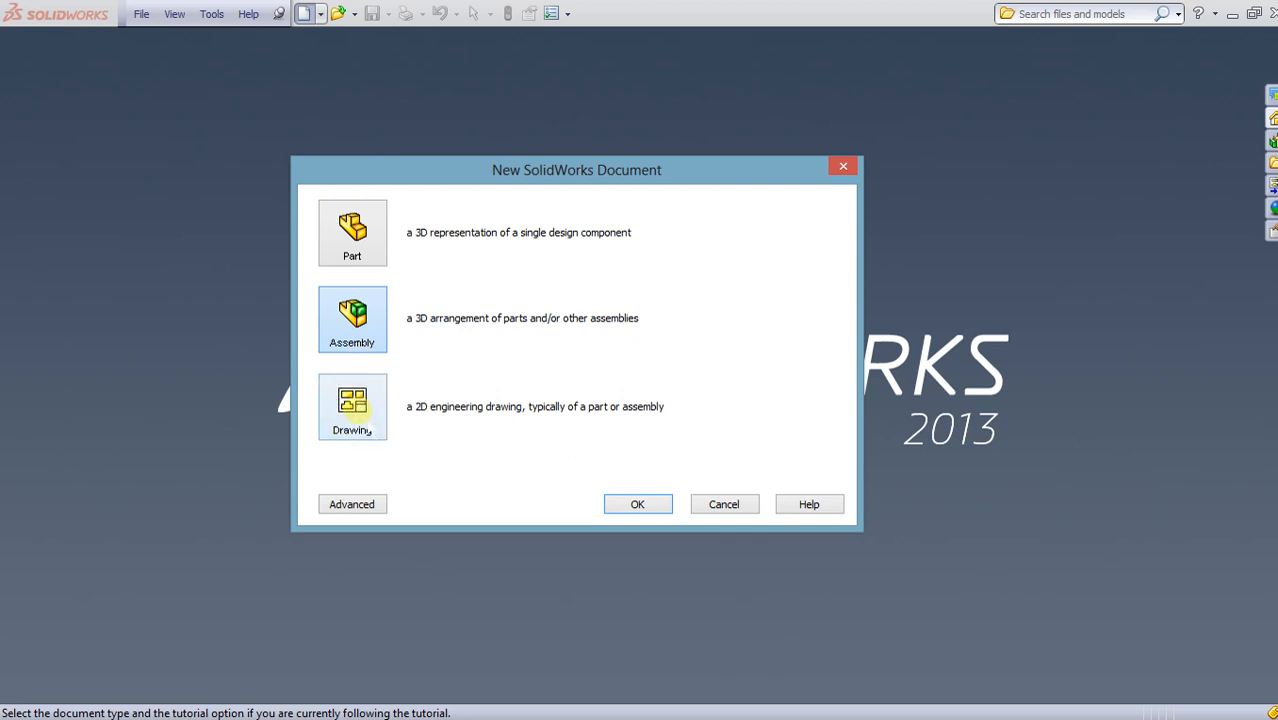
# Create a new part document.
pyautogui.click(350, 412)
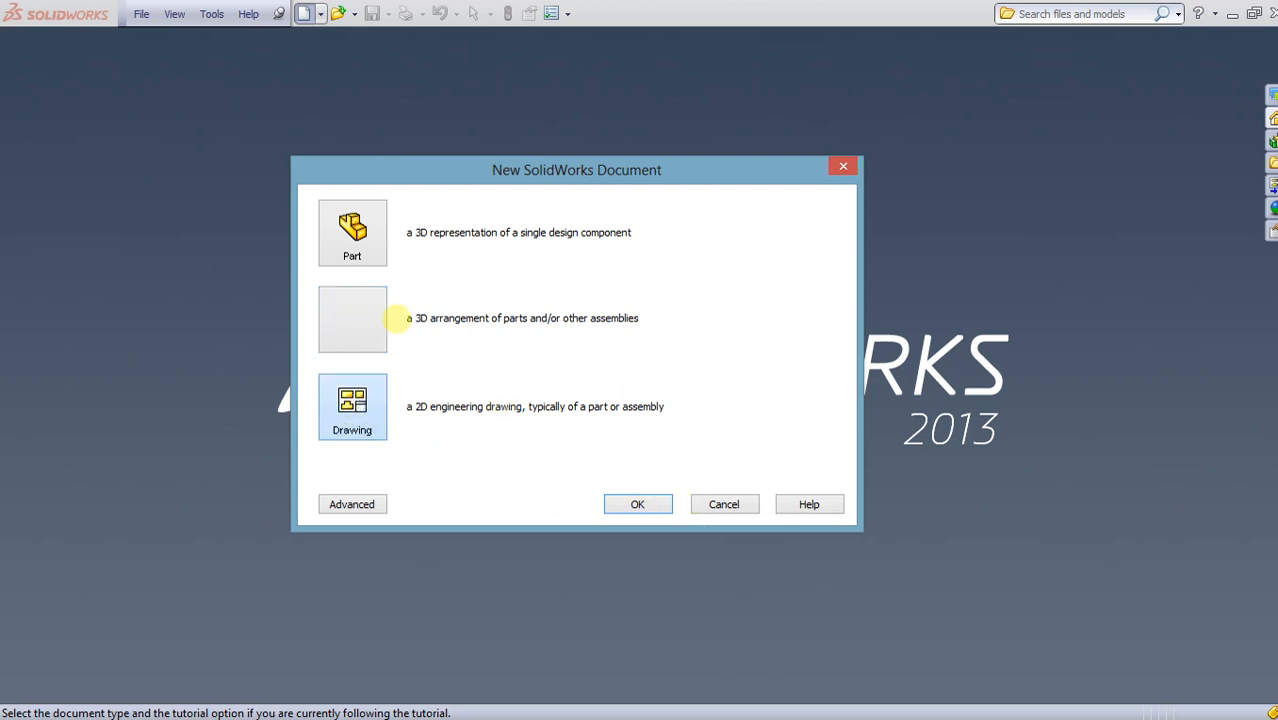
pyautogui.click(366, 234)
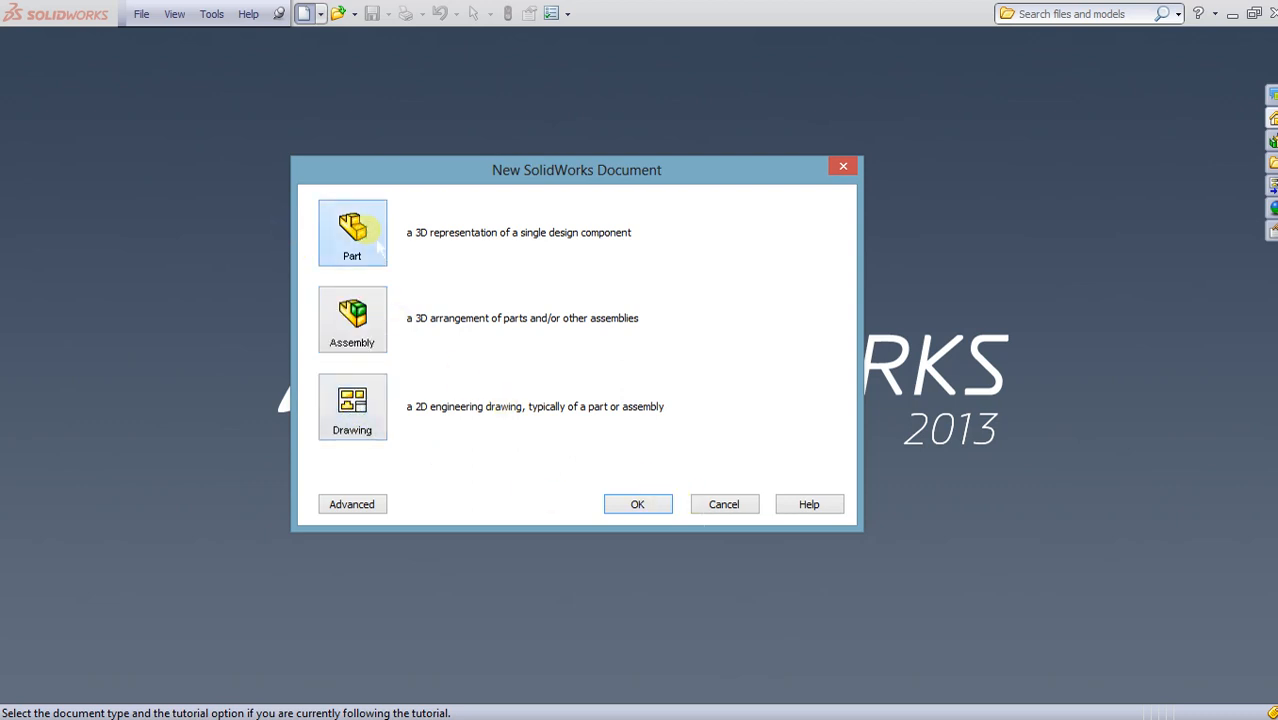
pyautogui.click(613, 499)
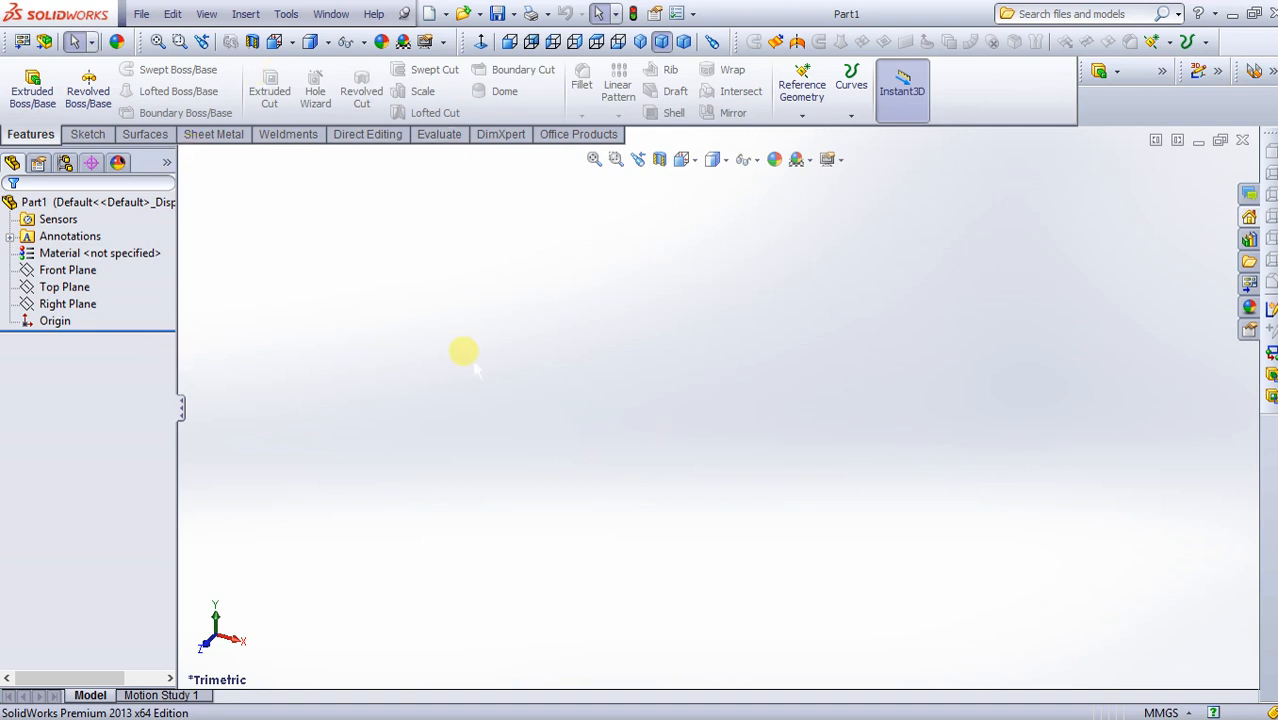
# Check the interface overview page in the document viewer, return to SolidWorks and examine the File commands and recent documents.
pyautogui.hotkey('alt', 'Tab')
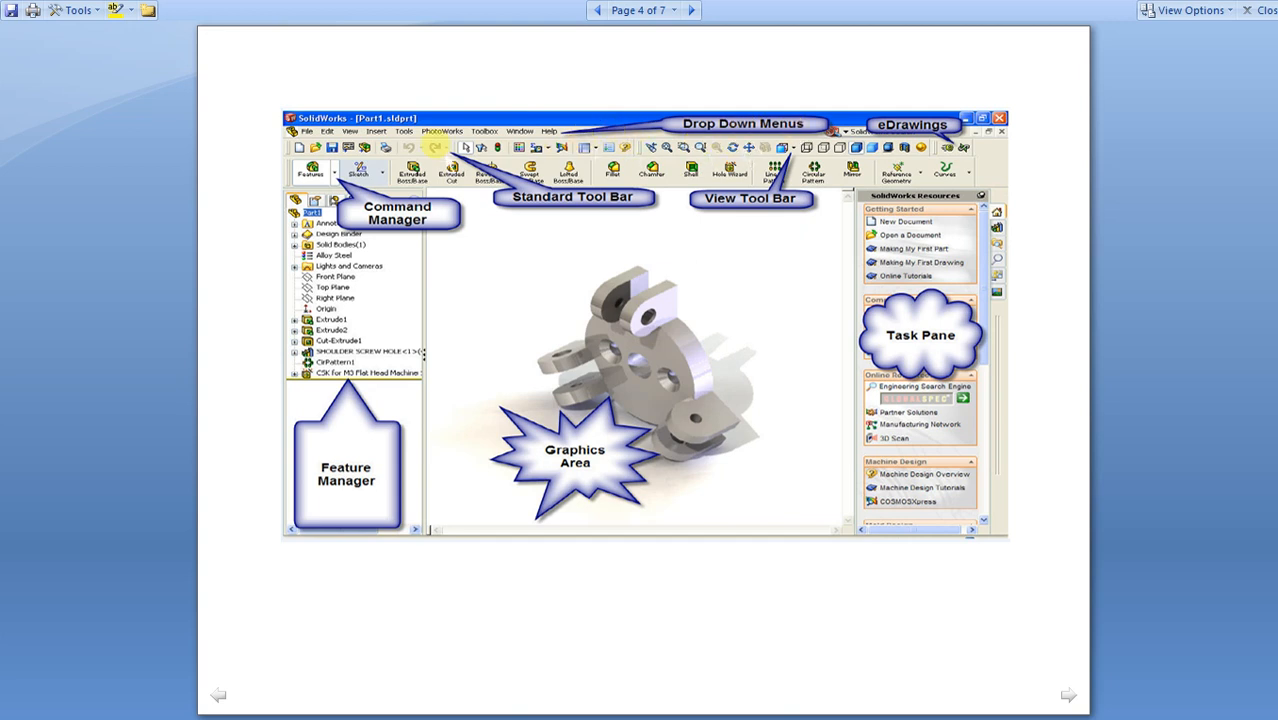
pyautogui.hotkey('alt', 'Tab')
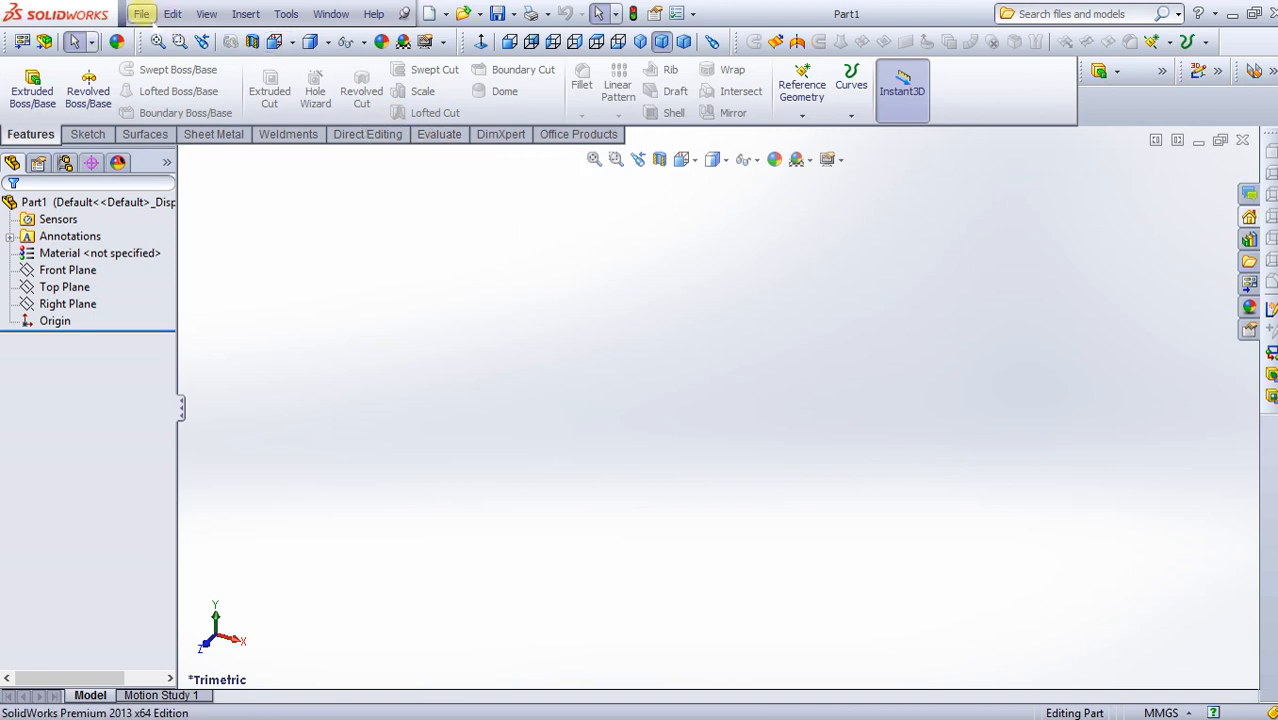
pyautogui.click(141, 13)
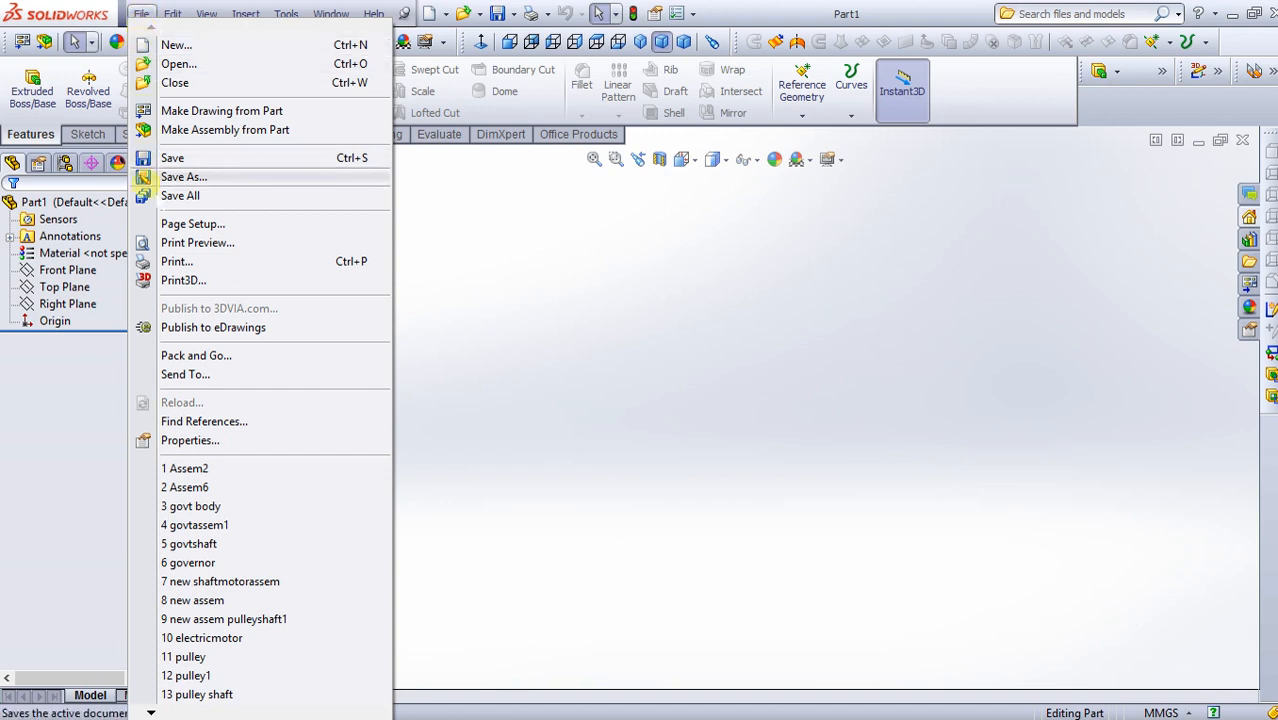
pyautogui.click(109, 514)
pyautogui.click(139, 14)
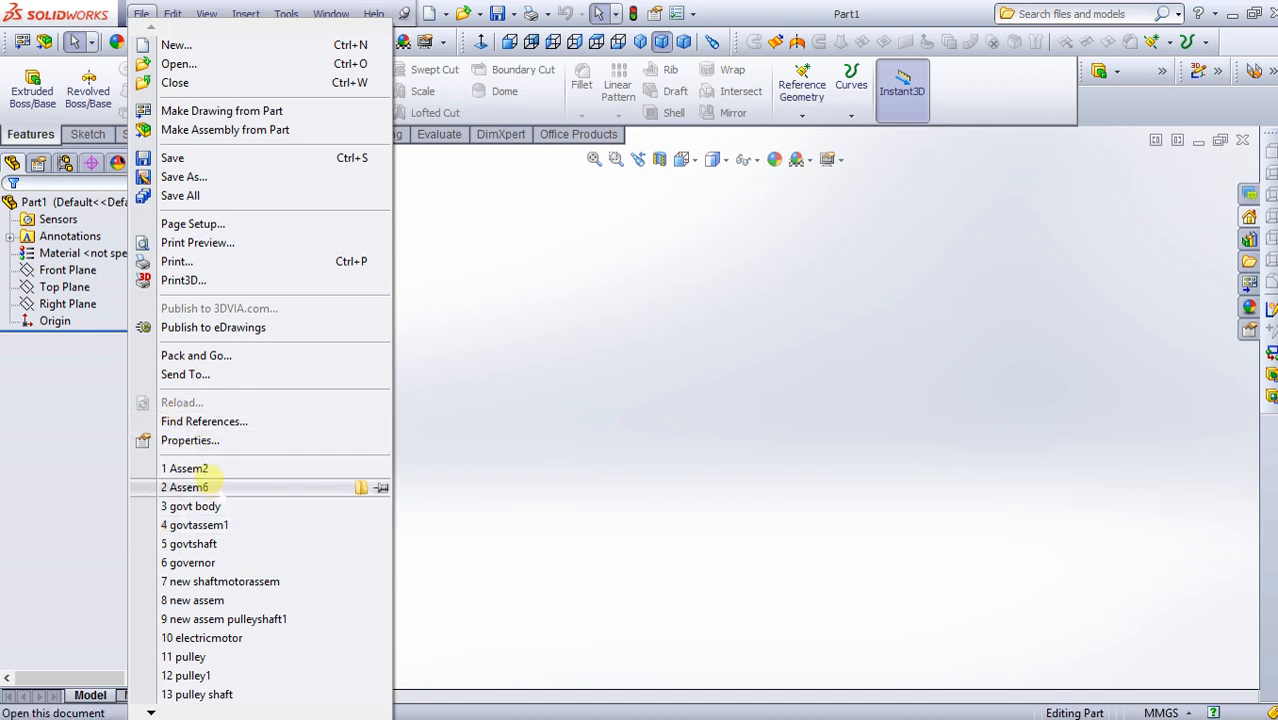
pyautogui.moveTo(188, 469)
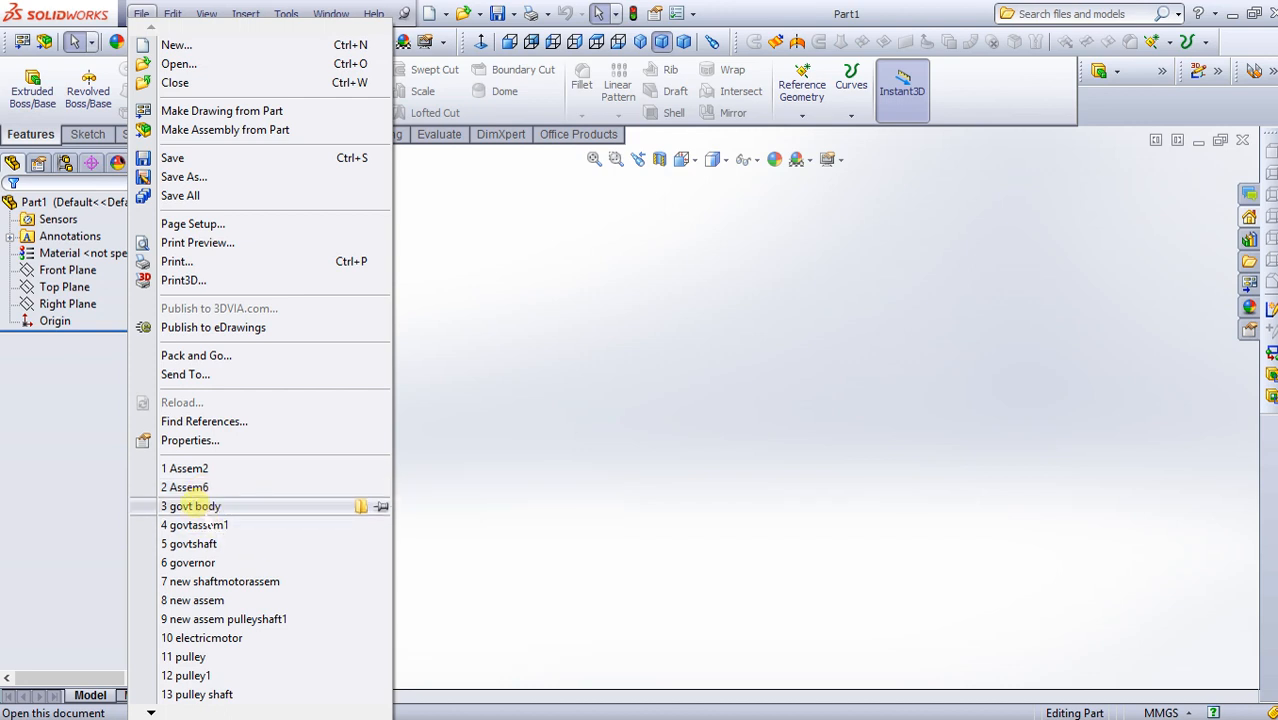
pyautogui.moveTo(201, 514)
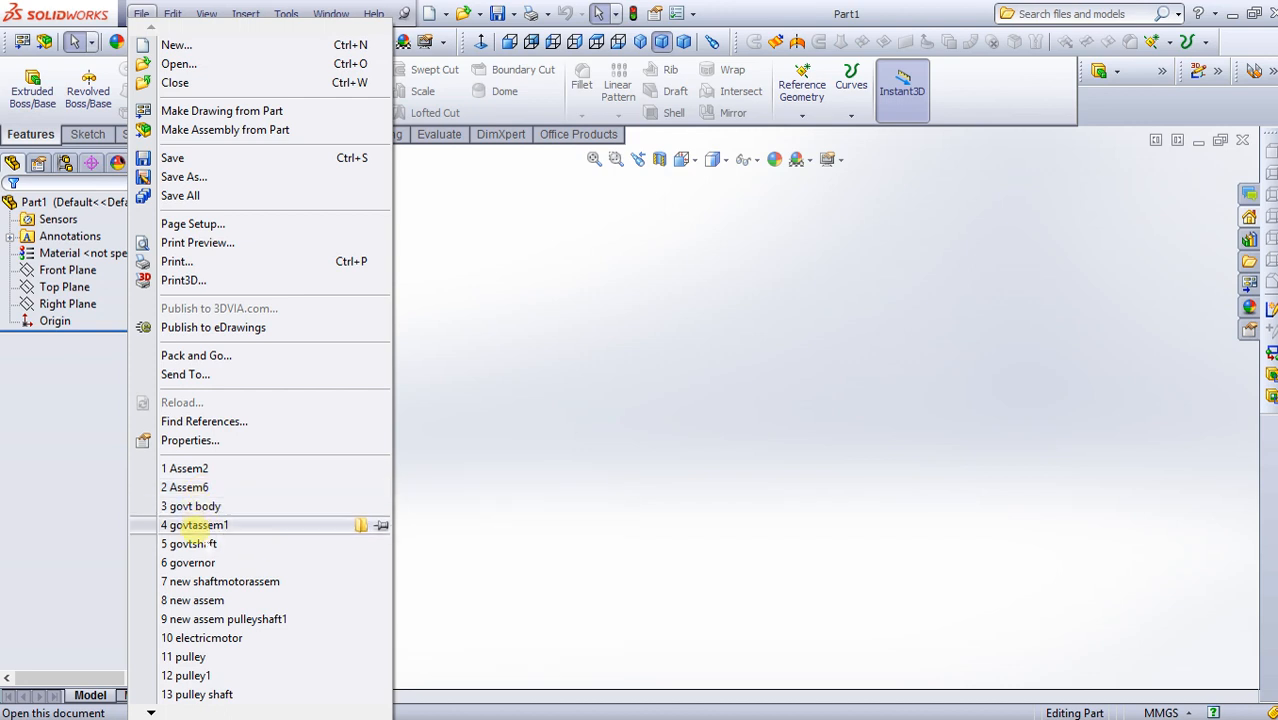
pyautogui.moveTo(206, 550)
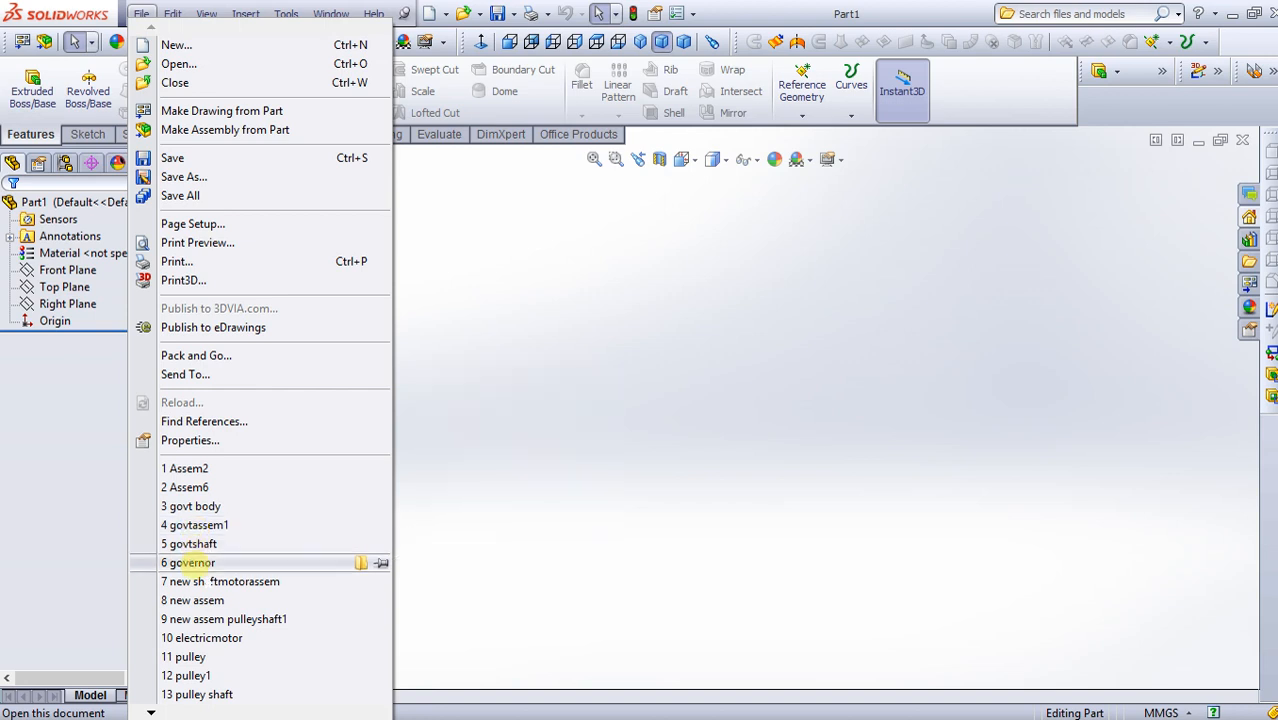
pyautogui.click(535, 408)
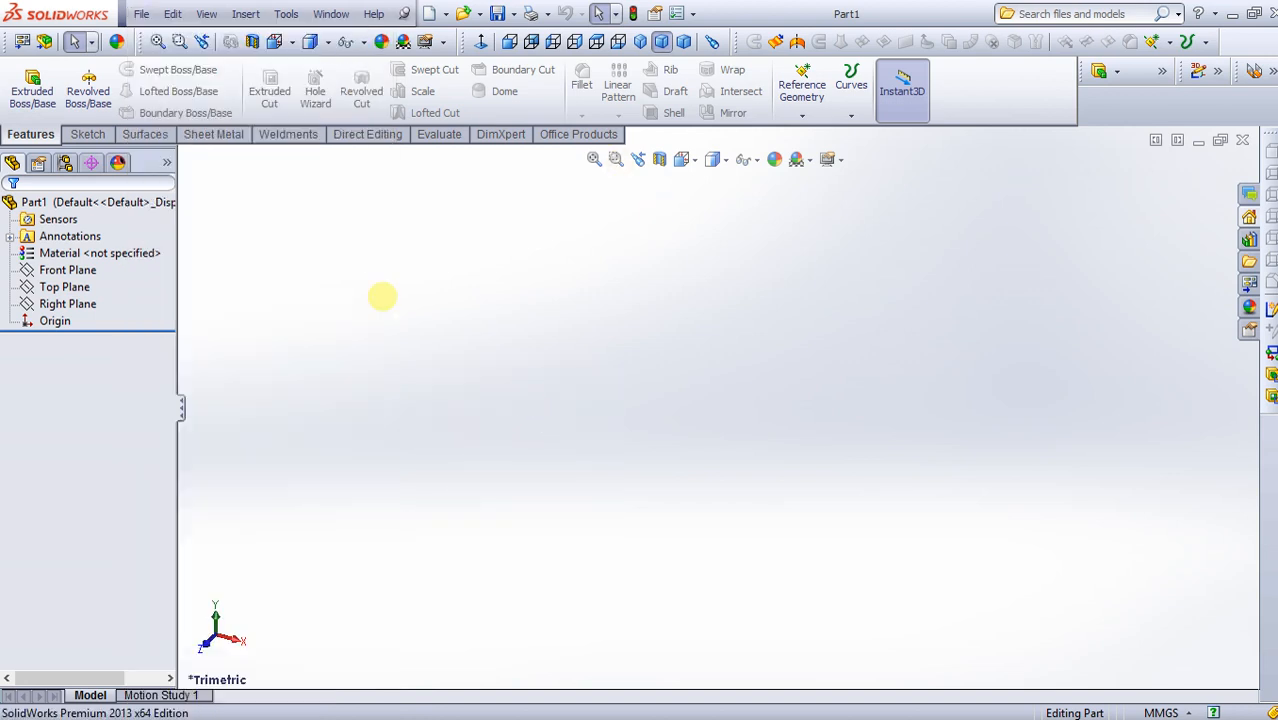
# Look through the Edit, View, Insert and Window commands available for the part.
pyautogui.click(185, 15)
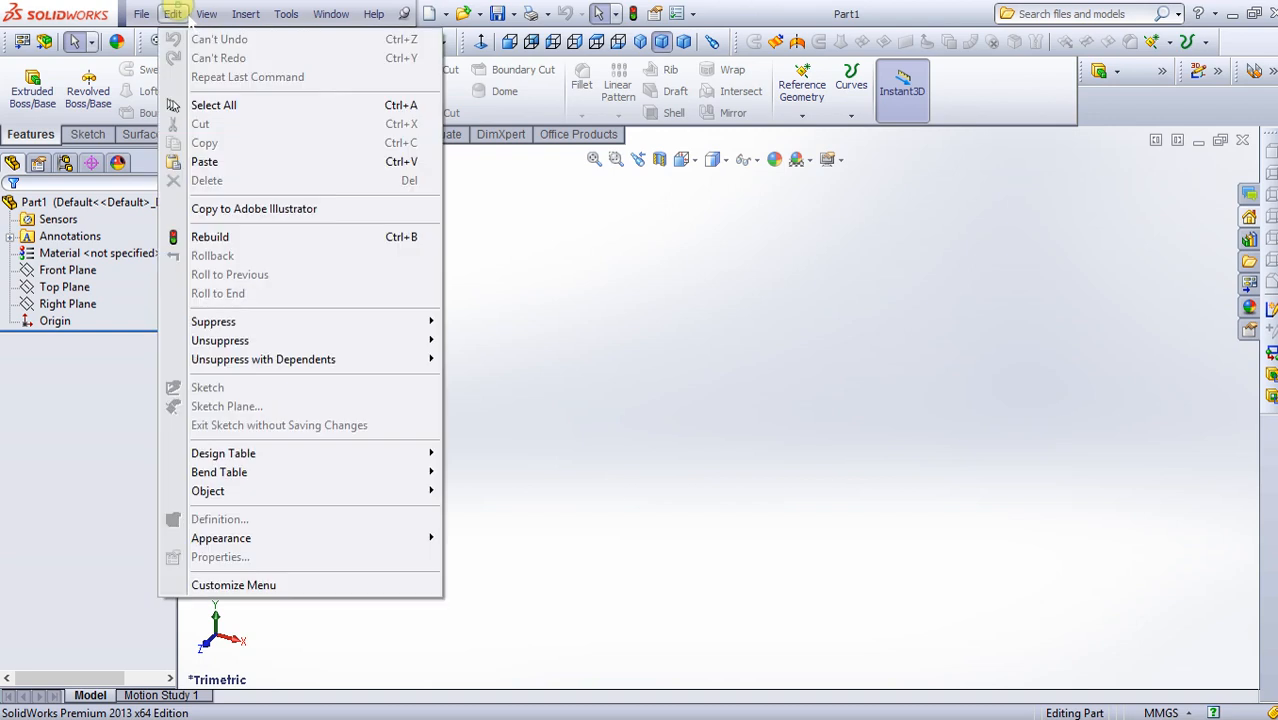
pyautogui.click(212, 14)
pyautogui.click(246, 14)
pyautogui.click(246, 14)
pyautogui.click(330, 13)
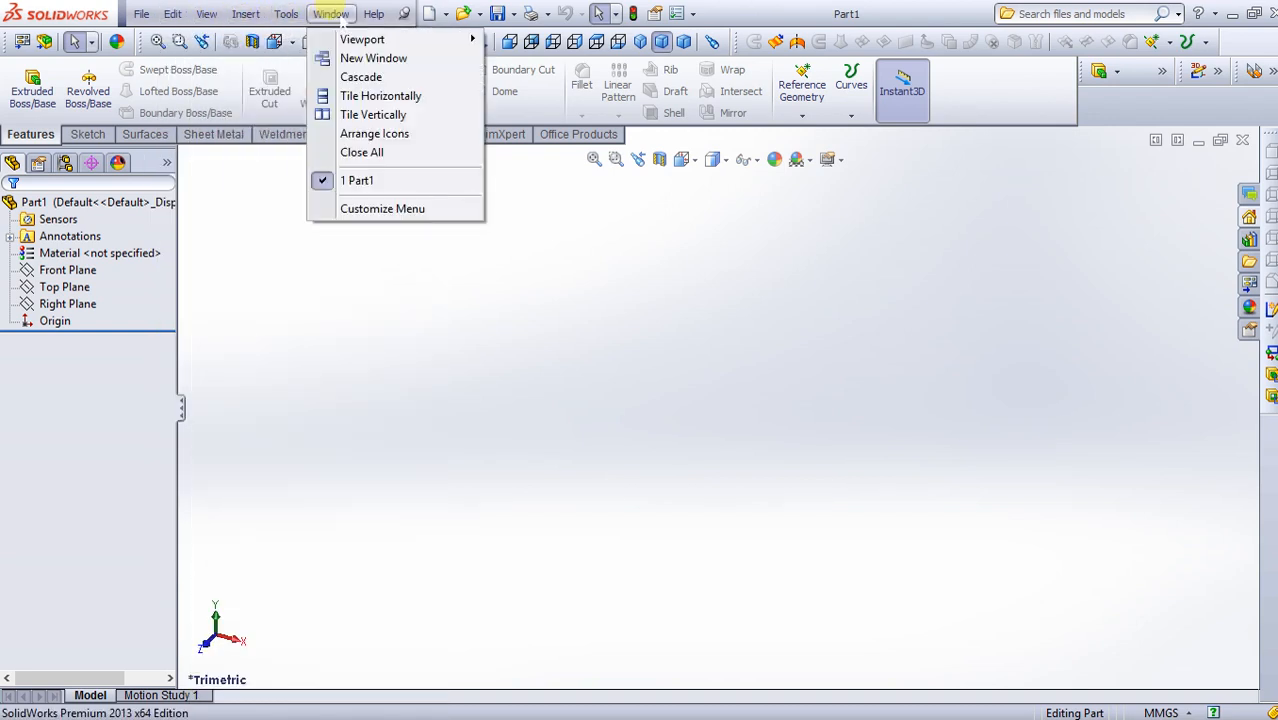
pyautogui.click(497, 483)
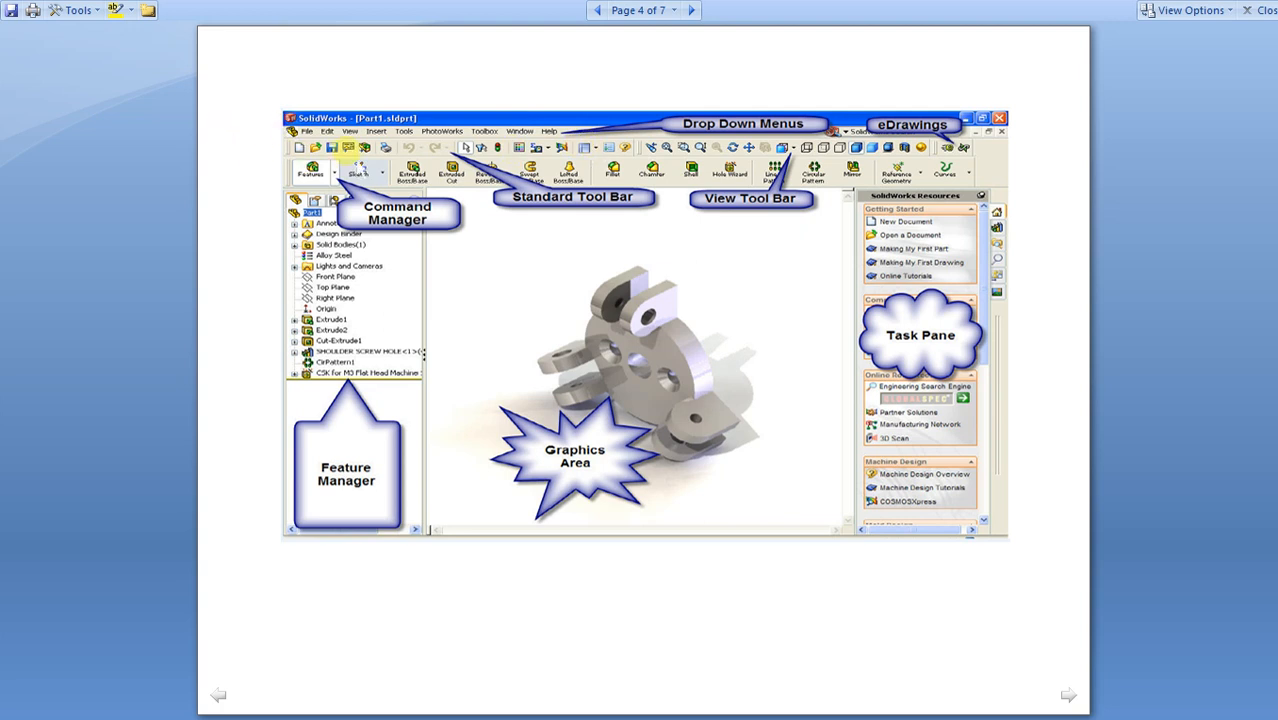
# Return to SolidWorks from the overview page and view the general system options without changing anything.
pyautogui.hotkey('alt', 'Tab')
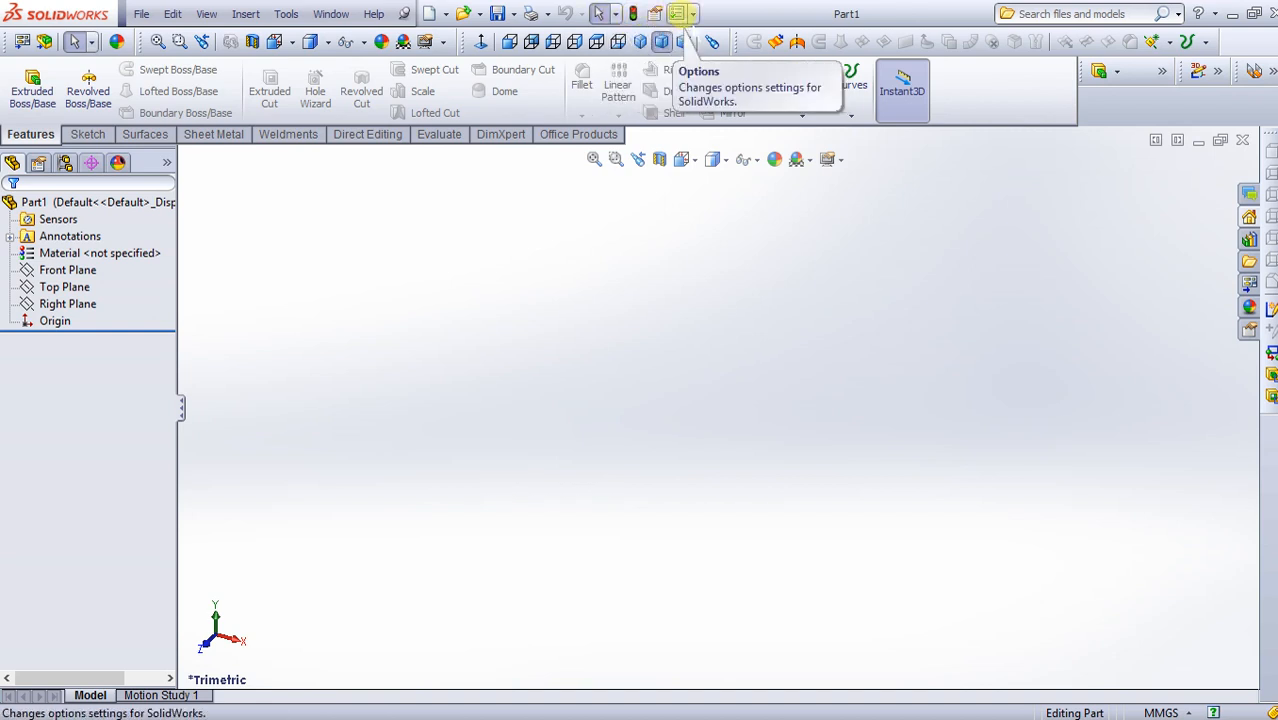
pyautogui.click(677, 14)
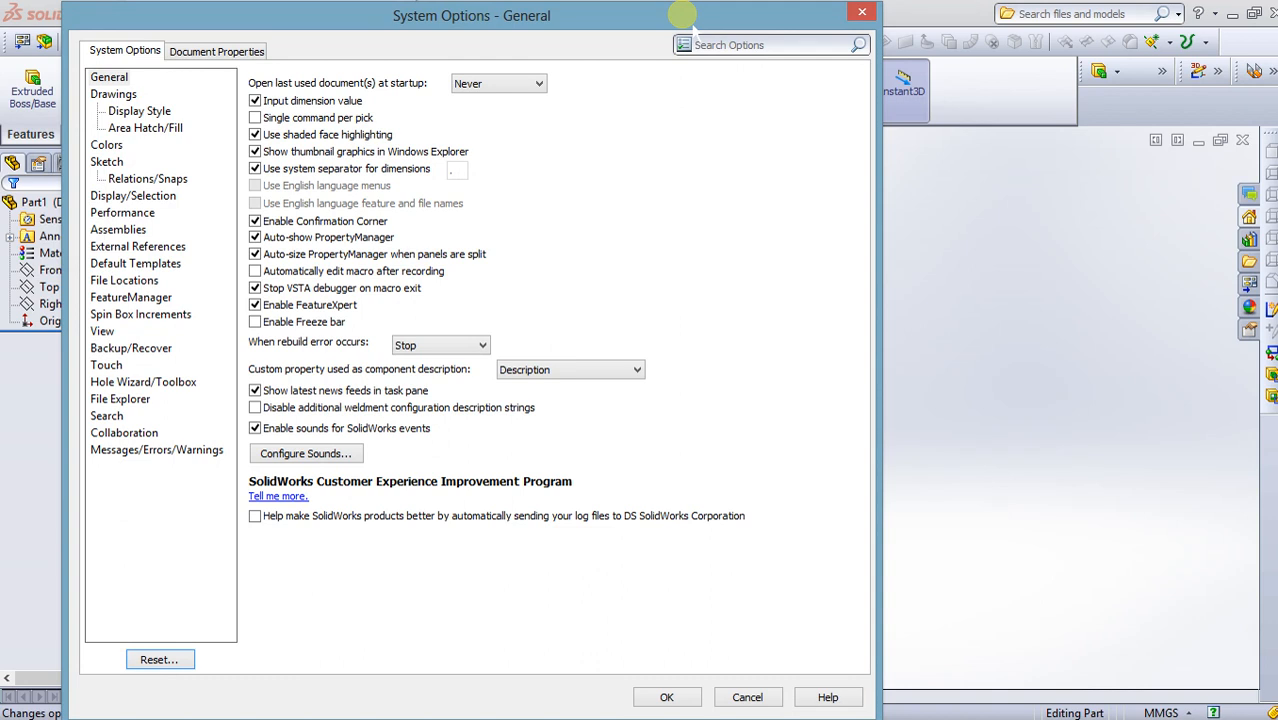
pyautogui.click(866, 12)
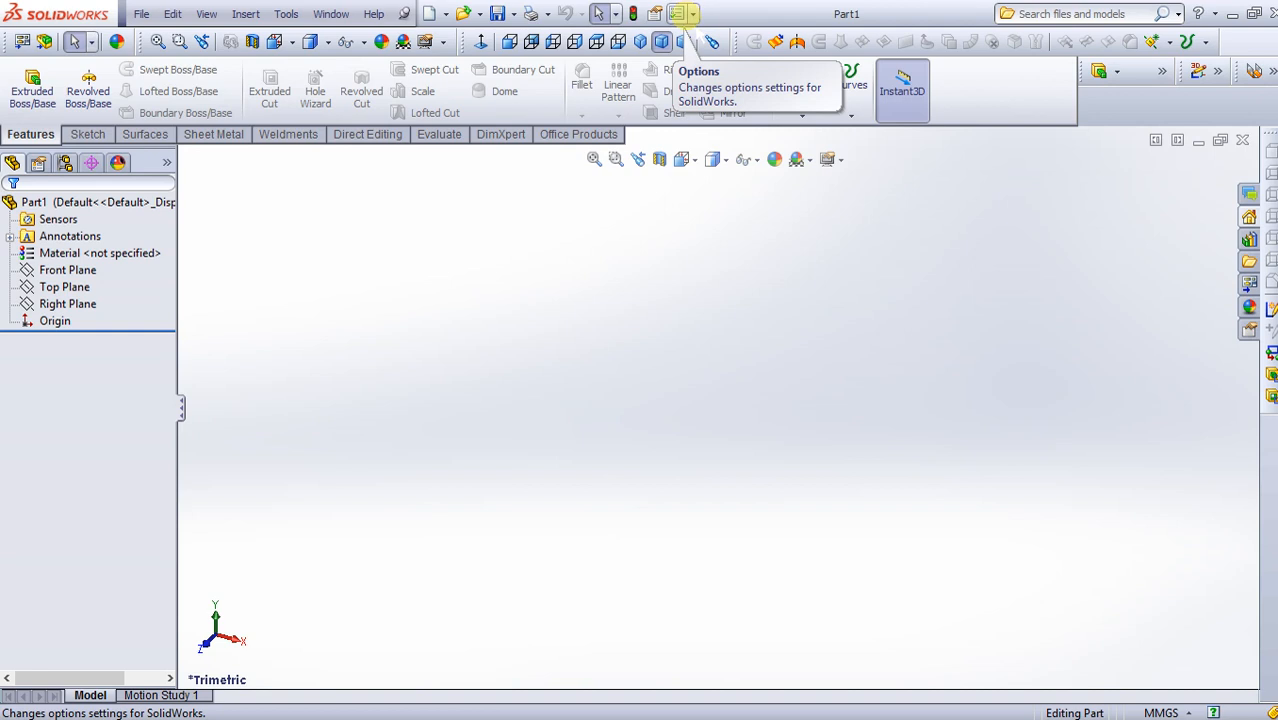
# Try displaying the Drawing toolbar through the Customize settings, hide it again and close the settings.
pyautogui.click(694, 14)
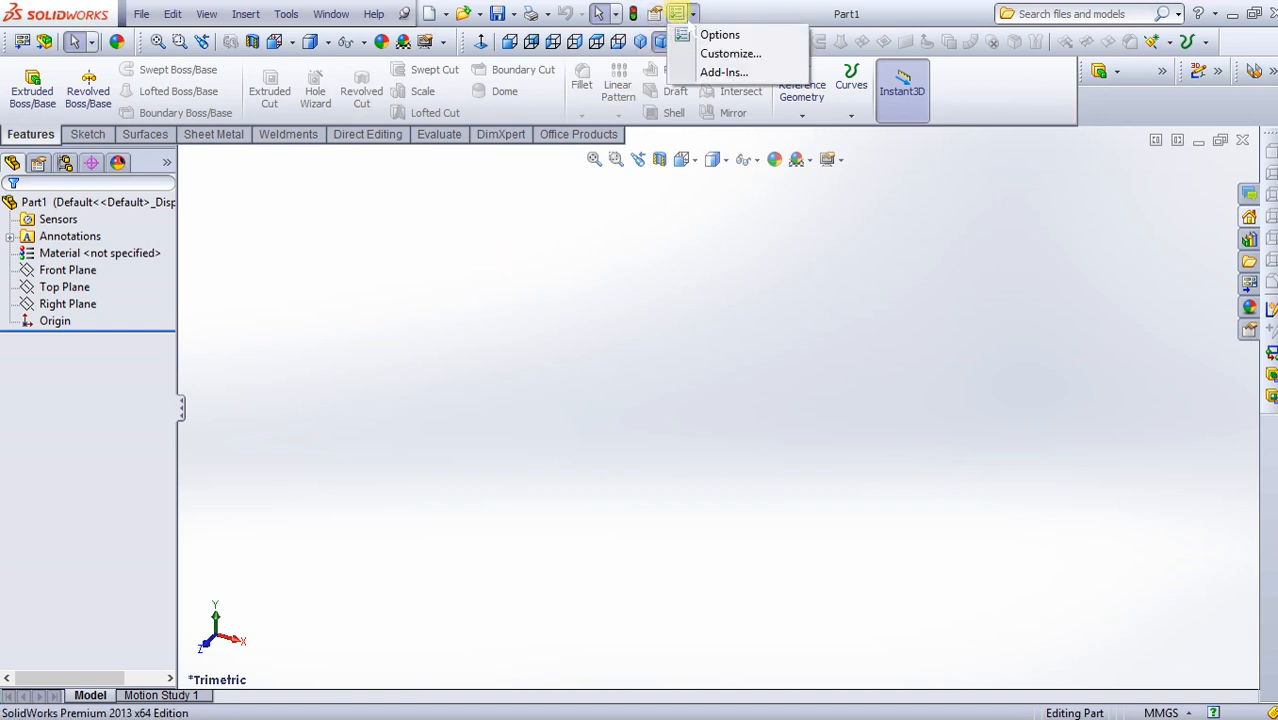
pyautogui.click(730, 53)
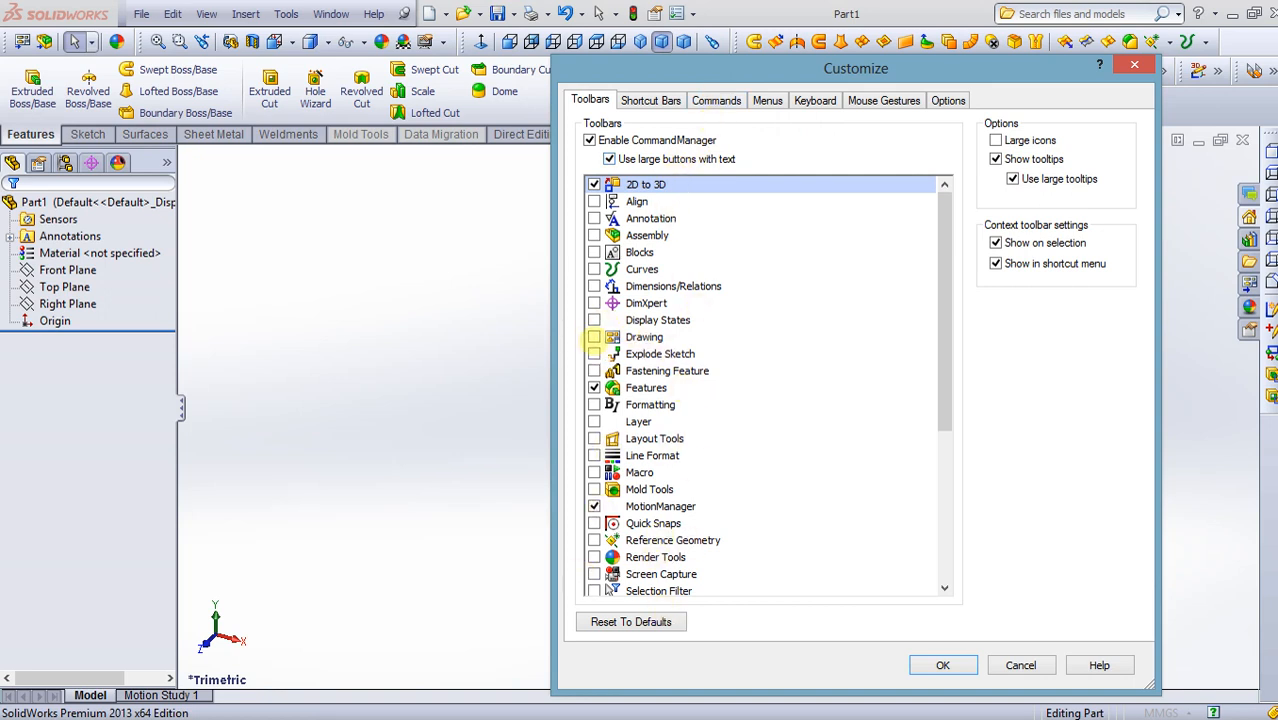
pyautogui.click(594, 338)
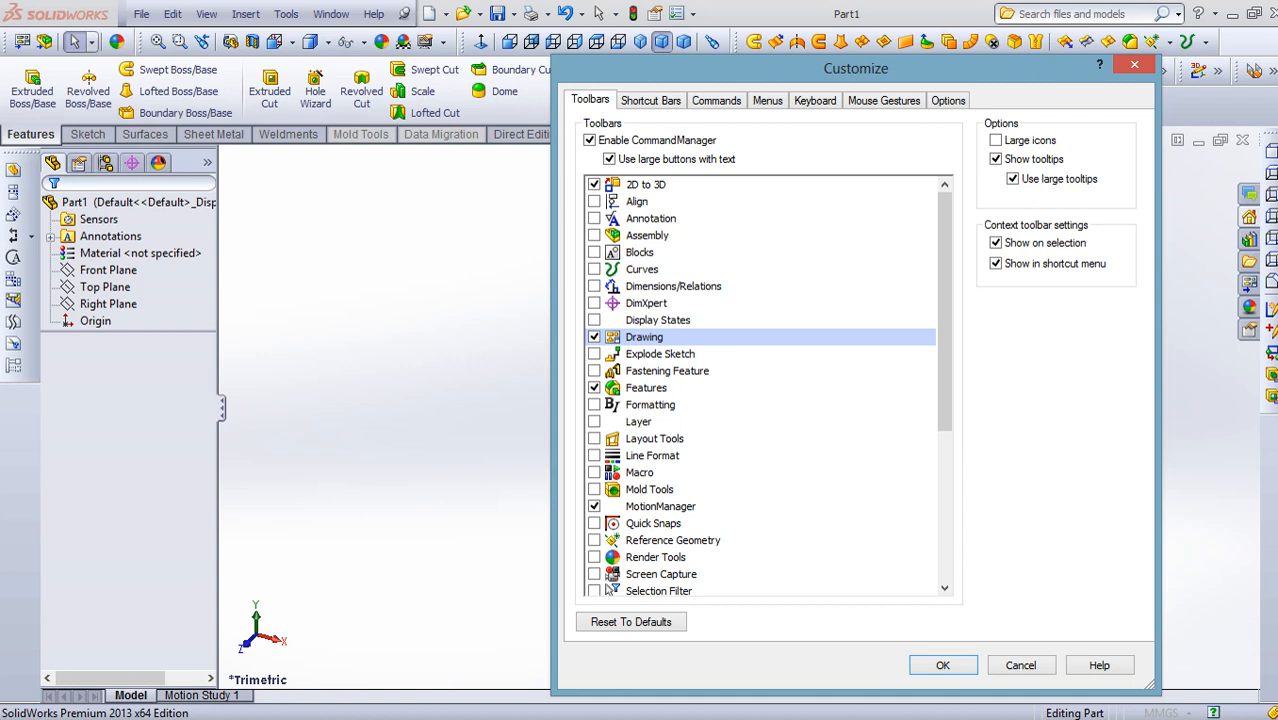
pyautogui.click(594, 337)
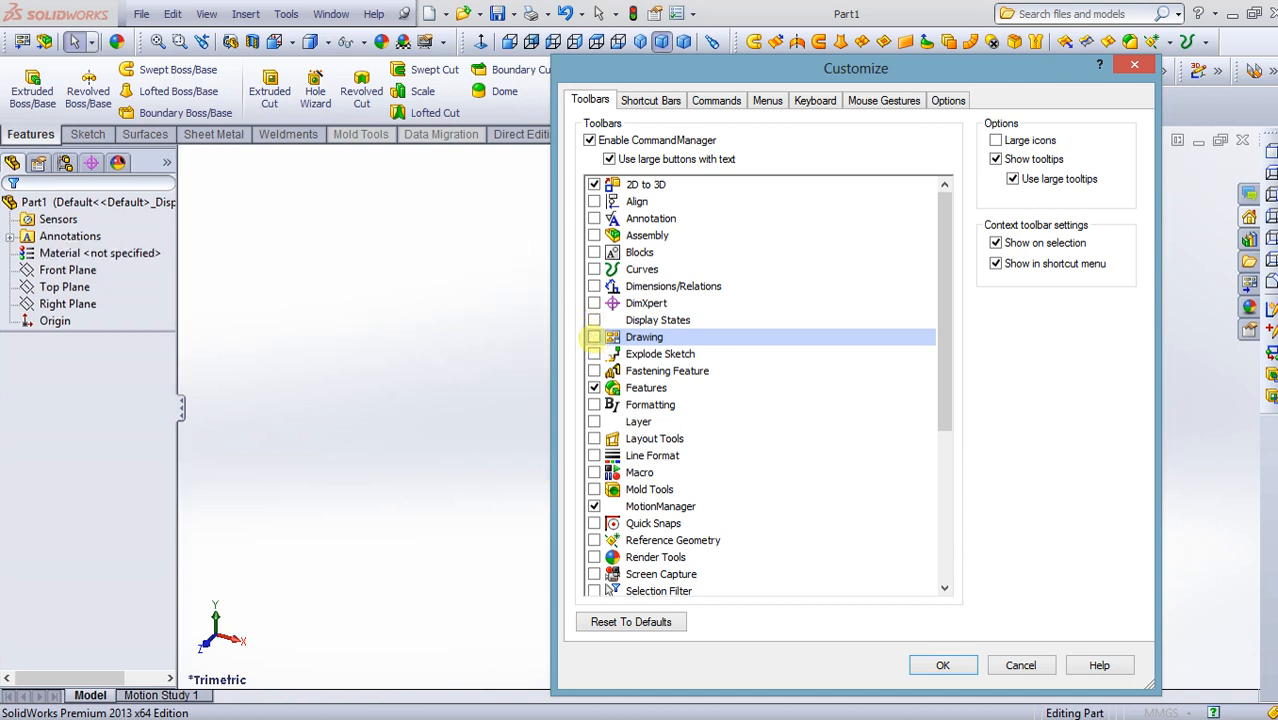
pyautogui.click(1134, 66)
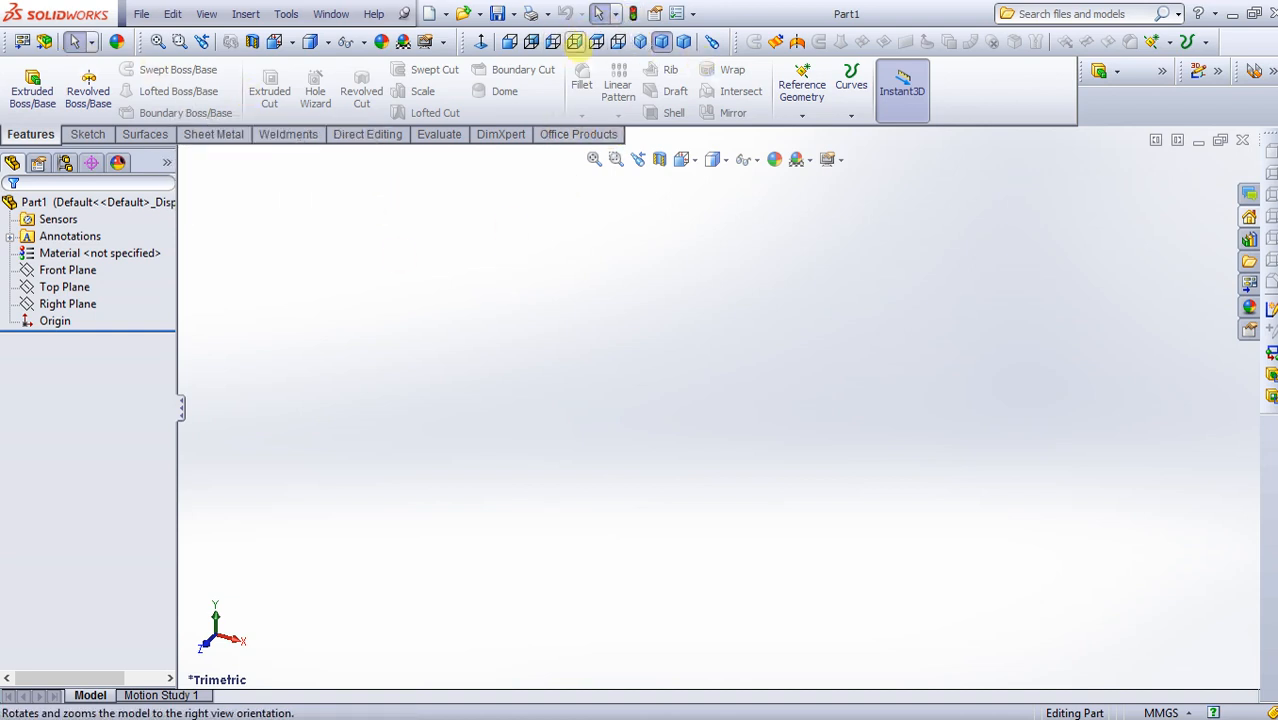
# Review the complete list of toolbars that can be shown or hidden.
pyautogui.rightClick(576, 42)
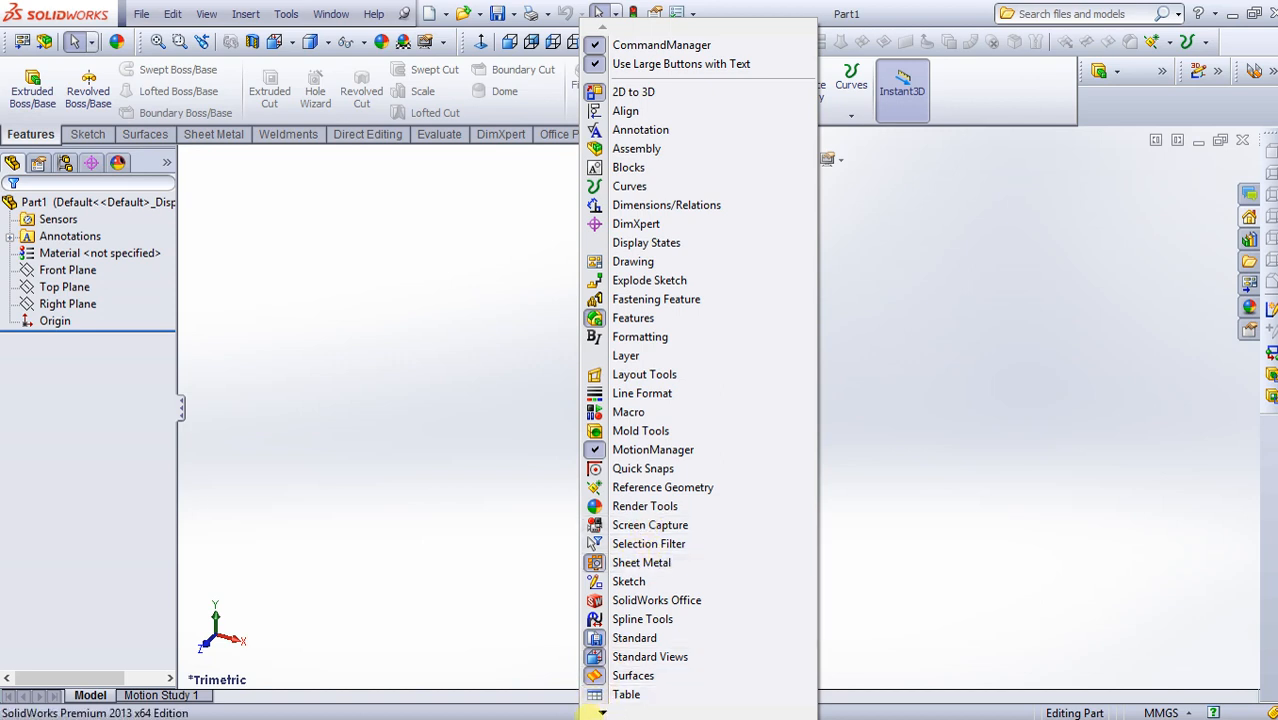
pyautogui.moveTo(597, 713)
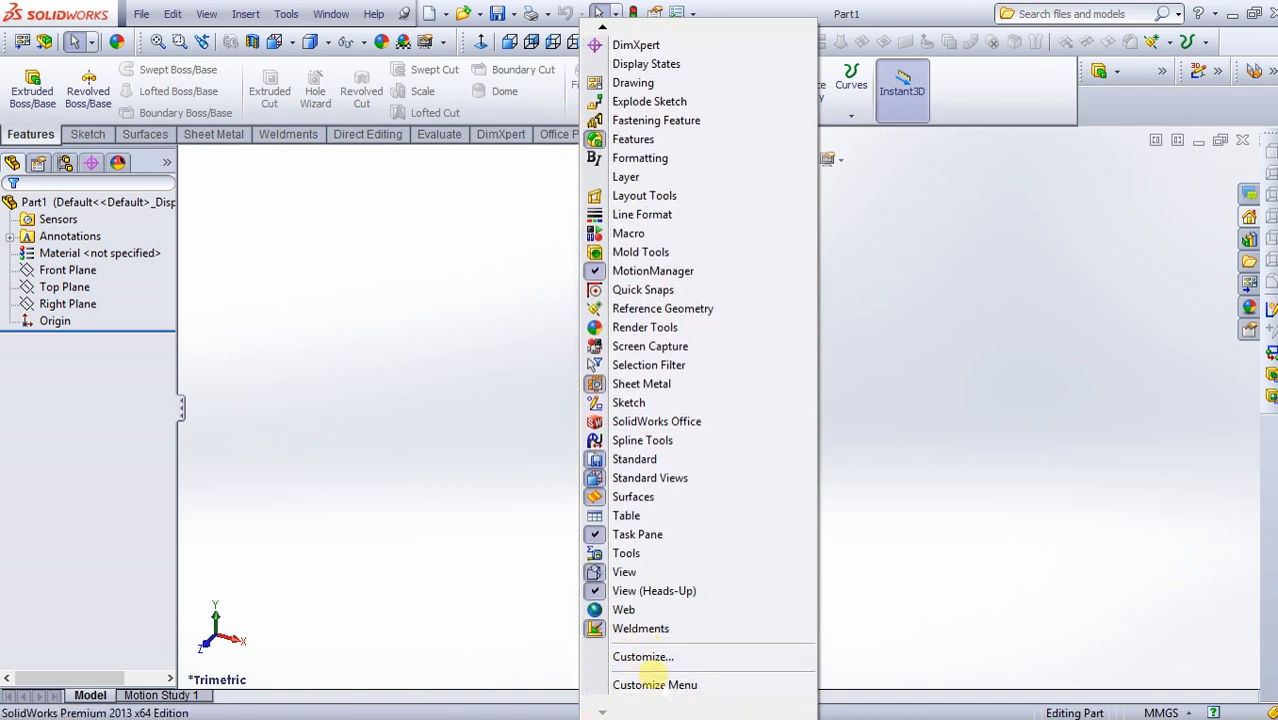
pyautogui.click(464, 504)
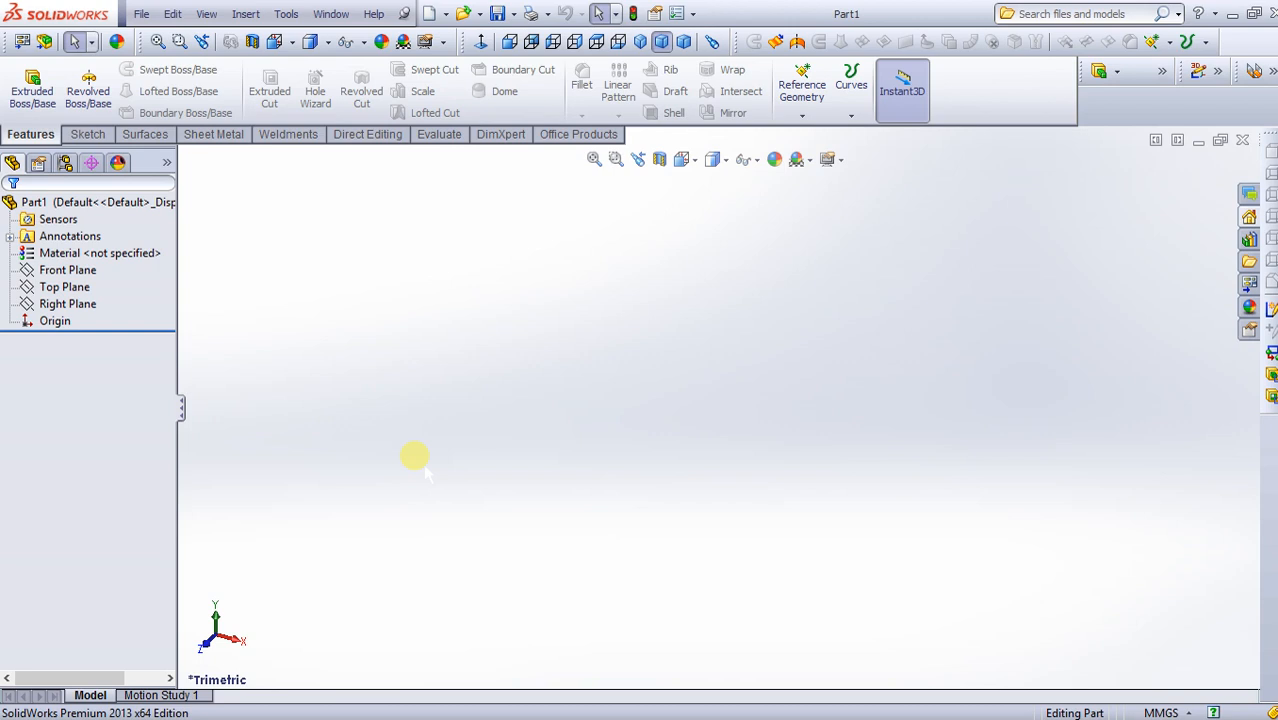
# Check the Command Manager label on the interface overview page and return to the SolidWorks part.
pyautogui.hotkey('alt', 'Tab')
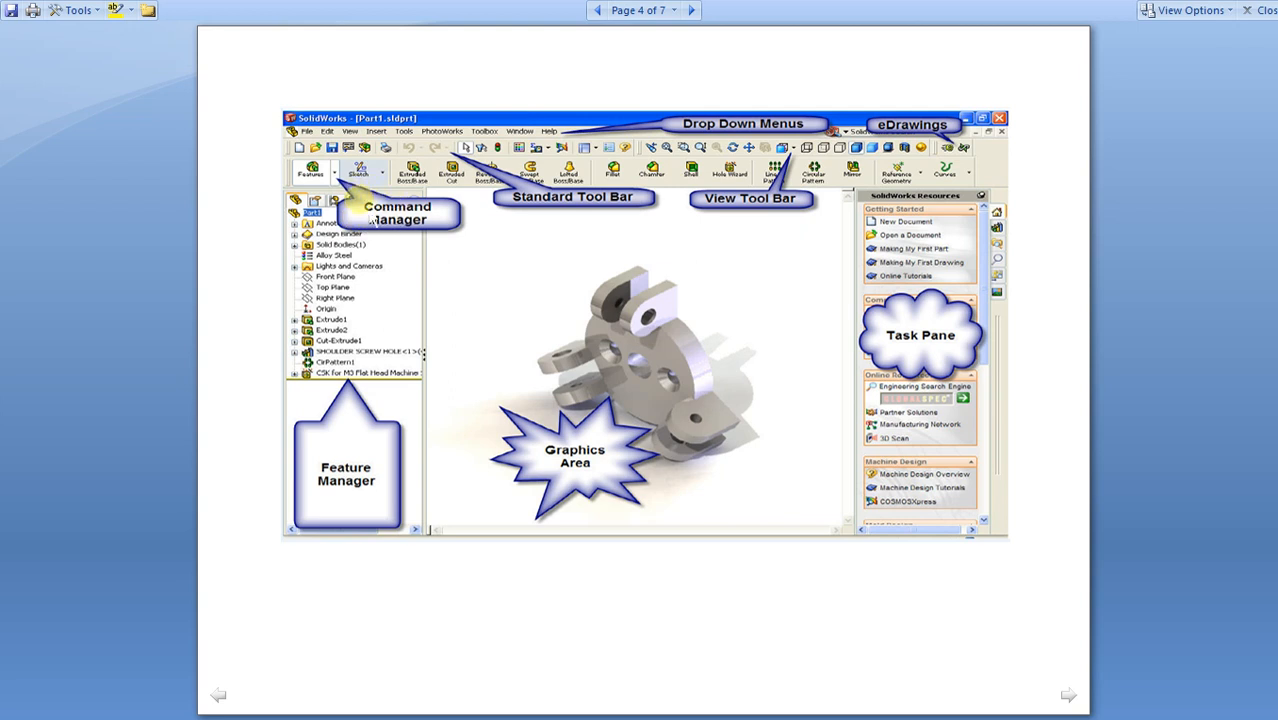
pyautogui.hotkey('alt', 'Tab')
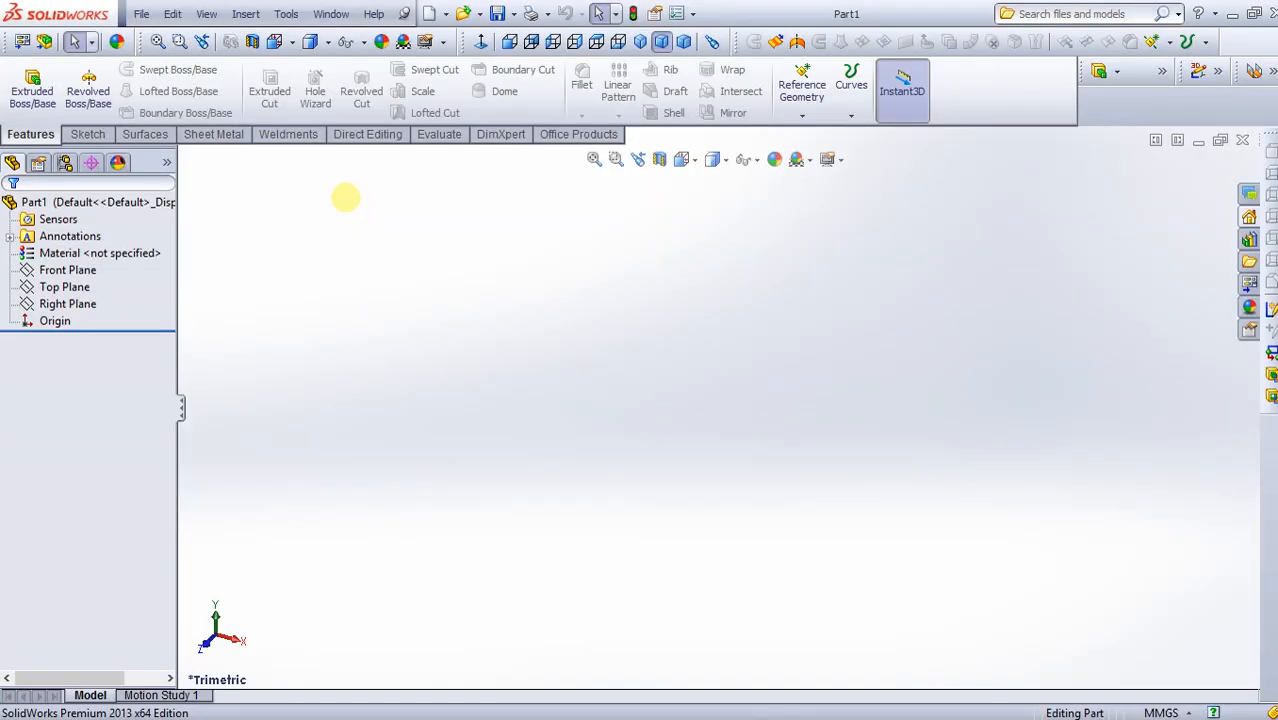
pyautogui.click(158, 254)
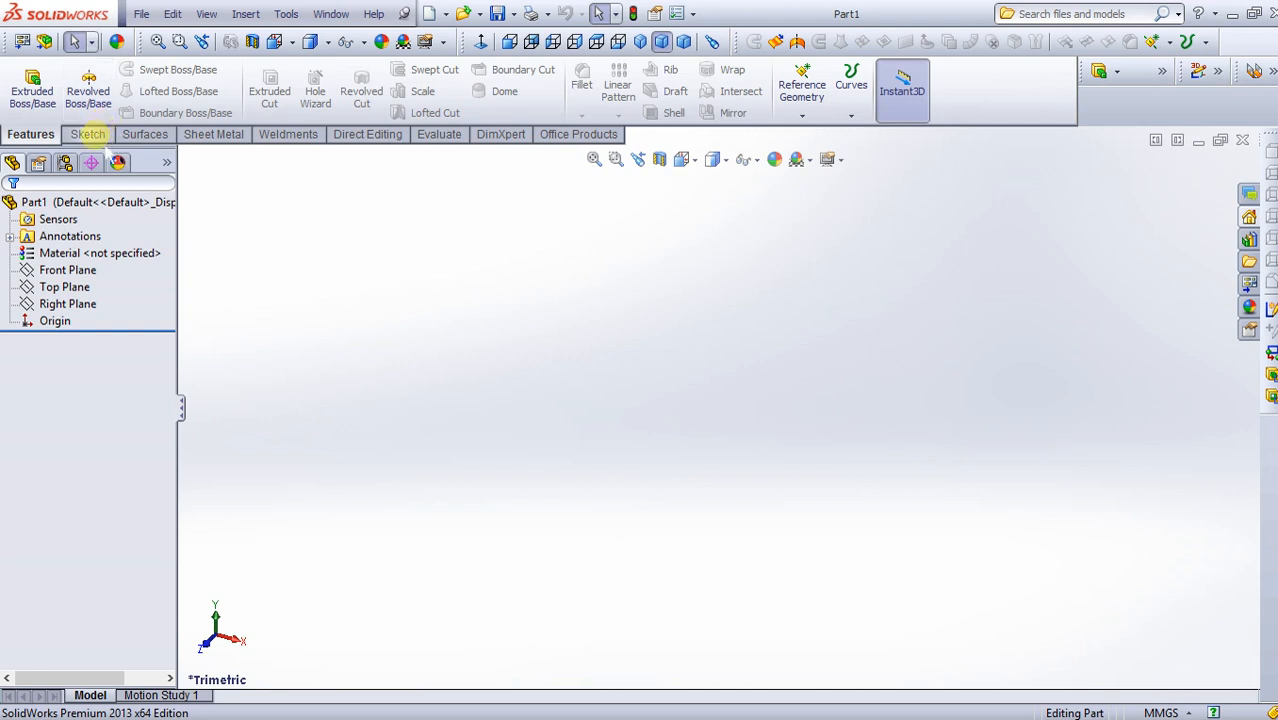
# Display the sketch commands and look through the line, rectangle and slot tool variants.
pyautogui.click(95, 138)
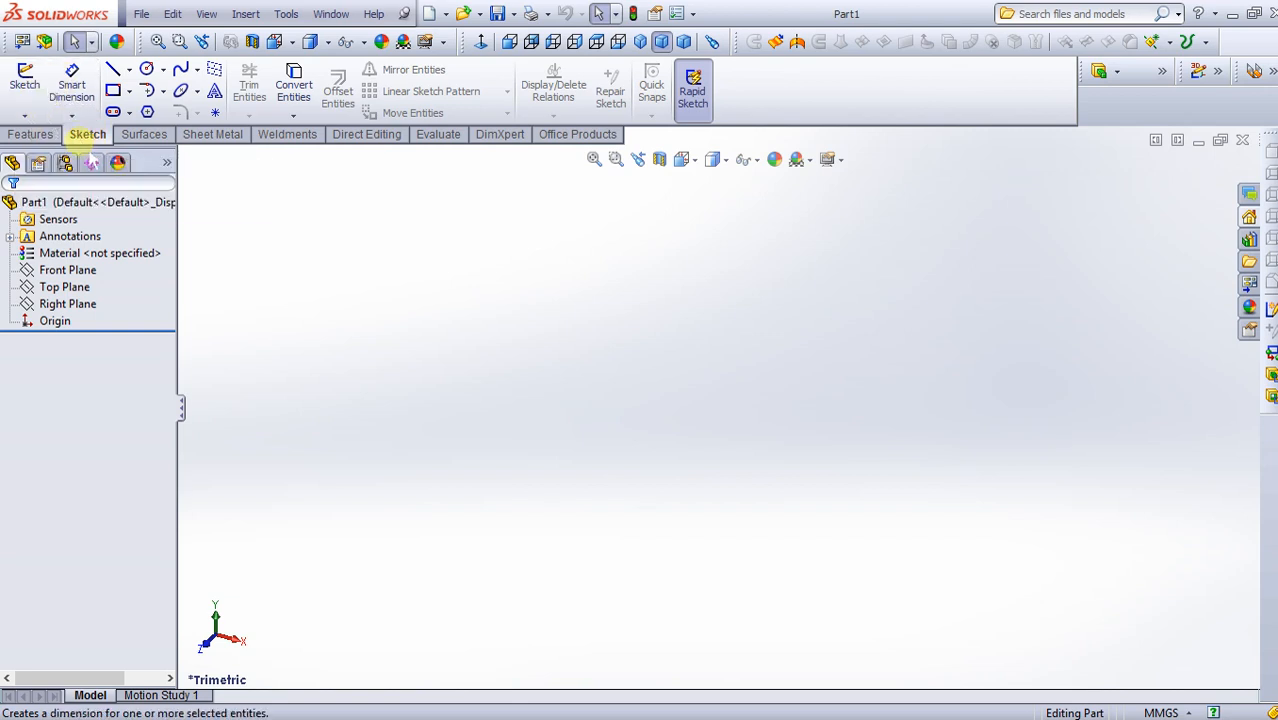
pyautogui.click(24, 116)
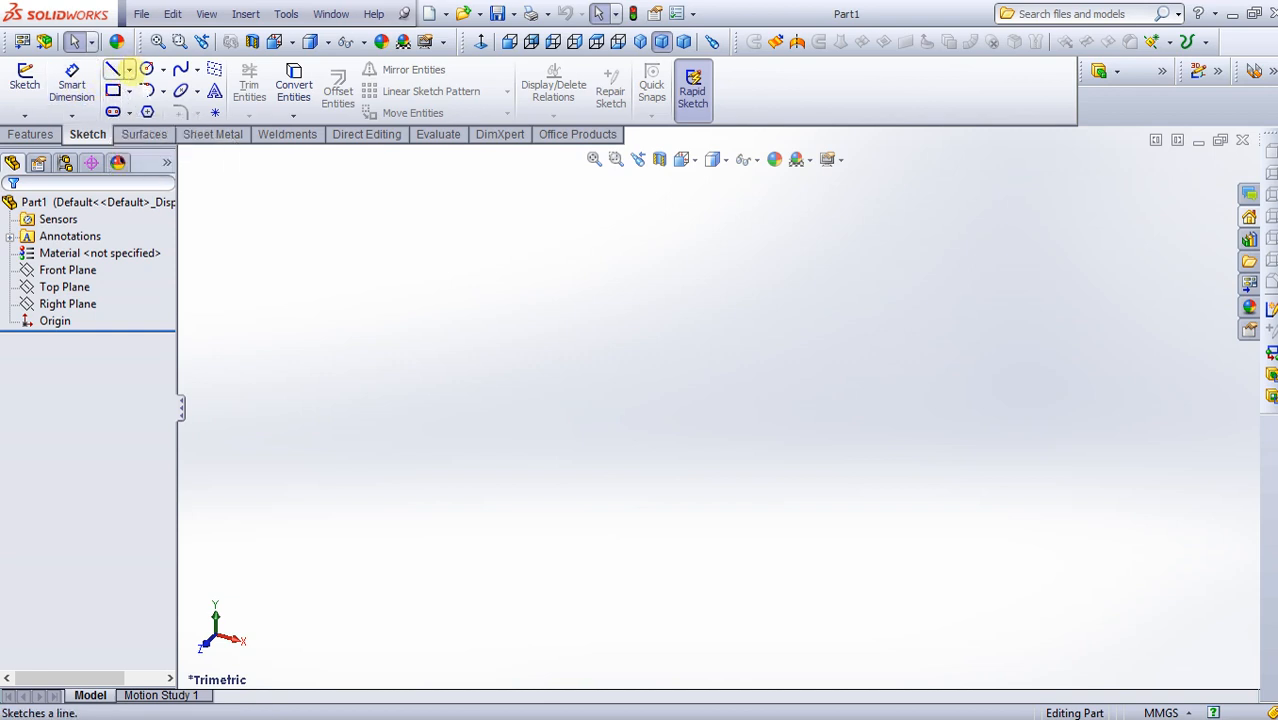
pyautogui.click(129, 70)
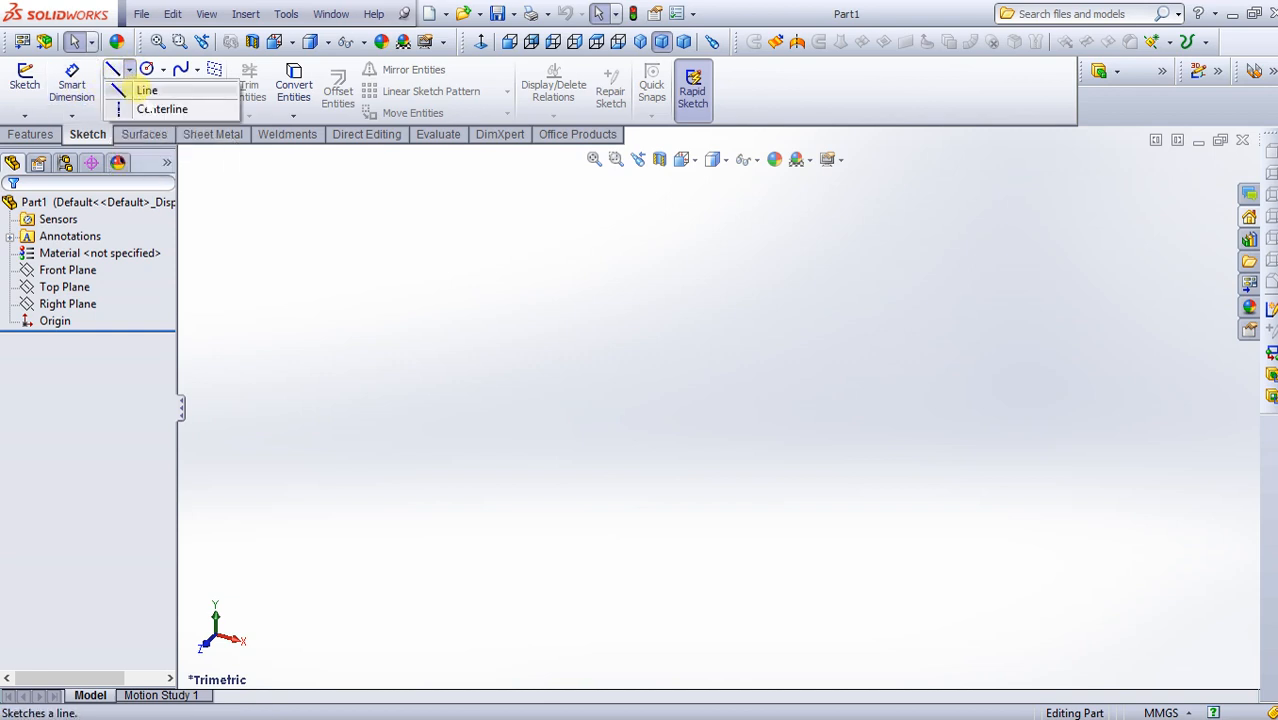
pyautogui.click(226, 220)
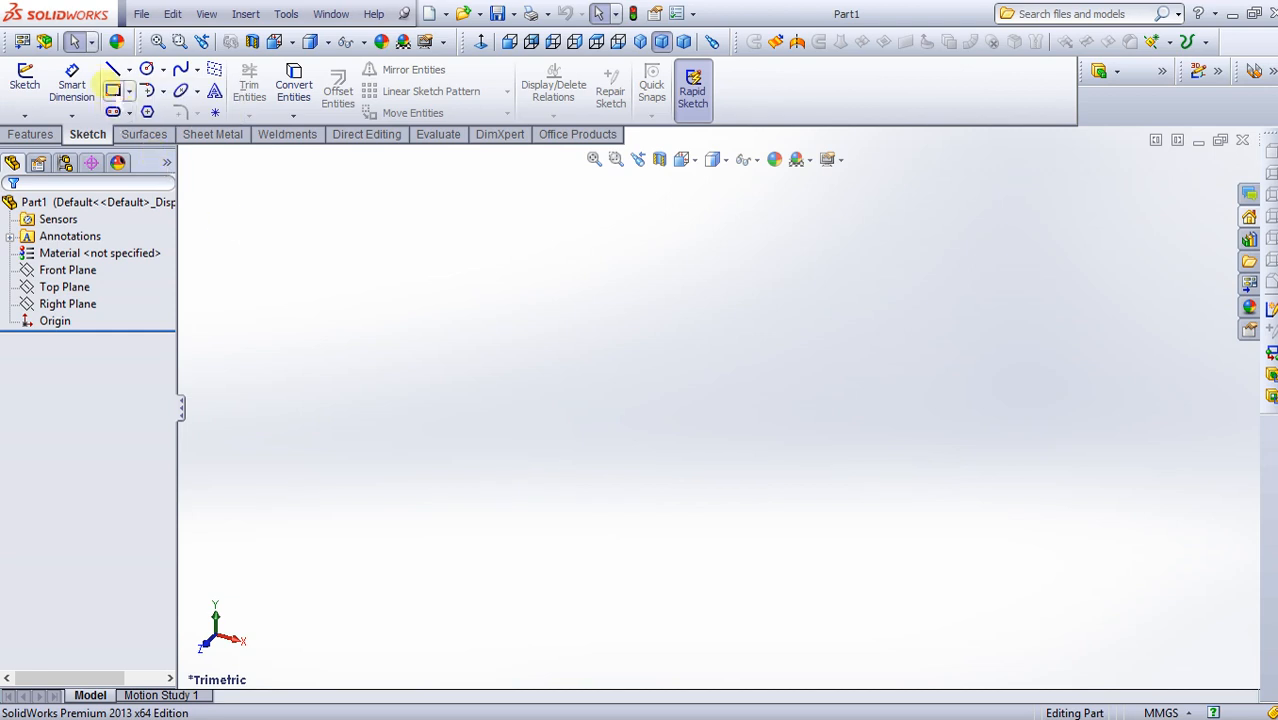
pyautogui.click(129, 91)
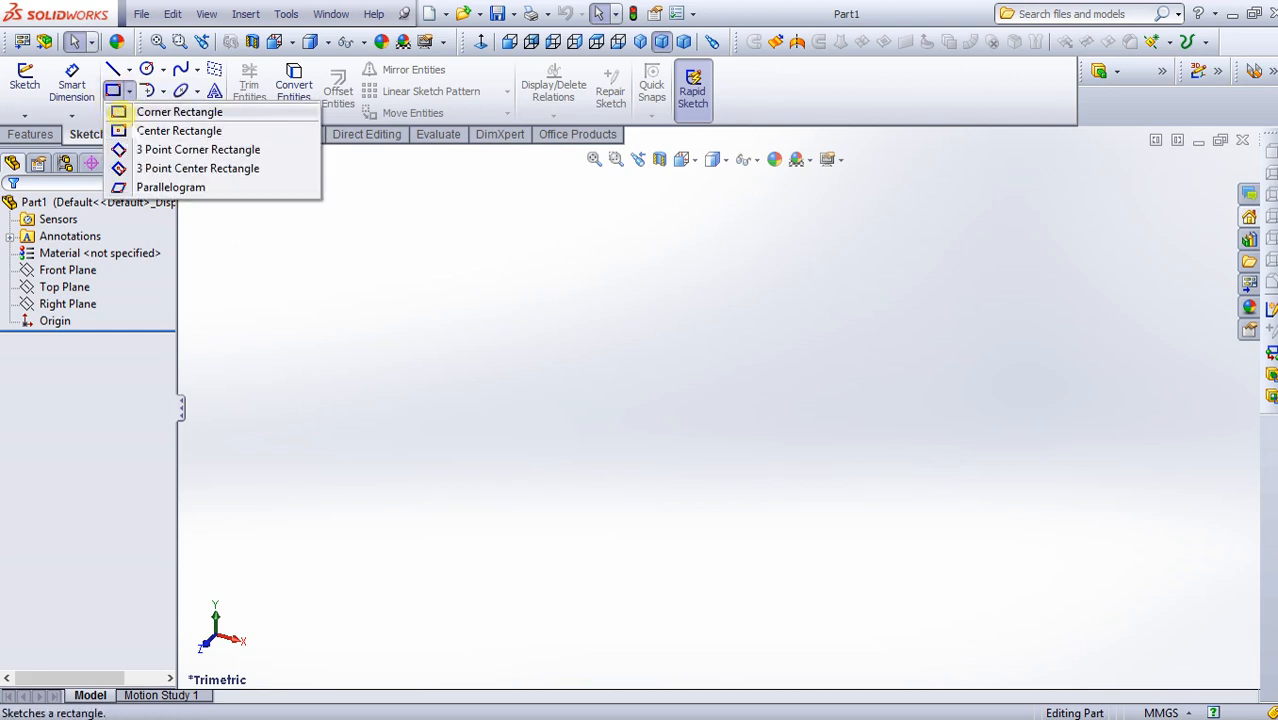
pyautogui.click(268, 254)
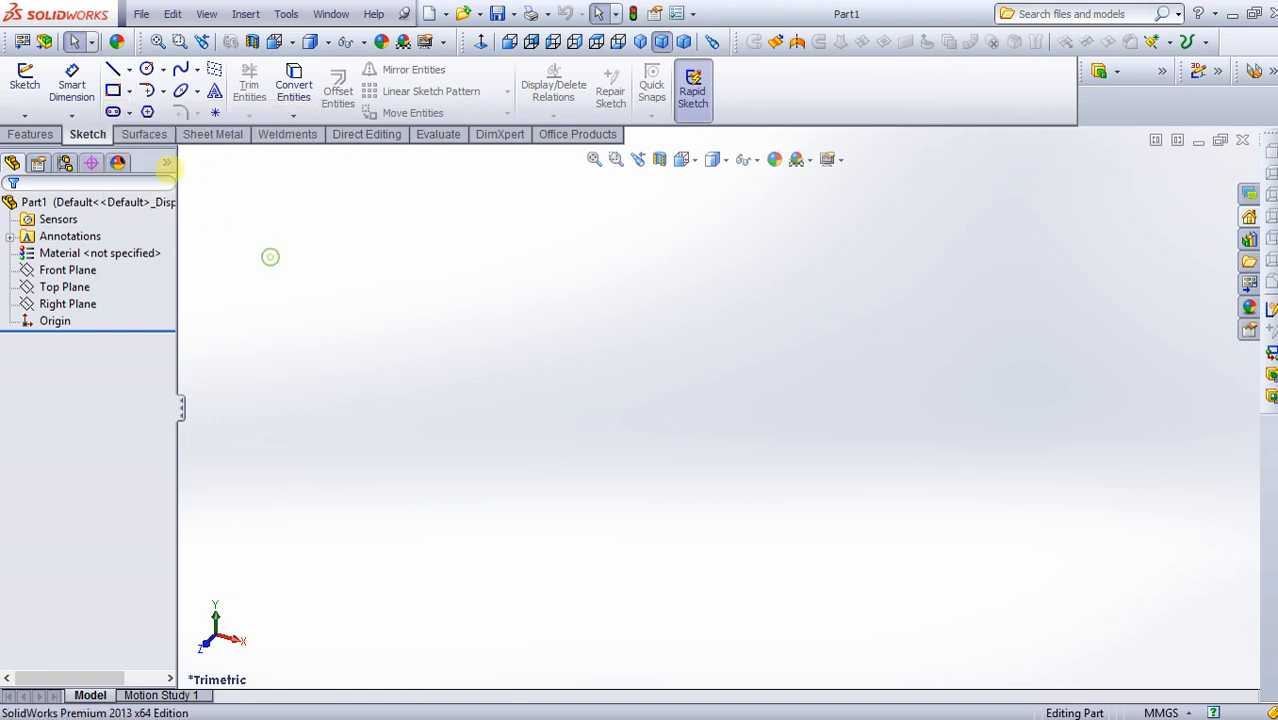
pyautogui.click(129, 113)
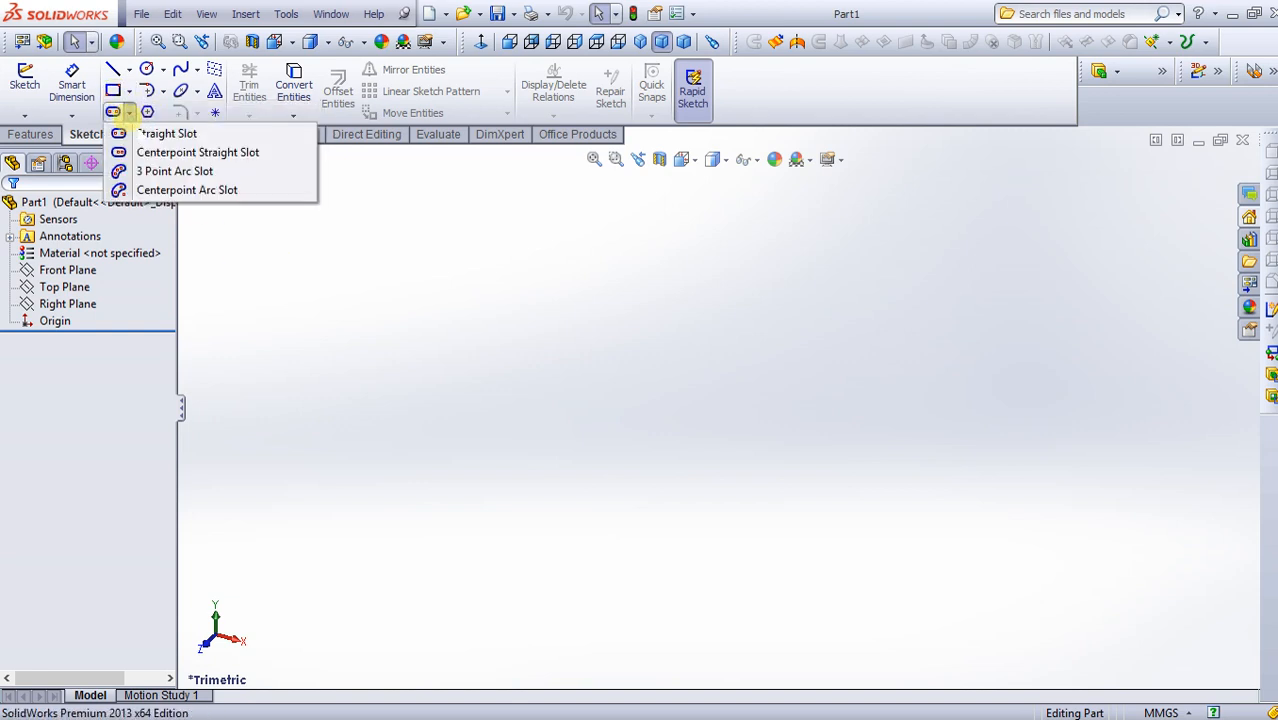
pyautogui.click(308, 362)
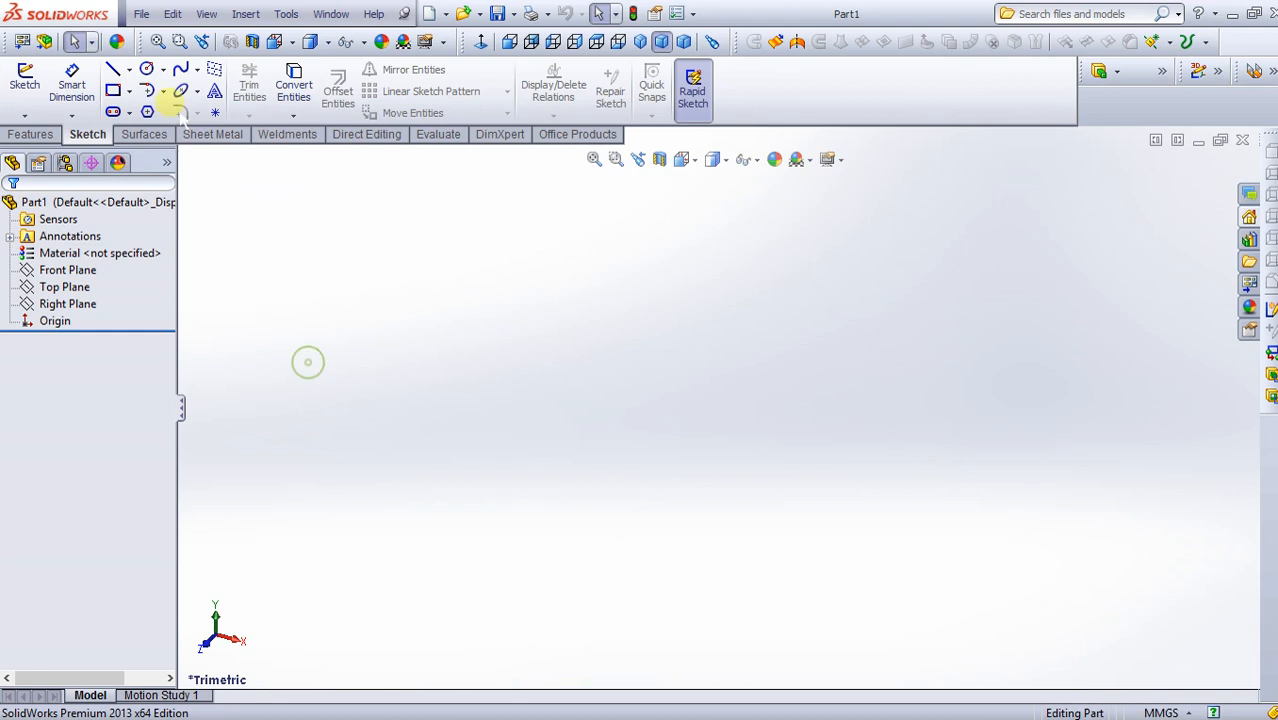
# Look through the available circle, arc and ellipse sketch tool variants without starting any of them.
pyautogui.click(162, 69)
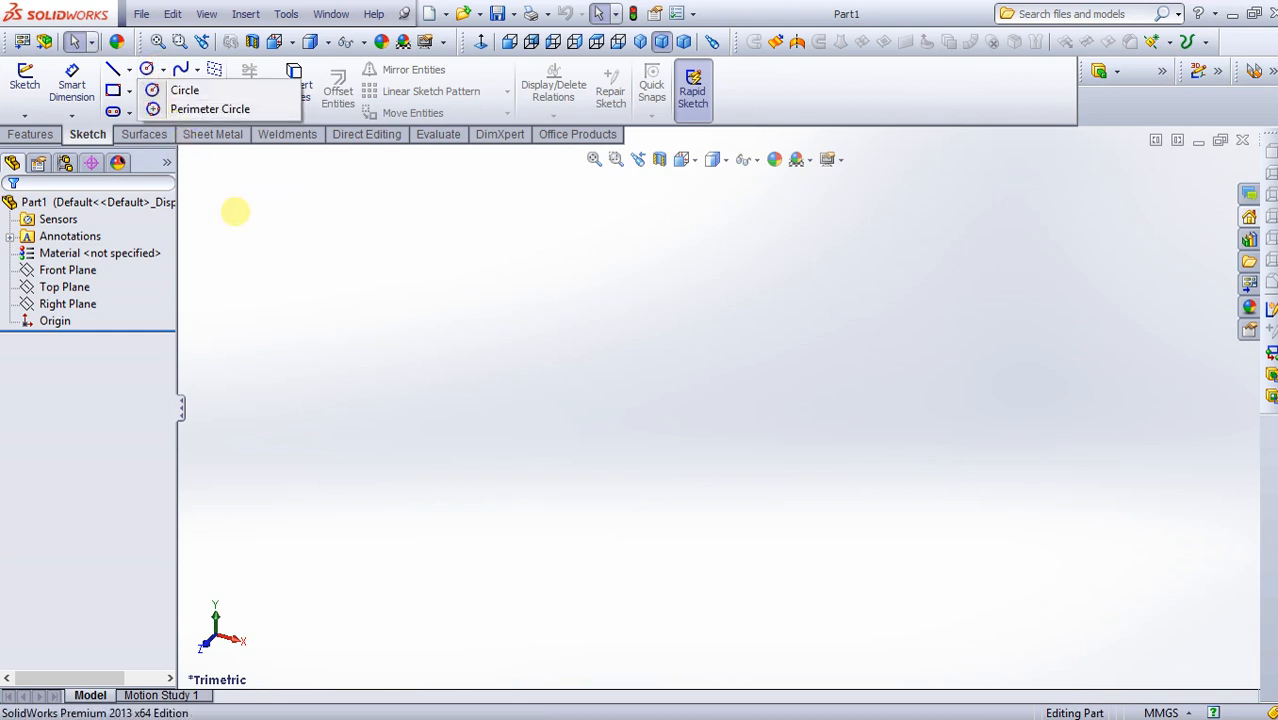
pyautogui.click(235, 211)
pyautogui.click(163, 91)
pyautogui.click(291, 294)
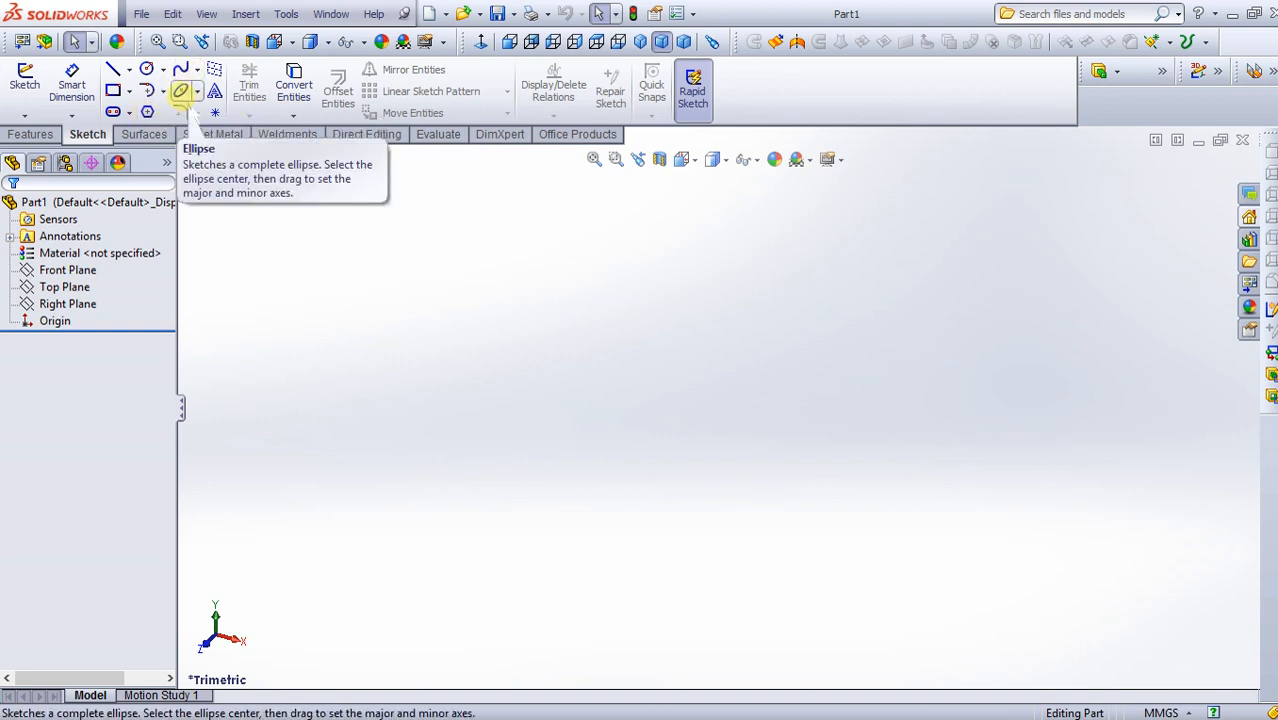
pyautogui.click(197, 91)
pyautogui.click(263, 351)
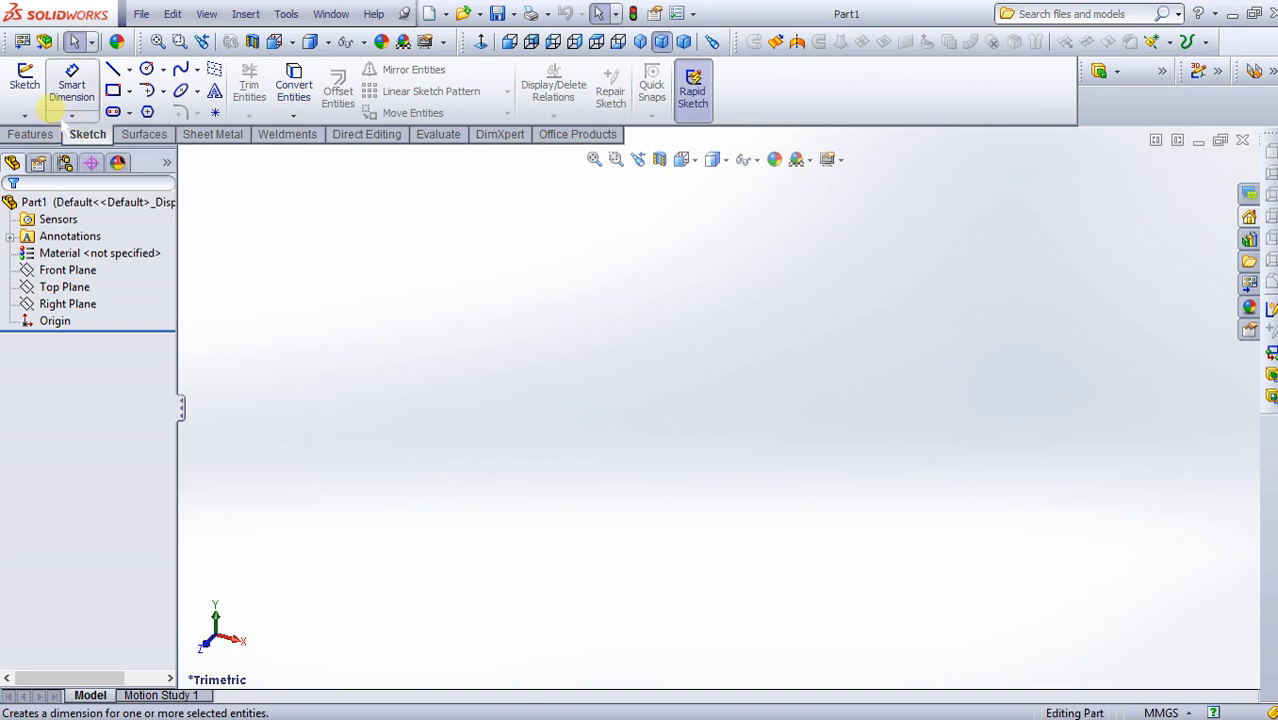
# Look through the Surfaces, Sheet Metal, Weldments, Direct Editing, Evaluate, DimXpert and Office Products command sets.
pyautogui.click(146, 136)
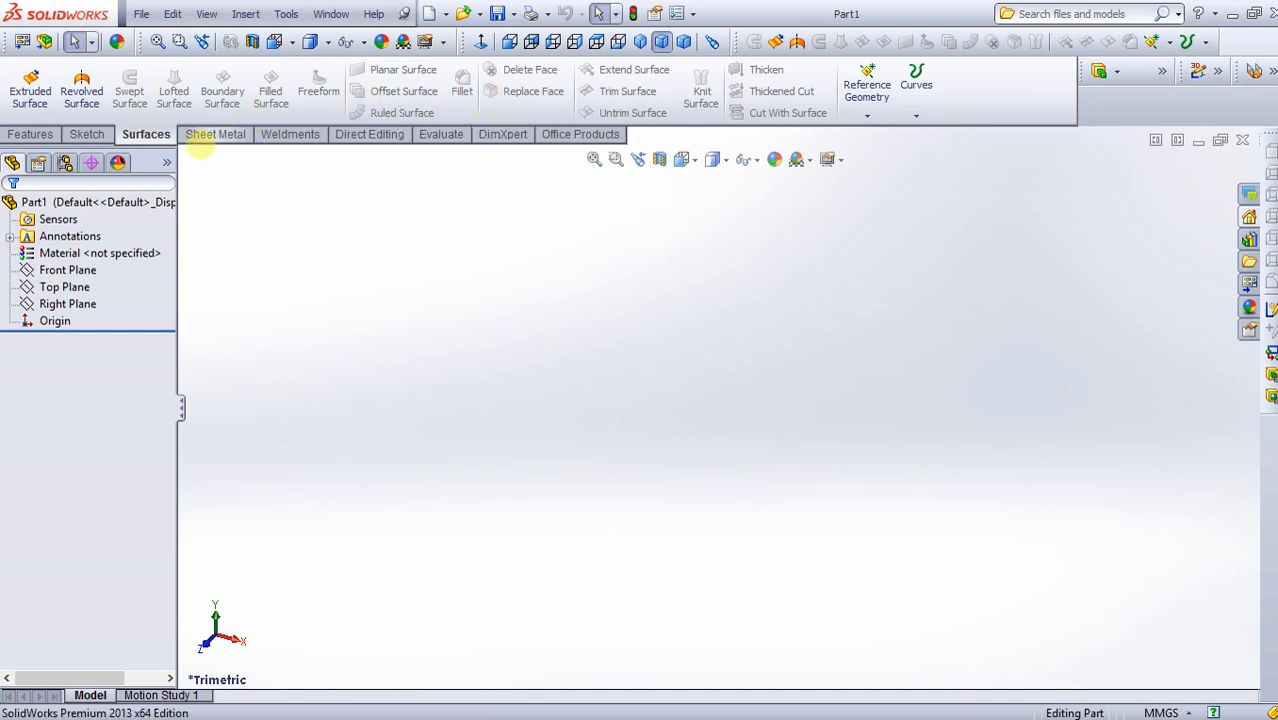
pyautogui.click(205, 134)
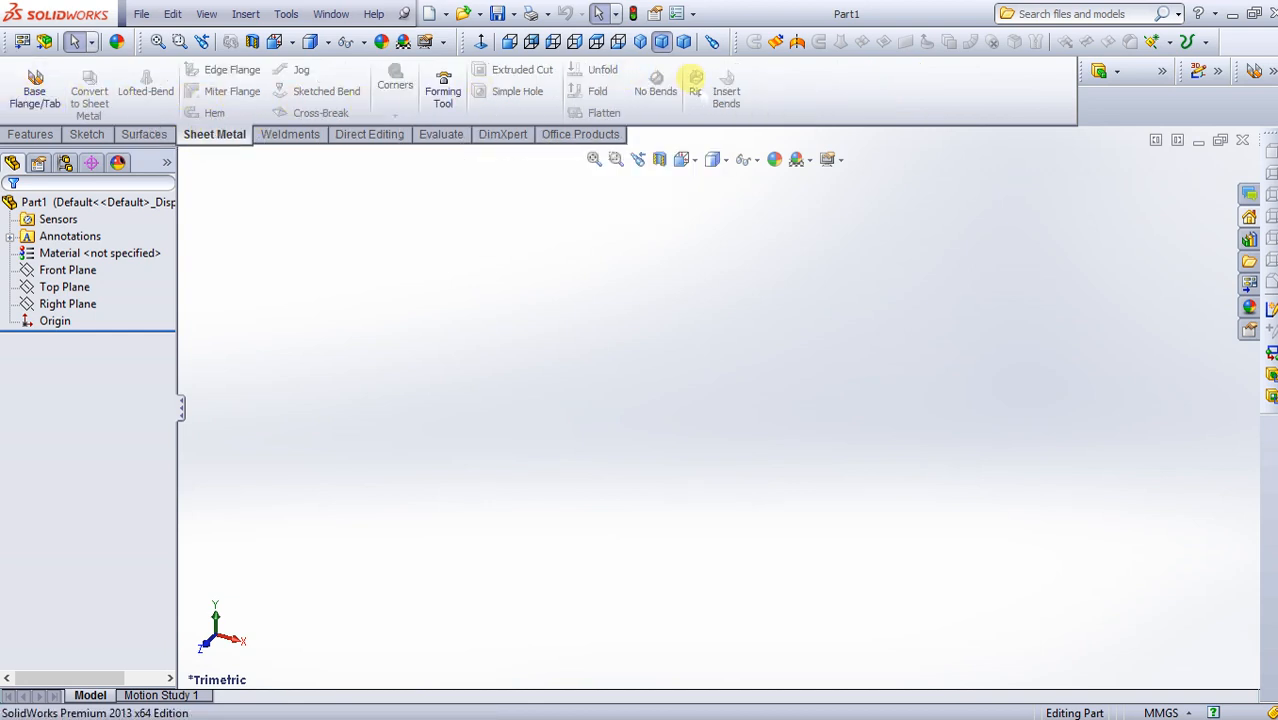
pyautogui.click(298, 134)
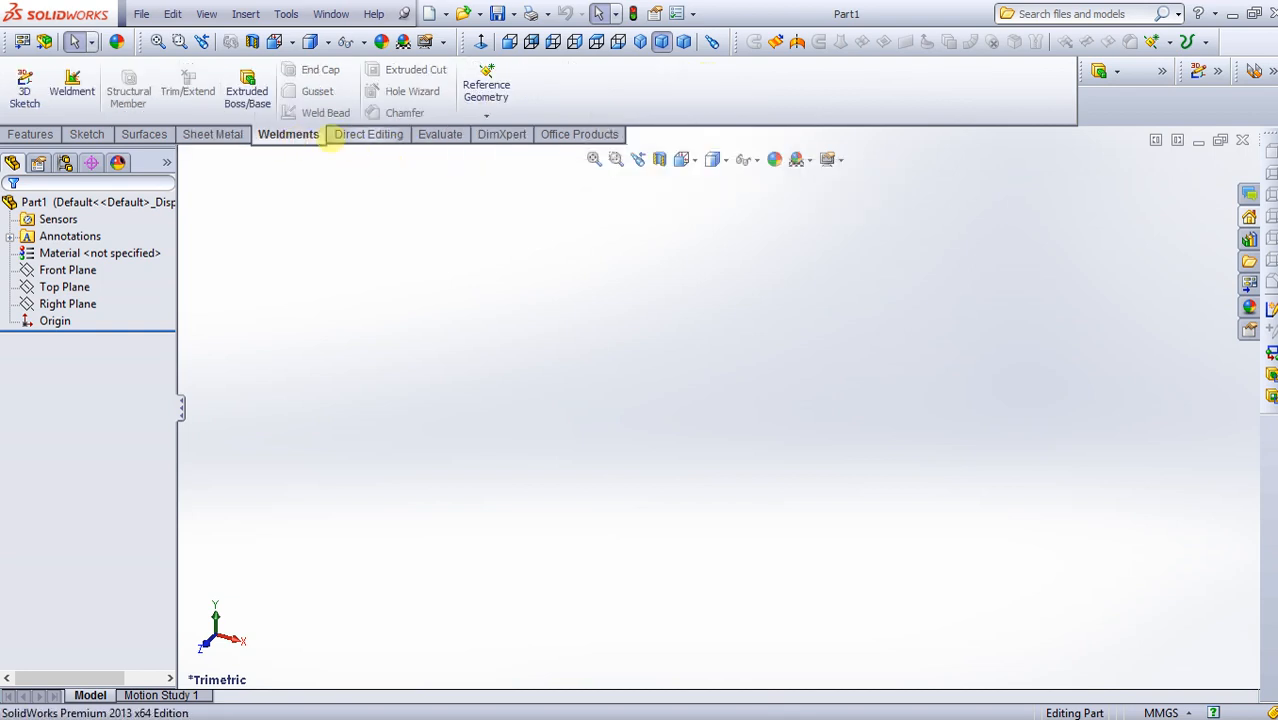
pyautogui.click(366, 134)
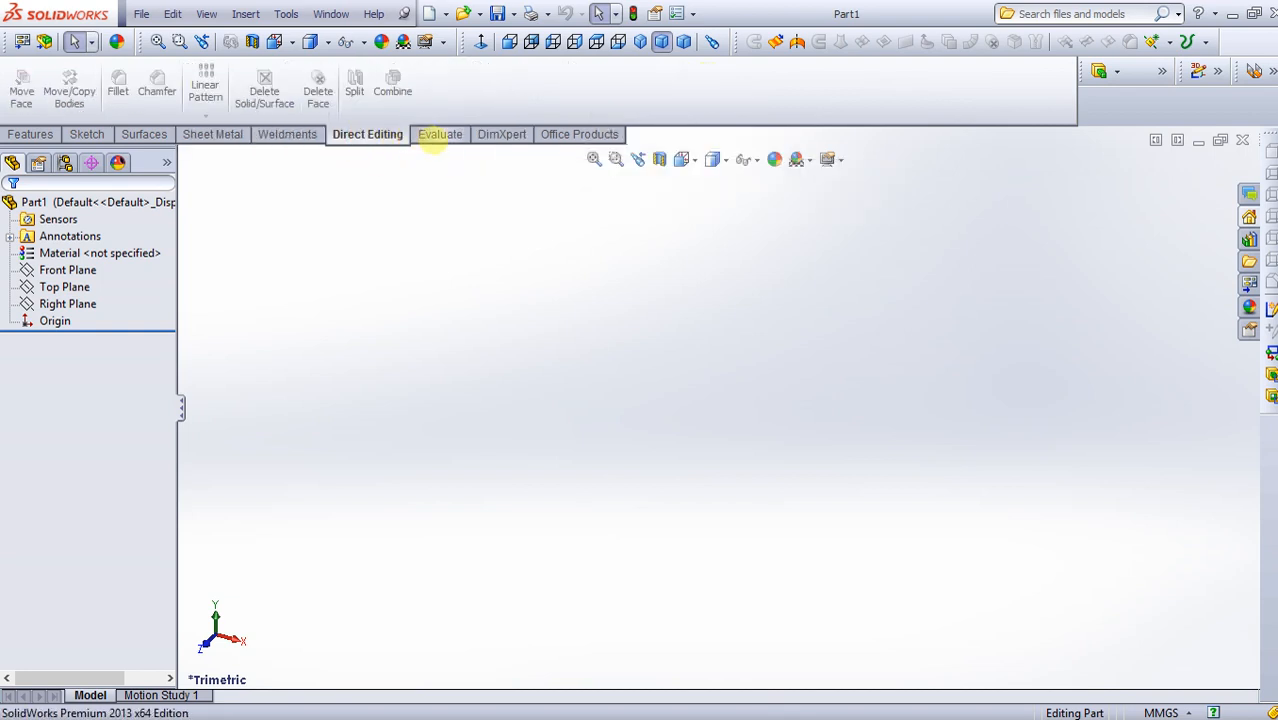
pyautogui.click(442, 136)
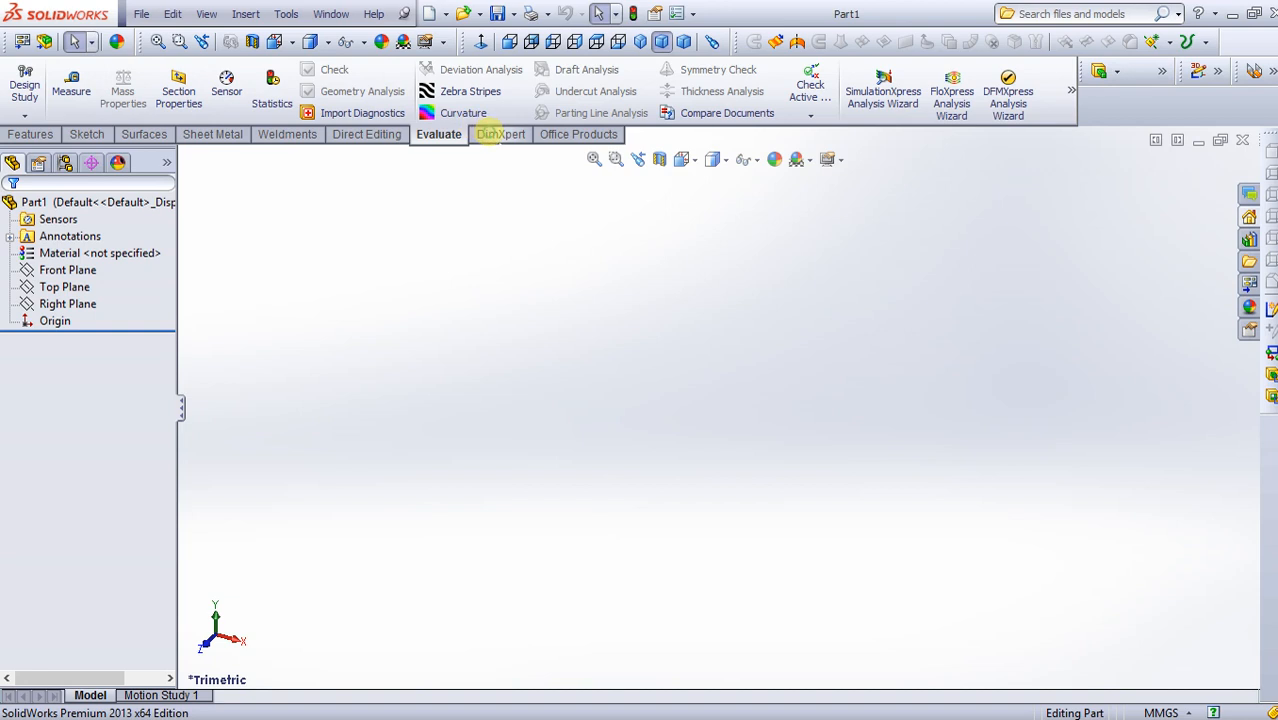
pyautogui.click(490, 134)
pyautogui.click(556, 136)
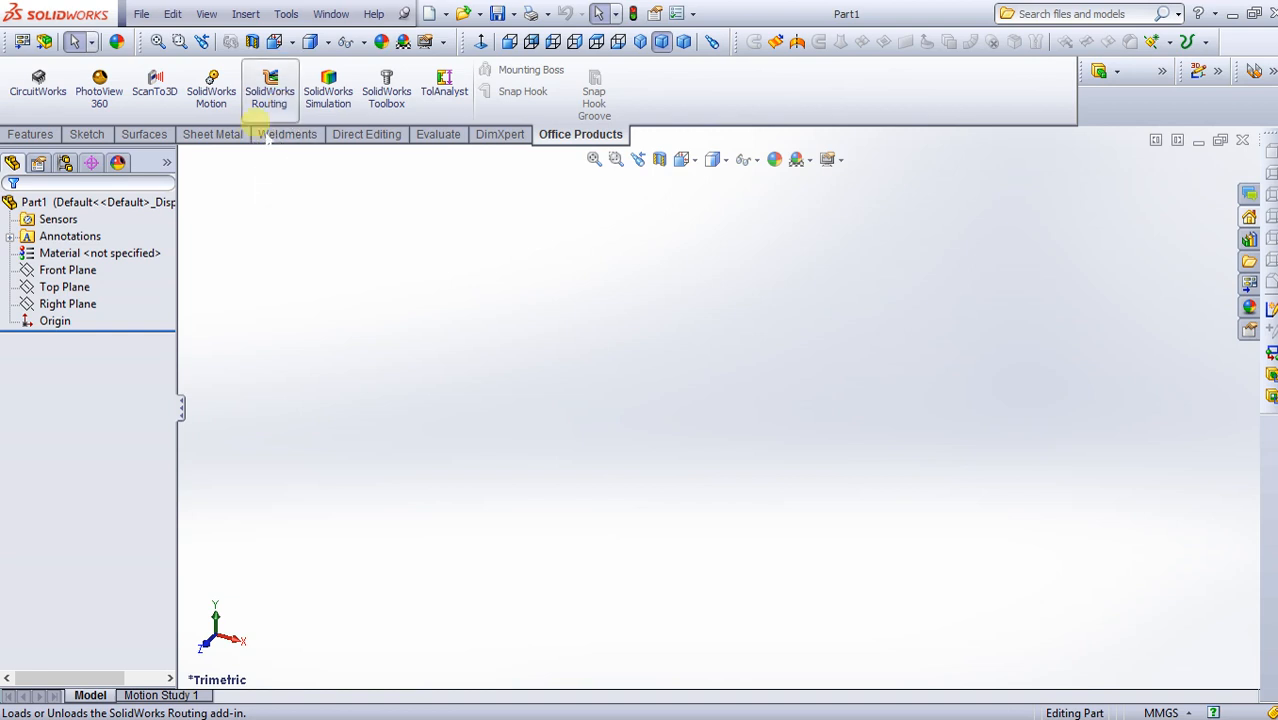
# Review the list of available SolidWorks add-ins and close it without activating any.
pyautogui.click(346, 92)
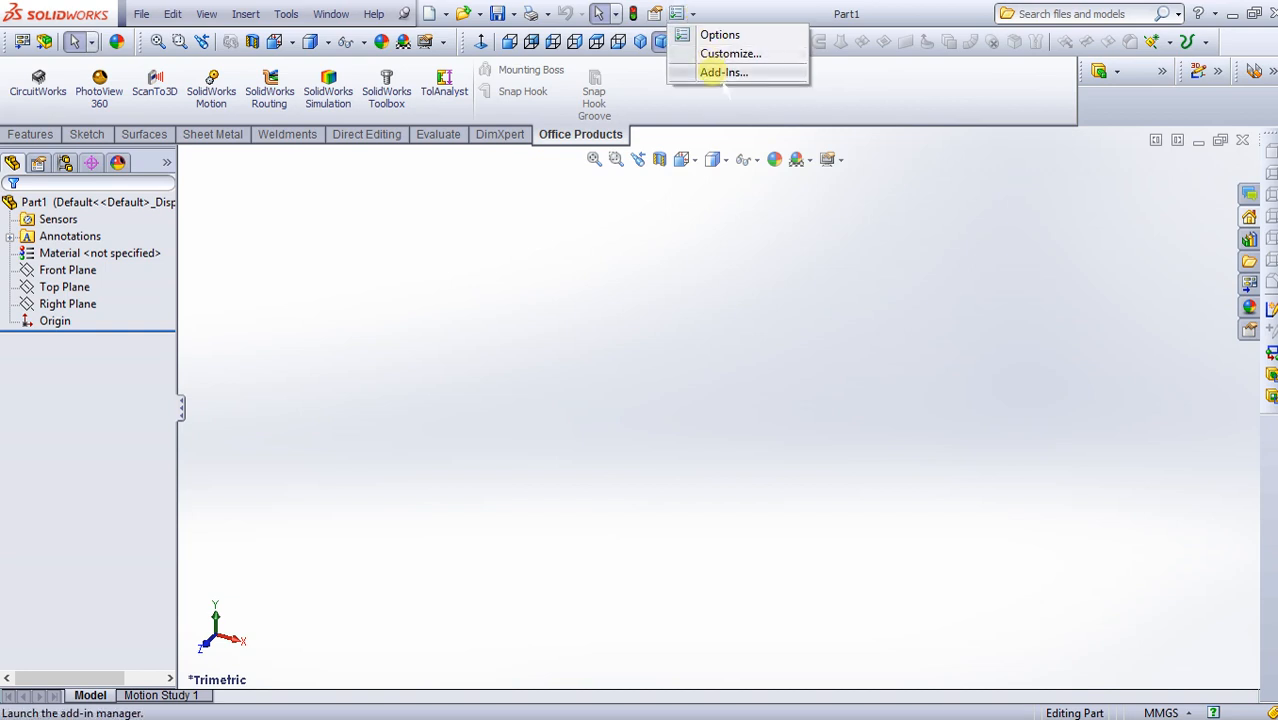
pyautogui.click(716, 72)
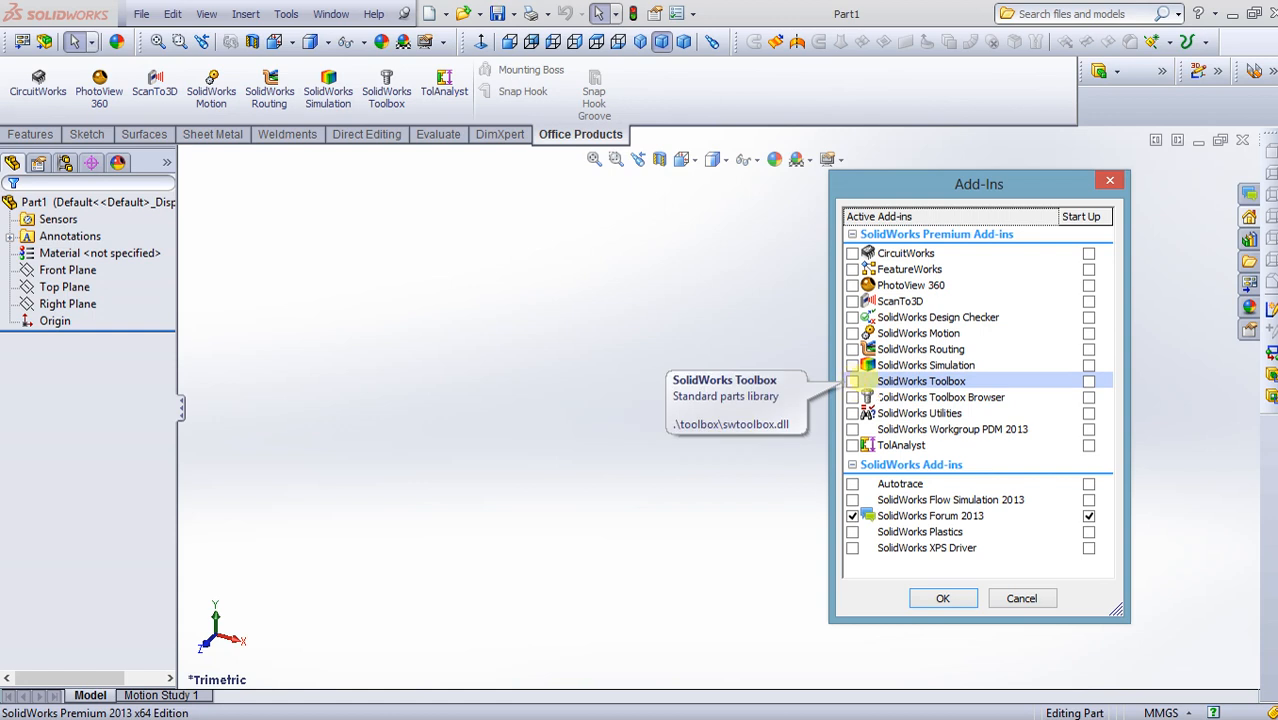
pyautogui.click(1115, 186)
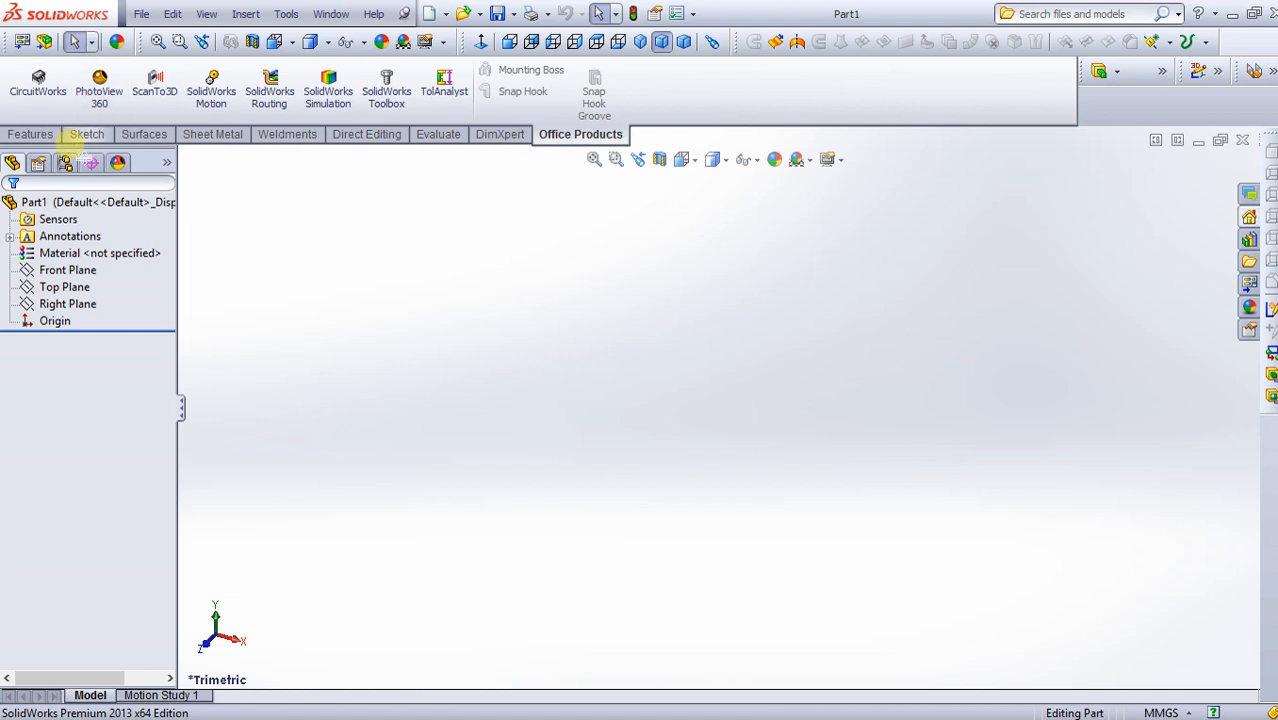
# Show the sketch commands again, check the Feature Manager label on the overview page and return to SolidWorks.
pyautogui.click(86, 134)
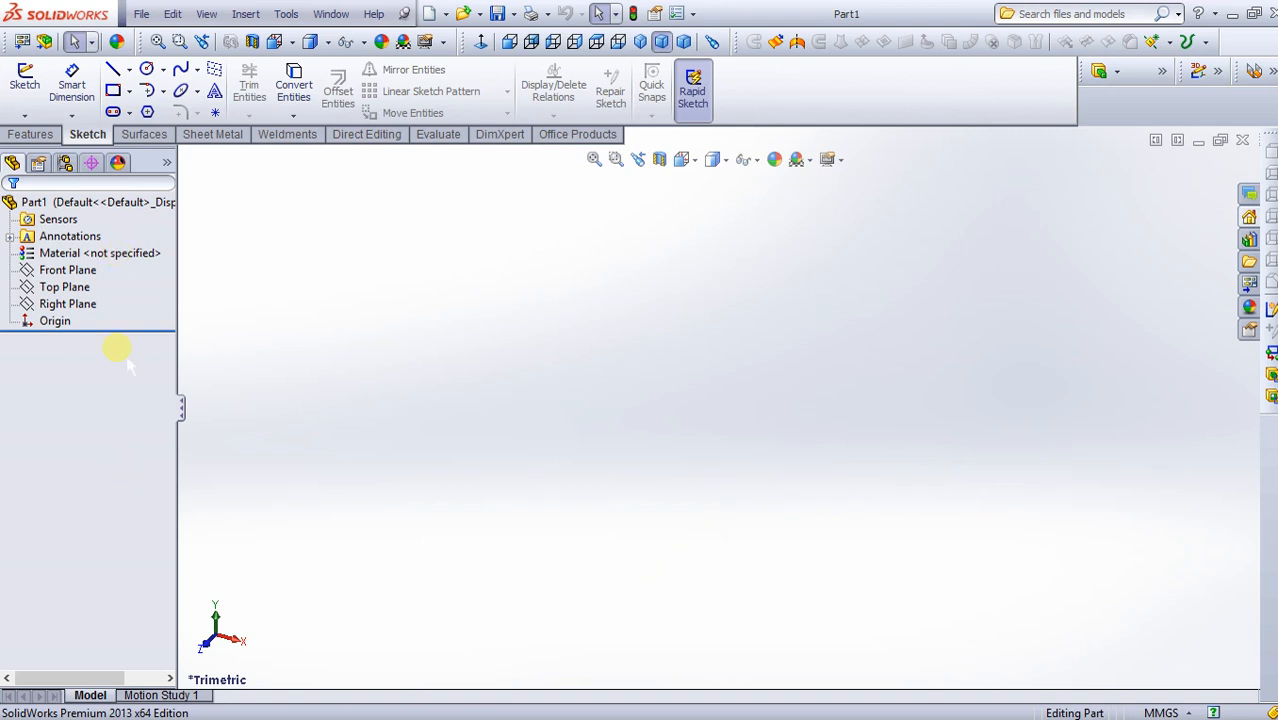
pyautogui.click(100, 254)
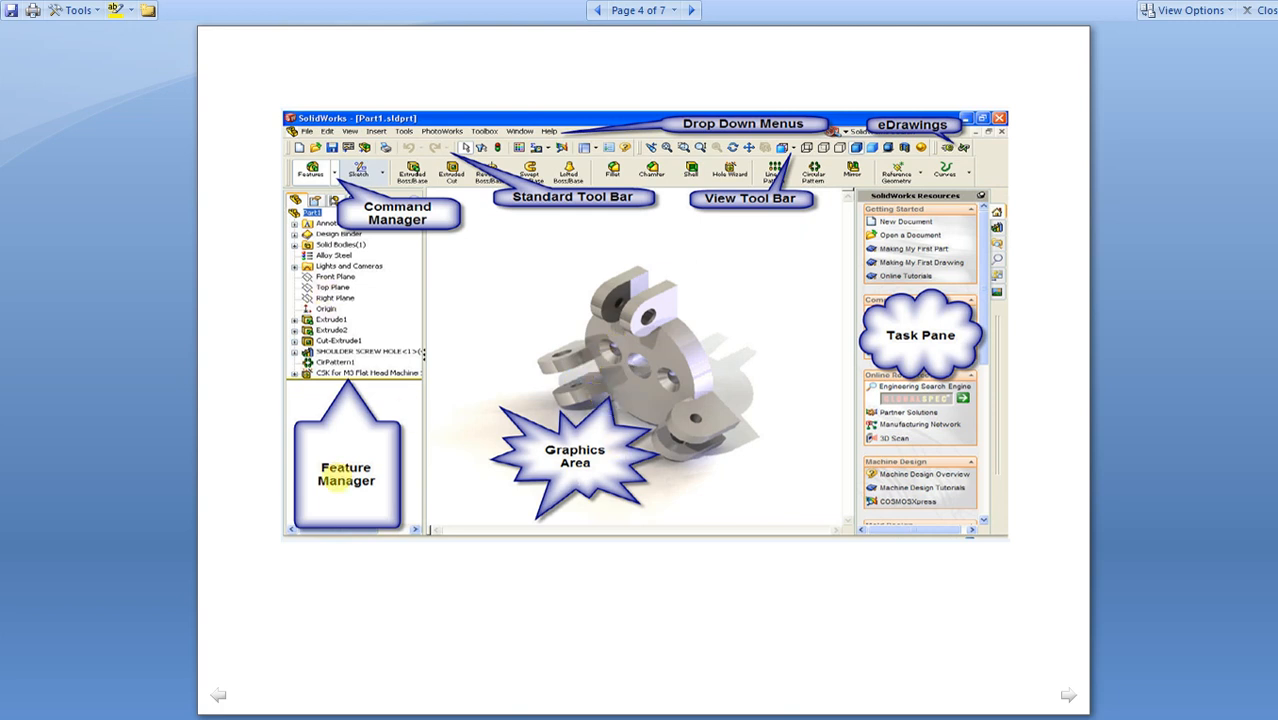
pyautogui.hotkey('alt', 'Tab')
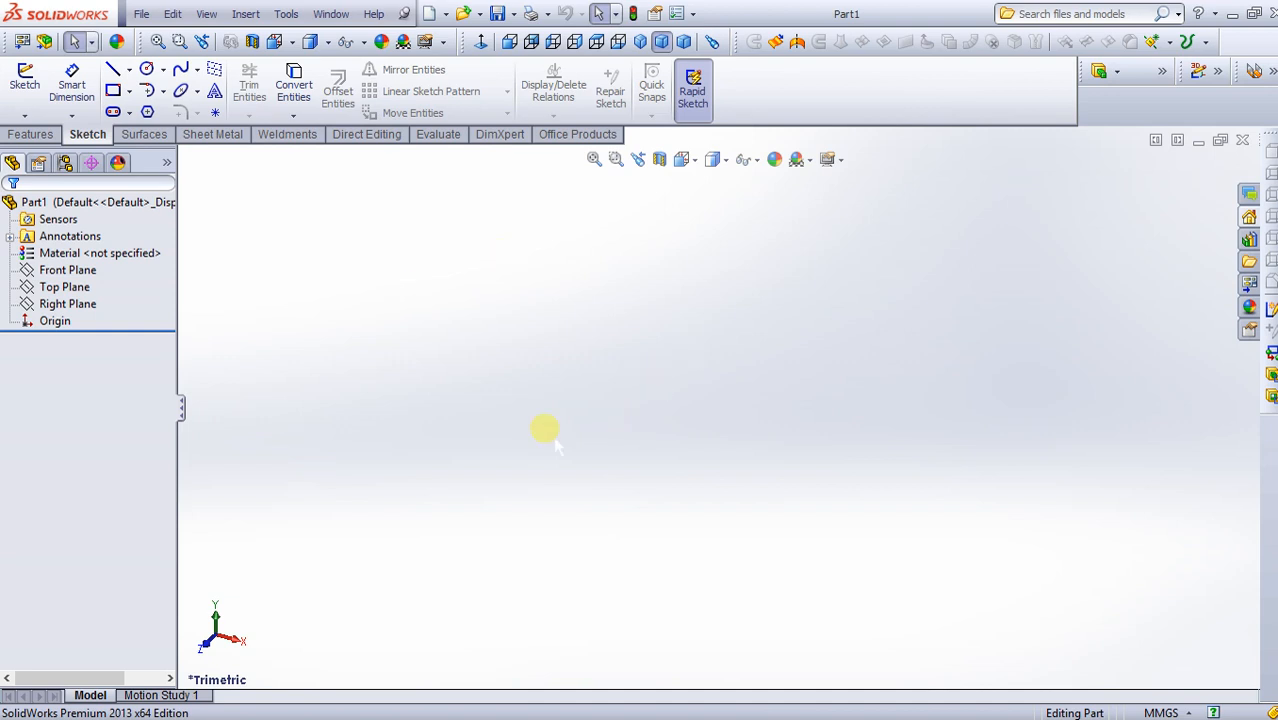
# Examine the default entries in the part's feature tree, including the sensors, reference planes and origin.
pyautogui.click(65, 322)
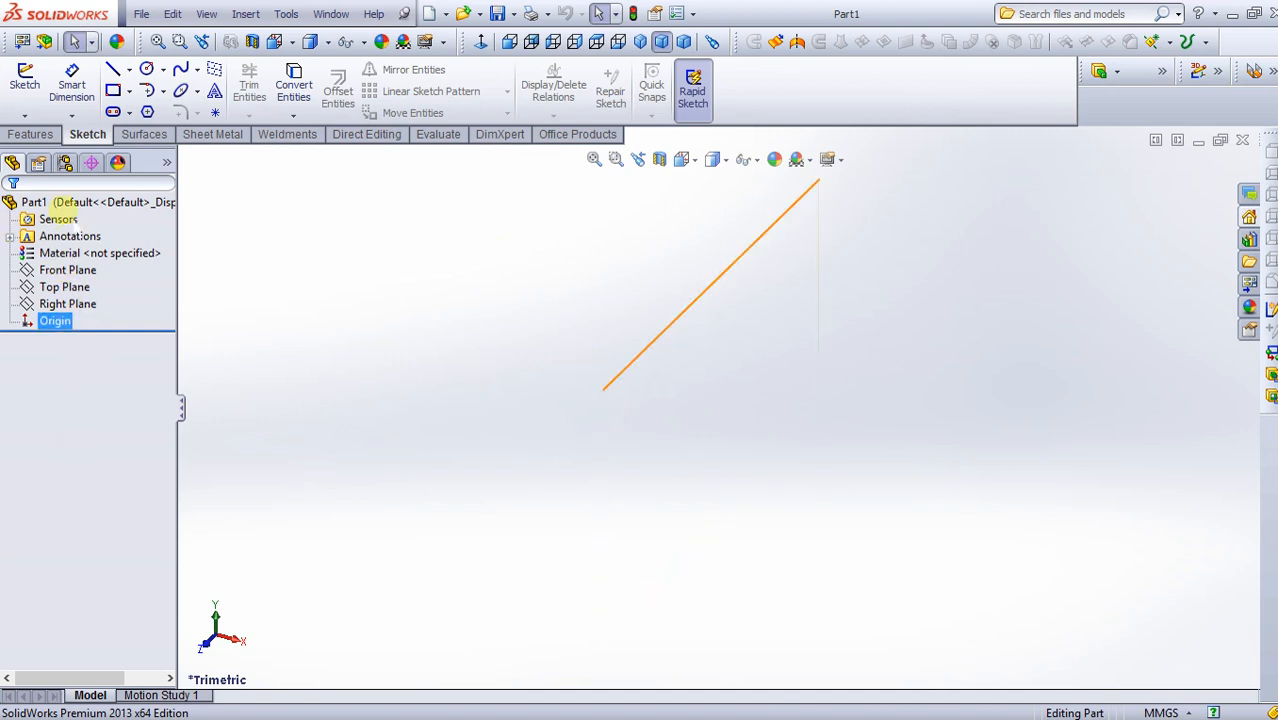
pyautogui.click(63, 457)
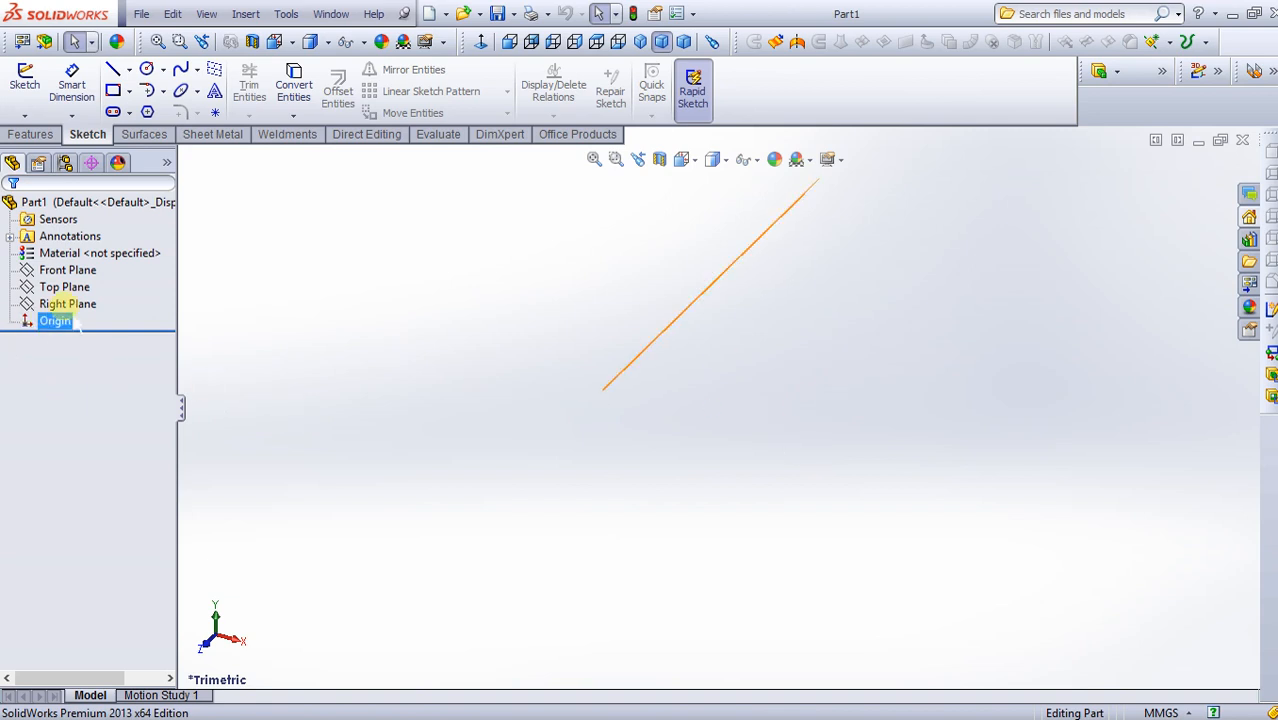
pyautogui.click(30, 321)
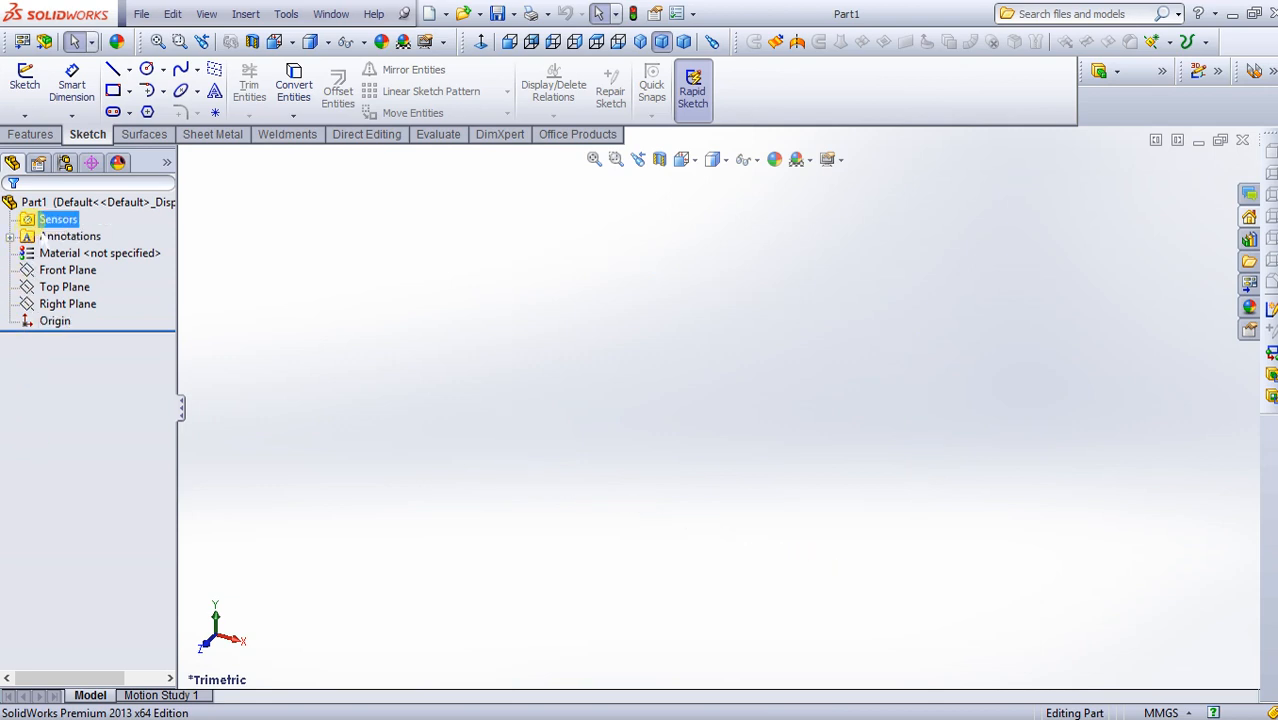
pyautogui.click(38, 433)
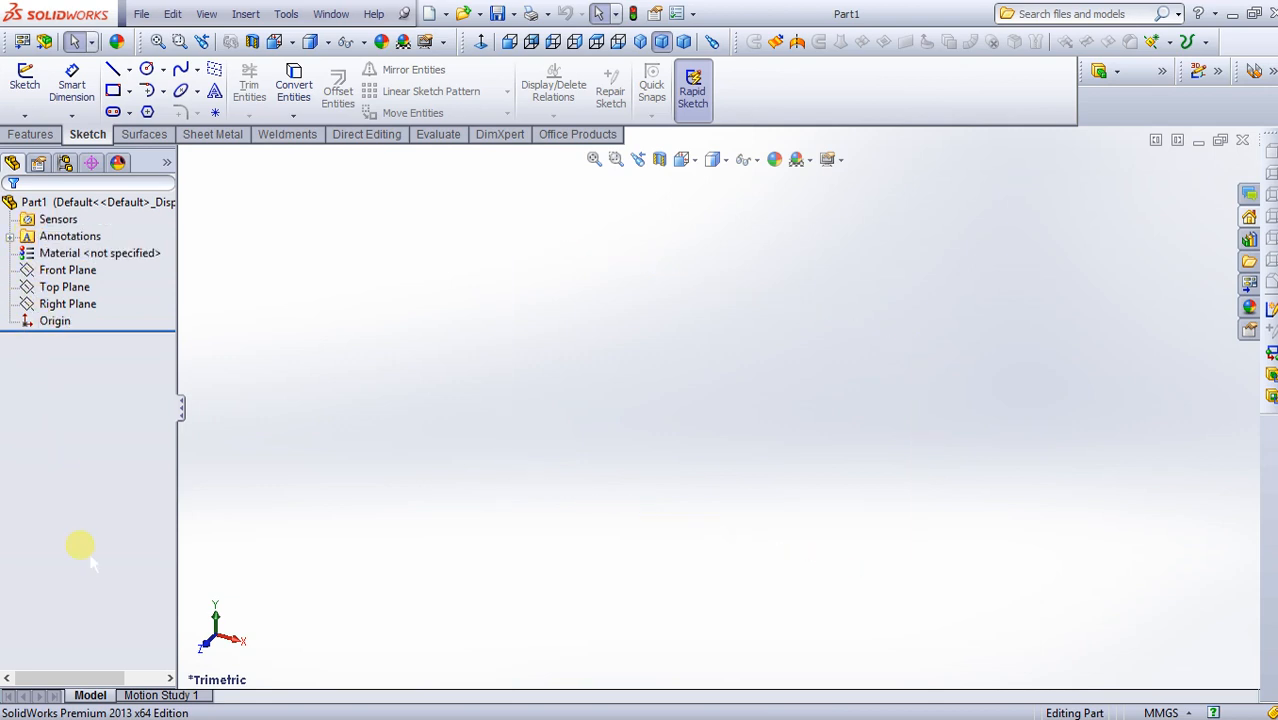
pyautogui.click(62, 326)
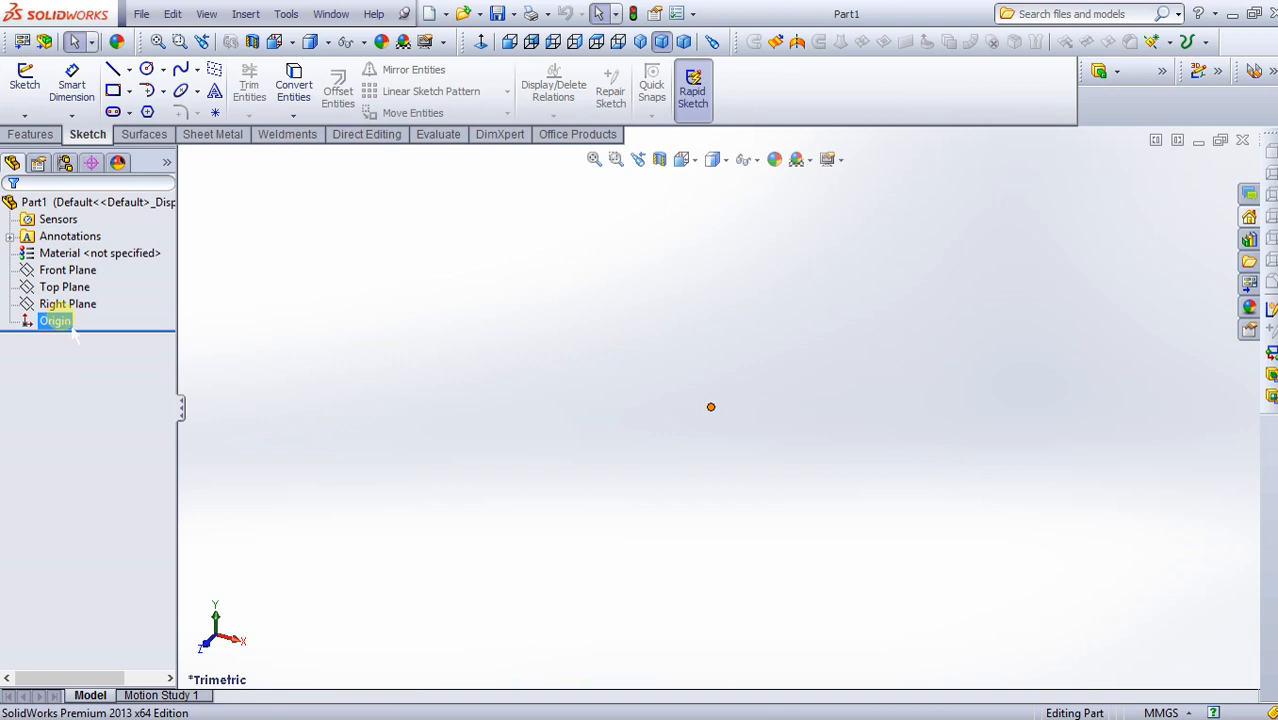
# Try opening a new sketch on the Right Plane and exit it without drawing anything.
pyautogui.click(64, 305)
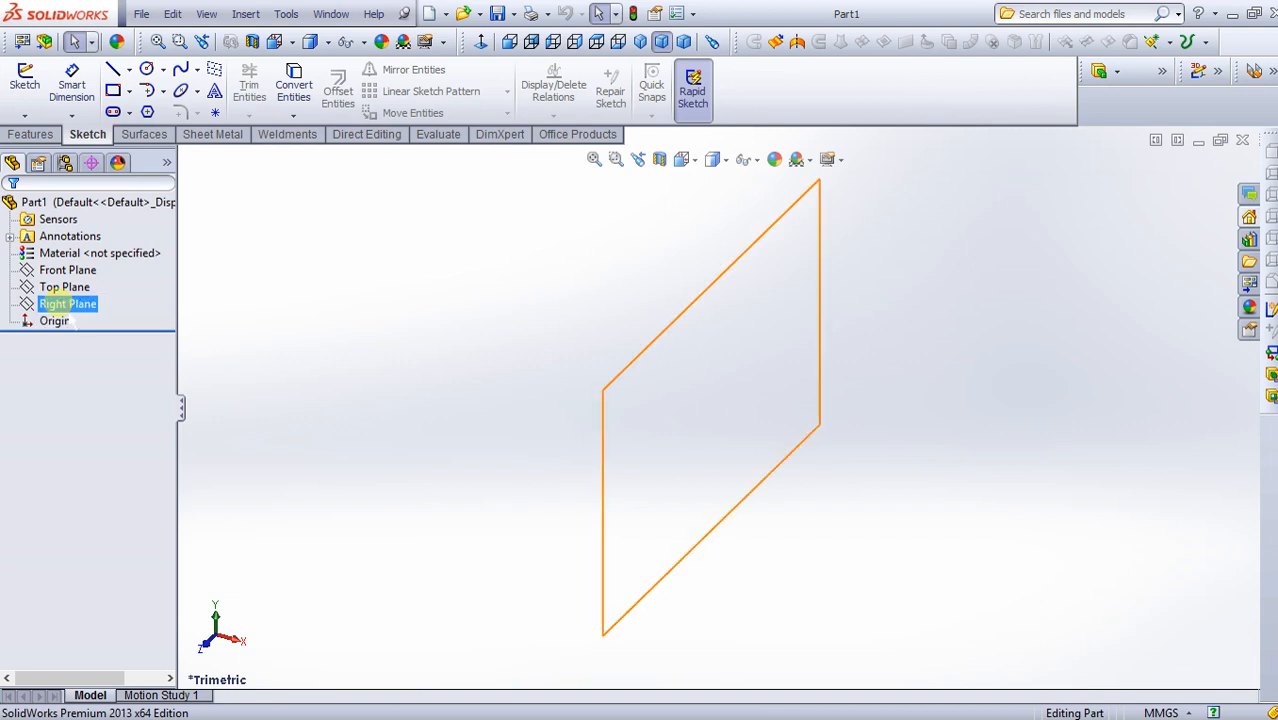
pyautogui.click(64, 305)
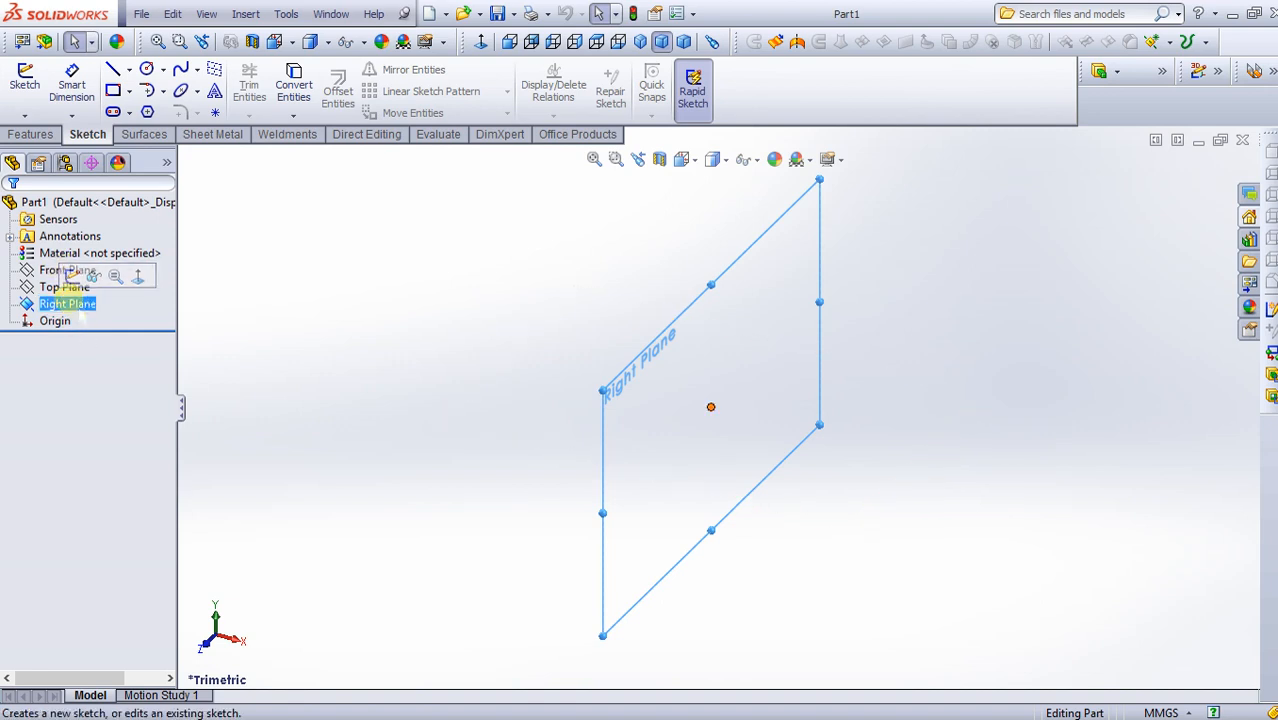
pyautogui.click(72, 276)
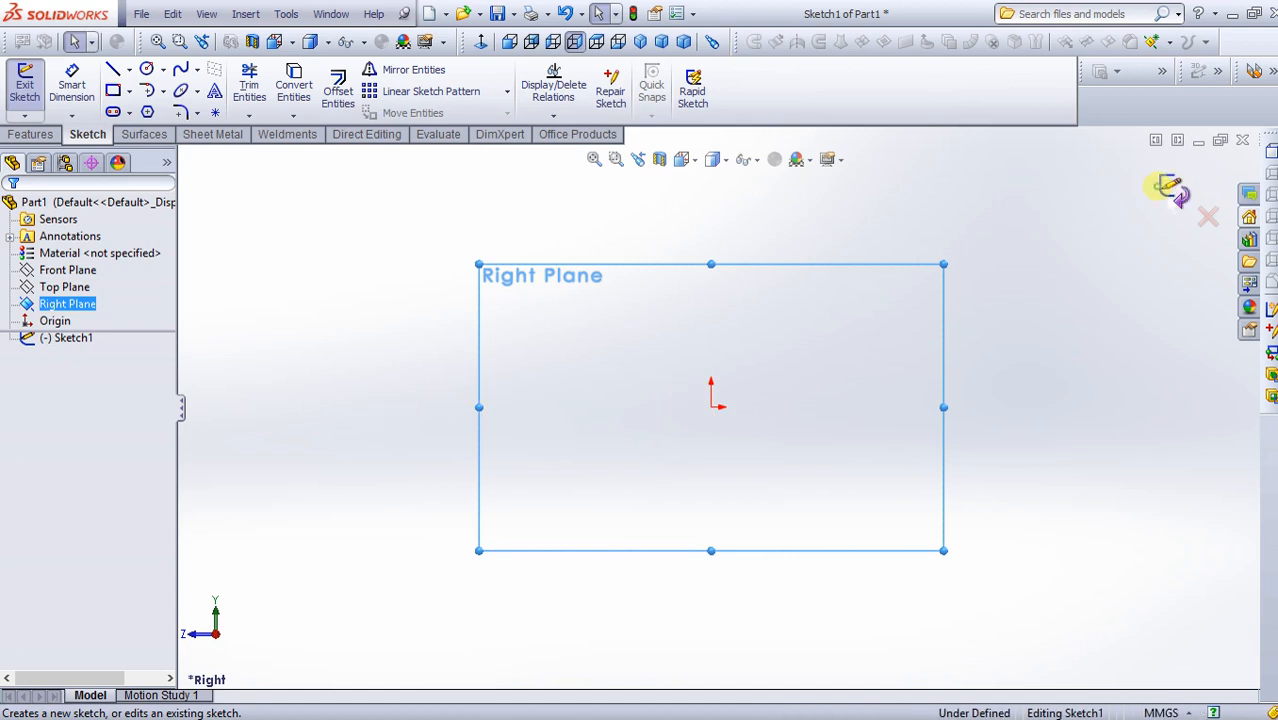
pyautogui.click(1170, 187)
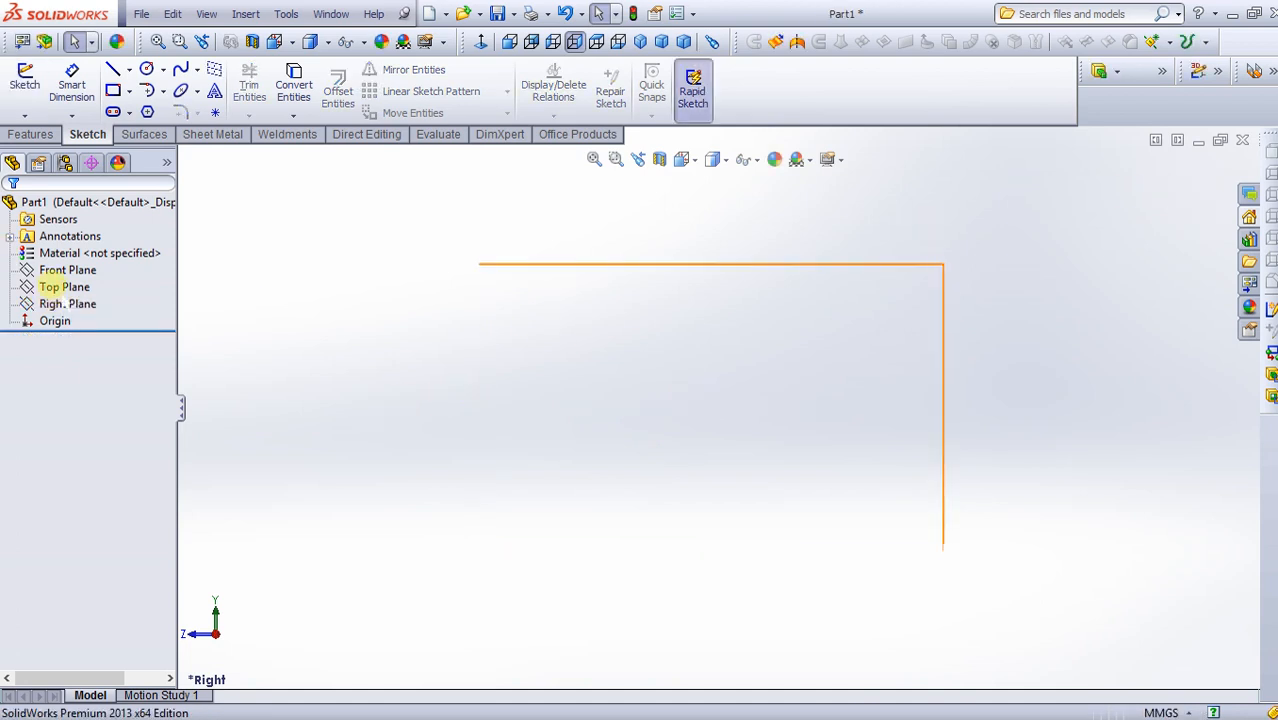
# Try opening a new sketch on the Top Plane, exit it without drawing anything, and briefly select the Front Plane.
pyautogui.click(64, 287)
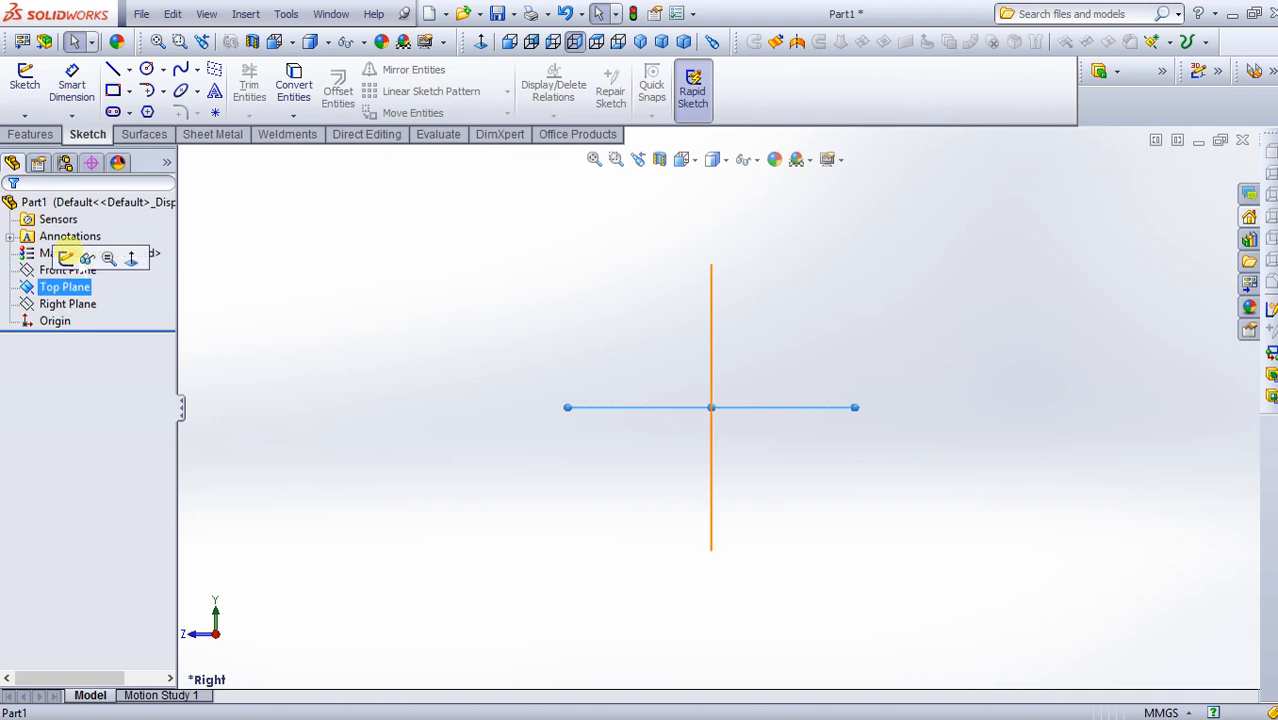
pyautogui.click(64, 257)
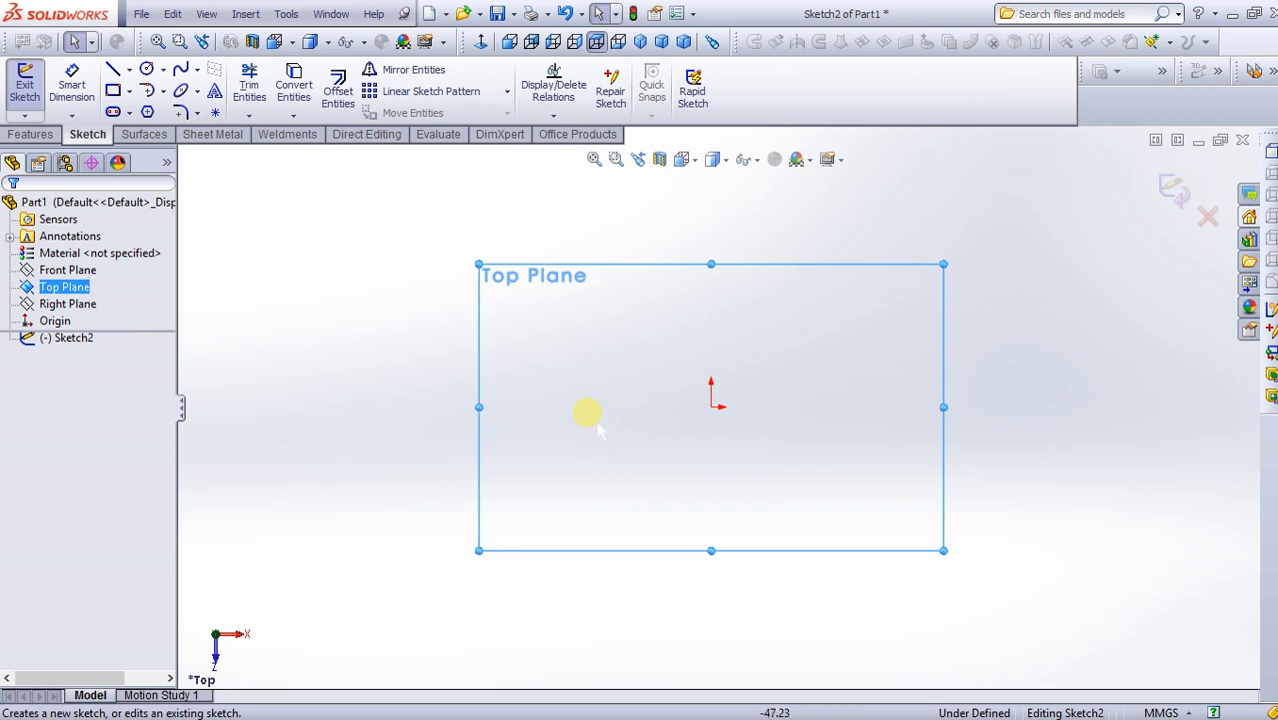
pyautogui.click(1170, 191)
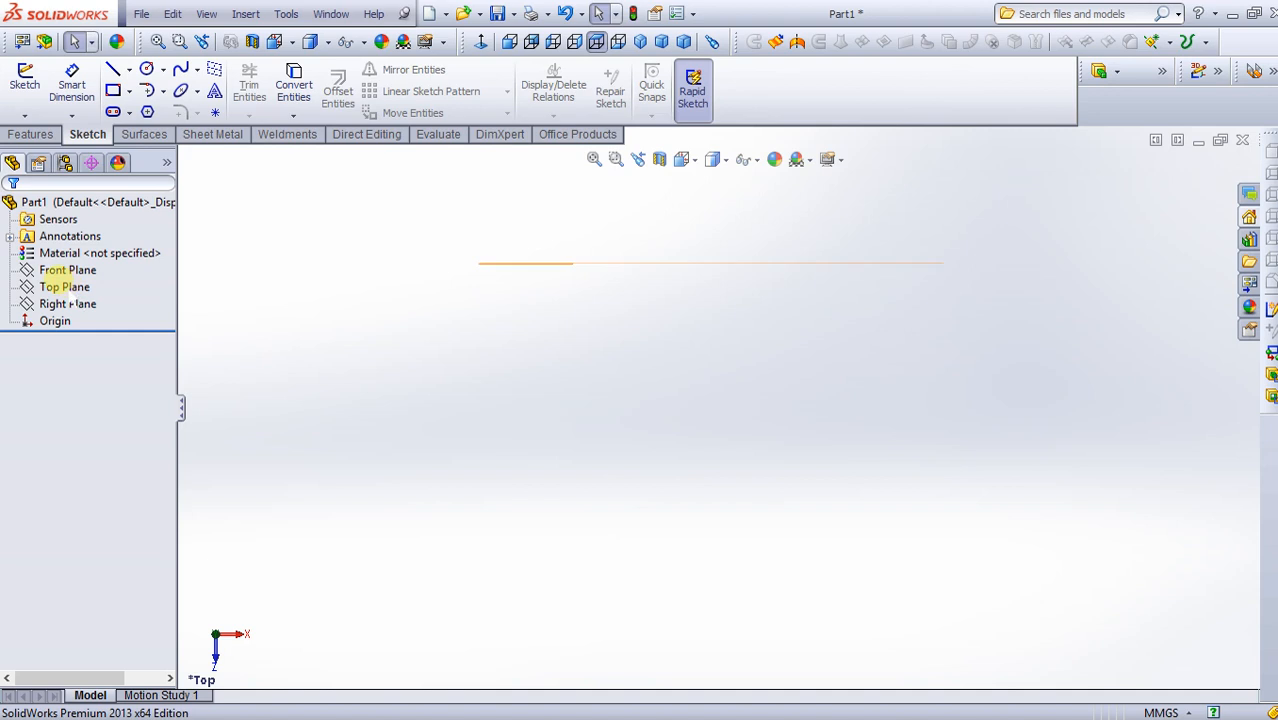
pyautogui.click(67, 270)
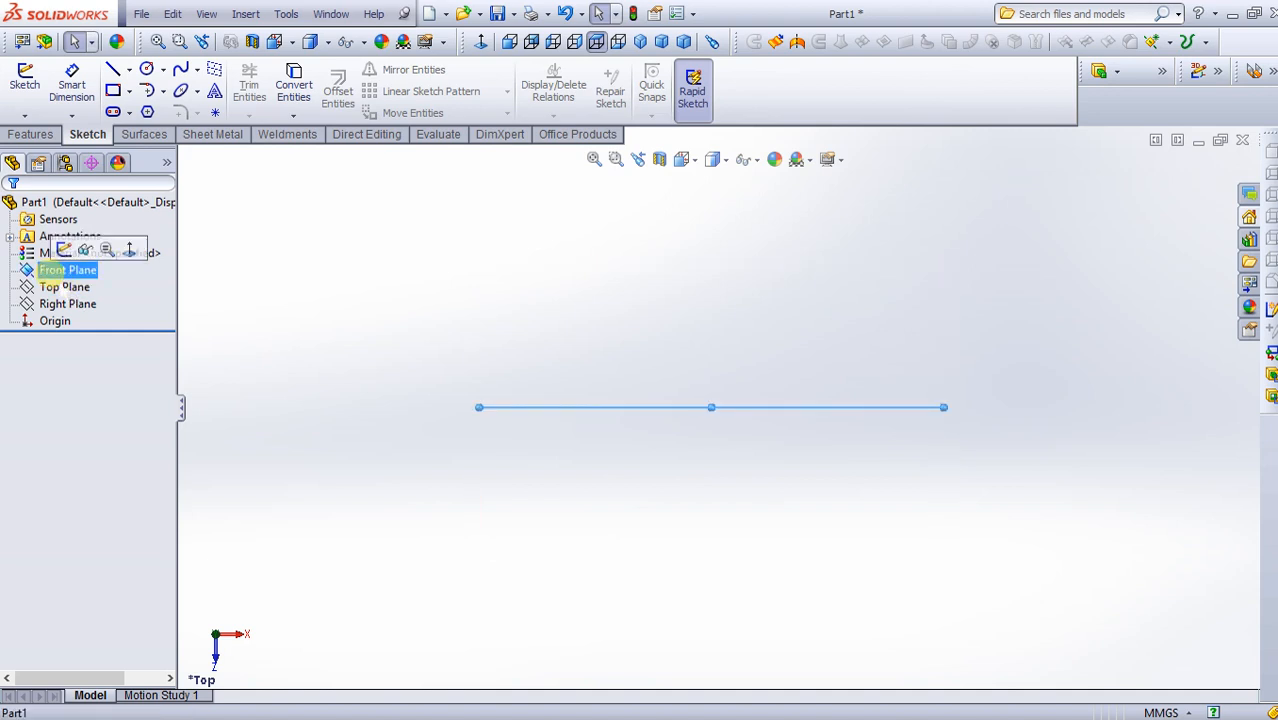
pyautogui.click(248, 346)
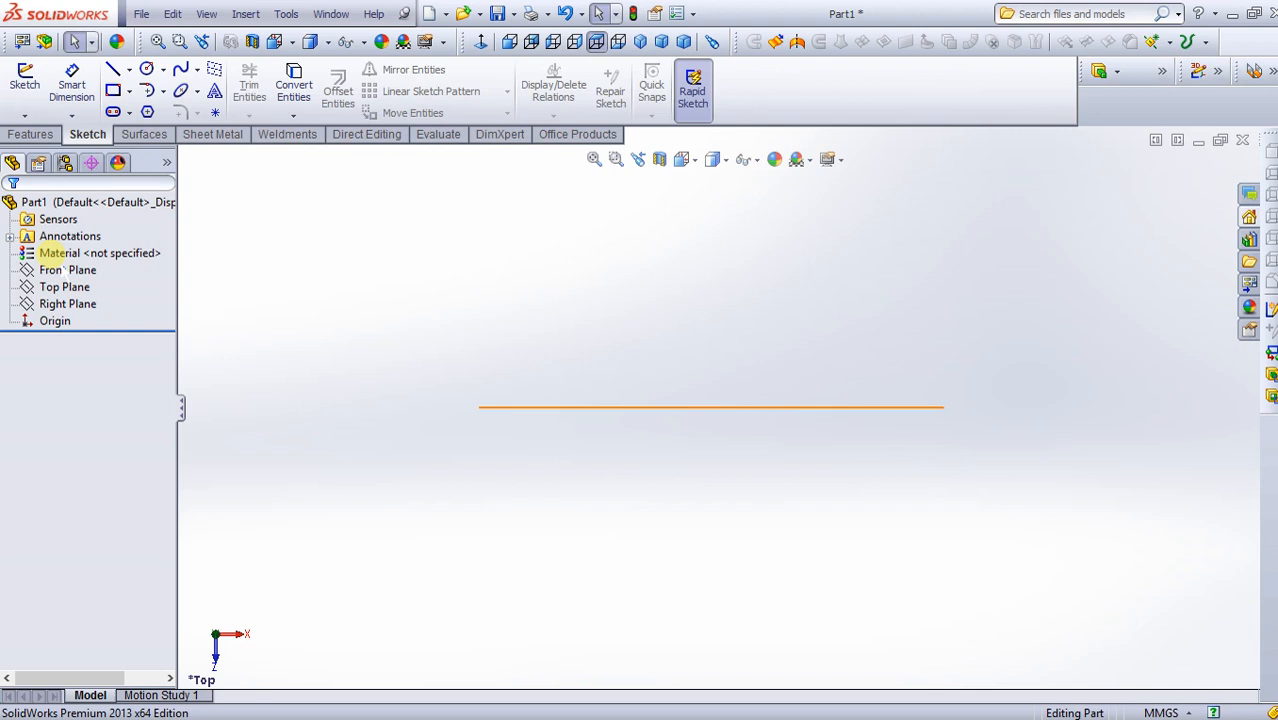
# Assign the material 1023 Carbon Steel Sheet (SS) from the SolidWorks steel library to the part.
pyautogui.rightClick(73, 257)
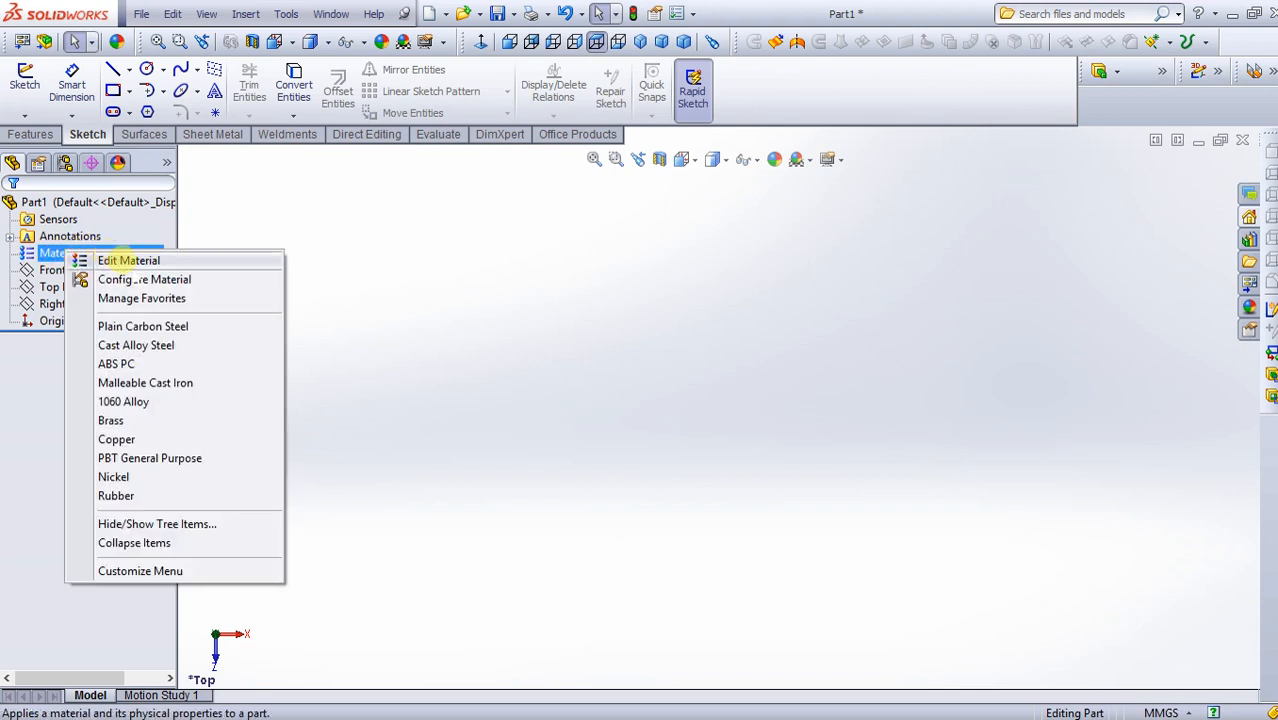
pyautogui.click(128, 260)
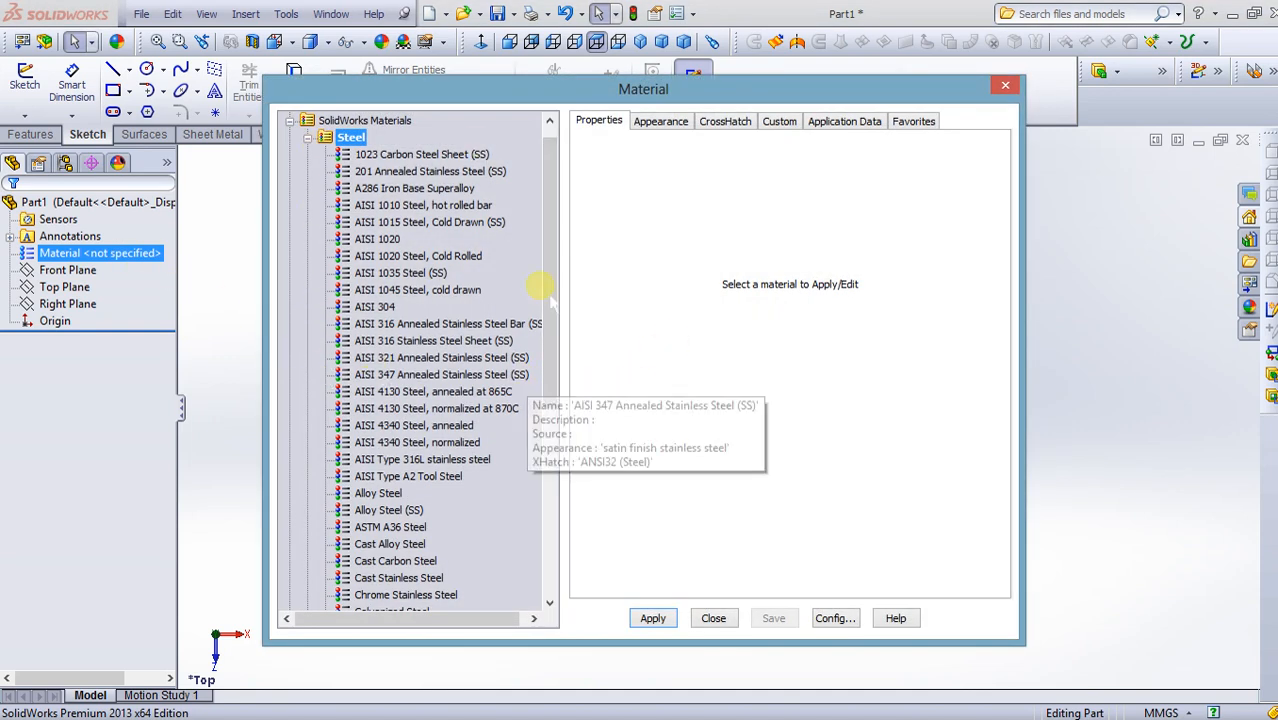
pyautogui.click(307, 137)
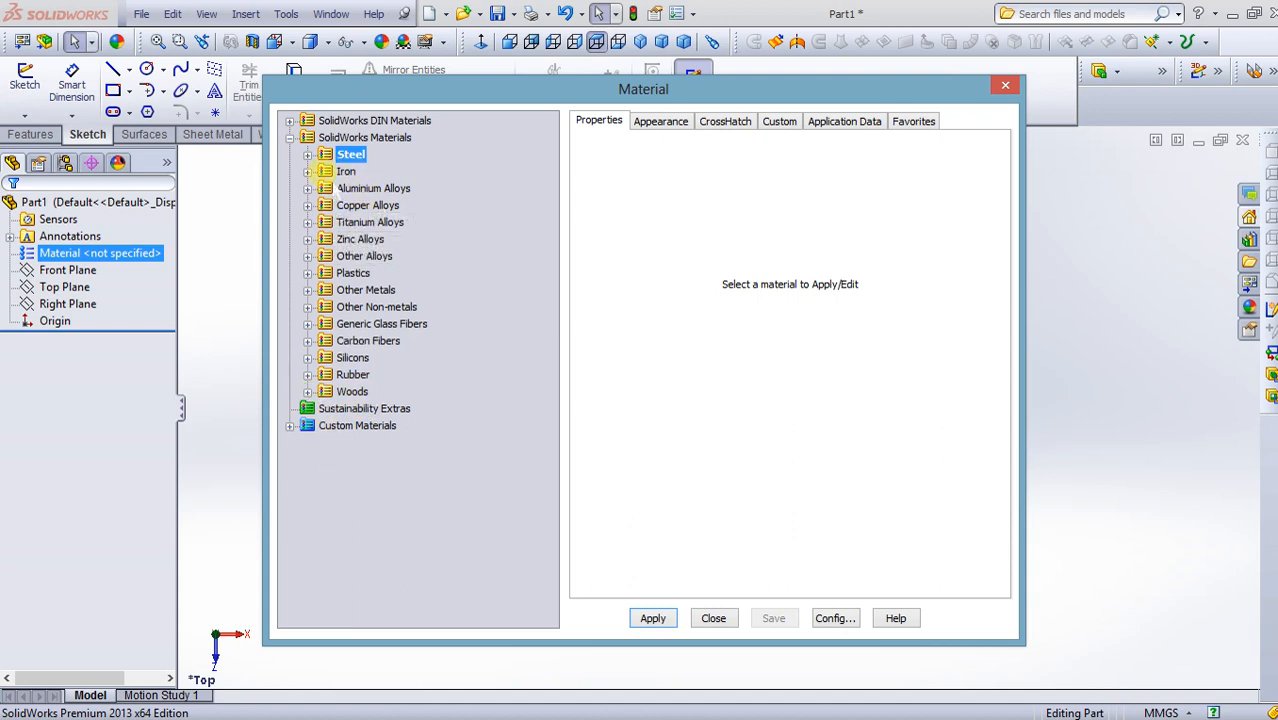
pyautogui.click(307, 154)
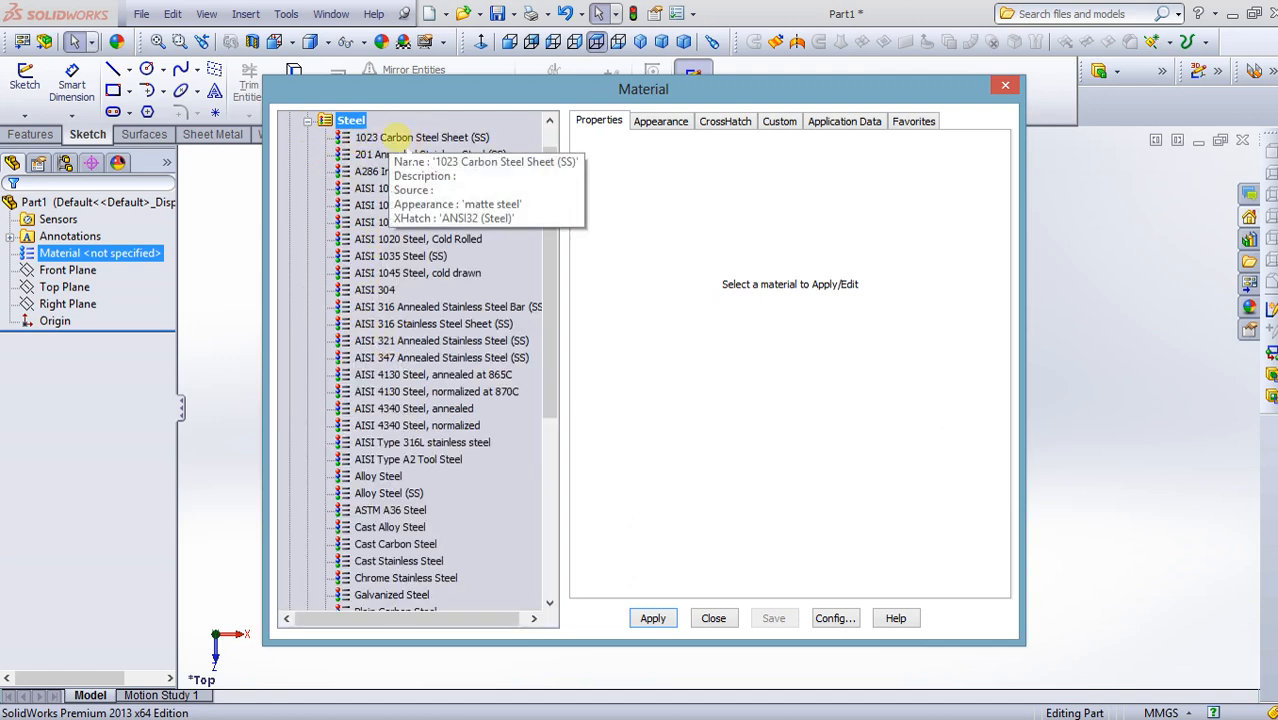
pyautogui.click(395, 138)
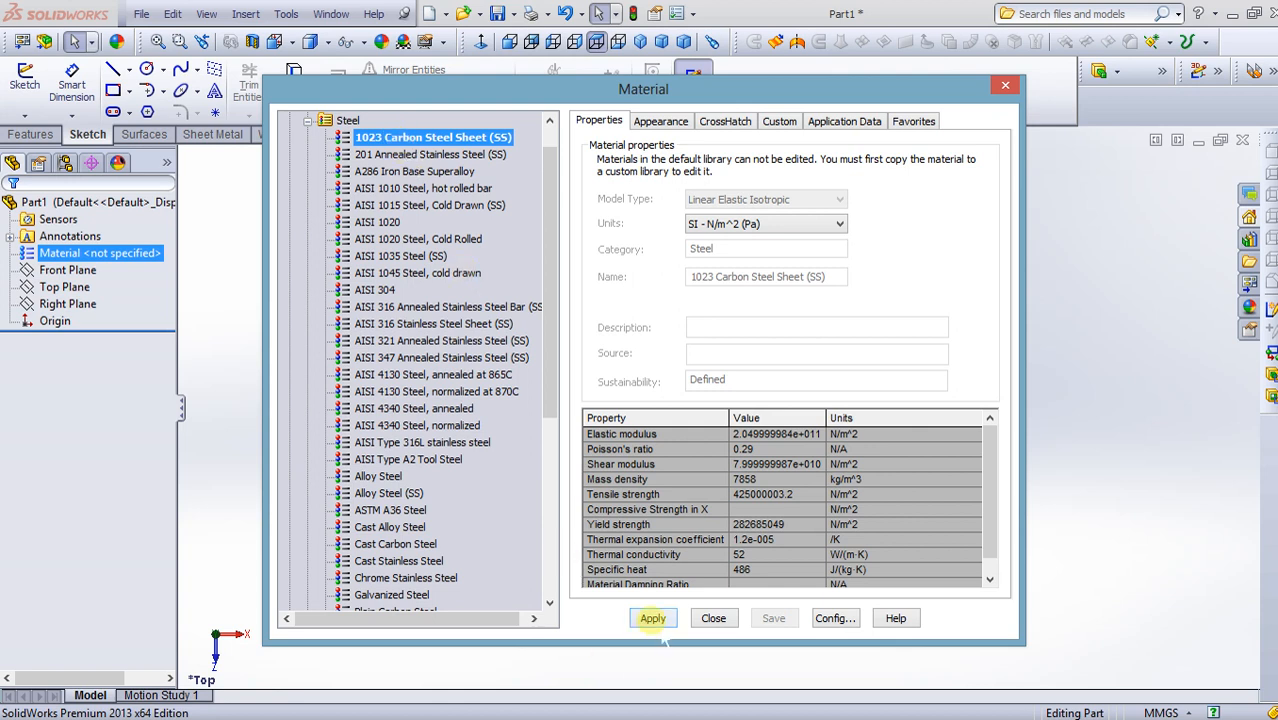
pyautogui.click(653, 618)
pyautogui.click(713, 618)
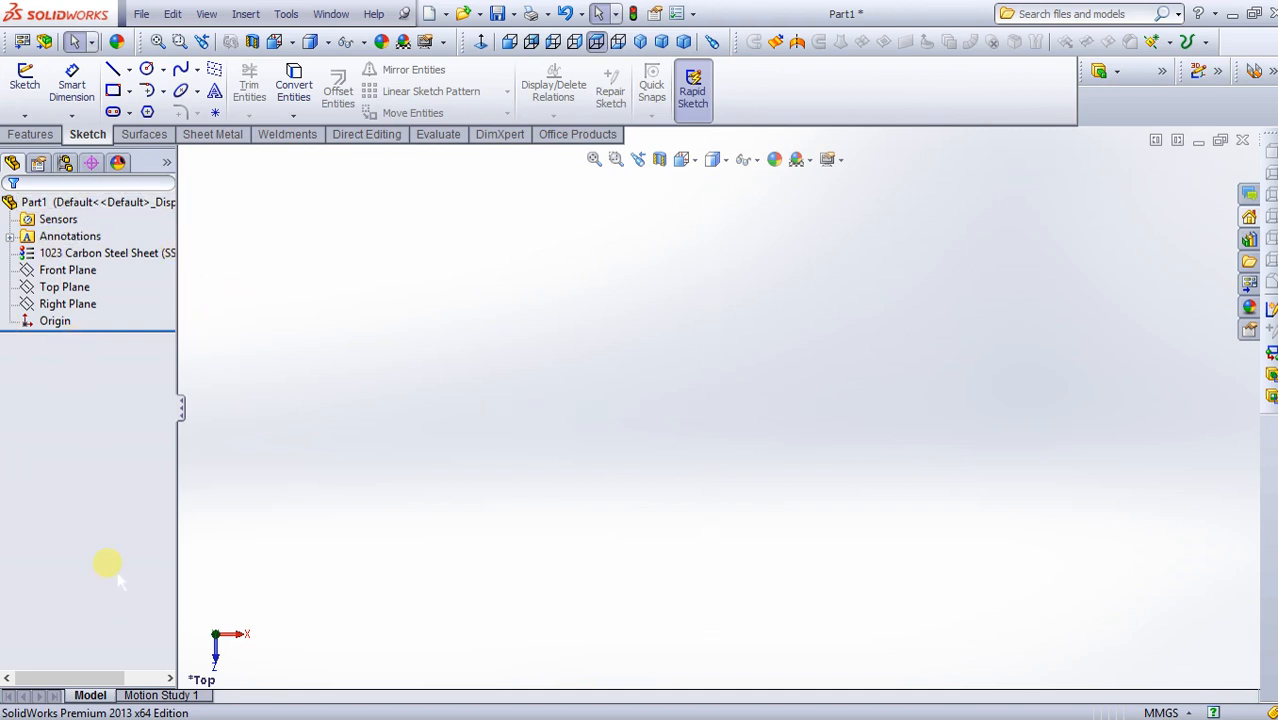
# Compare SolidWorks with the interface overview page in Word, reviewing the toolbar and Graphics Area labels.
pyautogui.hotkey('alt', 'Tab')
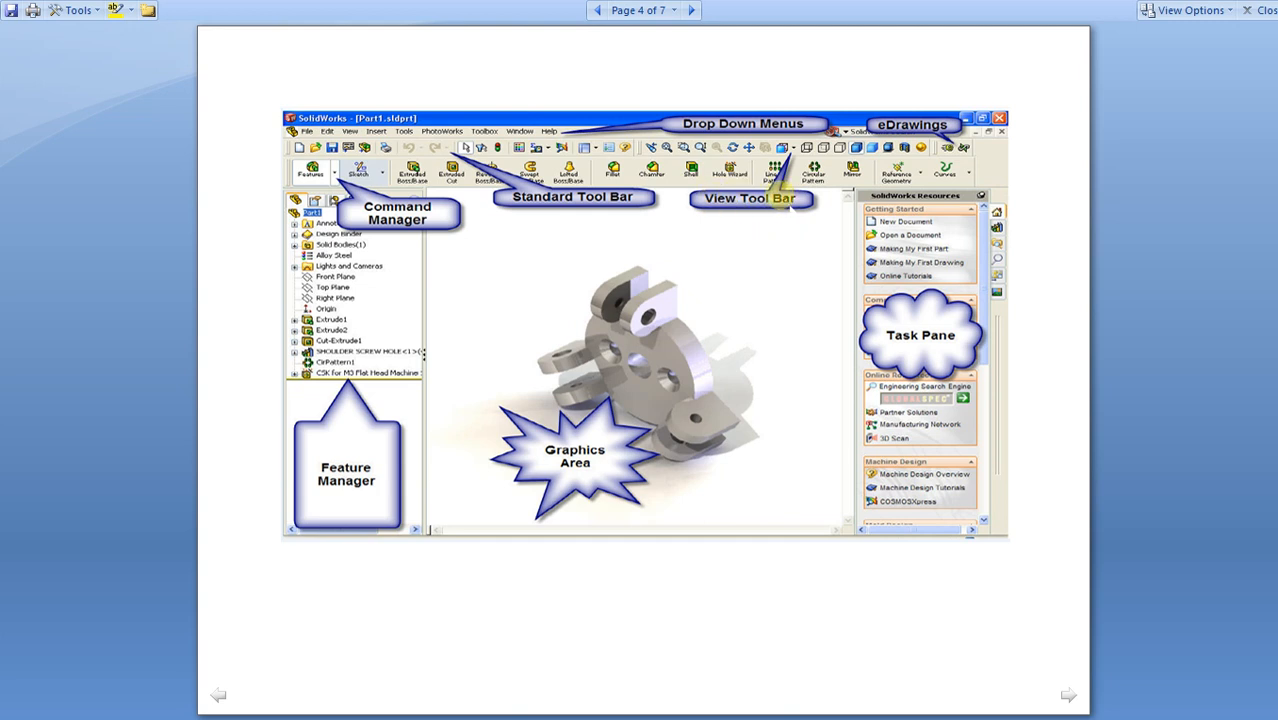
pyautogui.hotkey('alt', 'Tab')
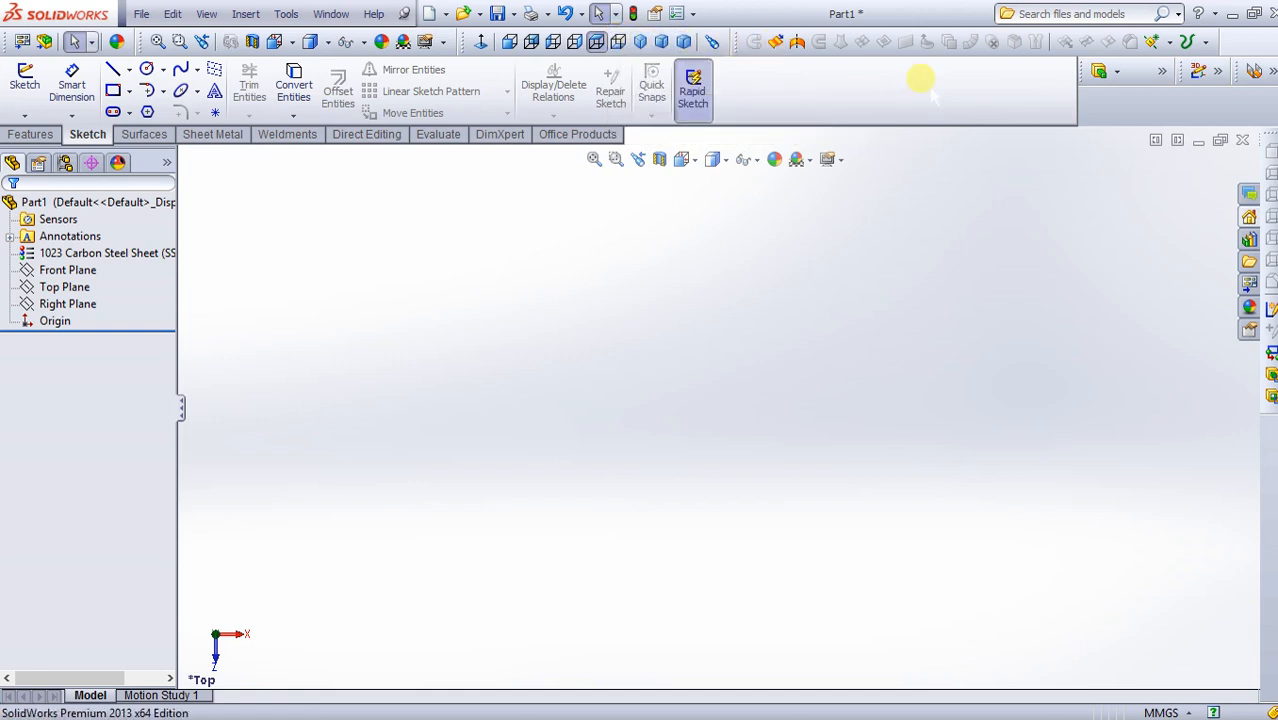
pyautogui.hotkey('alt', 'Tab')
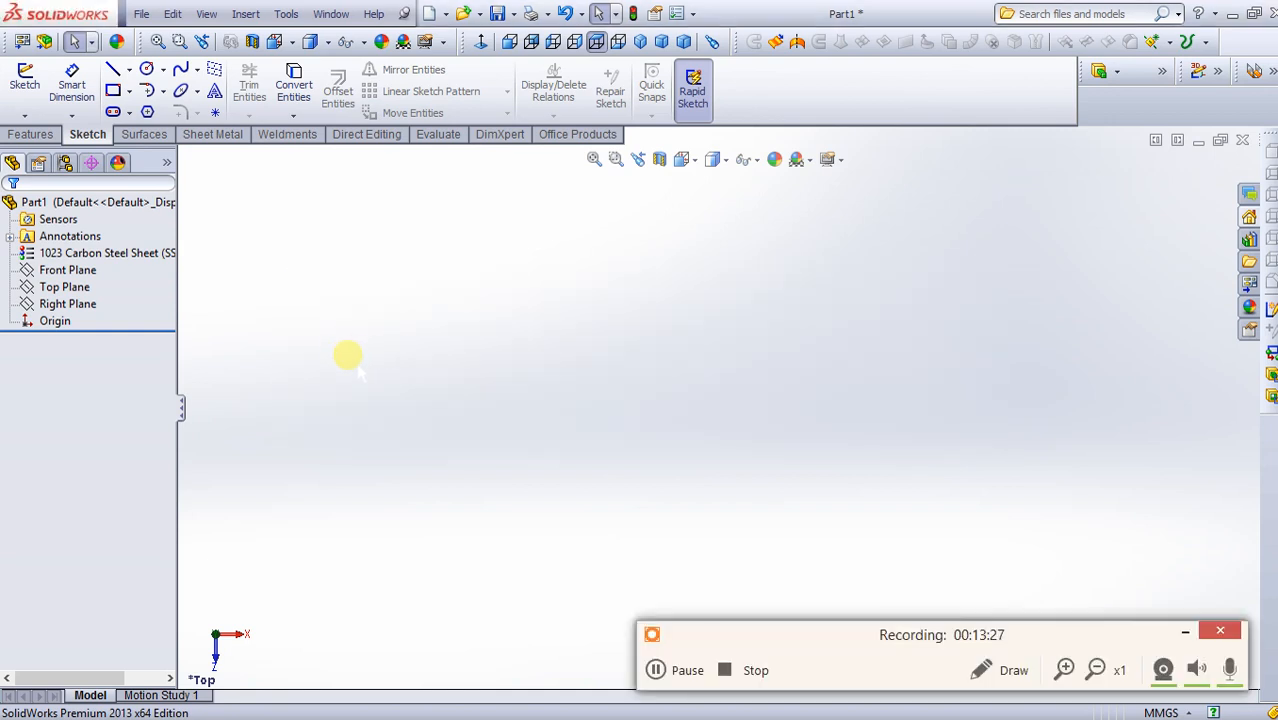
pyautogui.hotkey('alt', 'Tab')
pyautogui.hotkey('alt', 'Tab')
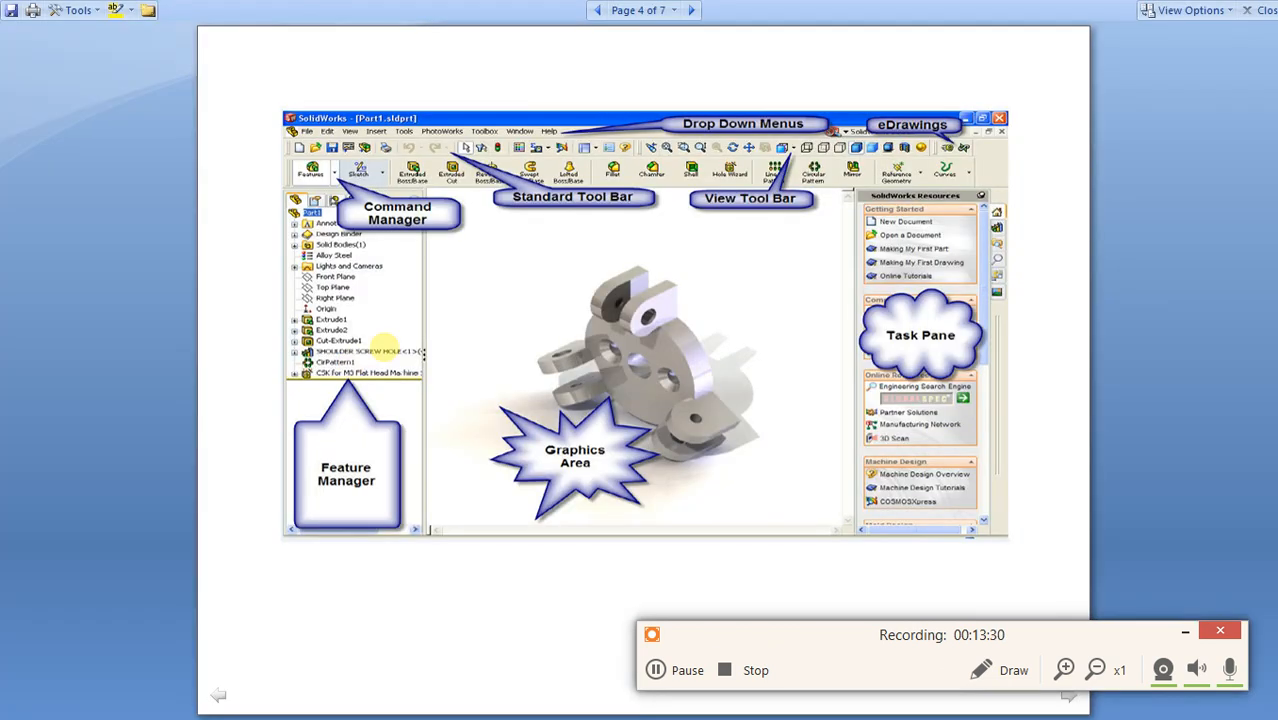
pyautogui.click(385, 340)
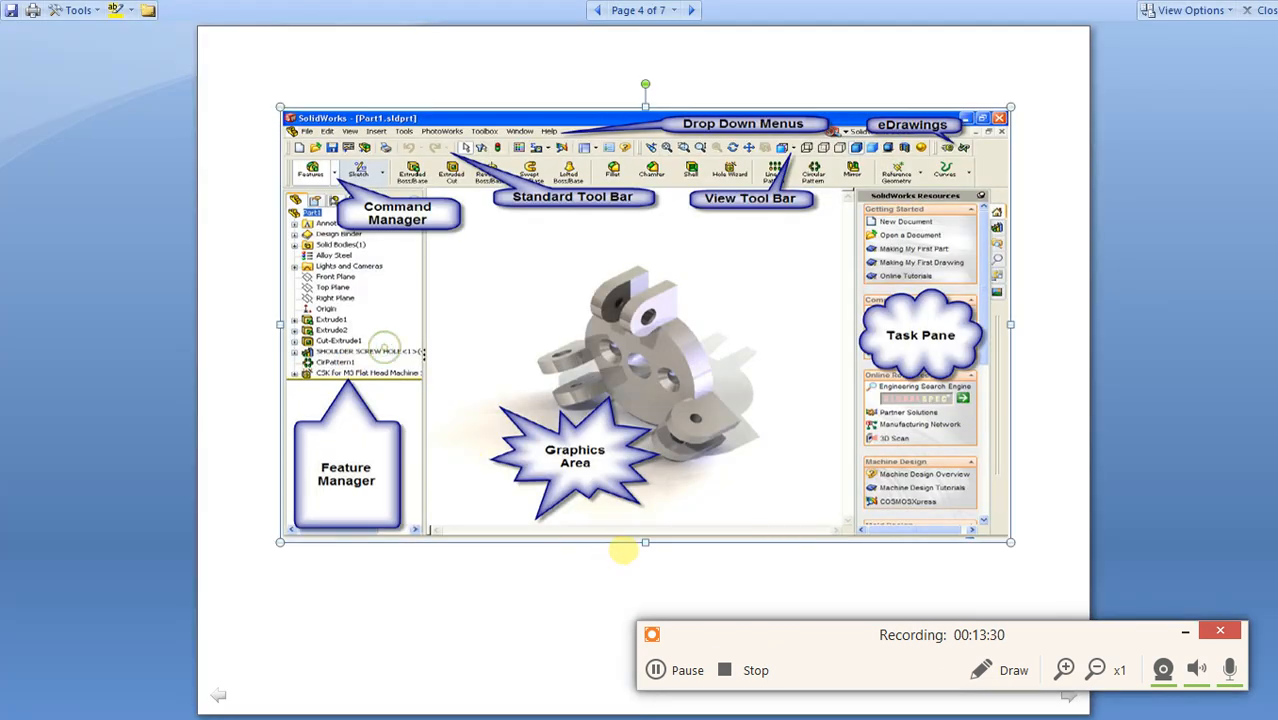
pyautogui.click(627, 571)
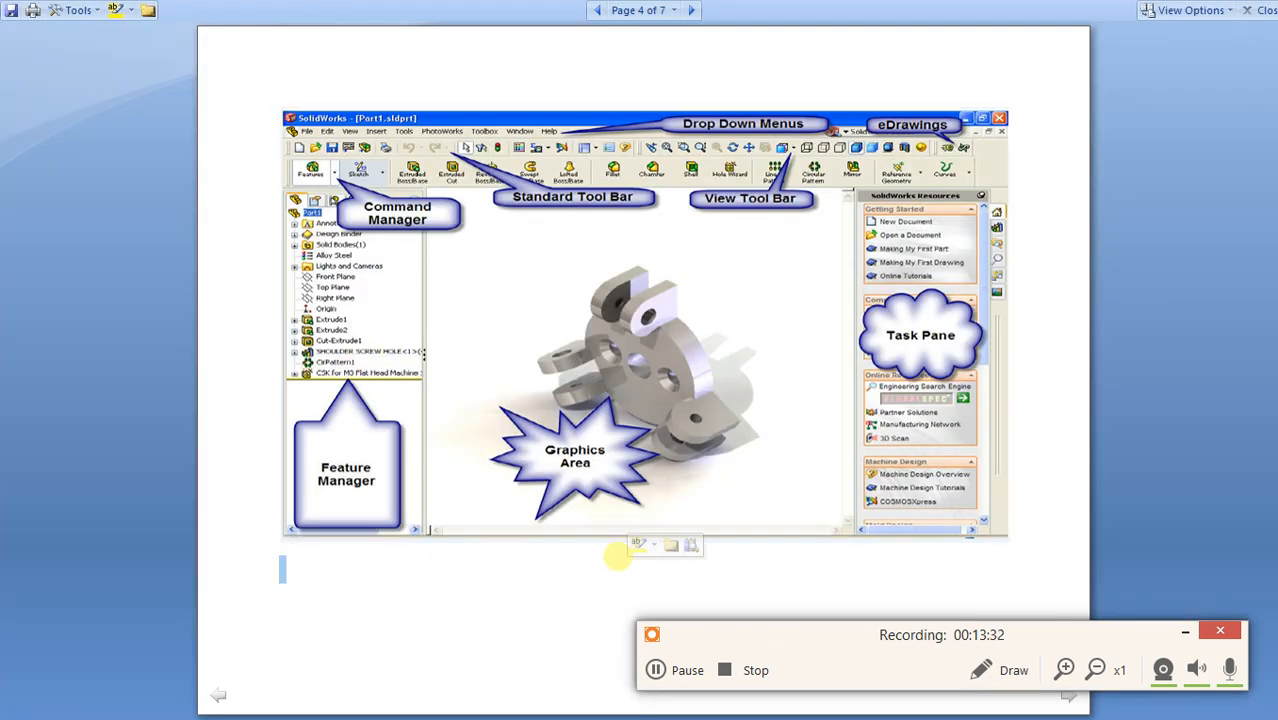
pyautogui.click(1184, 630)
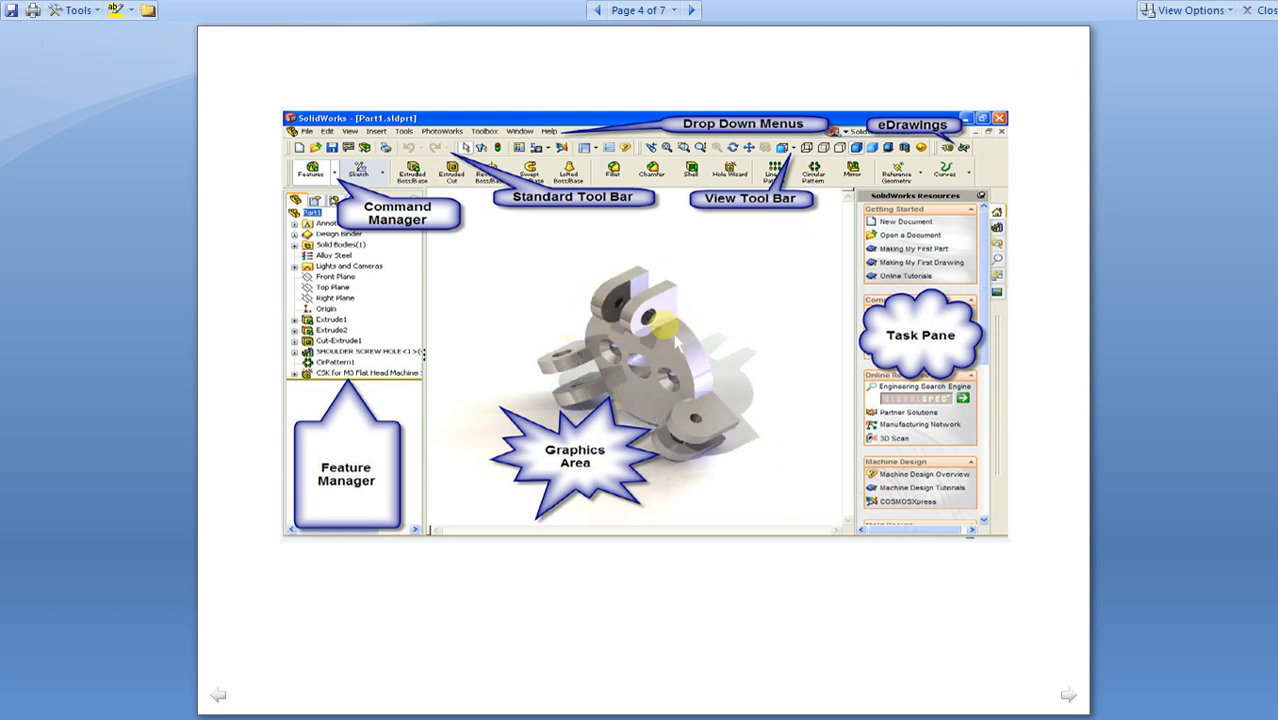
# Return to the SolidWorks part and look over its empty graphics area.
pyautogui.hotkey('alt', 'Tab')
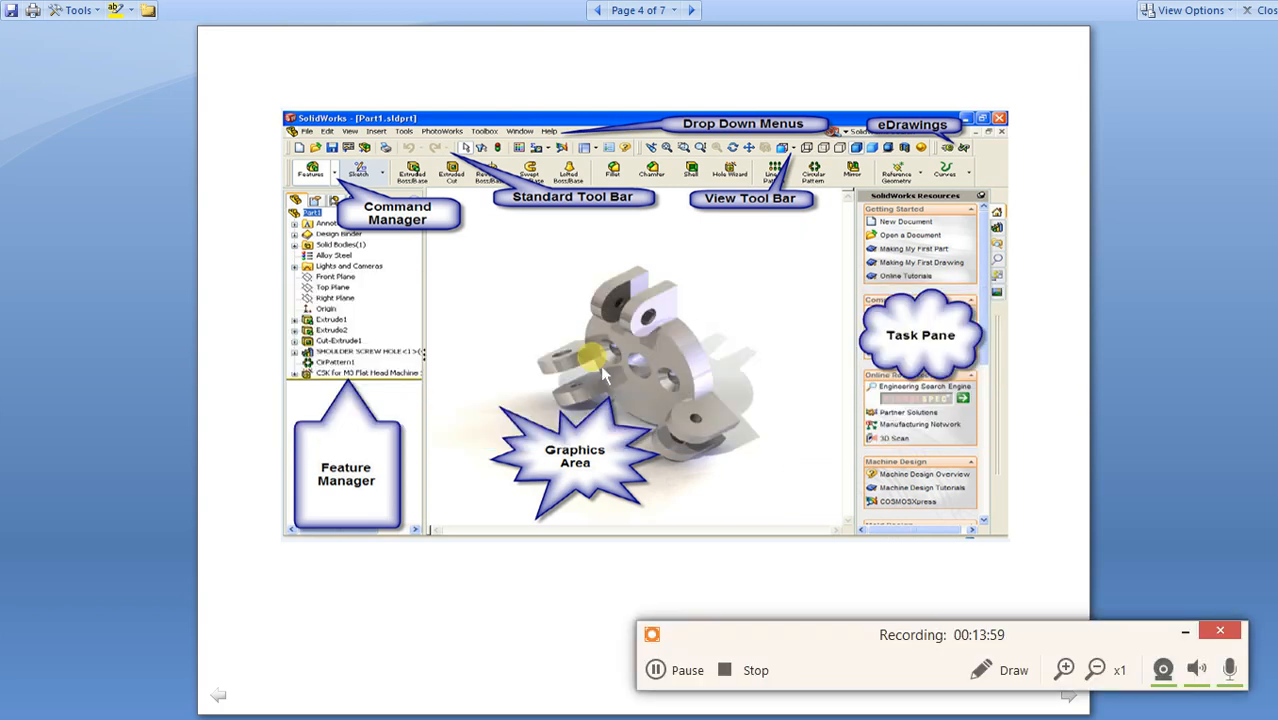
pyautogui.hotkey('alt', 'Tab')
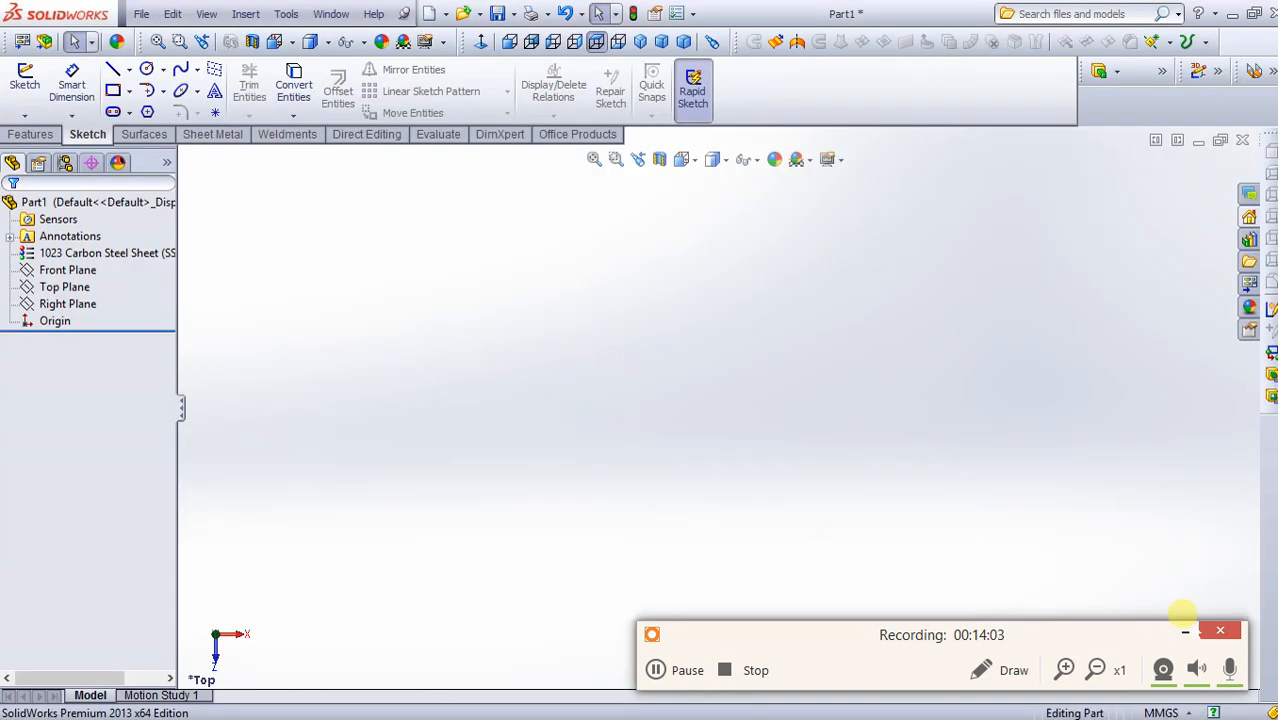
pyautogui.click(1185, 630)
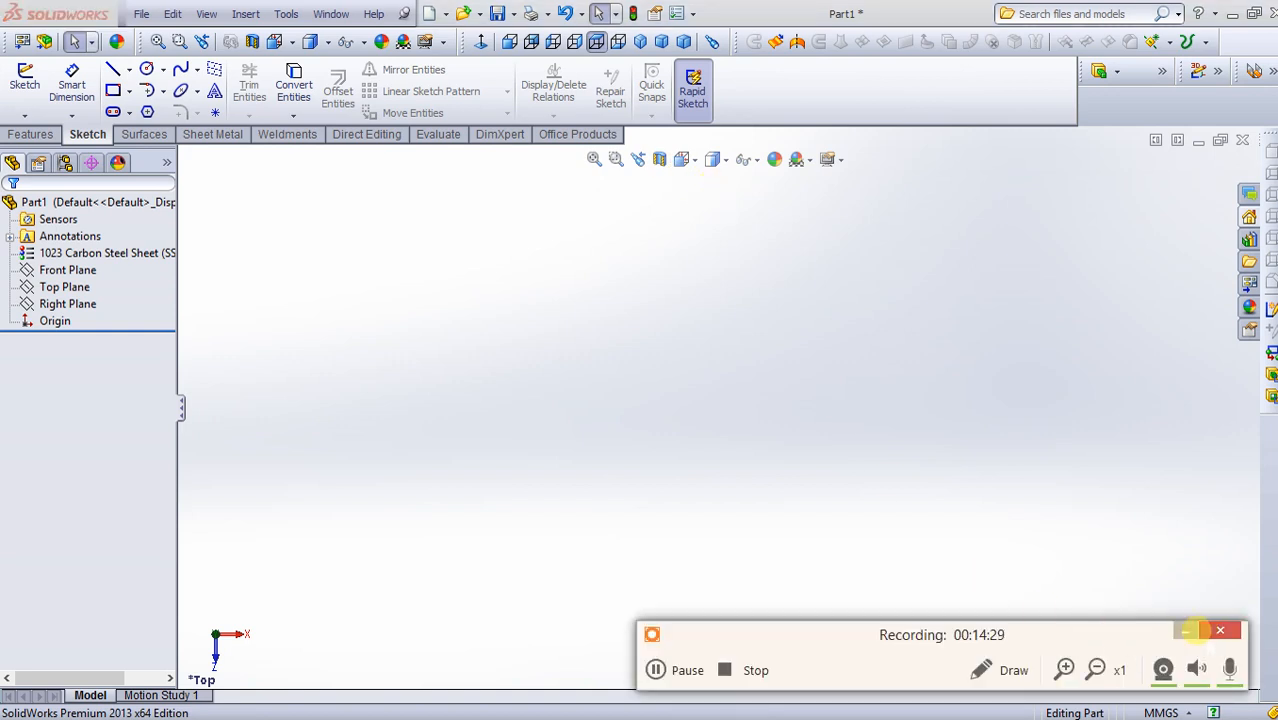
pyautogui.click(1186, 632)
# Switch to the overview page in Word and check the Task Pane label.
pyautogui.hotkey('alt', 'Tab')
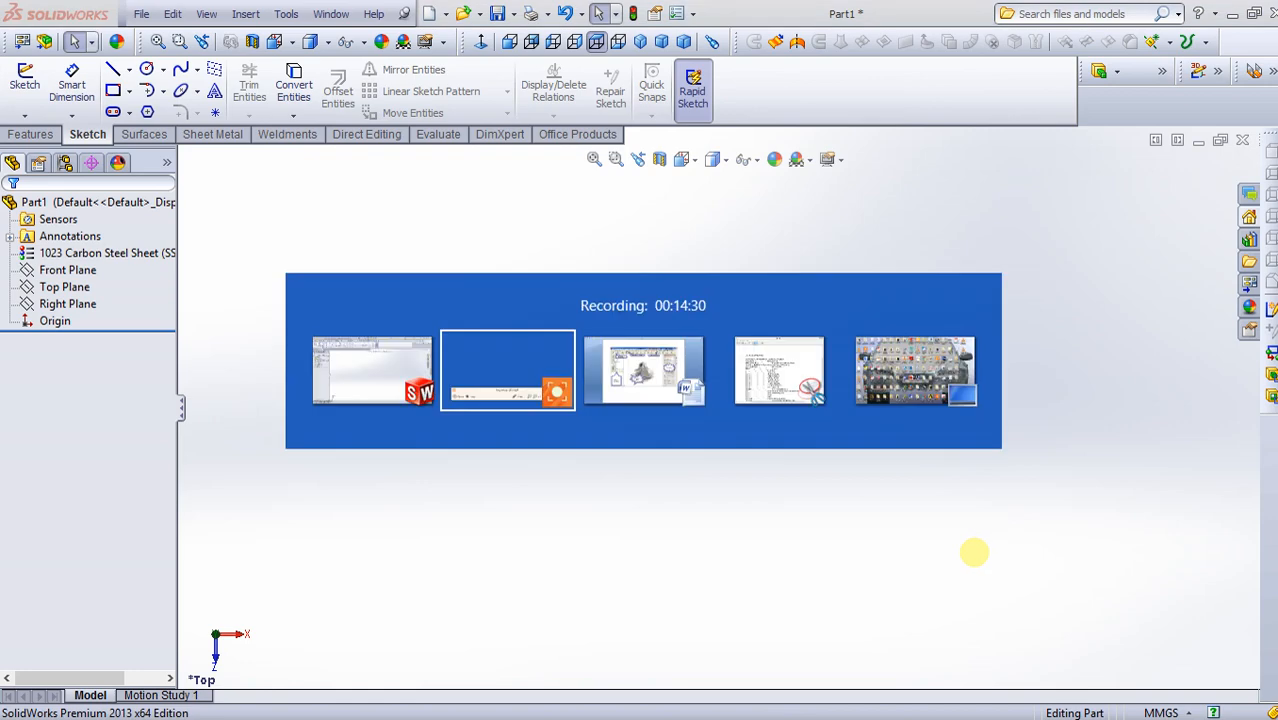
pyautogui.hotkey('alt', 'Tab')
pyautogui.hotkey('alt', 'Tab')
pyautogui.hotkey('alt', 'Tab')
pyautogui.hotkey('alt', 'Tab')
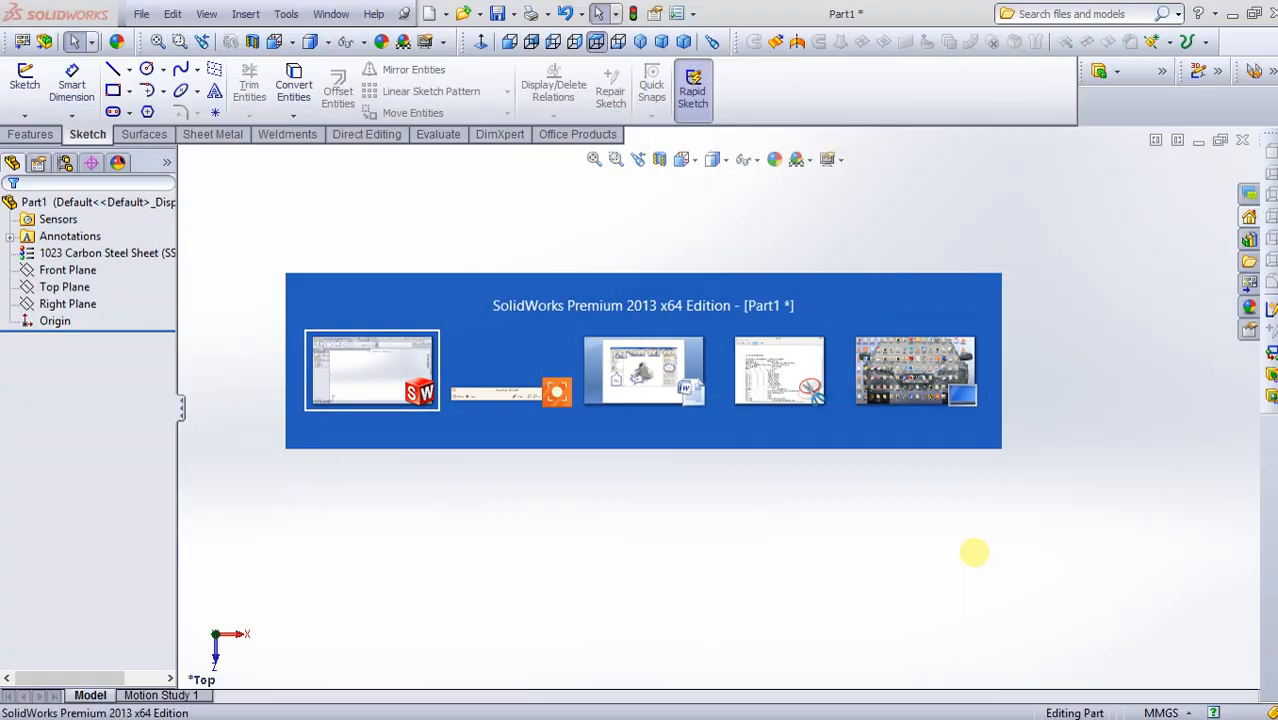
pyautogui.hotkey('alt', 'Tab')
pyautogui.hotkey('alt', 'Tab')
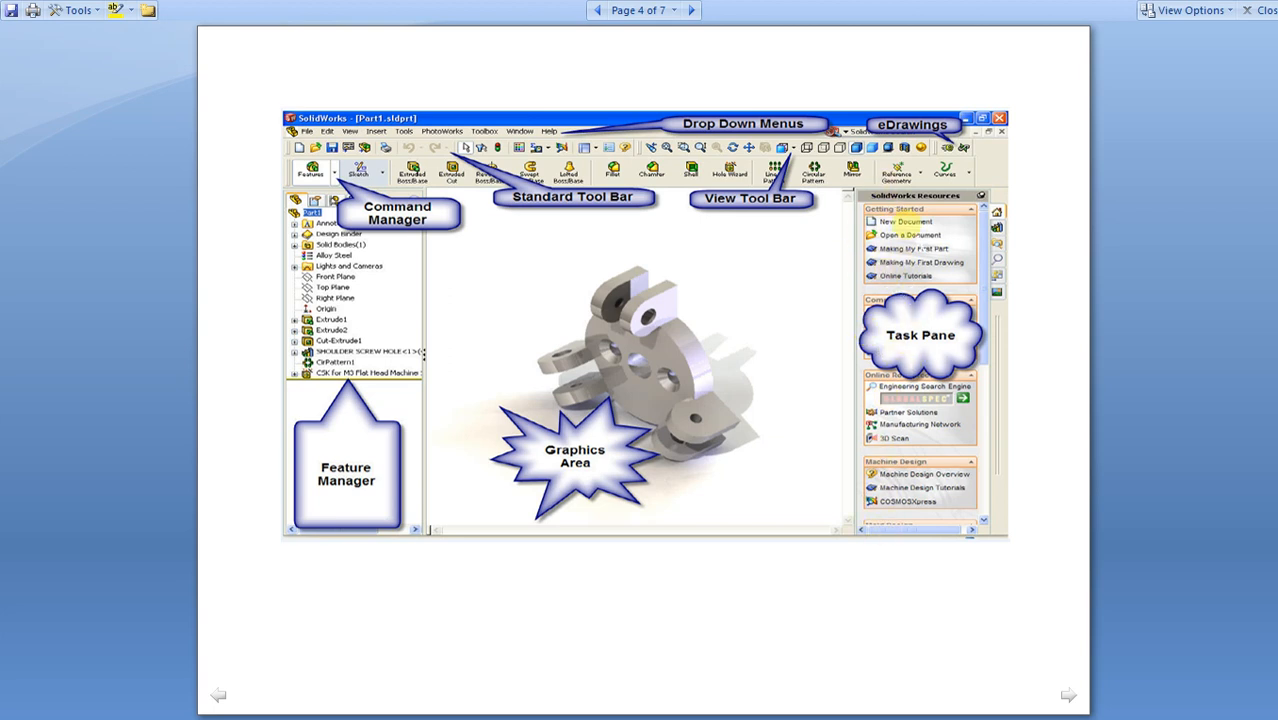
# Return to SolidWorks and add in the Toolbox from the Design Library.
pyautogui.hotkey('alt', 'Tab')
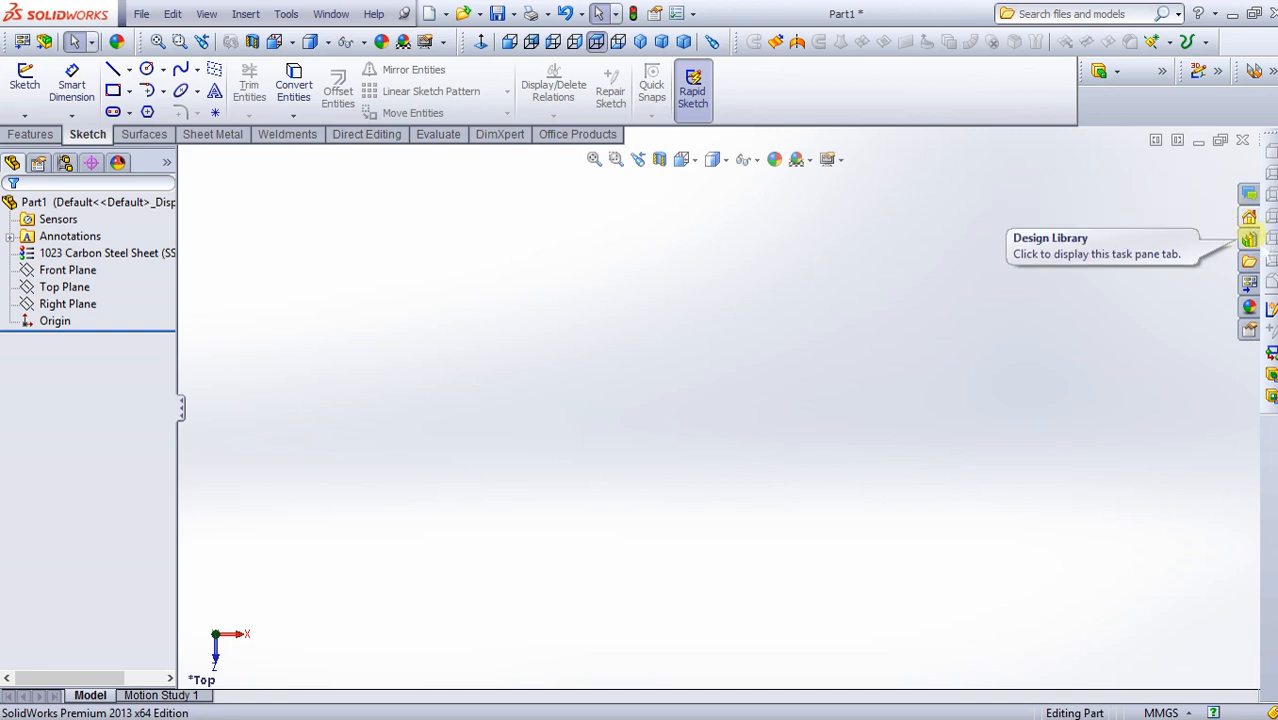
pyautogui.click(1249, 239)
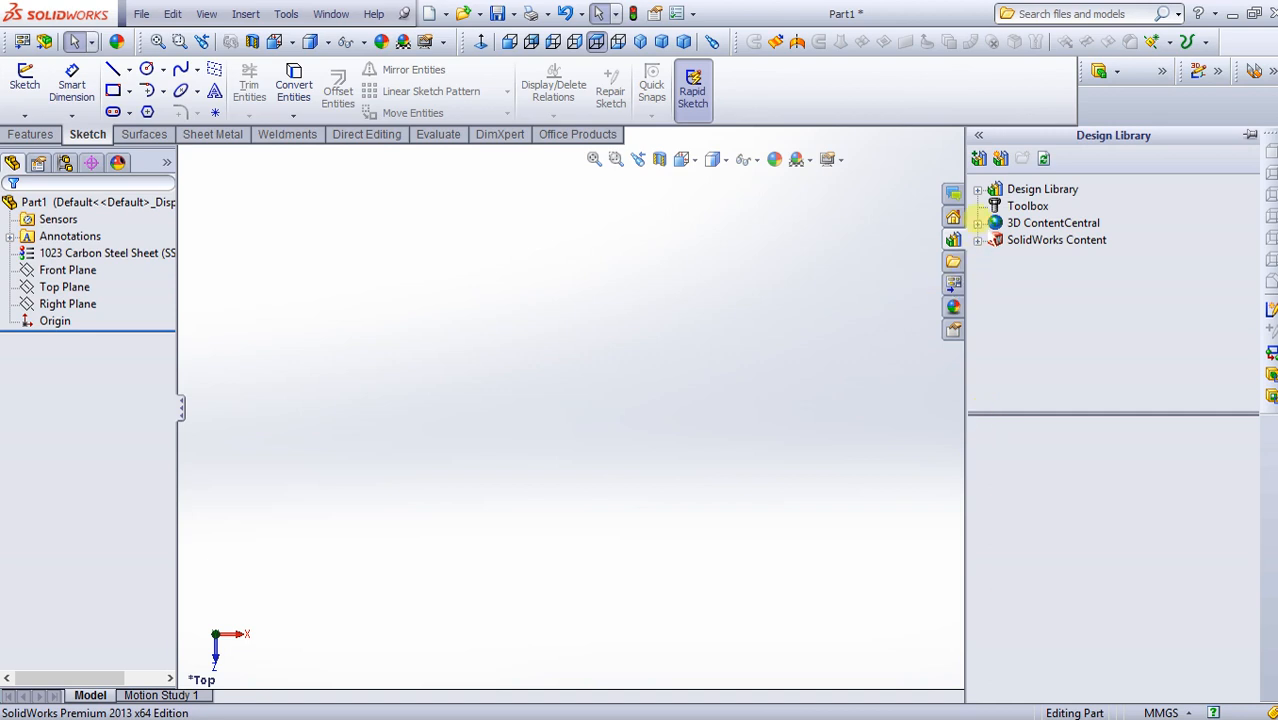
pyautogui.click(988, 217)
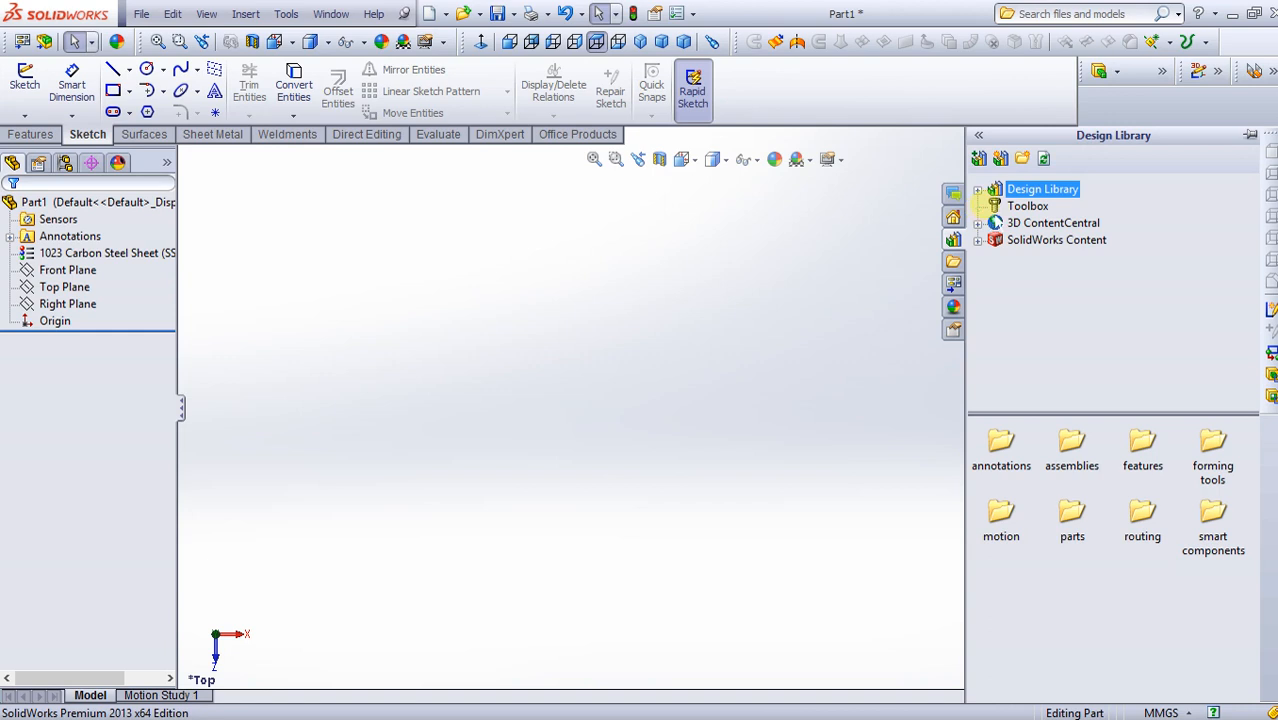
pyautogui.click(986, 206)
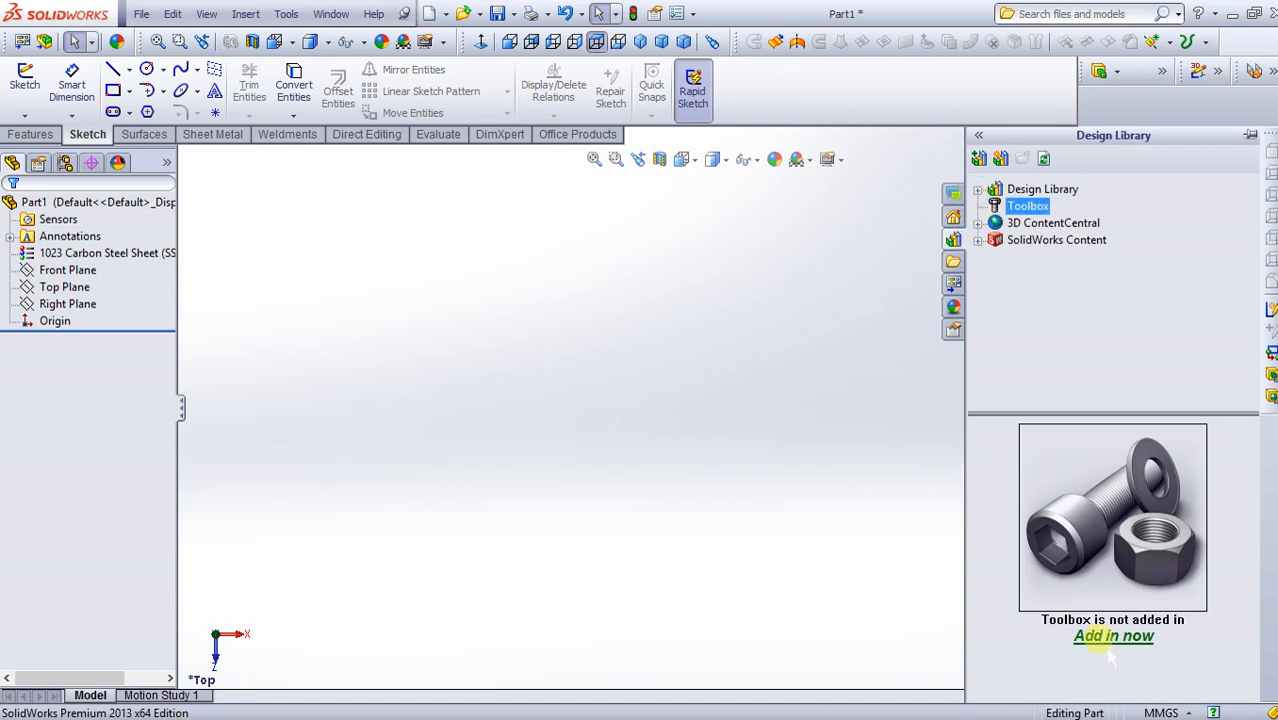
pyautogui.click(1118, 636)
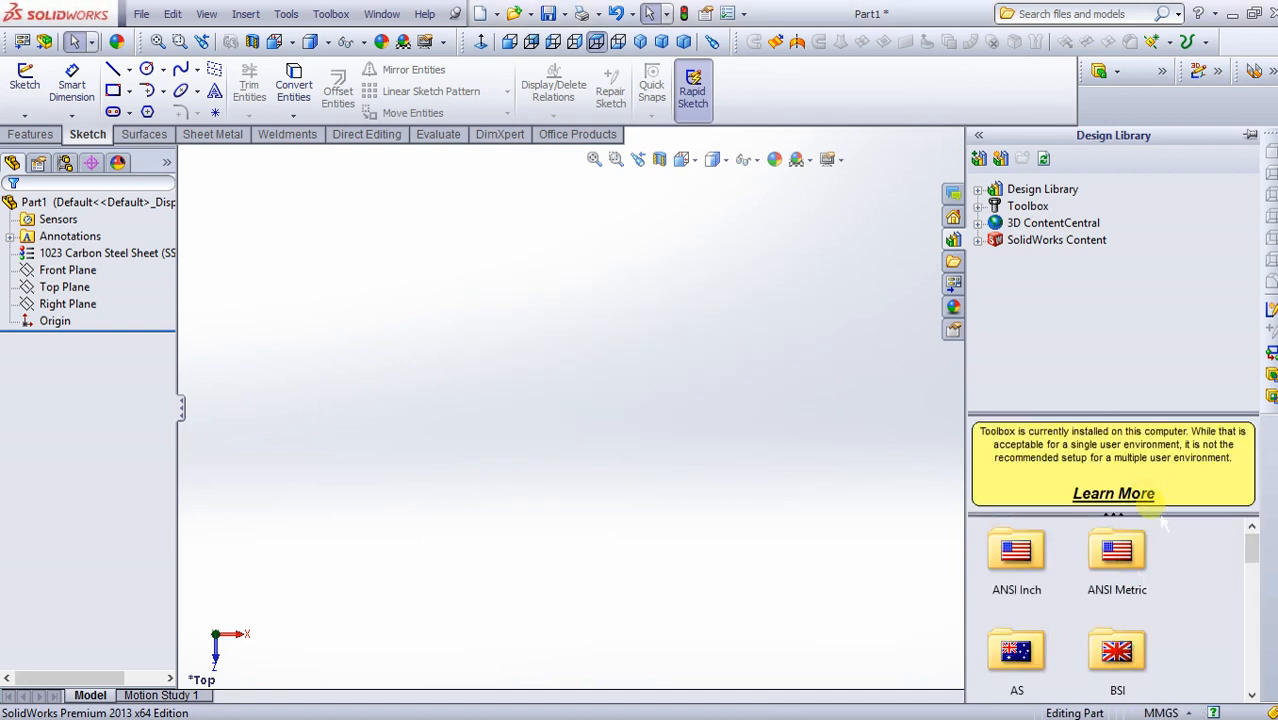
# Browse the Toolbox's ISO standard parts down to the Power Transmission category.
pyautogui.moveTo(1251, 546); pyautogui.dragTo(1243, 597)
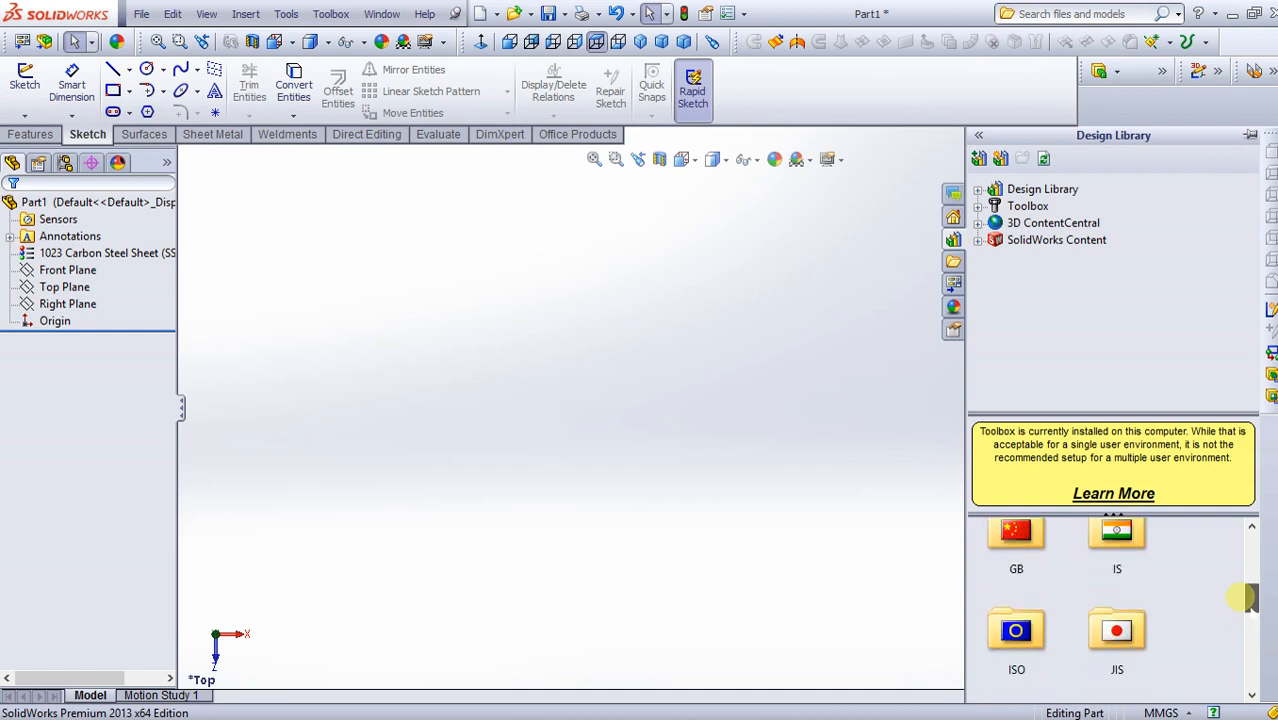
pyautogui.click(1016, 632)
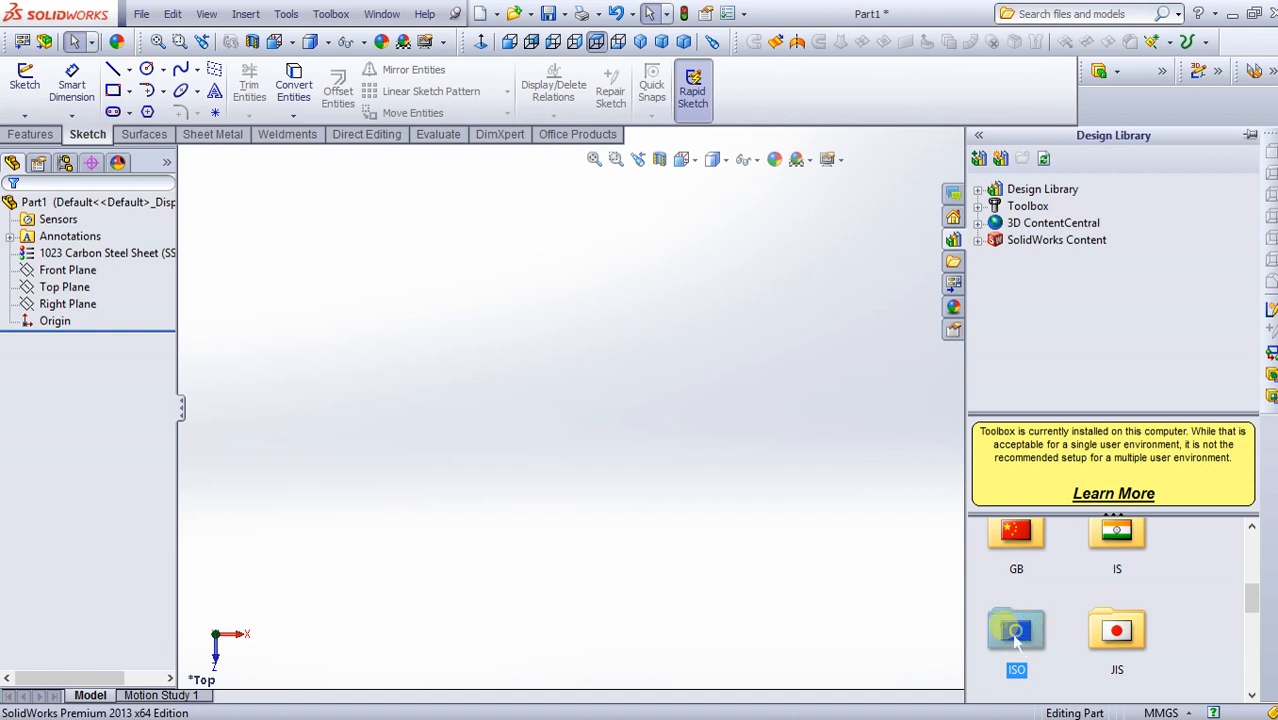
pyautogui.doubleClick(1010, 626)
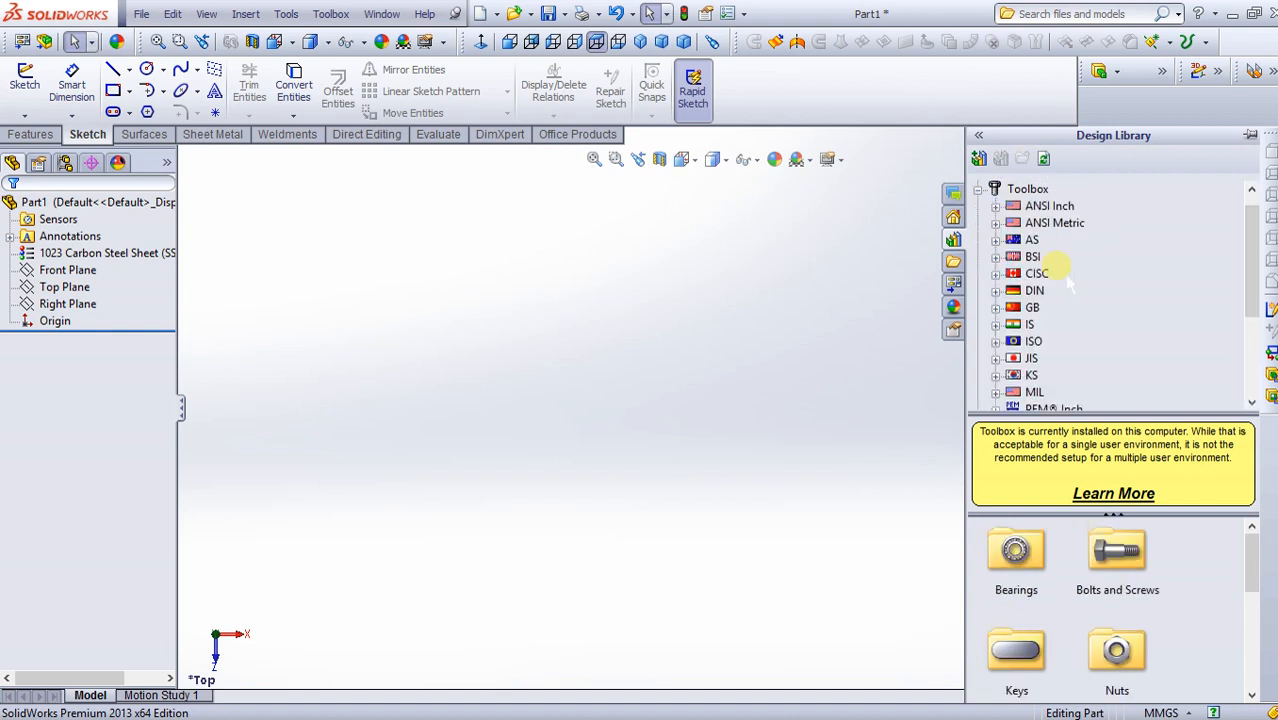
pyautogui.click(996, 341)
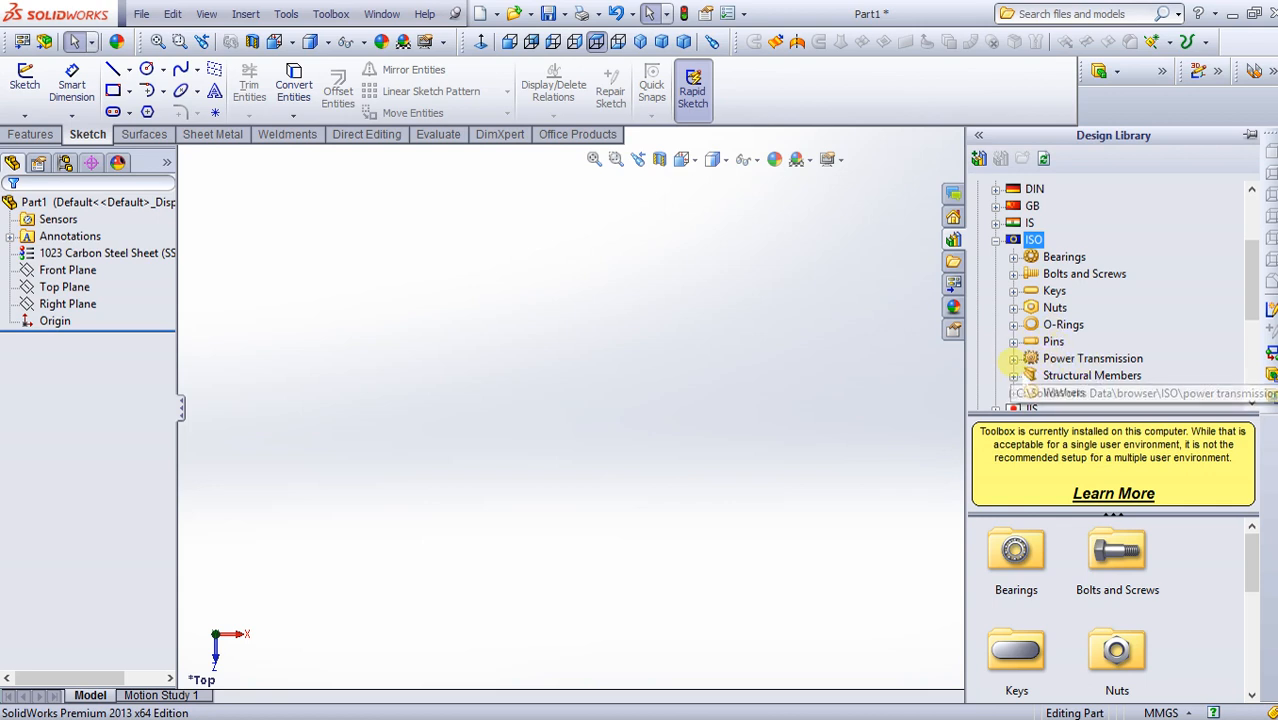
pyautogui.click(1013, 359)
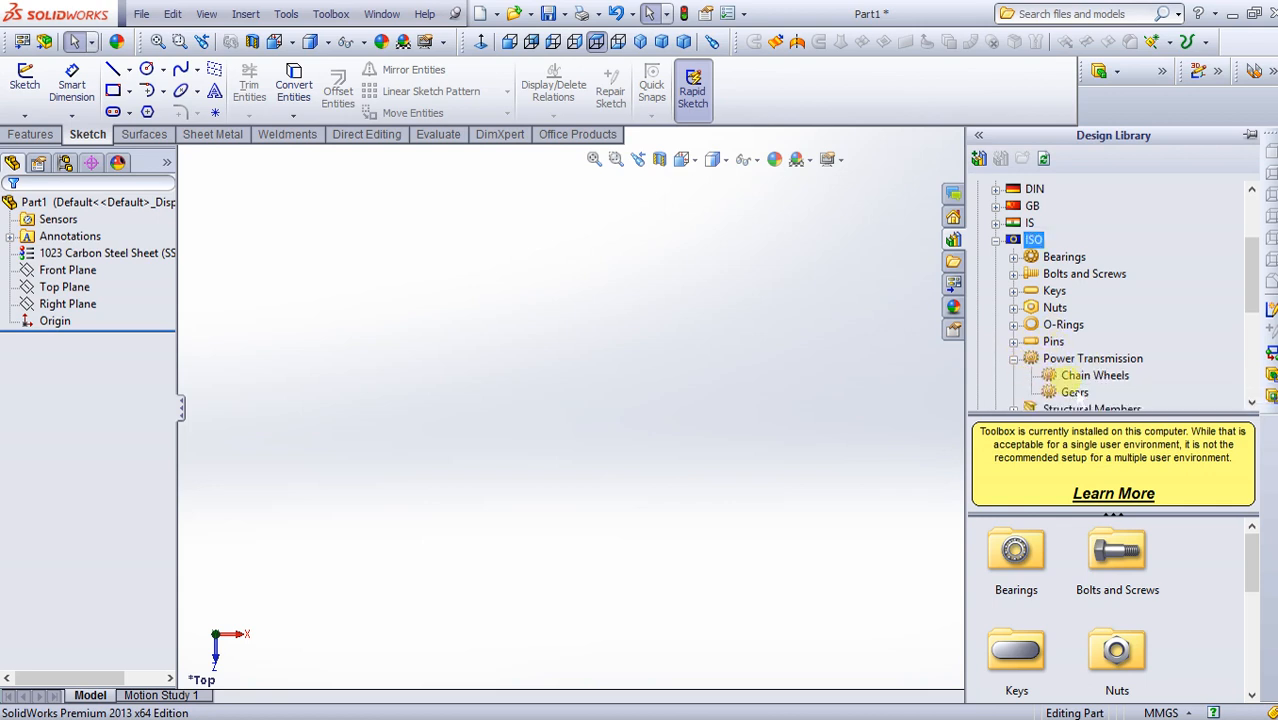
pyautogui.scroll(-1, 1080, 392)
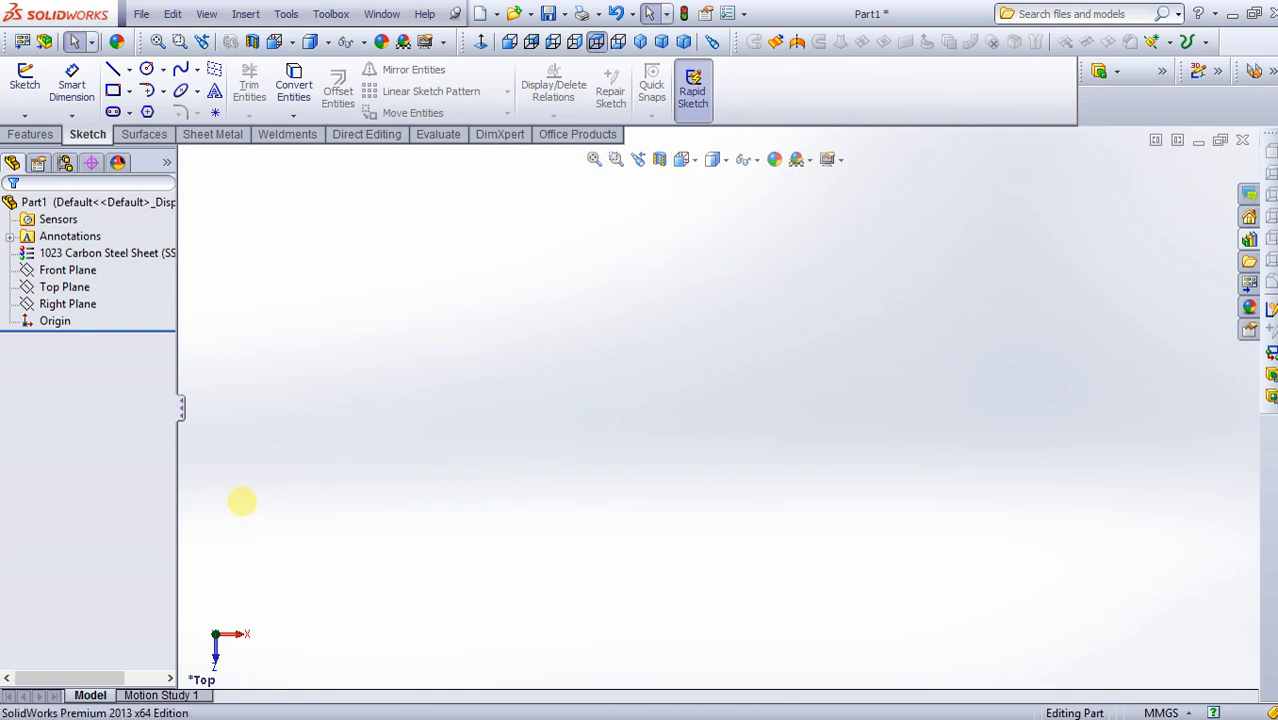
# Start a sketch on the Top Plane and draw a circle about 103 mm in diameter centred on the origin.
pyautogui.click(64, 272)
pyautogui.click(72, 287)
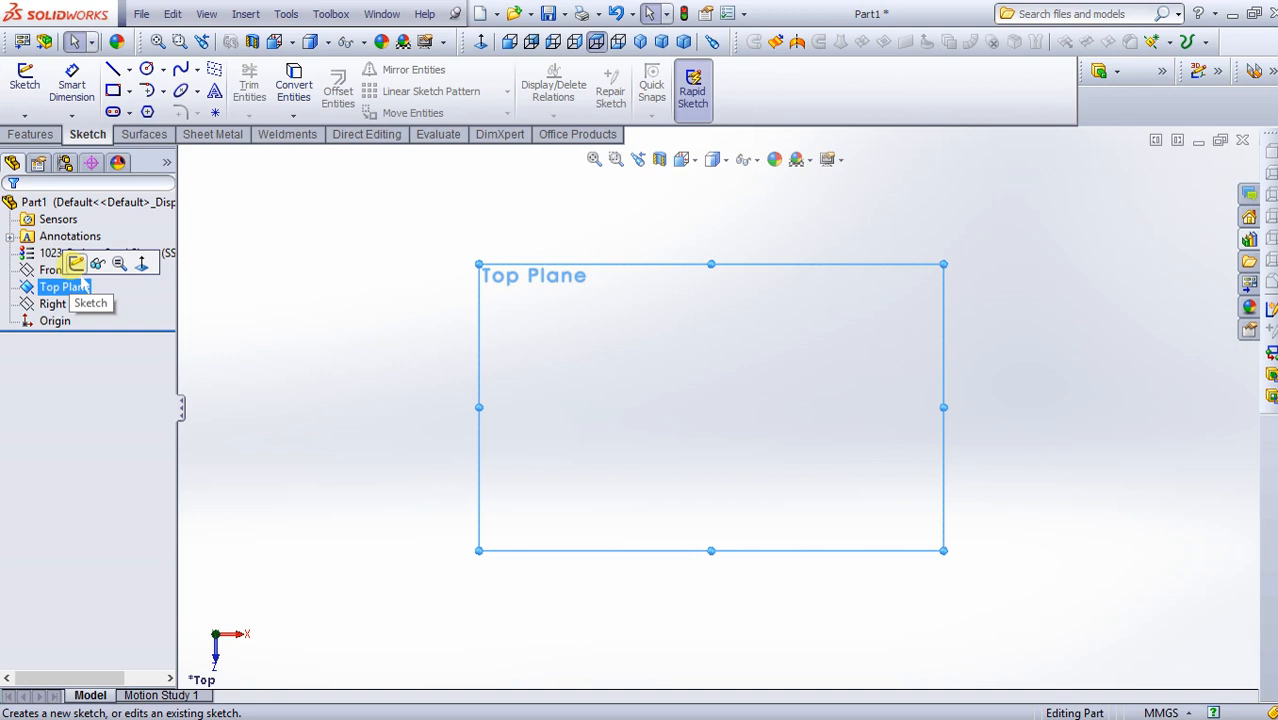
pyautogui.click(77, 264)
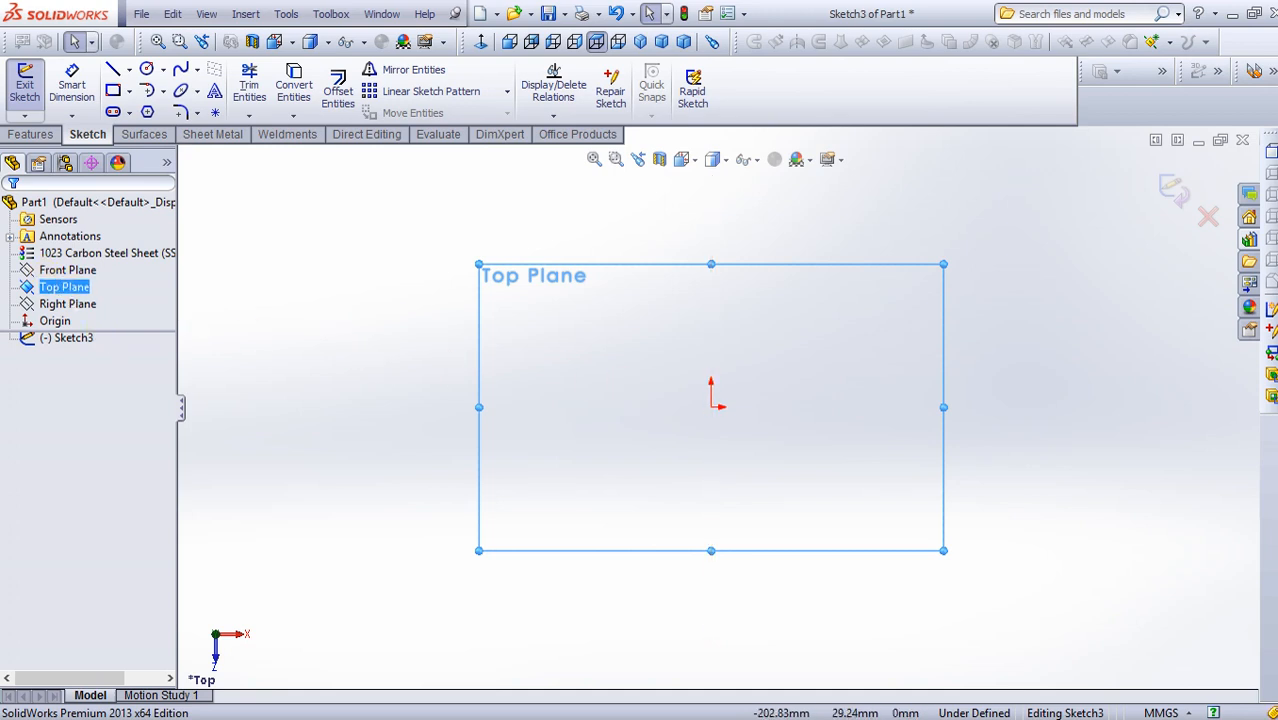
pyautogui.click(50, 287)
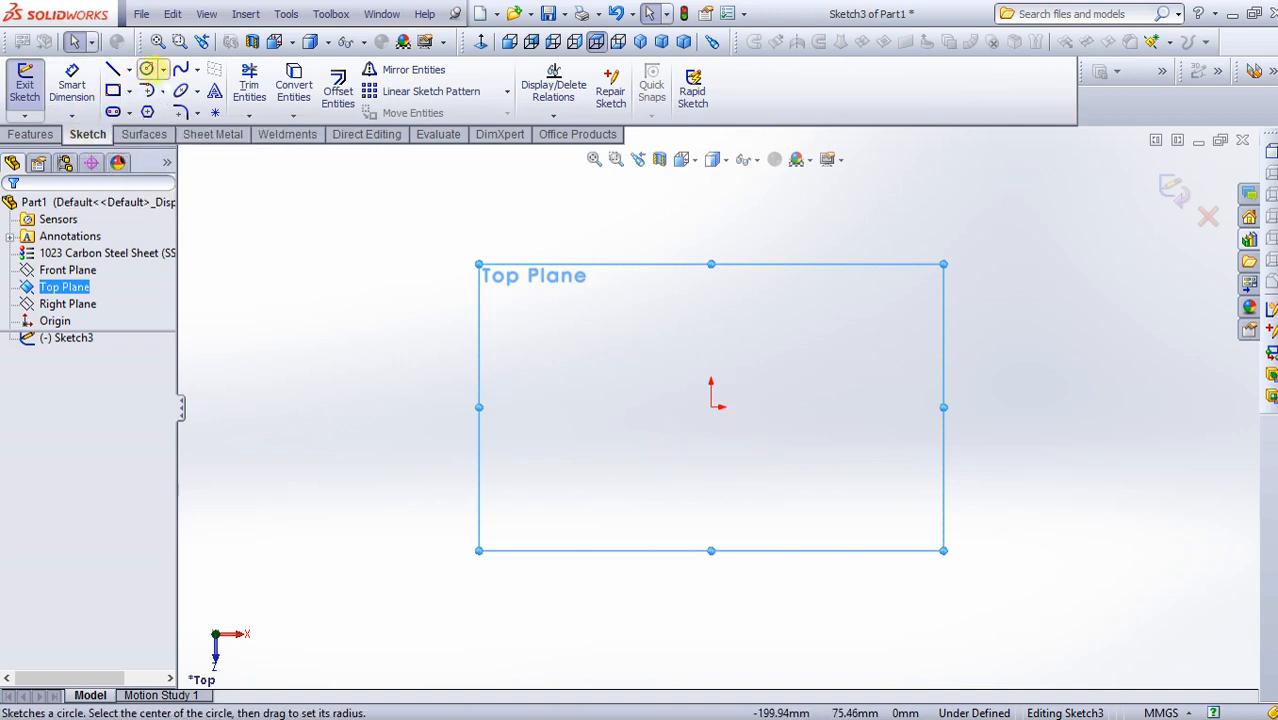
pyautogui.click(163, 70)
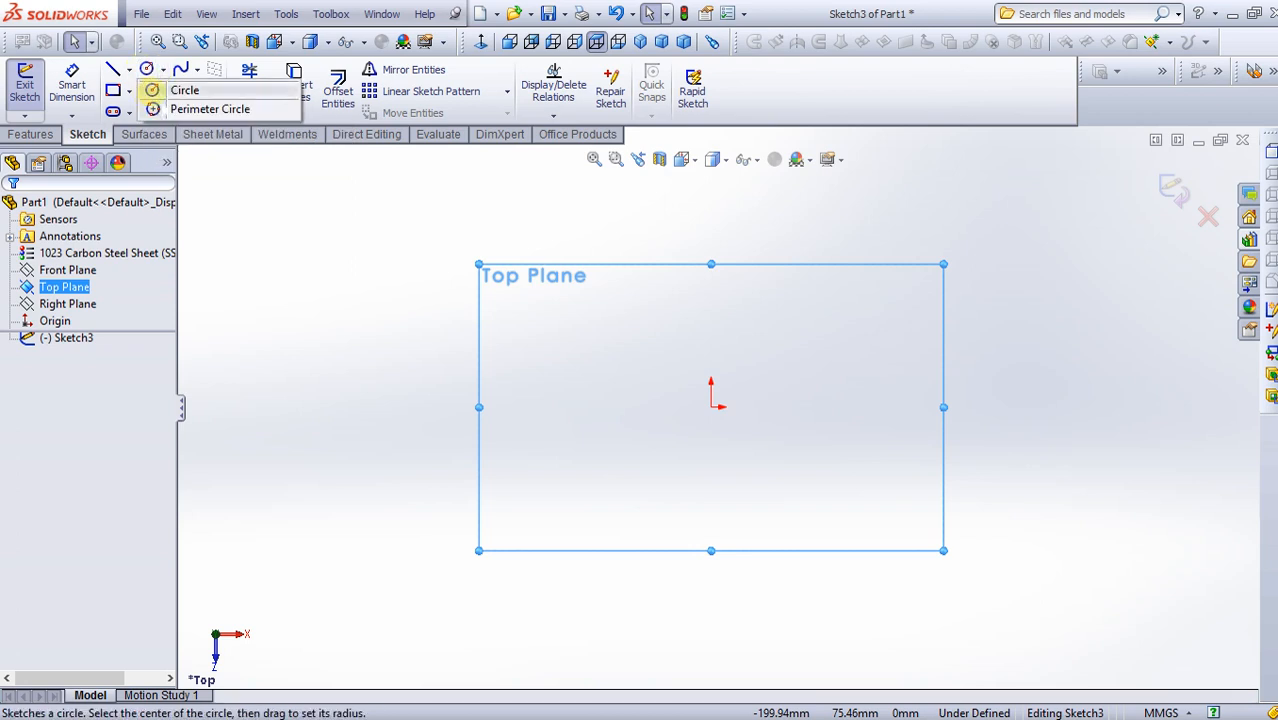
pyautogui.click(184, 90)
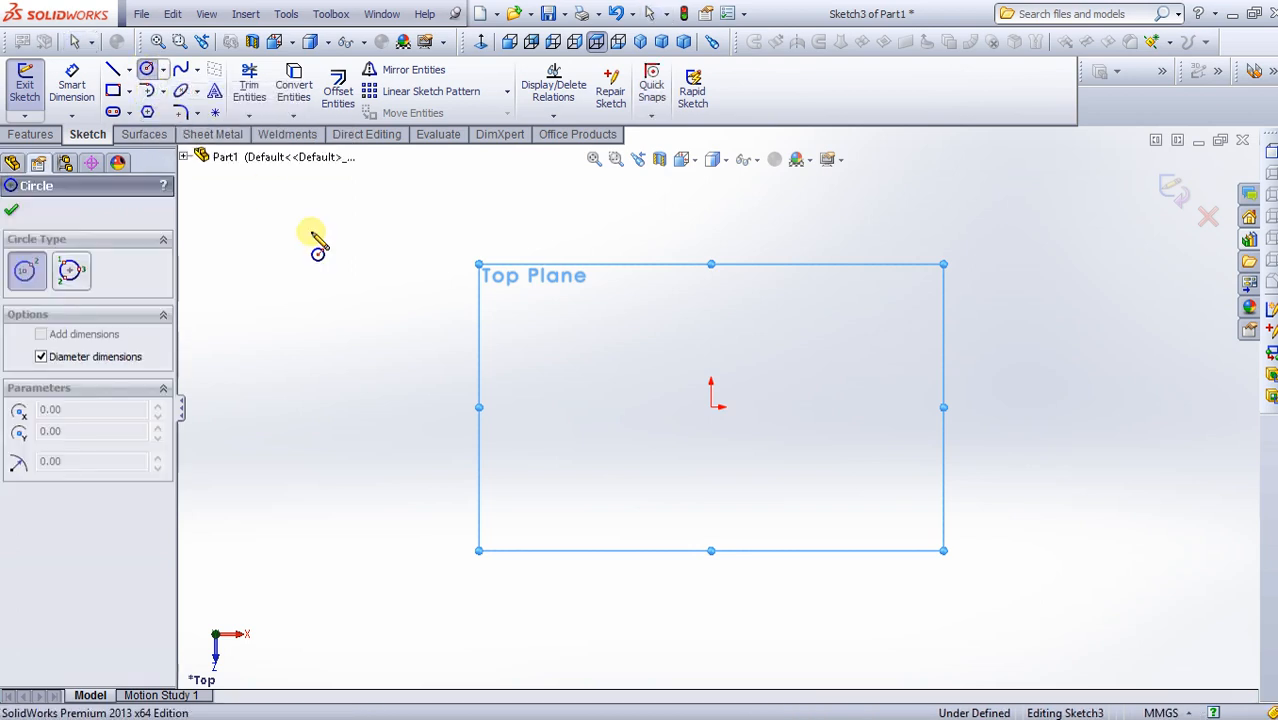
pyautogui.click(711, 407)
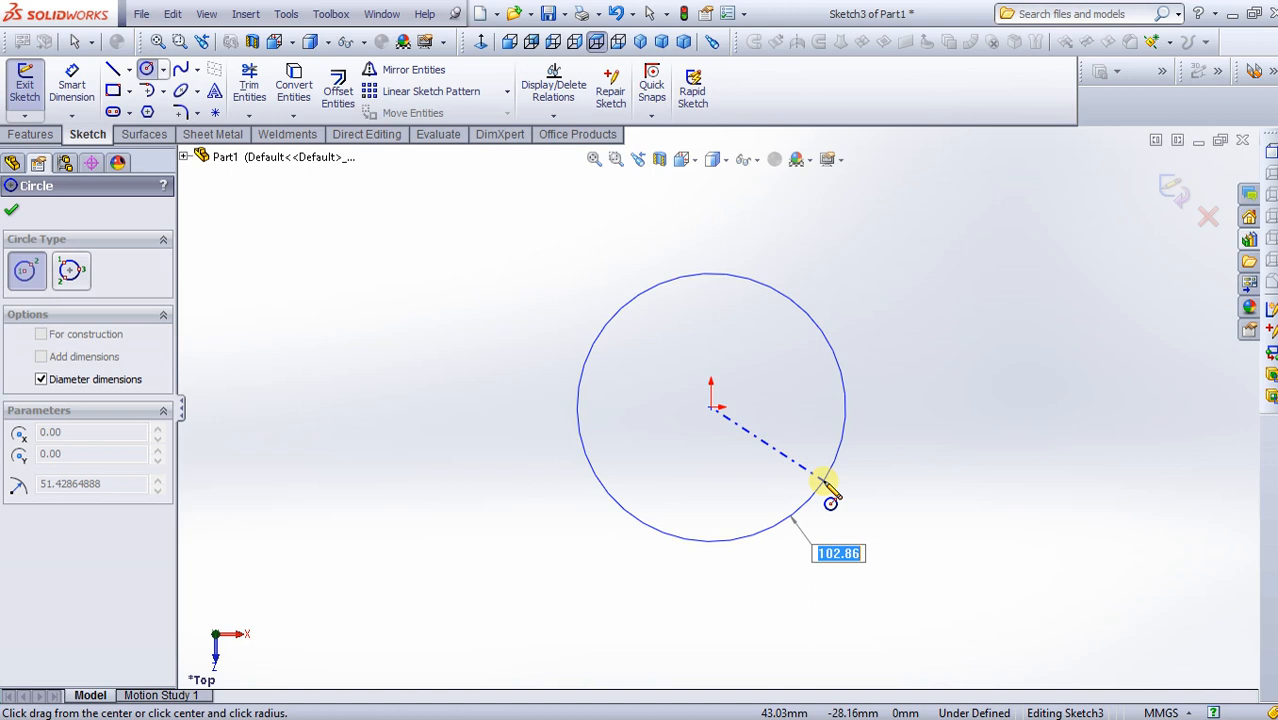
pyautogui.click(827, 487)
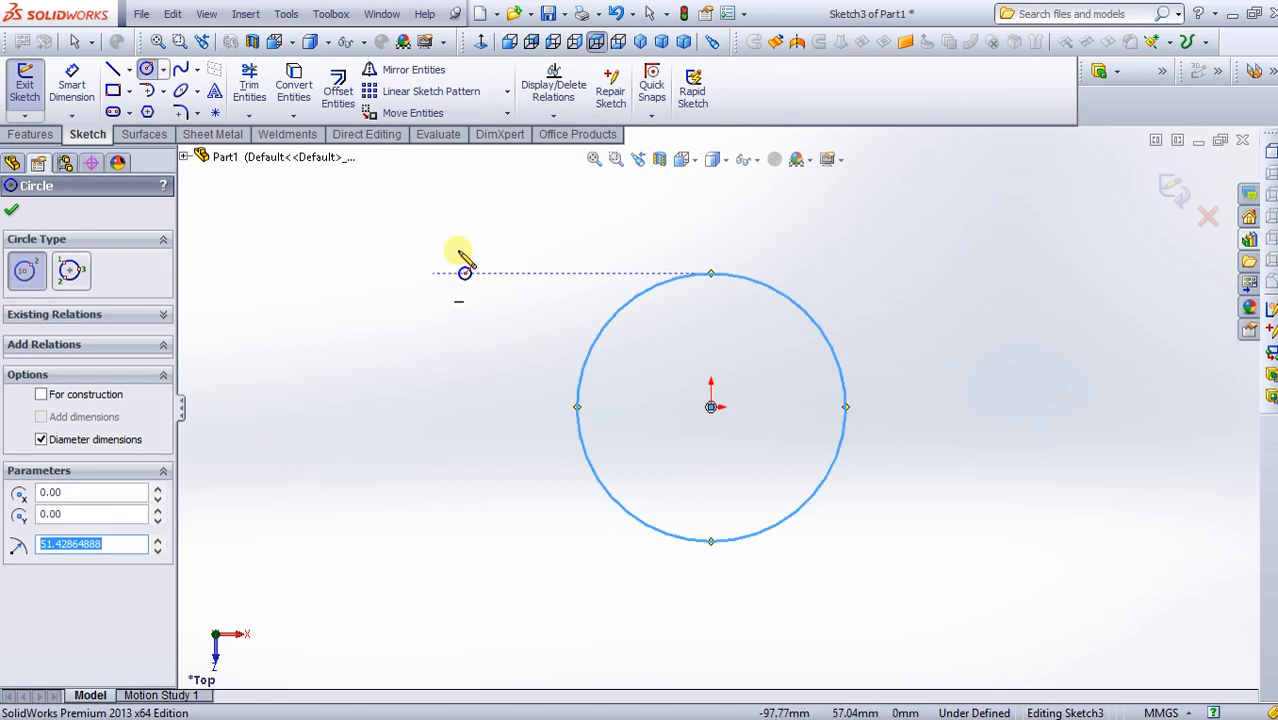
pyautogui.rightClick(402, 281)
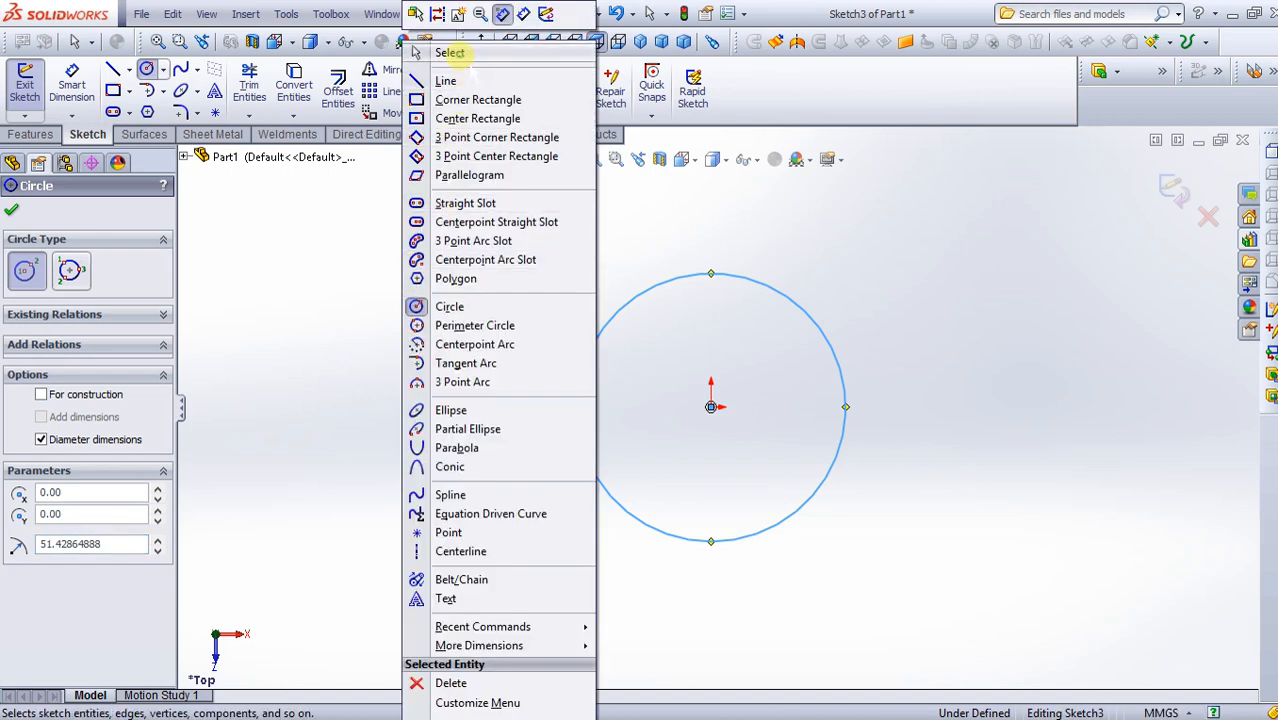
pyautogui.click(450, 53)
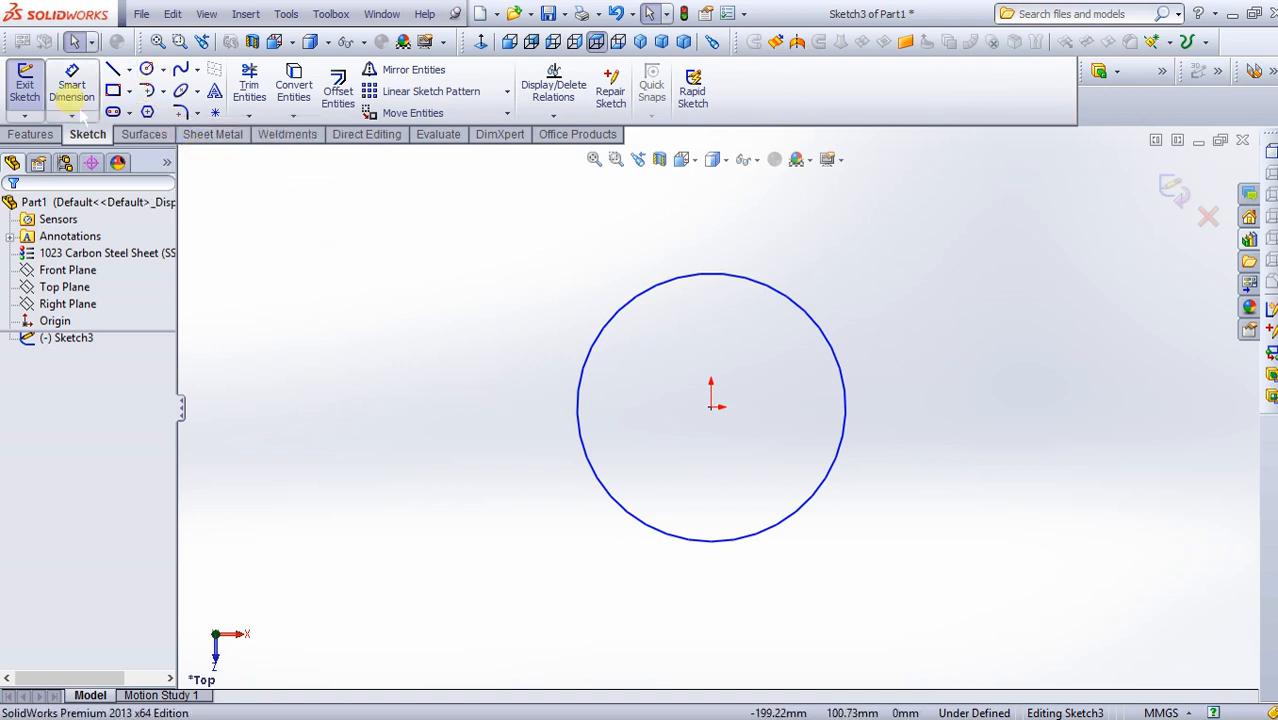
# Dimension the circle's diameter and set it to 100 mm.
pyautogui.click(80, 110)
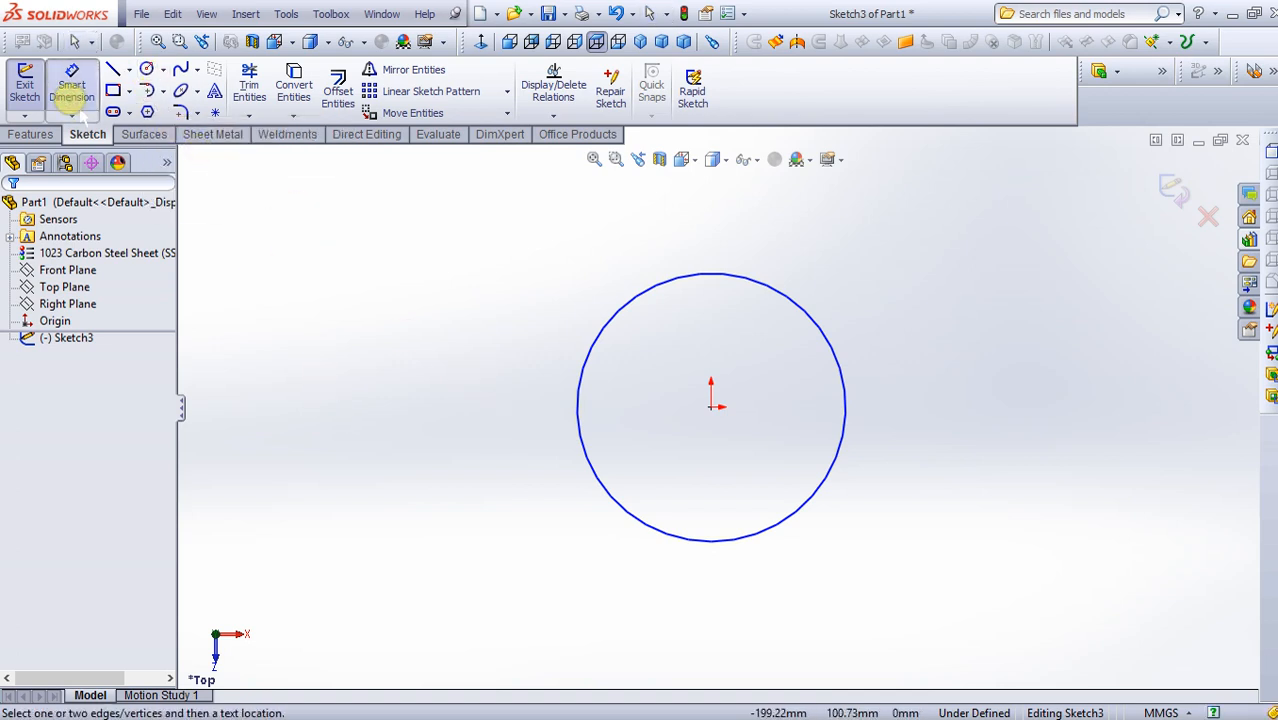
pyautogui.click(578, 424)
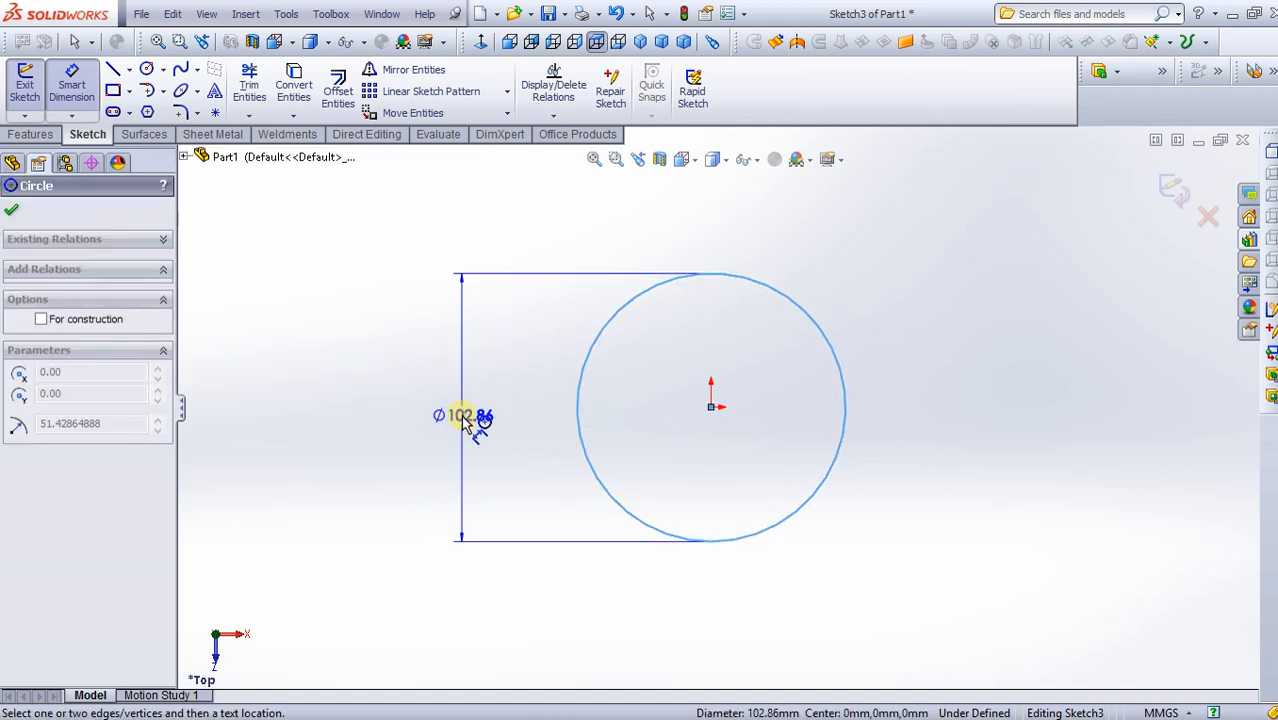
pyautogui.click(461, 416)
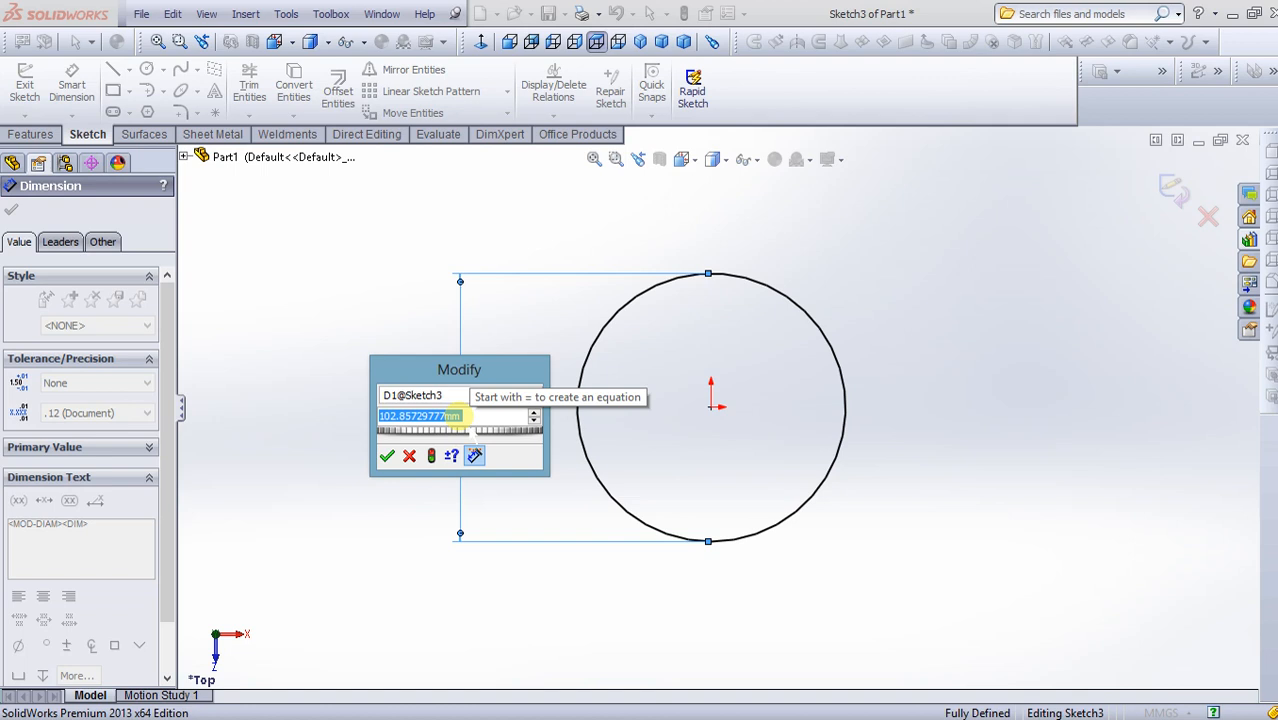
pyautogui.write('100')
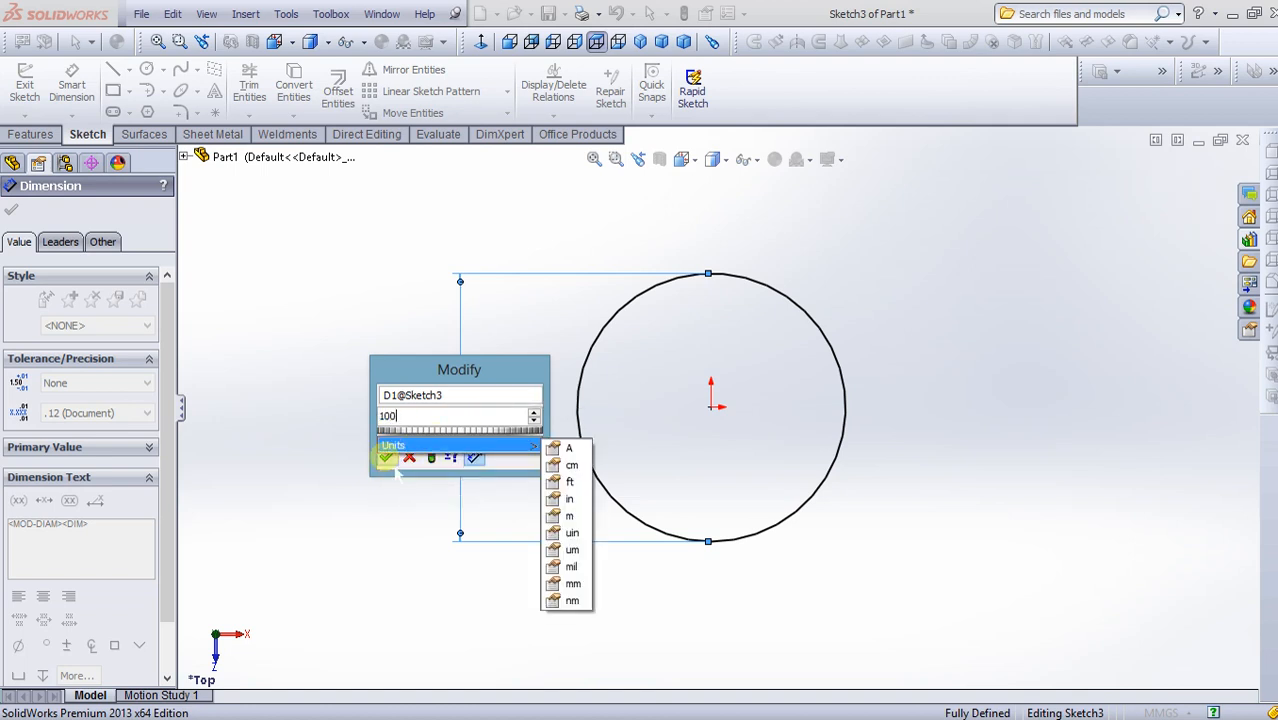
pyautogui.click(386, 457)
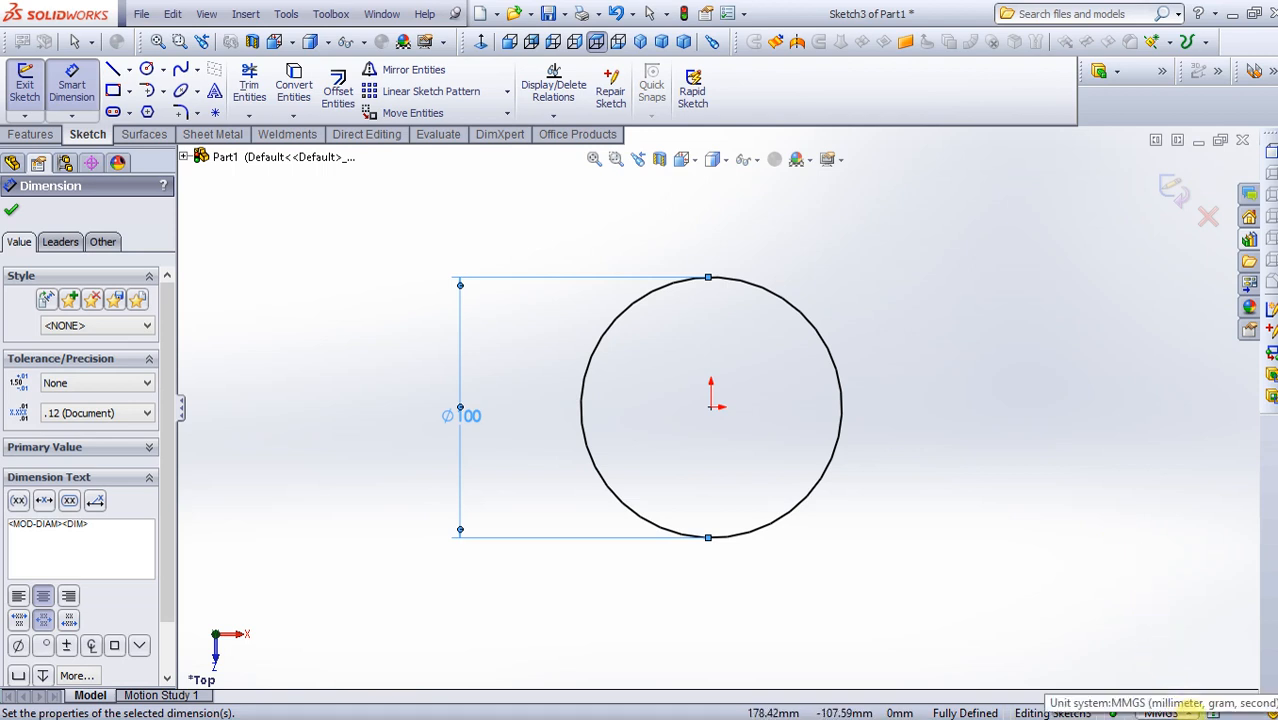
# Look through the available document unit systems without changing MMGS, and leave the Smart Dimension tool.
pyautogui.click(1189, 711)
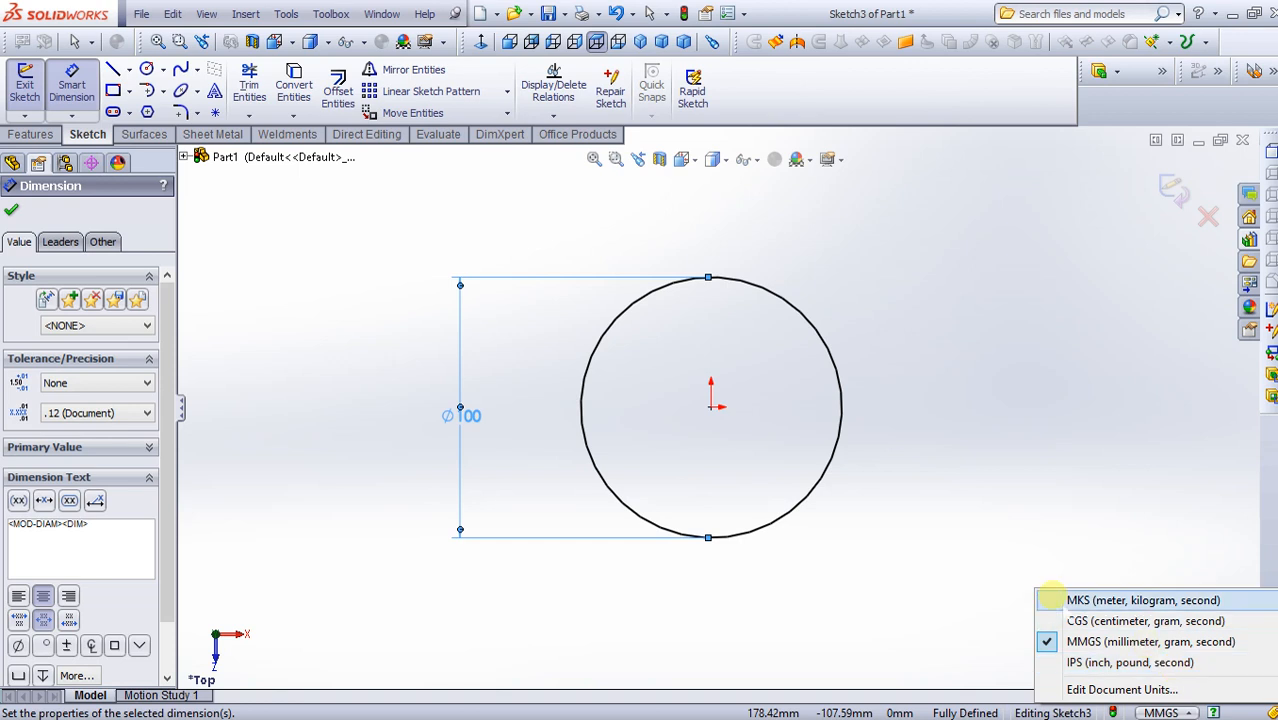
pyautogui.click(938, 574)
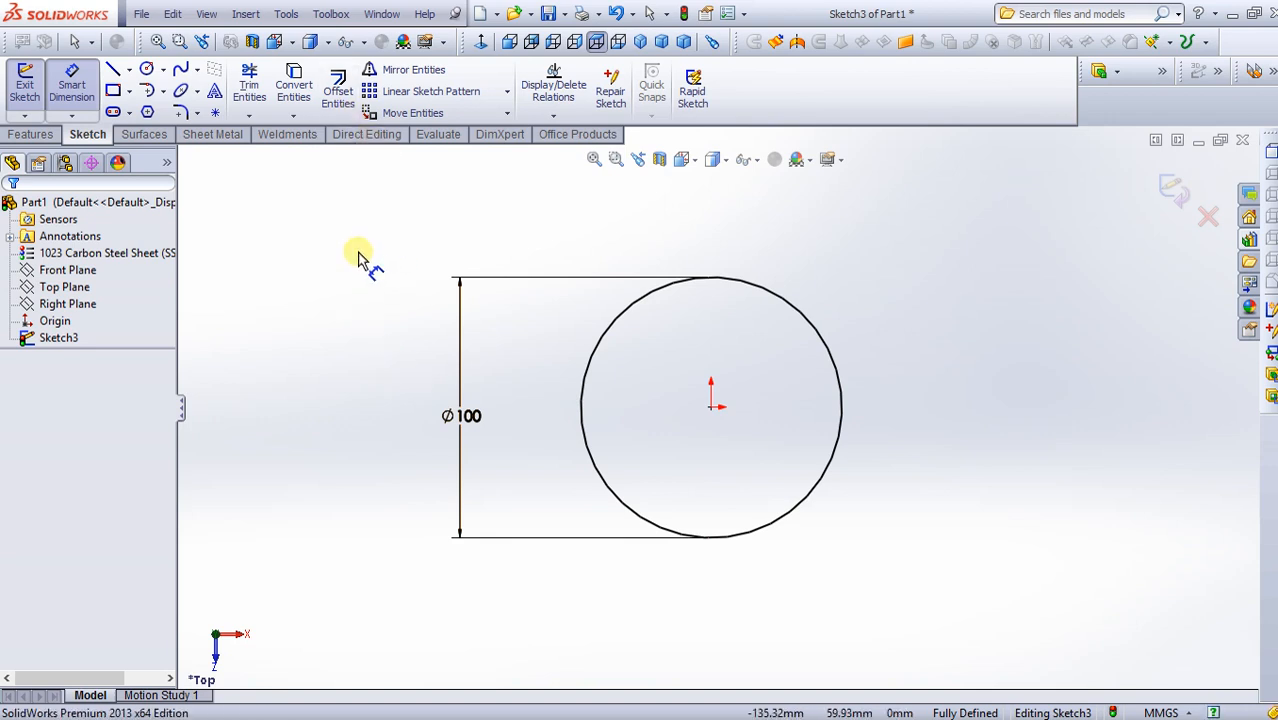
pyautogui.click(86, 92)
pyautogui.click(82, 106)
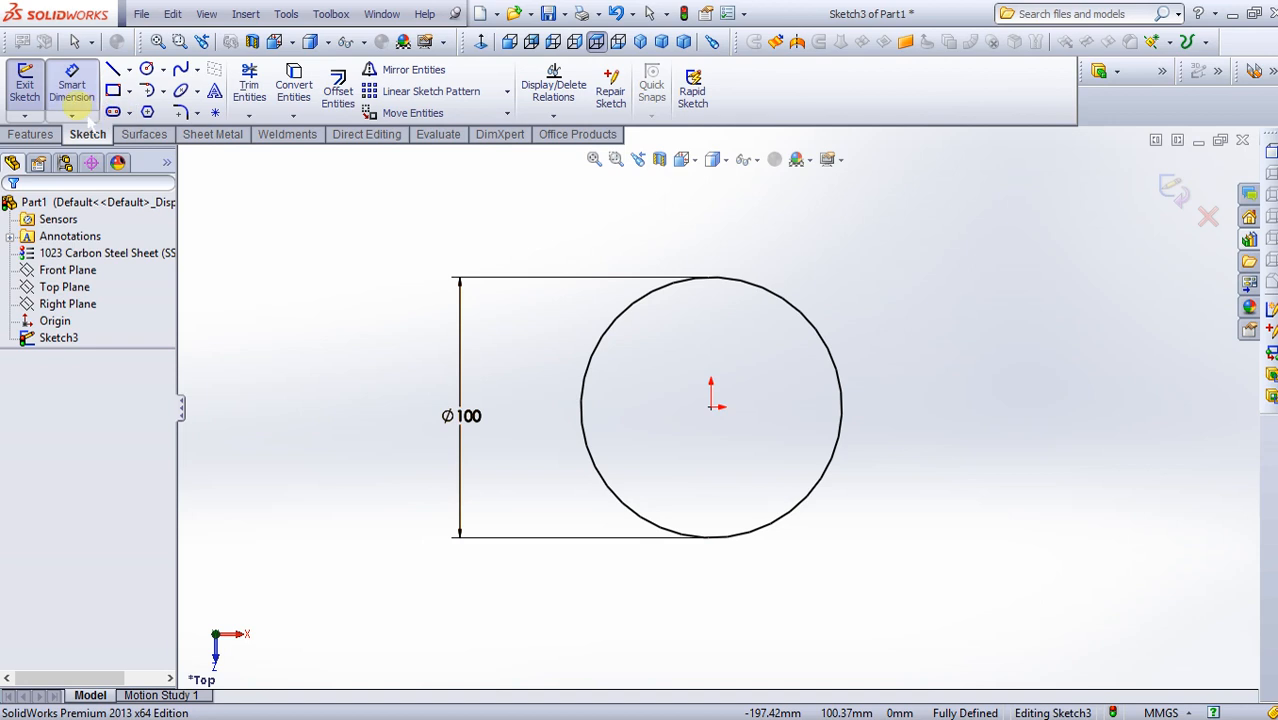
pyautogui.click(87, 110)
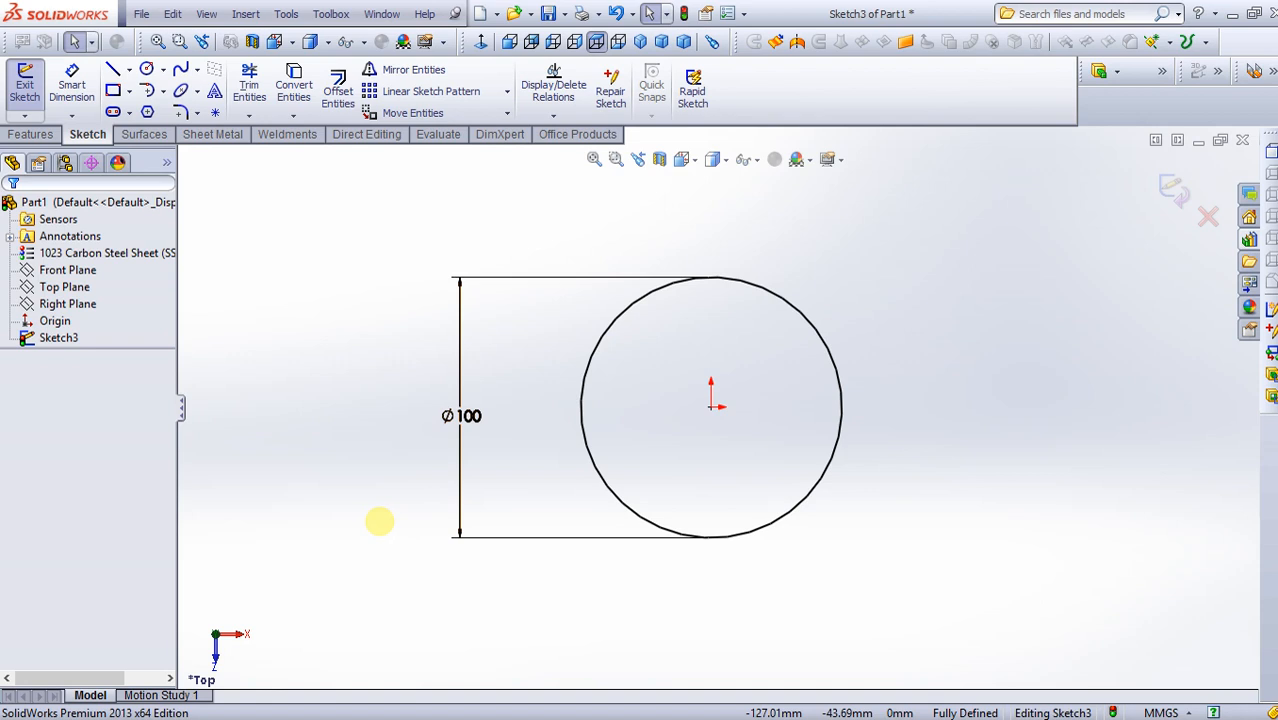
# Start a Boss-Extrude of the circle sketch with a blind depth of 100 mm.
pyautogui.moveTo(377, 519); pyautogui.dragTo(397, 438, button='middle')
pyautogui.moveTo(396, 267)
pyautogui.mouseDown(button='middle')
pyautogui.moveTo(419, 257)
pyautogui.moveTo(442, 388)
pyautogui.moveTo(342, 351)
pyautogui.moveTo(459, 362)
pyautogui.moveTo(422, 342)
pyautogui.moveTo(494, 368)
pyautogui.moveTo(402, 337)
pyautogui.moveTo(472, 370)
pyautogui.mouseUp(button='middle')
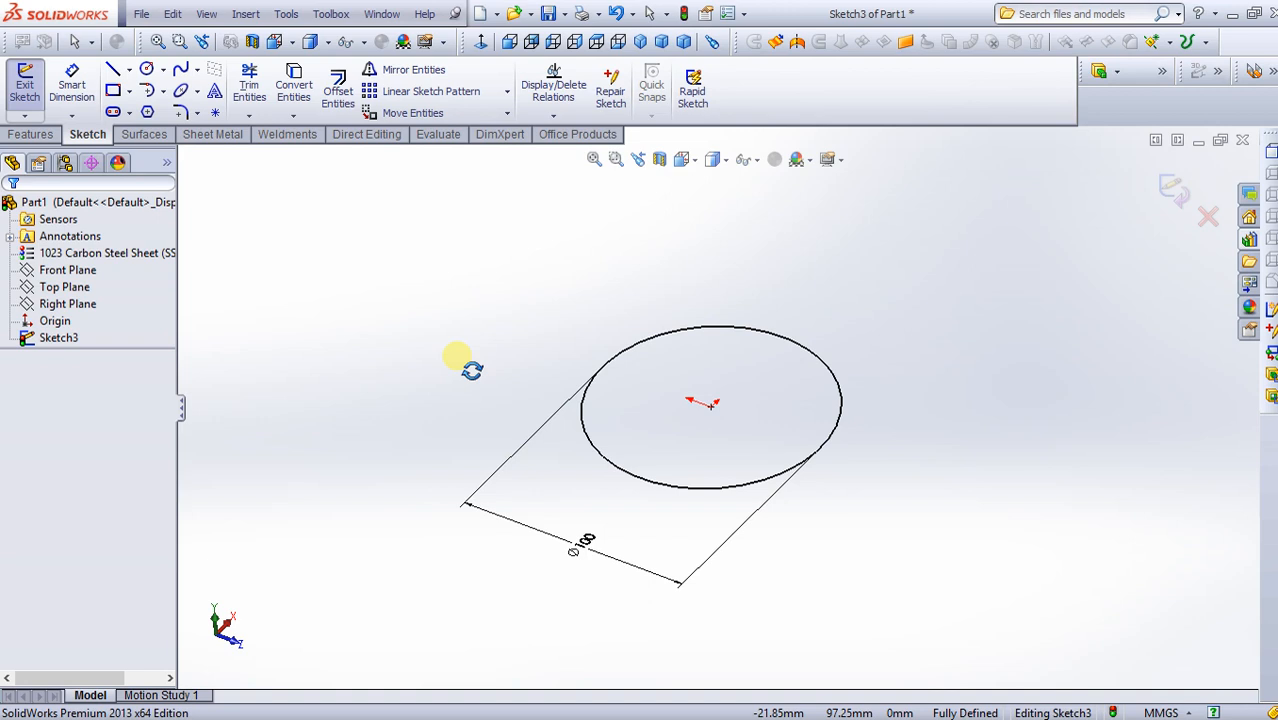
pyautogui.moveTo(471, 370)
pyautogui.mouseDown(button='middle')
pyautogui.moveTo(494, 374)
pyautogui.moveTo(411, 339)
pyautogui.moveTo(462, 359)
pyautogui.moveTo(508, 297)
pyautogui.moveTo(462, 240)
pyautogui.moveTo(456, 308)
pyautogui.moveTo(408, 348)
pyautogui.moveTo(502, 325)
pyautogui.moveTo(476, 310)
pyautogui.moveTo(513, 322)
pyautogui.moveTo(451, 291)
pyautogui.moveTo(534, 317)
pyautogui.moveTo(446, 285)
pyautogui.moveTo(502, 297)
pyautogui.moveTo(522, 325)
pyautogui.moveTo(476, 340)
pyautogui.moveTo(415, 319)
pyautogui.moveTo(505, 317)
pyautogui.moveTo(459, 334)
pyautogui.moveTo(511, 342)
pyautogui.moveTo(459, 320)
pyautogui.moveTo(513, 366)
pyautogui.mouseUp(button='middle')
pyautogui.press('Escape')
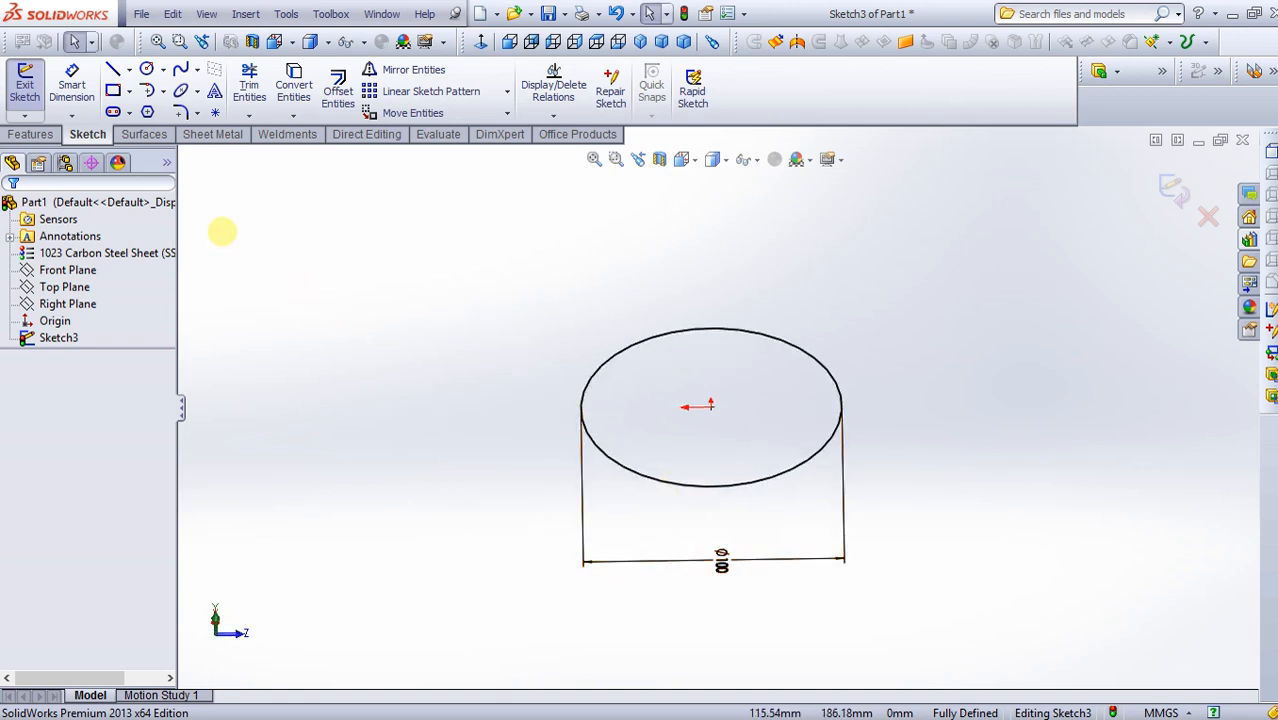
pyautogui.click(30, 134)
pyautogui.click(34, 95)
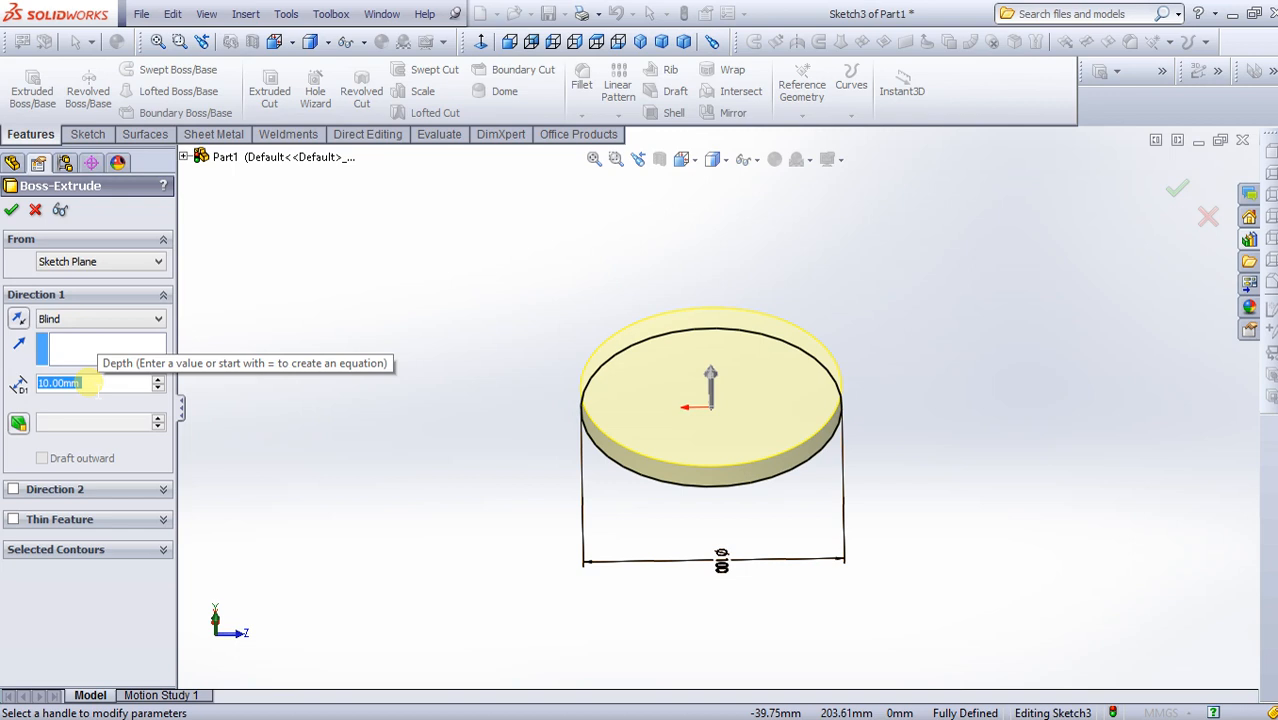
pyautogui.write('100')
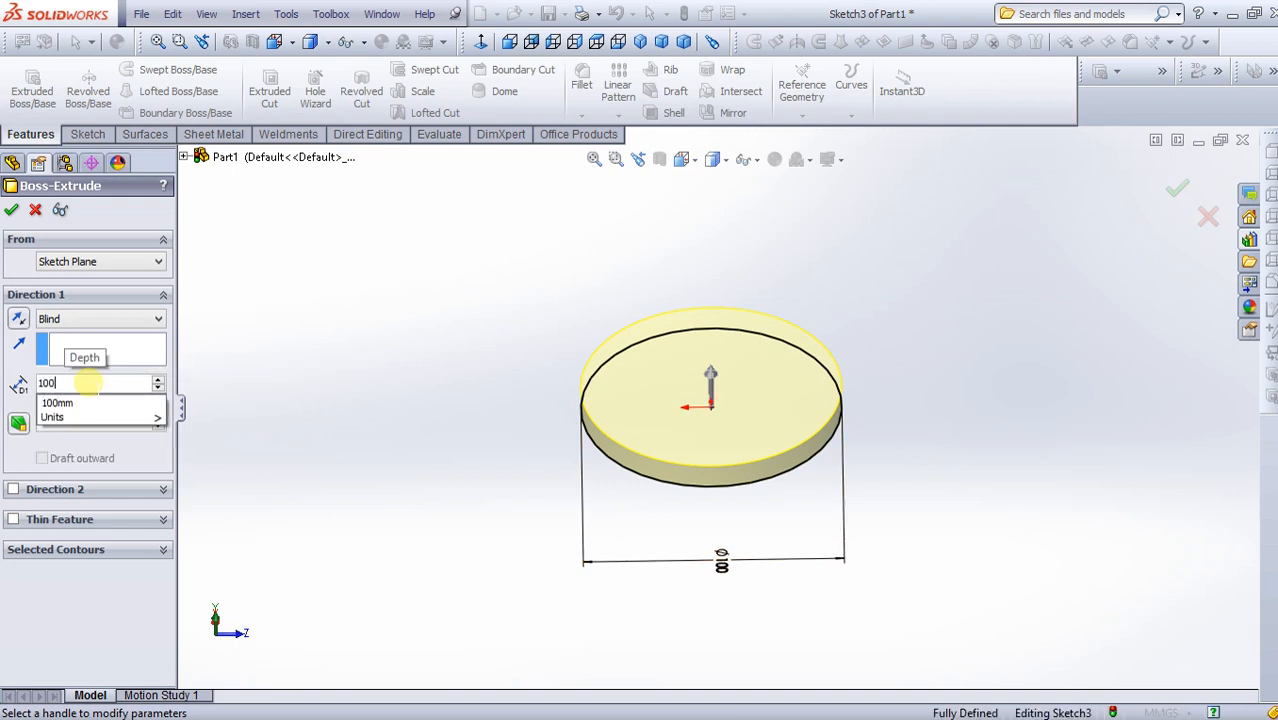
pyautogui.press('Return')
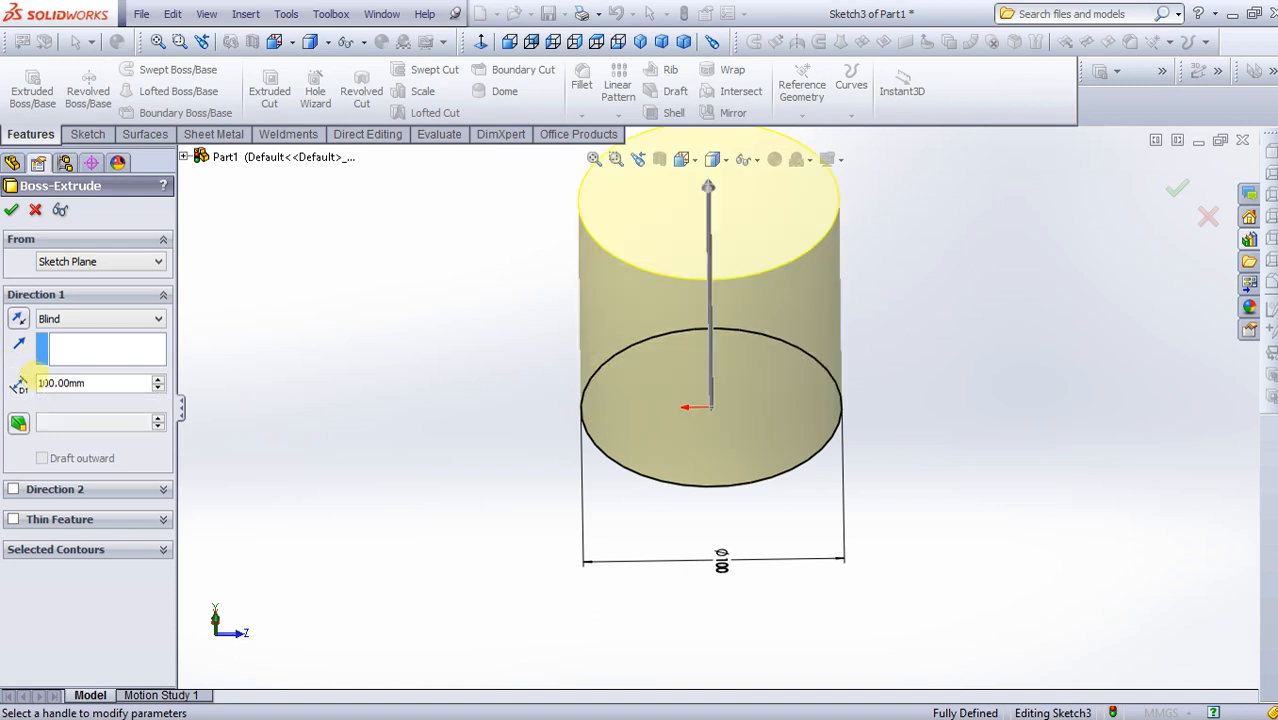
pyautogui.scroll(1, 388, 384)
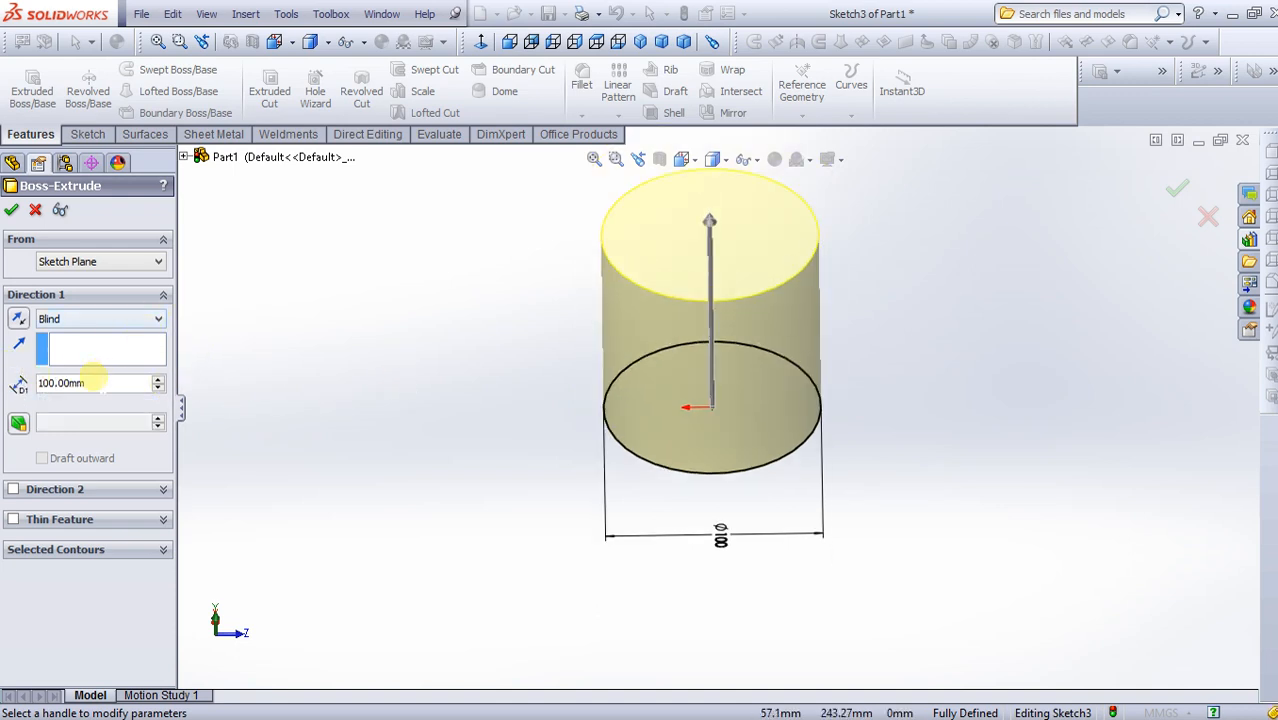
# Change the extrusion's end condition to Mid Plane and complete the cylinder.
pyautogui.click(92, 320)
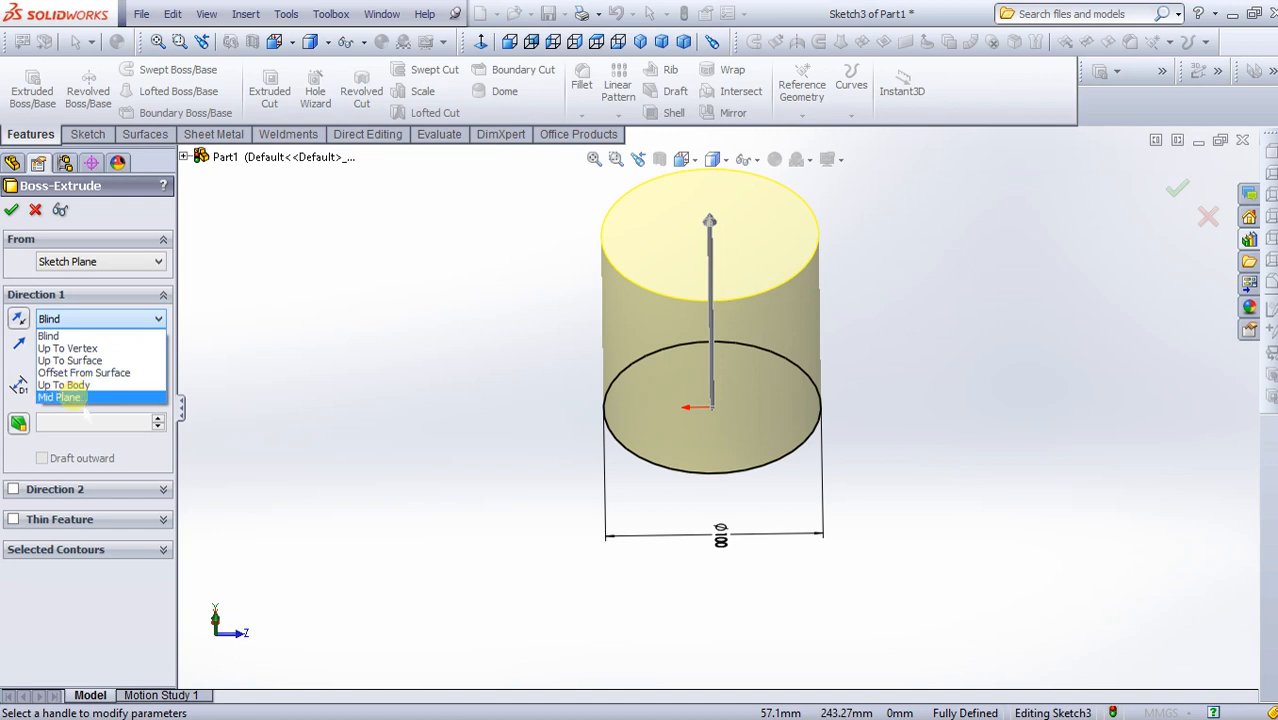
pyautogui.click(72, 397)
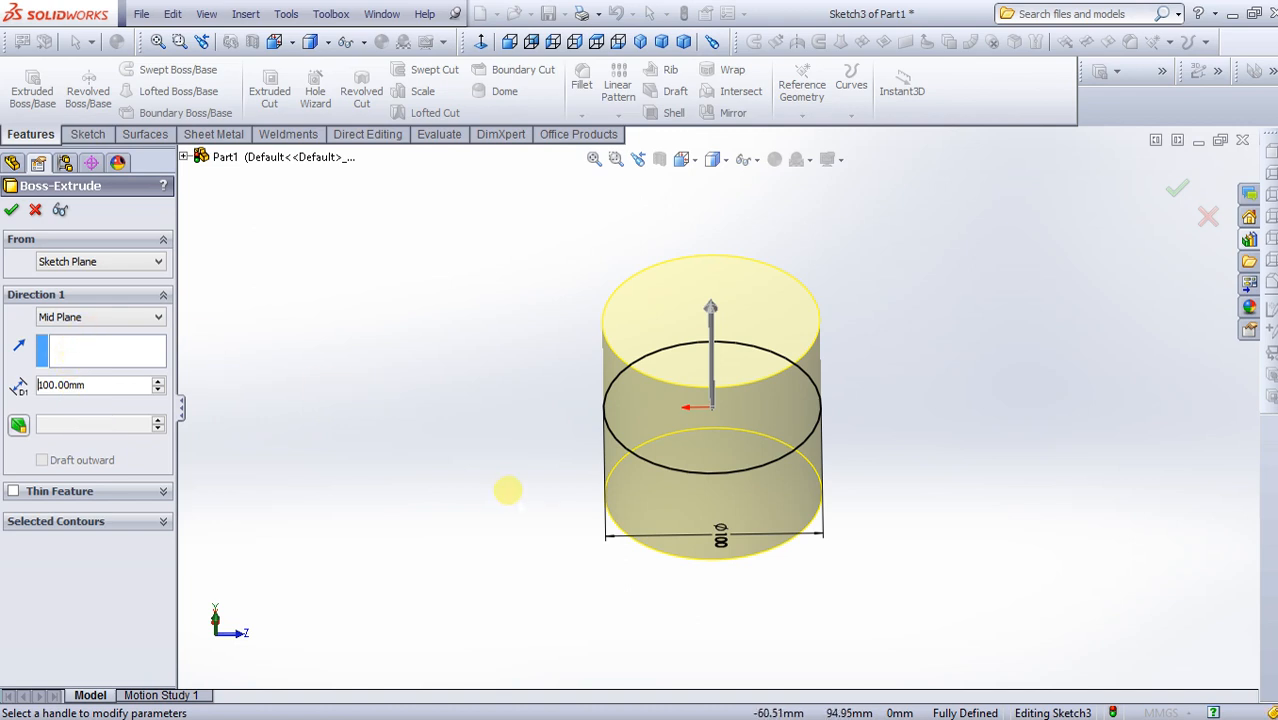
pyautogui.moveTo(456, 491); pyautogui.dragTo(478, 385, button='middle')
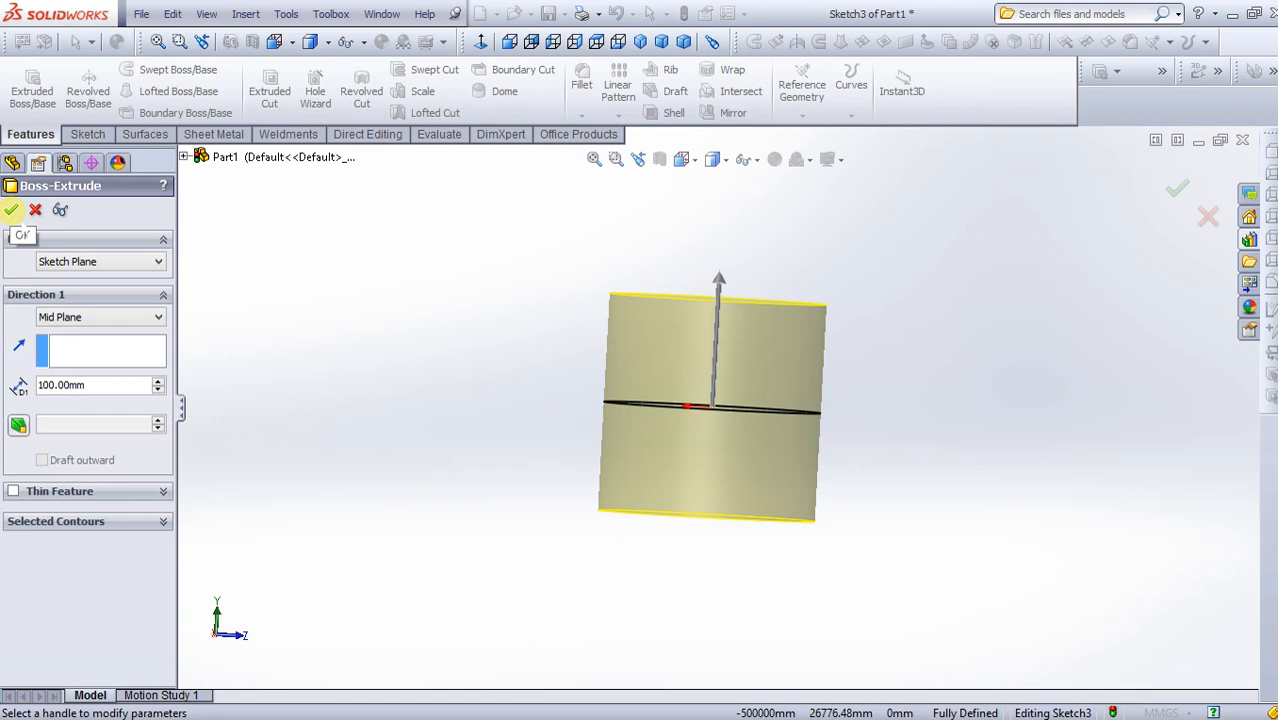
pyautogui.click(11, 210)
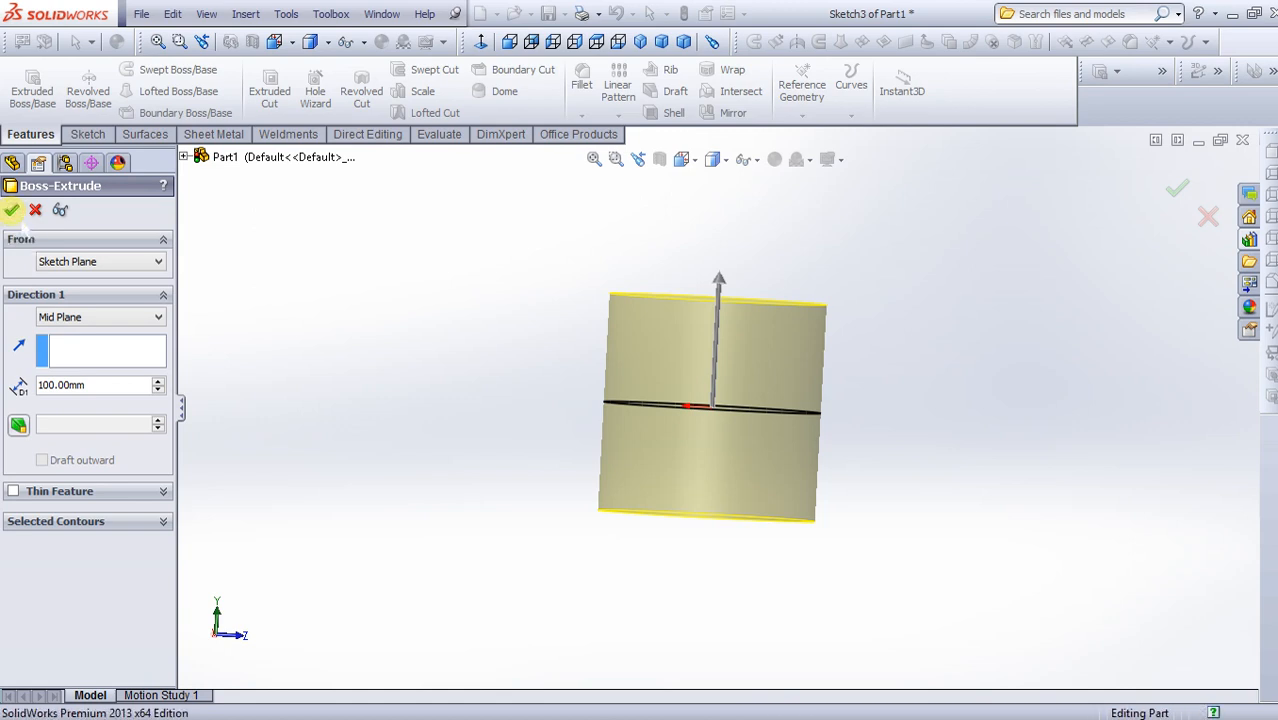
# Examine the extruded cylinder from several angles and close up, using Zoom to Fit to bring the whole model back into view.
pyautogui.click(414, 353)
pyautogui.moveTo(414, 353); pyautogui.dragTo(491, 420, button='middle')
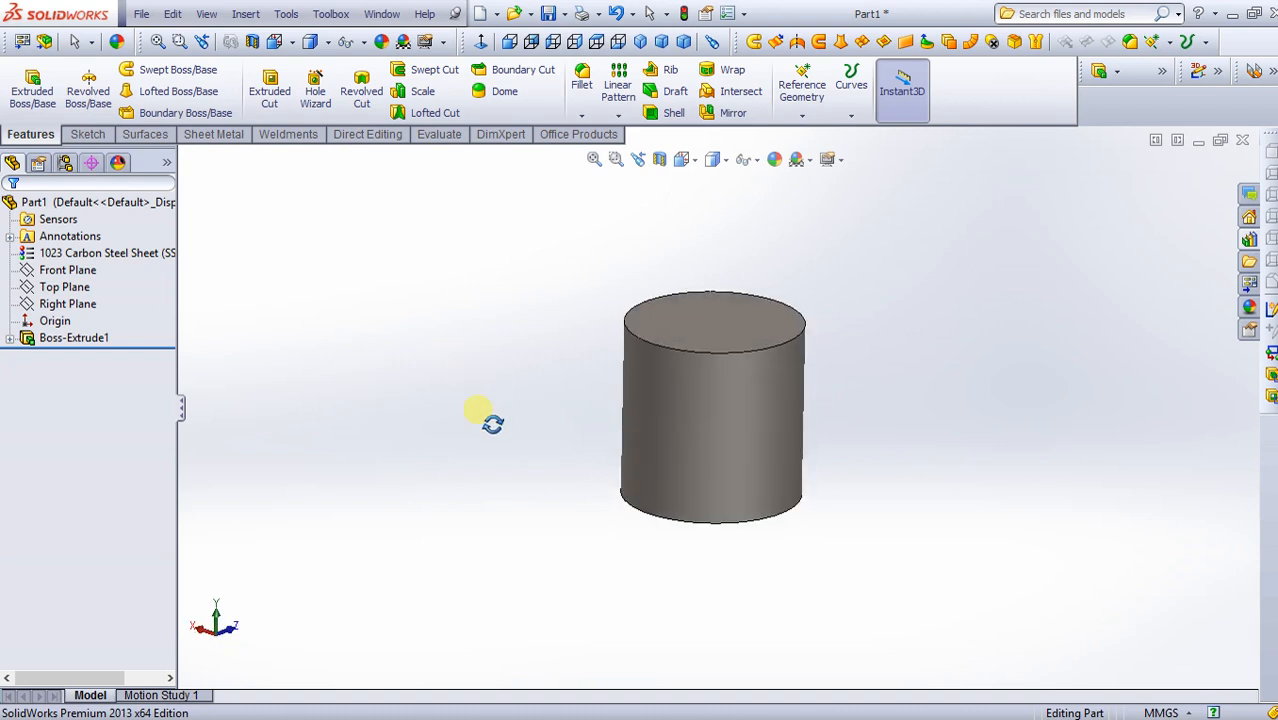
pyautogui.scroll(-3, 616, 380)
pyautogui.moveTo(628, 385); pyautogui.dragTo(605, 455, button='middle')
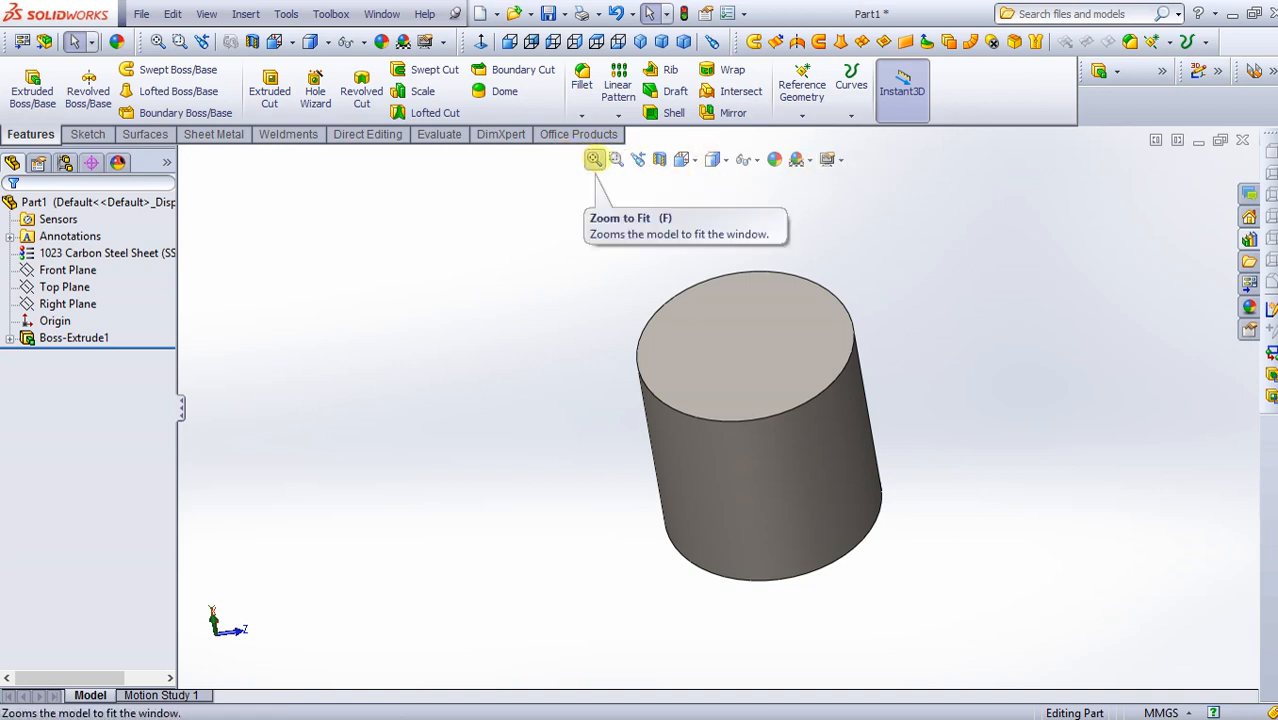
pyautogui.click(595, 160)
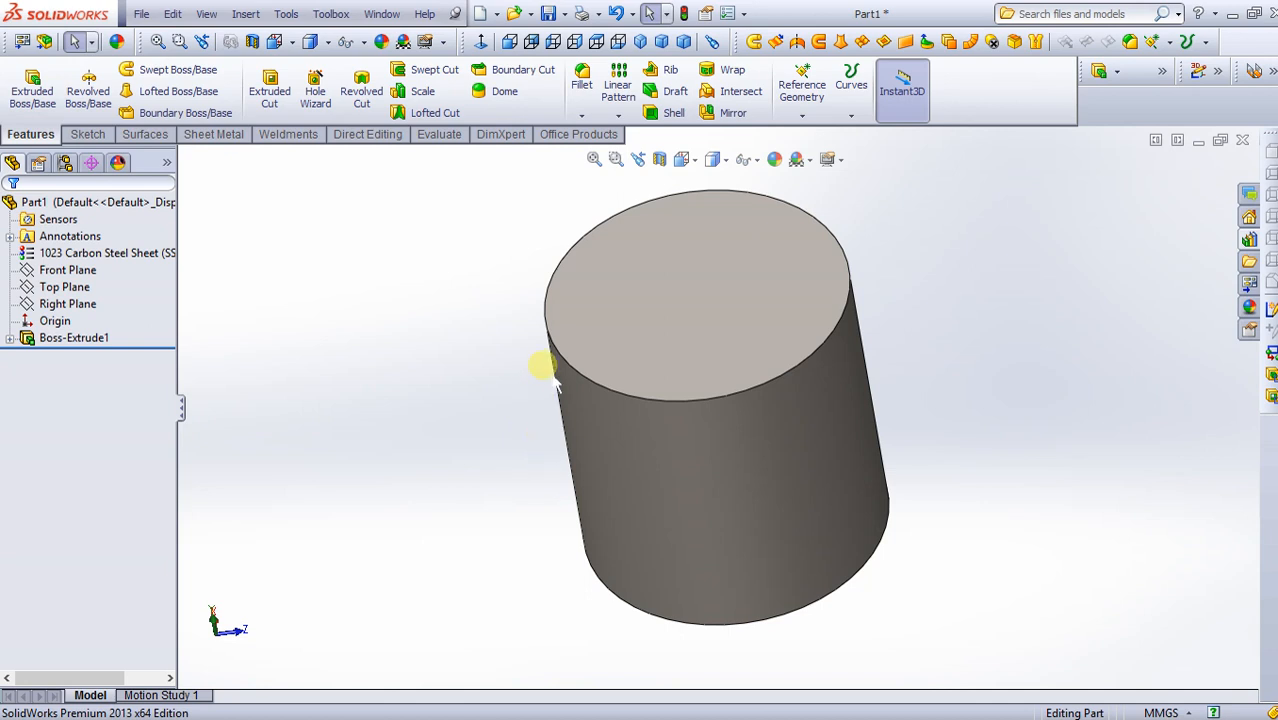
pyautogui.scroll(-4, 590, 340)
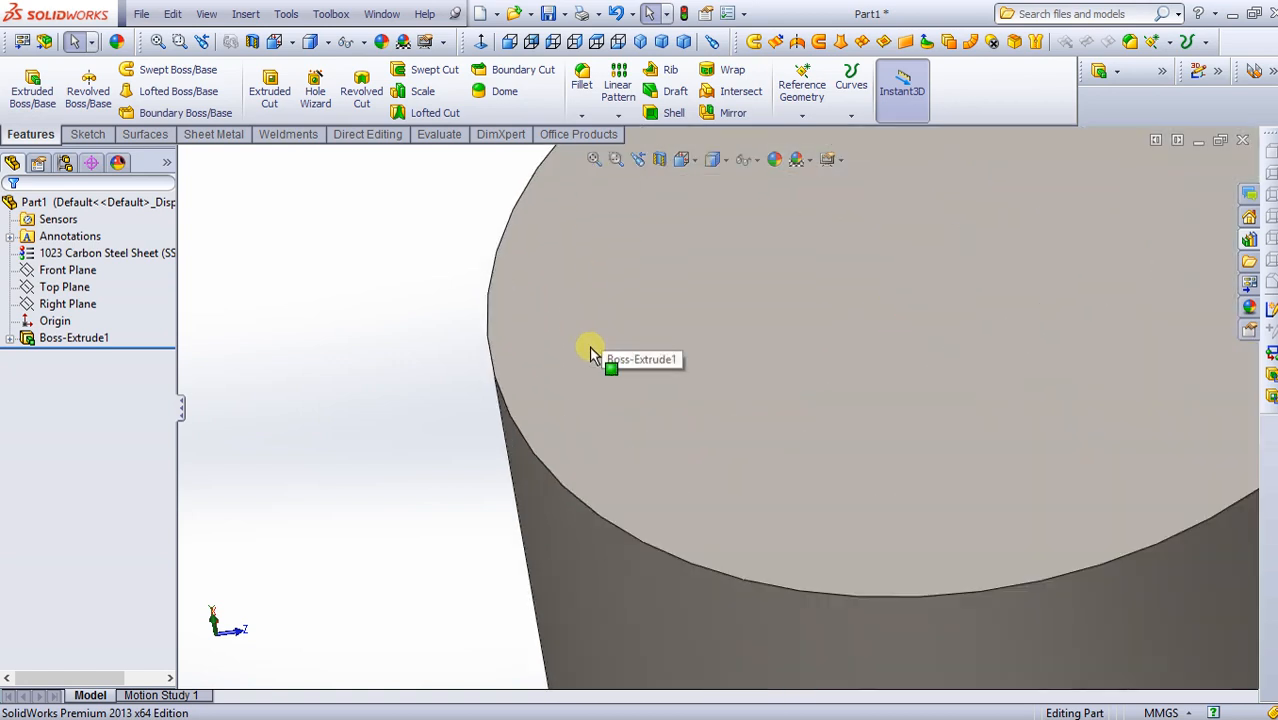
pyautogui.scroll(-1, 630, 358)
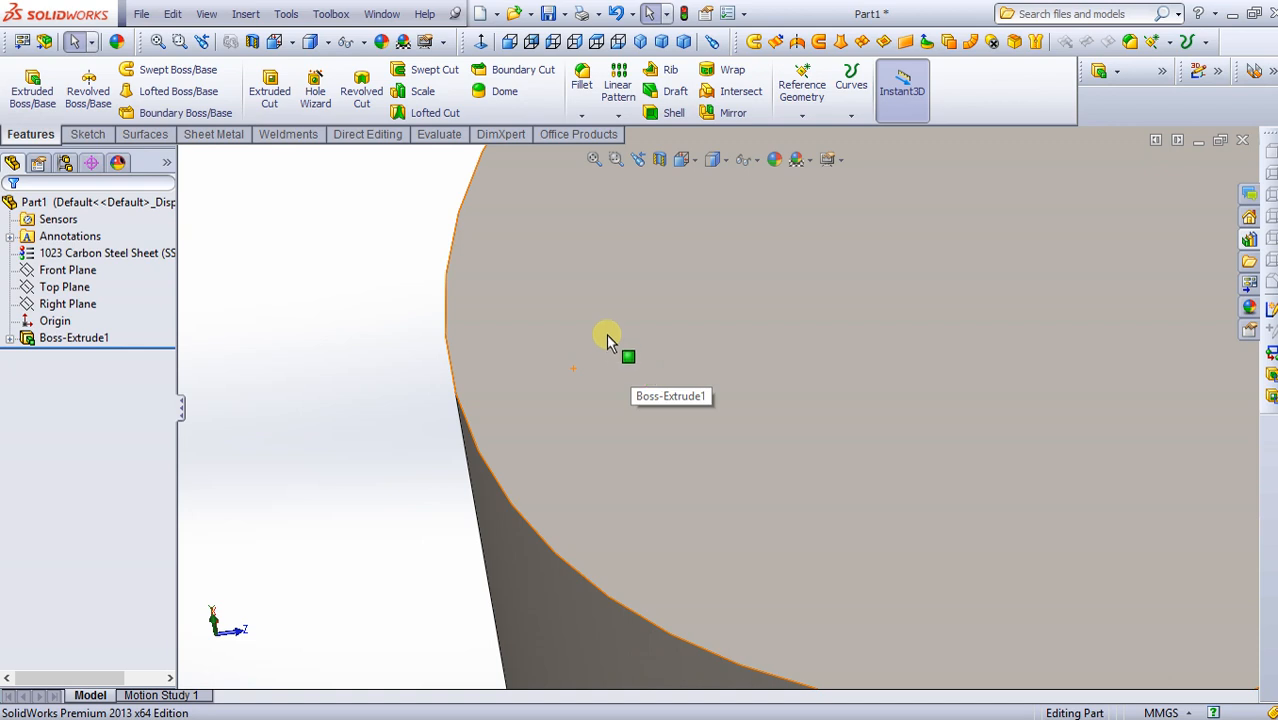
pyautogui.click(594, 160)
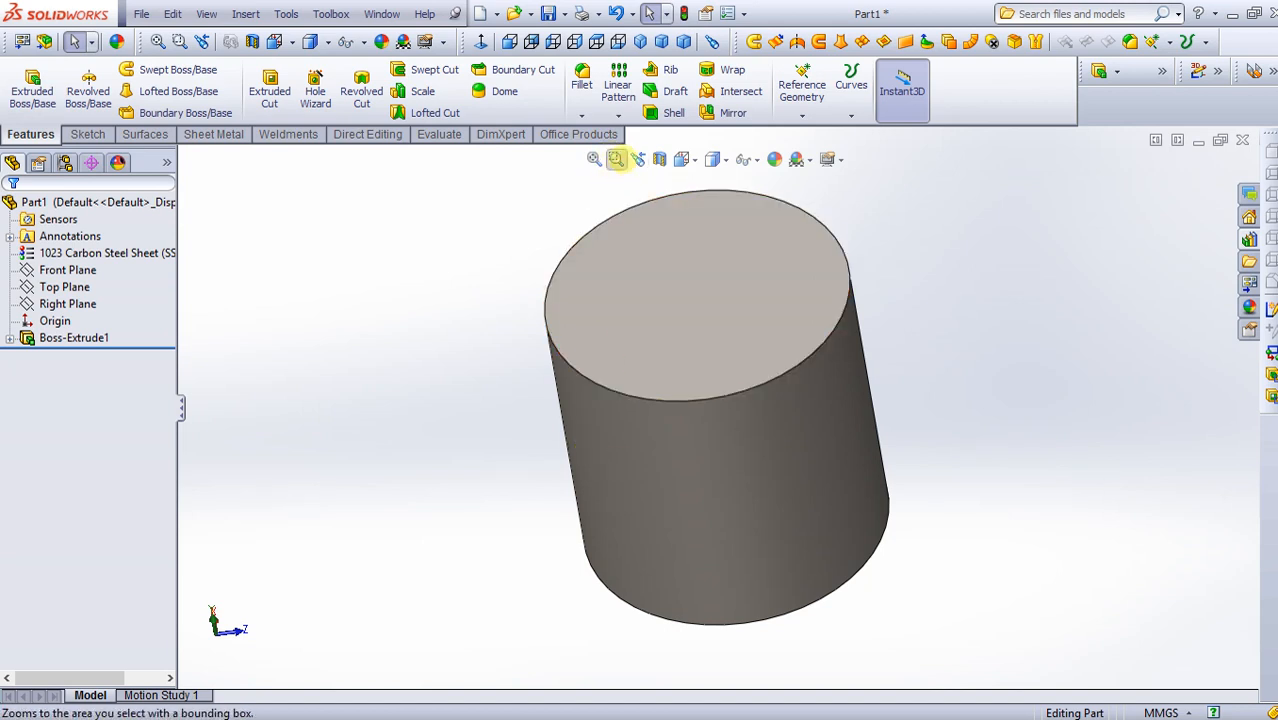
# Try Zoom to Area on the cylinder's upper edge, restore the previous view, and fit the whole model back into view.
pyautogui.click(616, 159)
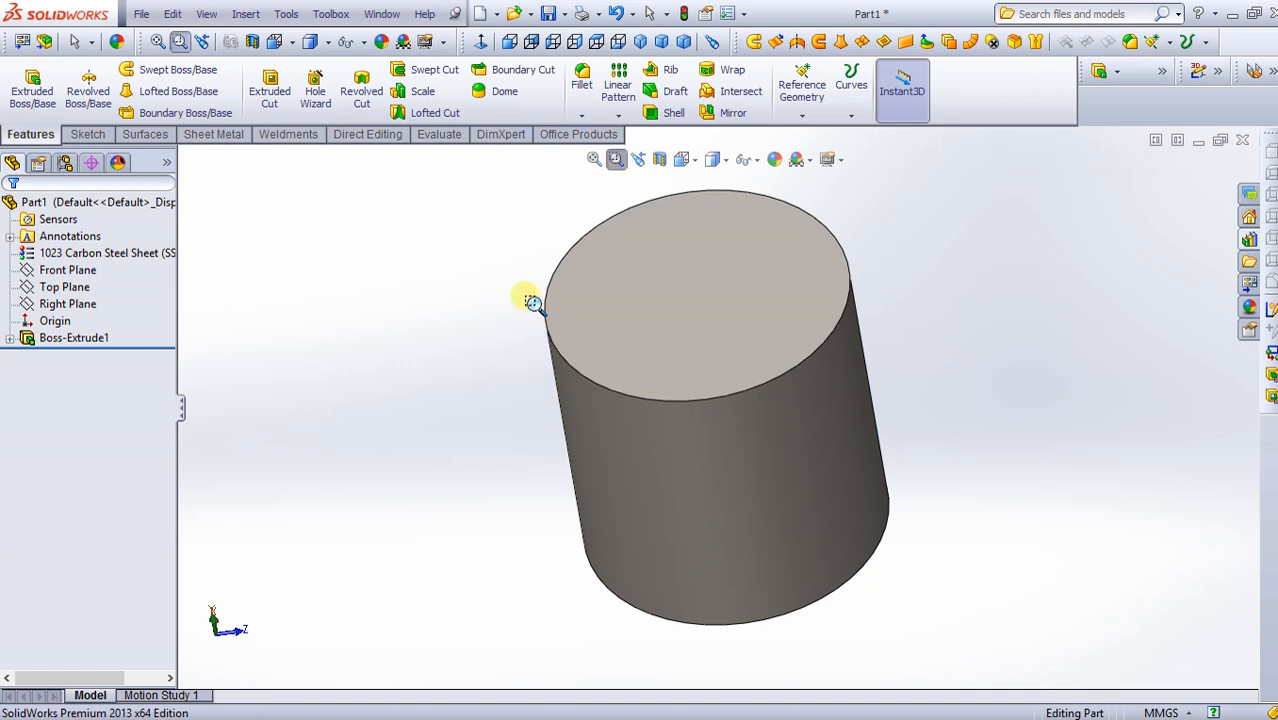
pyautogui.moveTo(517, 296); pyautogui.dragTo(630, 422)
pyautogui.moveTo(566, 268); pyautogui.dragTo(682, 380)
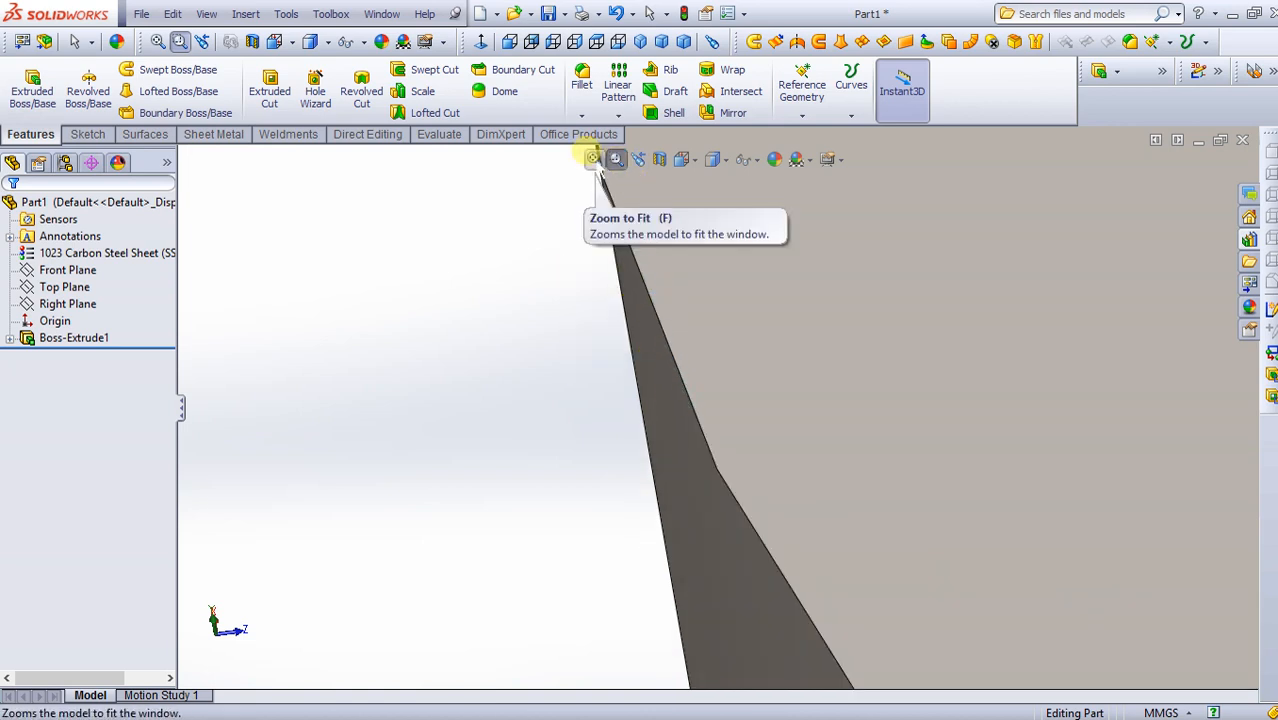
pyautogui.click(594, 160)
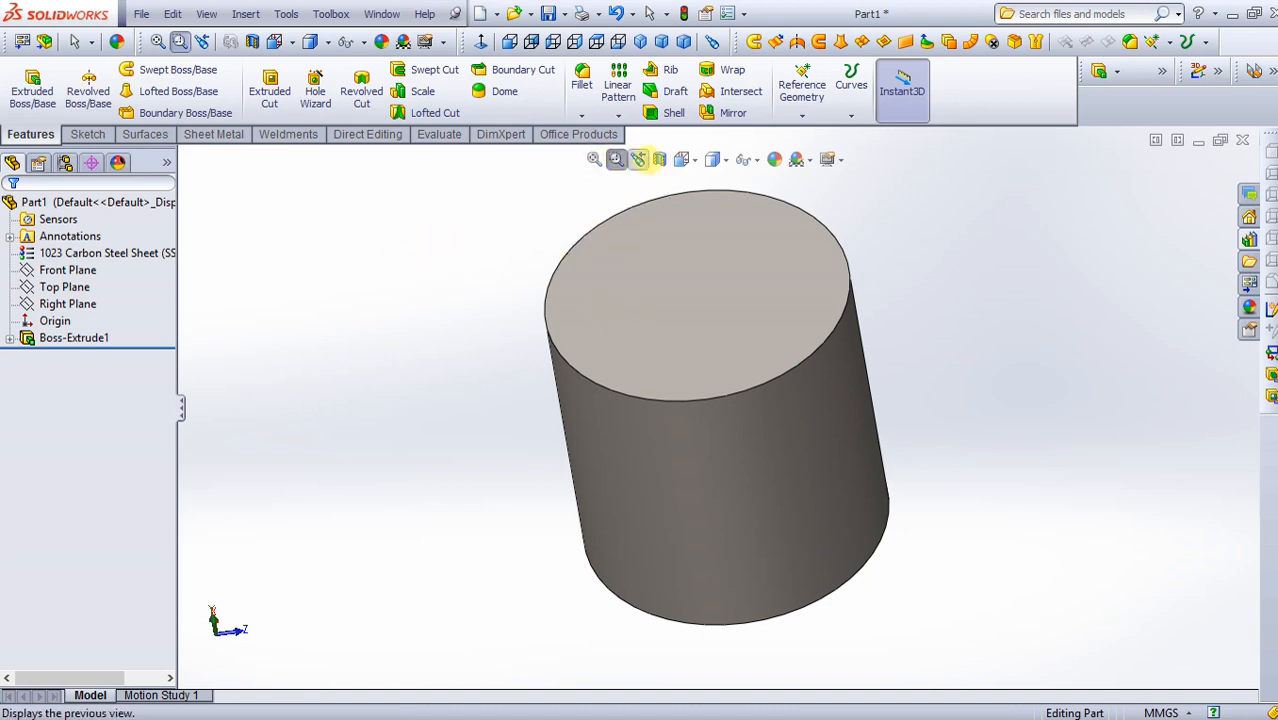
pyautogui.click(638, 160)
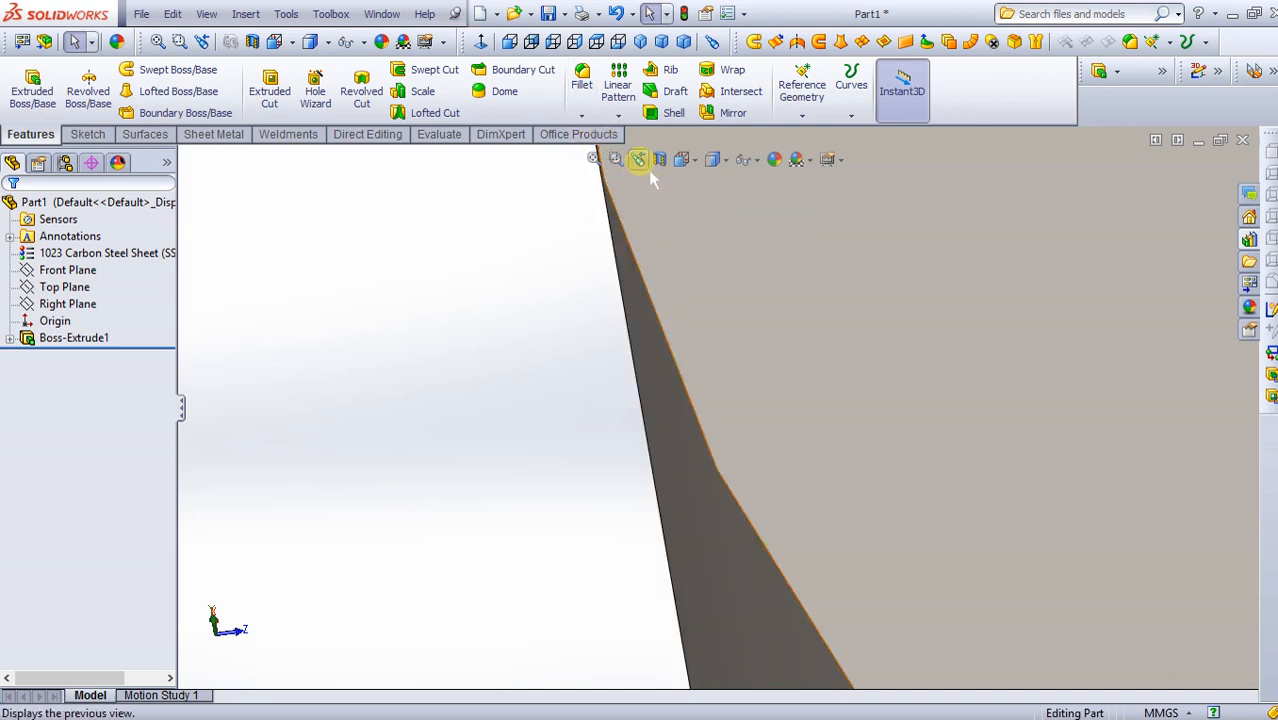
pyautogui.click(594, 159)
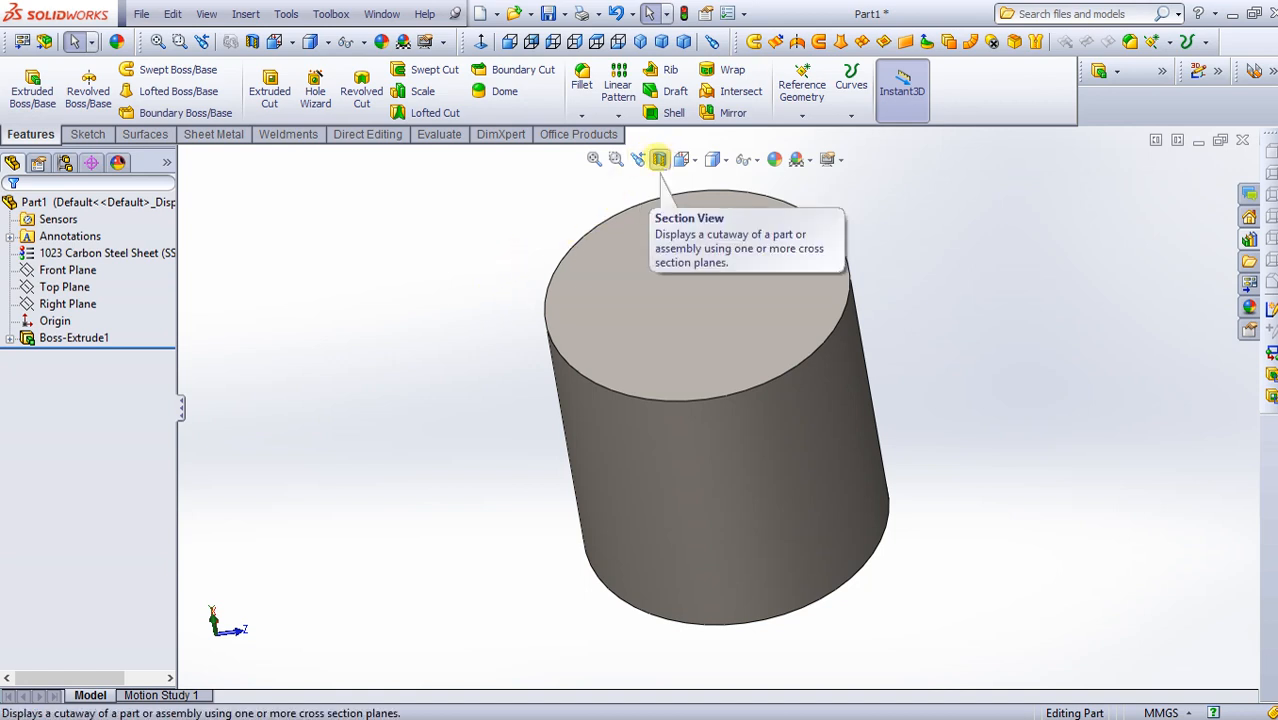
# Start a section view of the cylinder on the Front Plane and preview the Top Plane and Right Plane cuts.
pyautogui.click(659, 160)
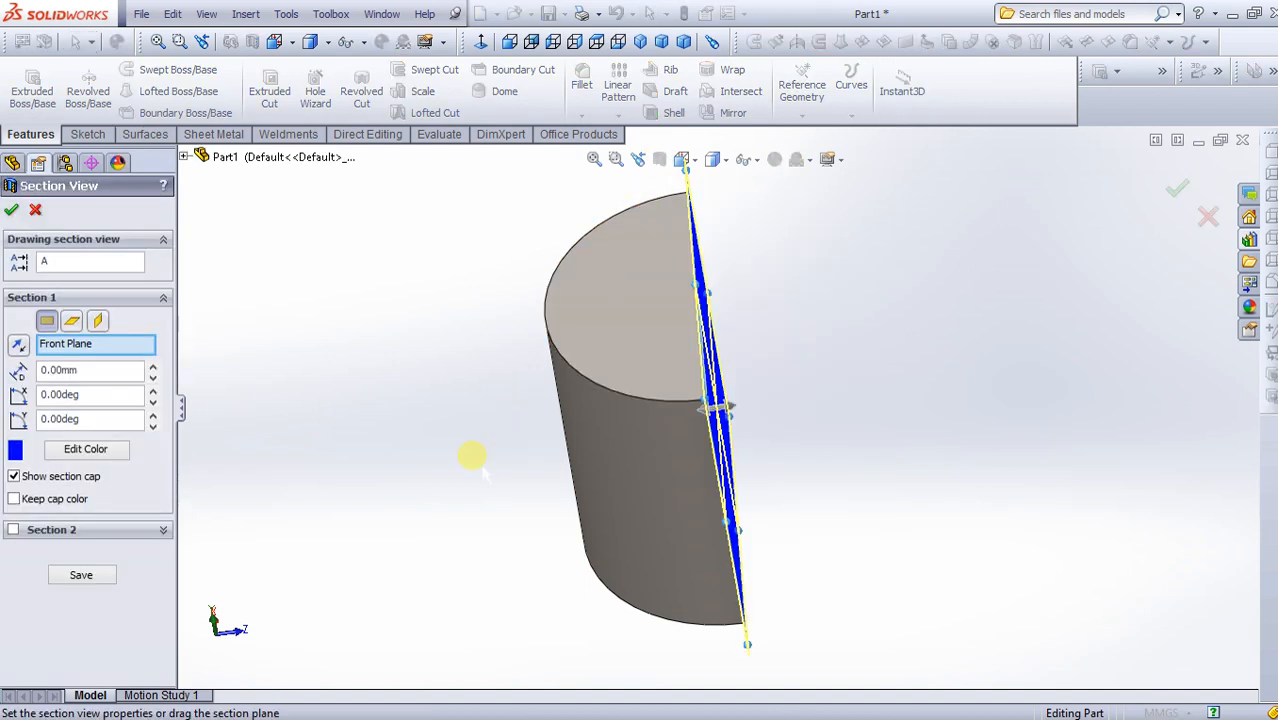
pyautogui.moveTo(510, 426); pyautogui.dragTo(320, 430, button='middle')
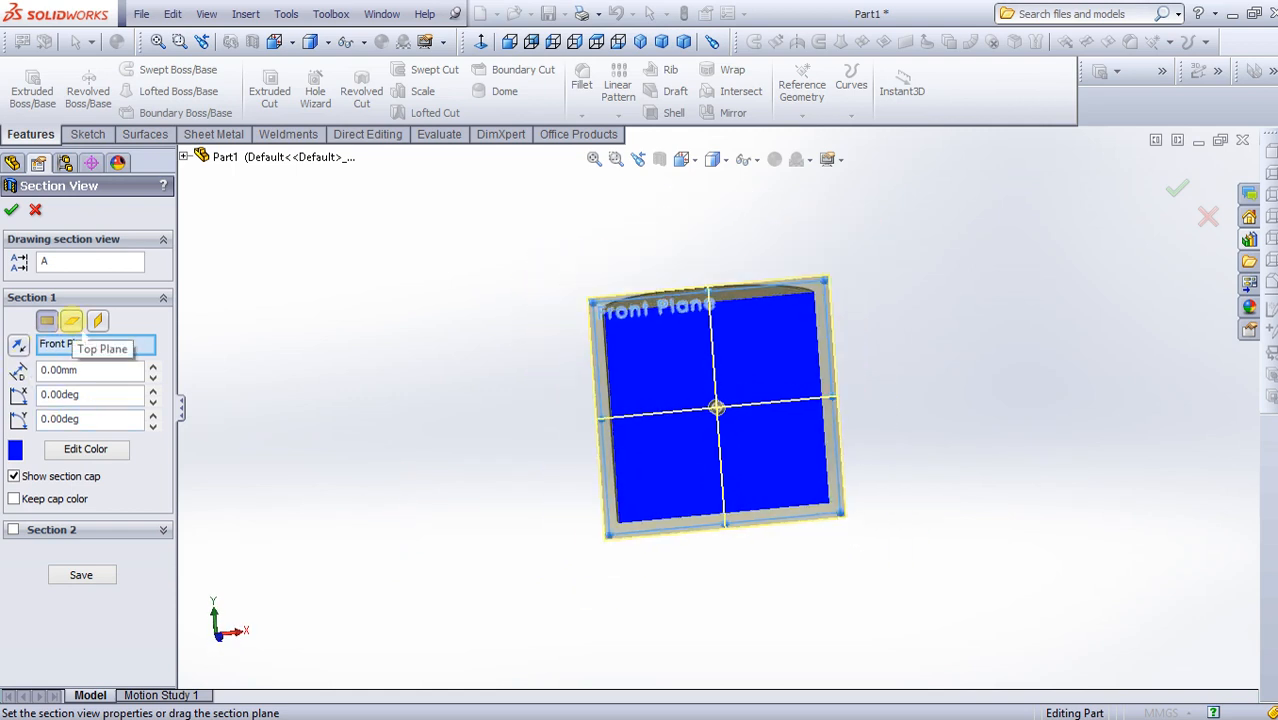
pyautogui.click(71, 321)
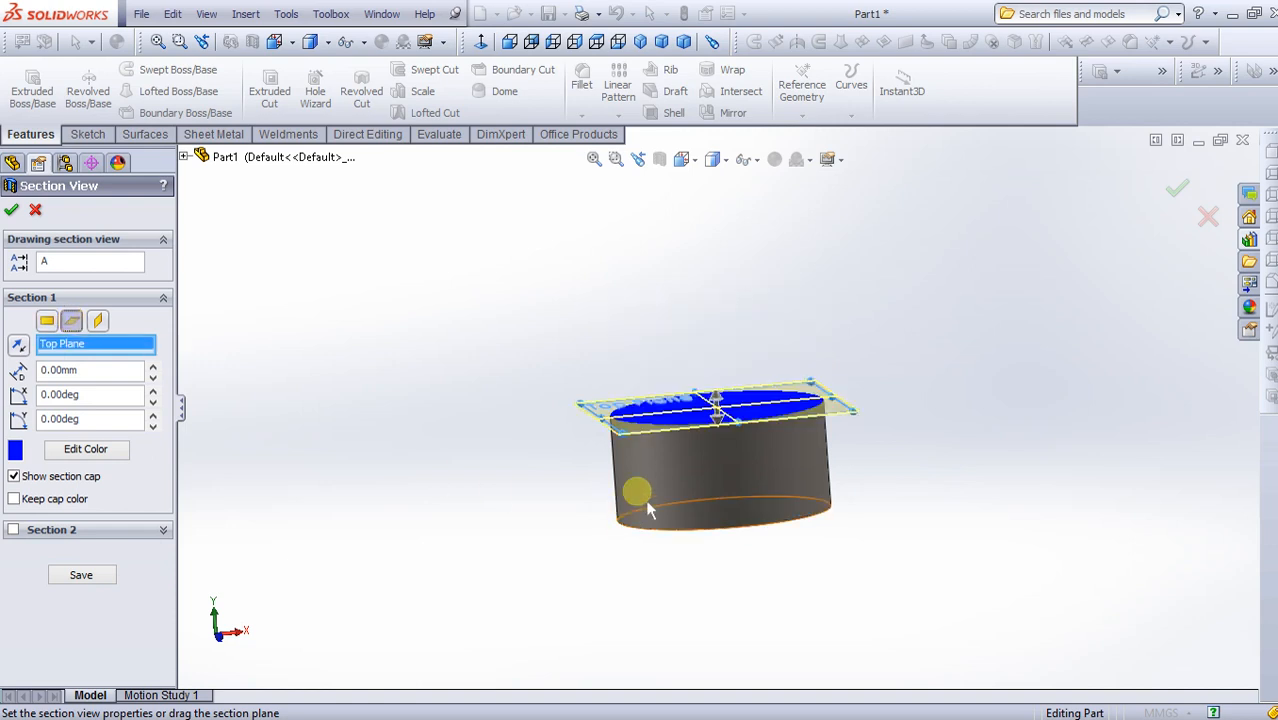
pyautogui.click(97, 320)
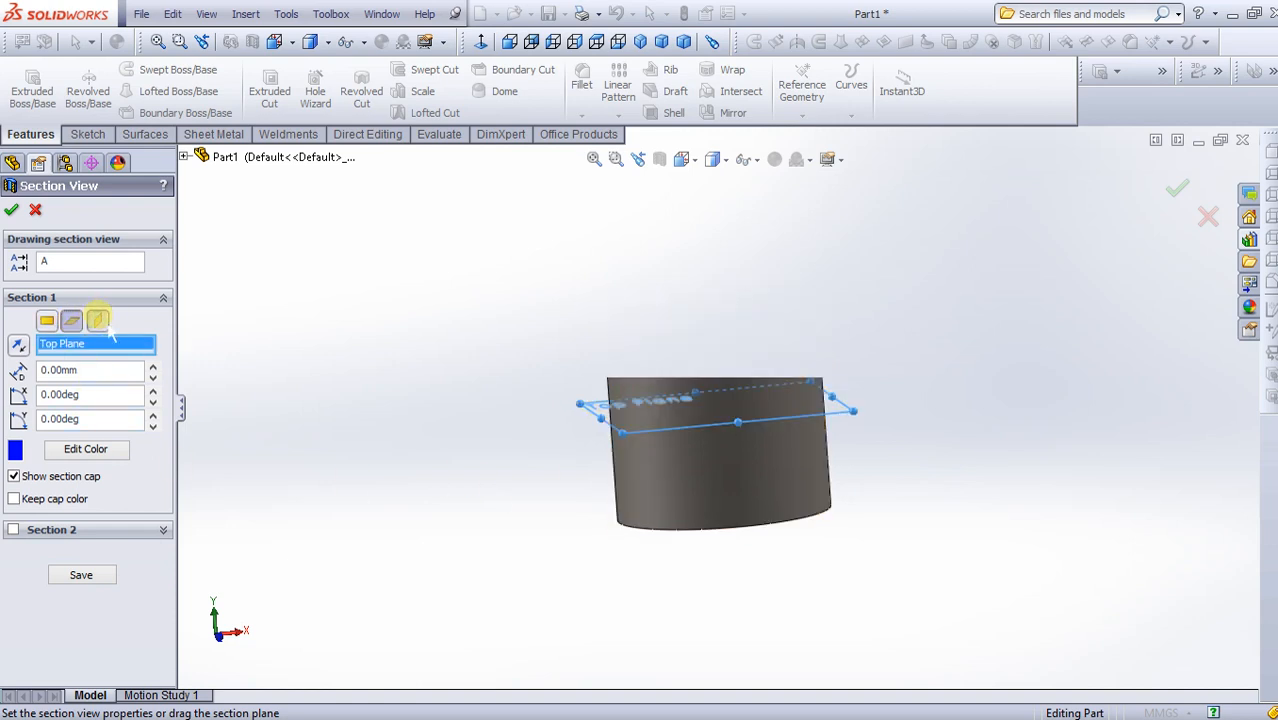
# Apply the section view along the Front Plane, inspect the cut cylinder, and turn the section view off.
pyautogui.click(46, 321)
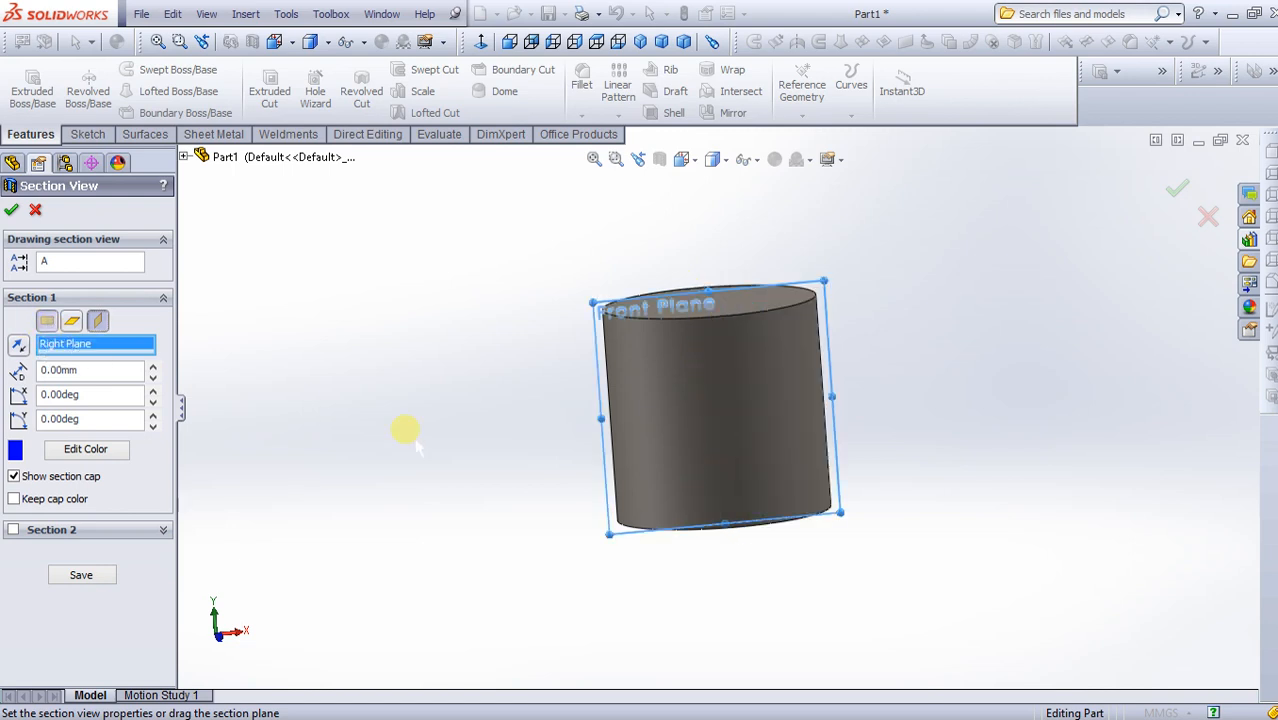
pyautogui.moveTo(471, 419); pyautogui.dragTo(440, 380, button='middle')
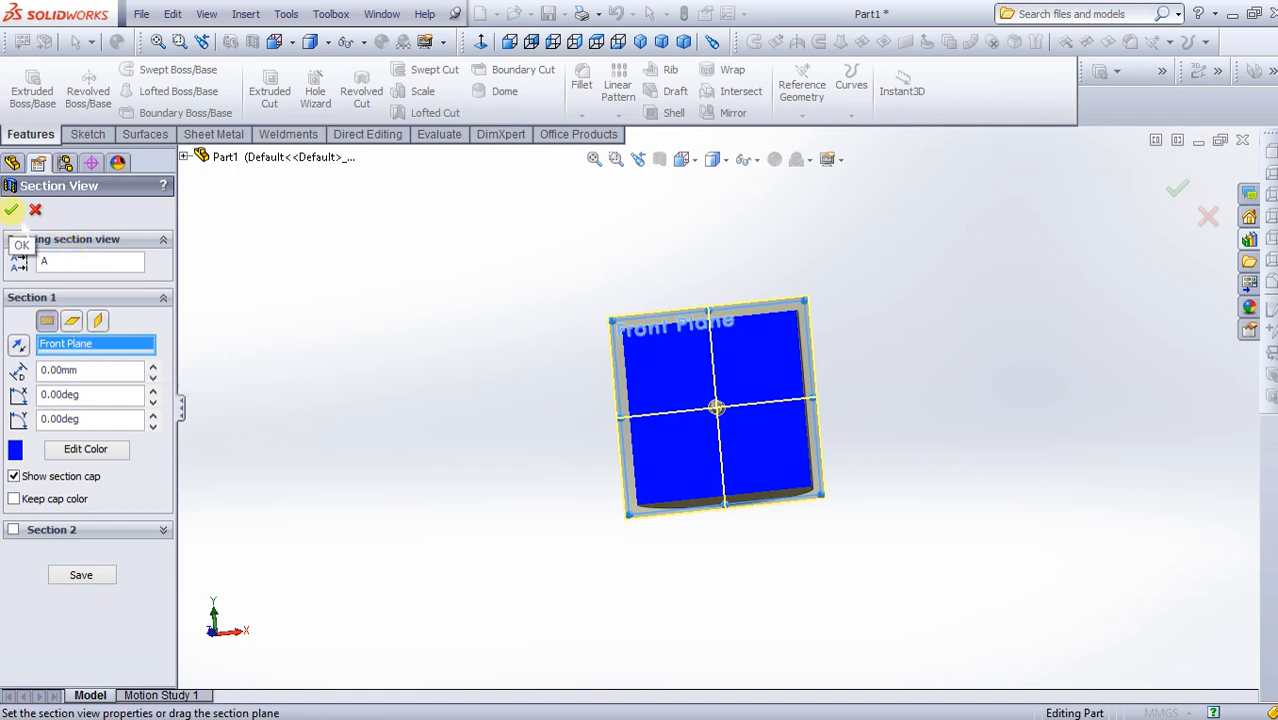
pyautogui.click(11, 209)
pyautogui.moveTo(345, 282); pyautogui.dragTo(803, 530, button='middle')
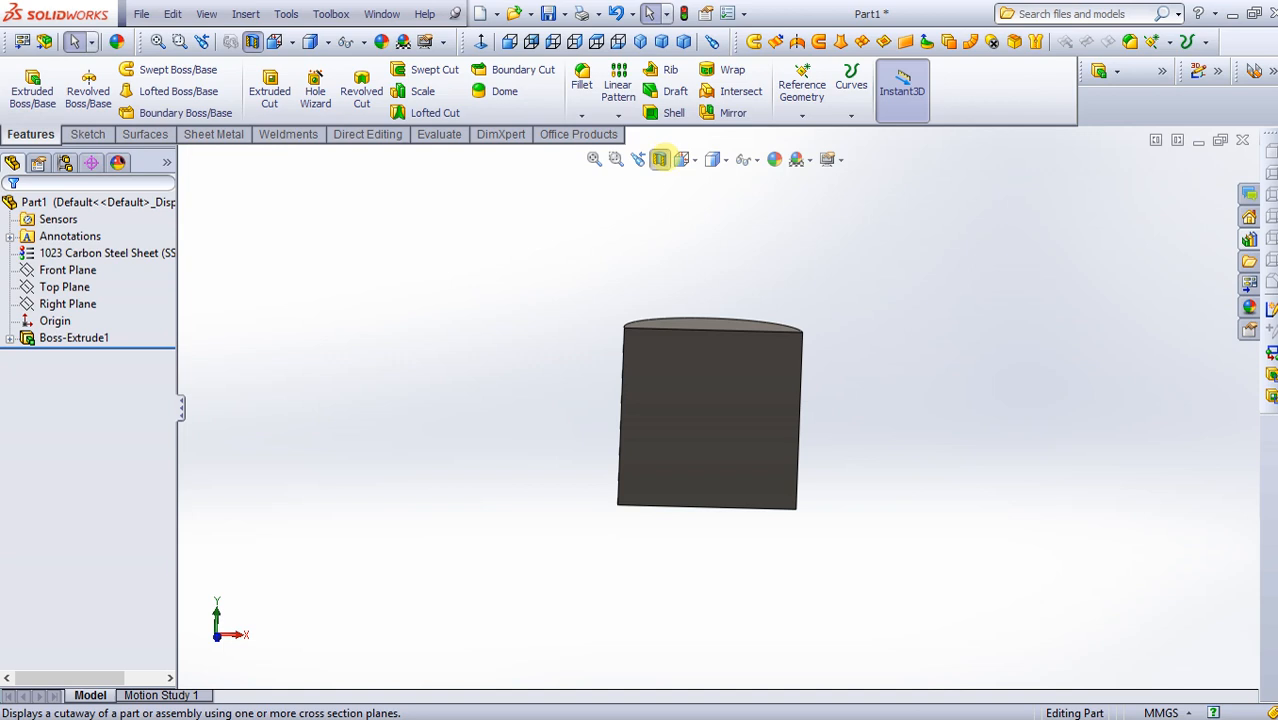
pyautogui.click(659, 159)
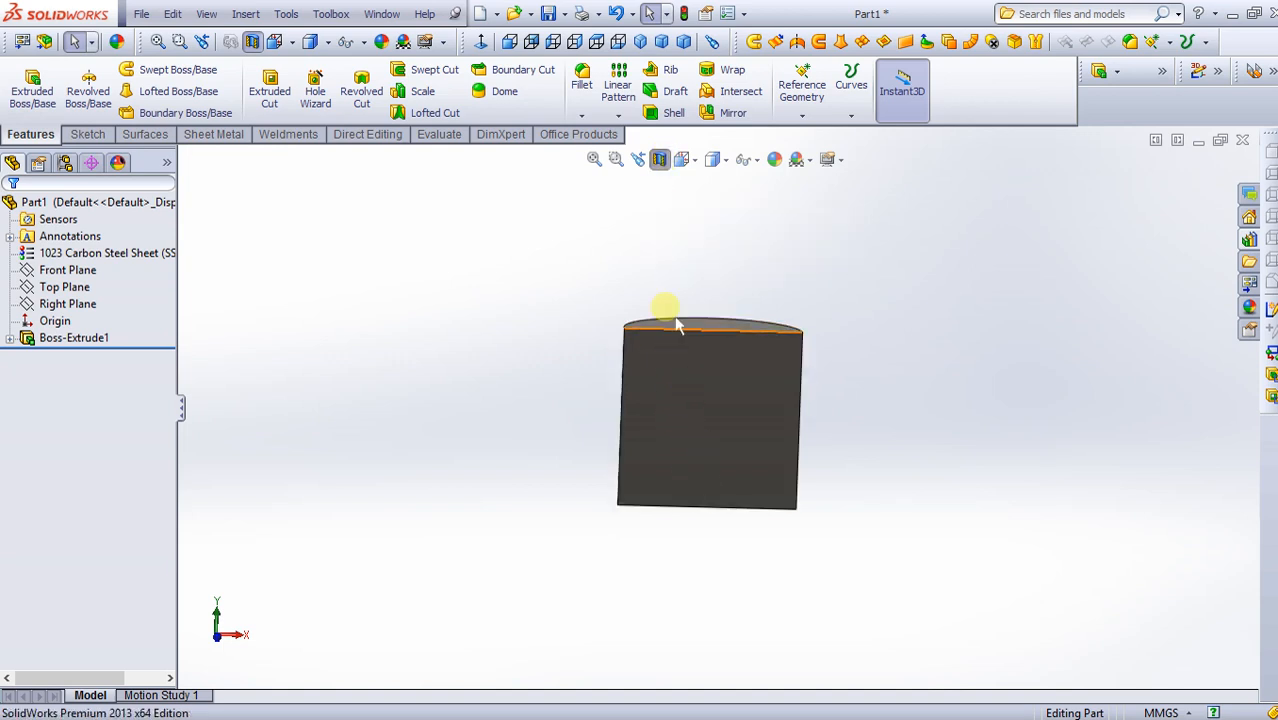
pyautogui.click(659, 159)
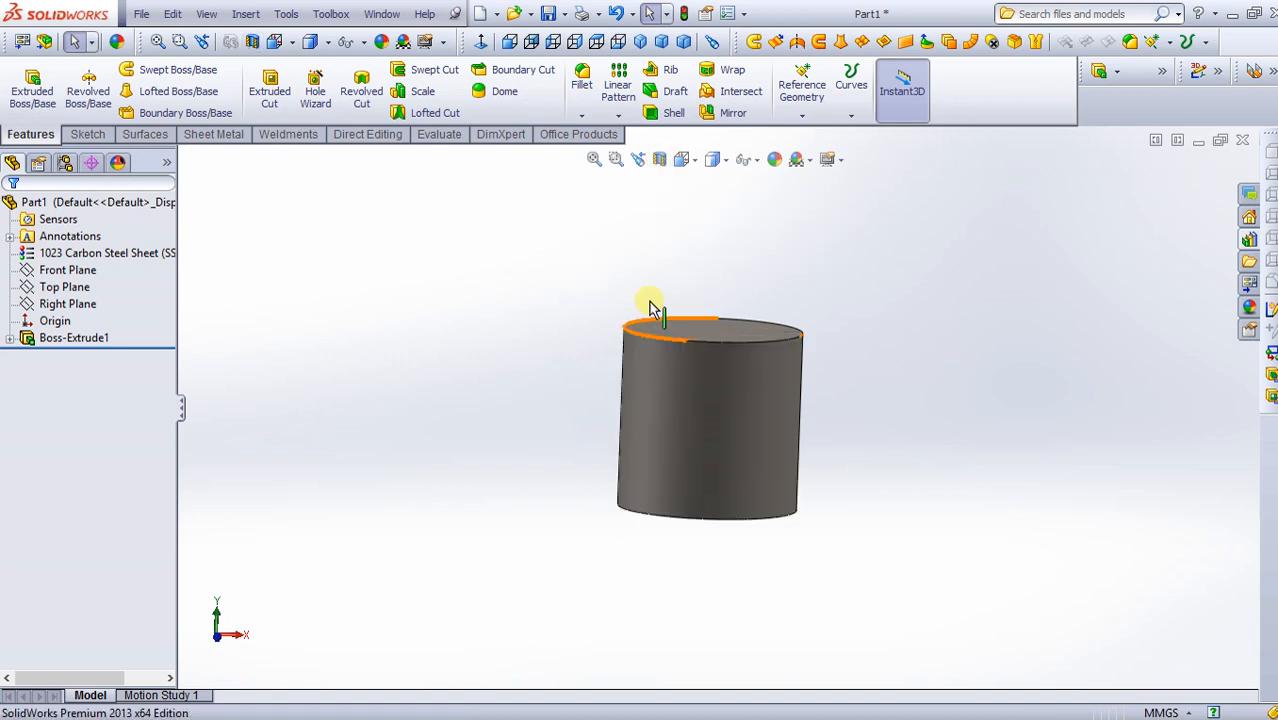
# Start a sketch on the cylinder's top face and orient the view normal to it.
pyautogui.moveTo(710, 322); pyautogui.dragTo(668, 372, button='middle')
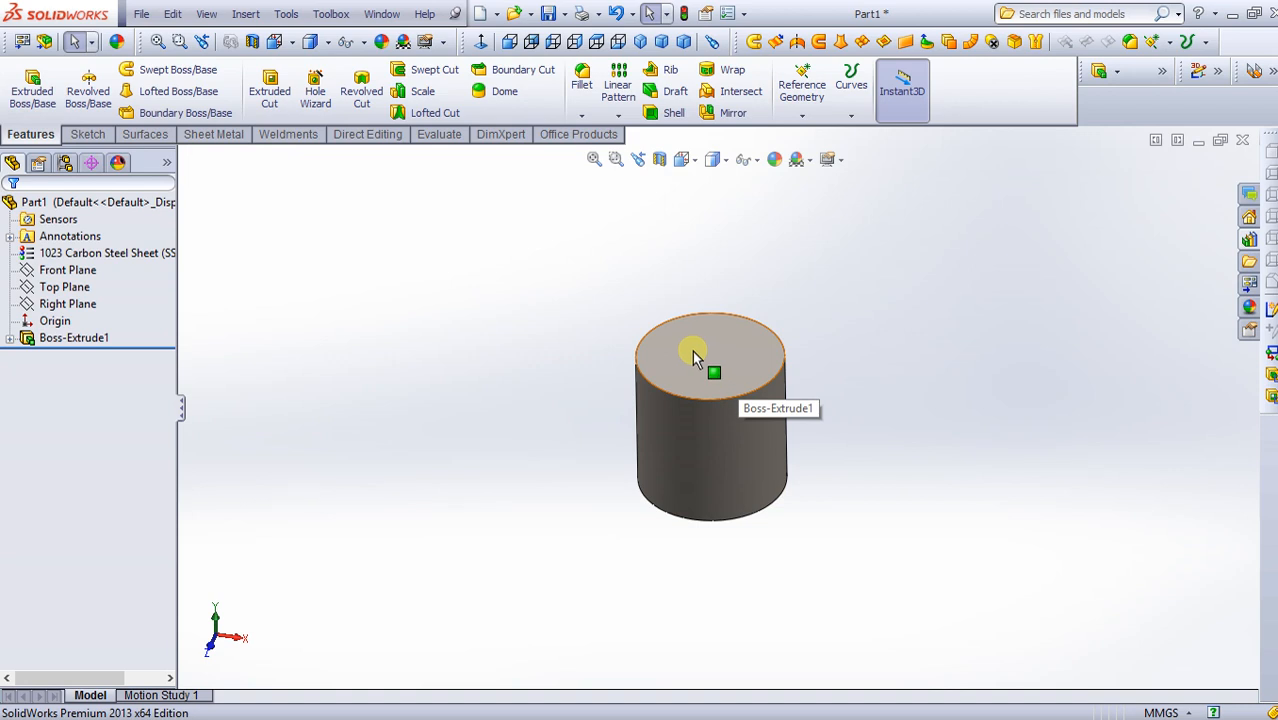
pyautogui.click(693, 352)
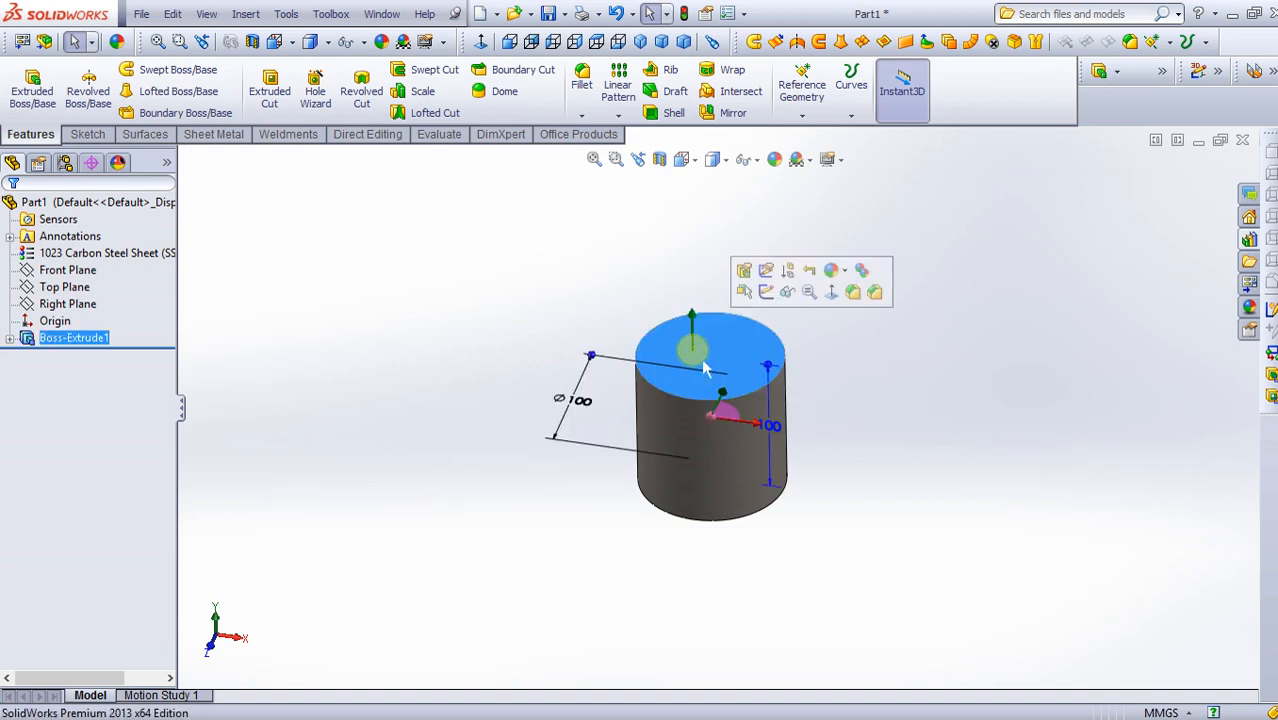
pyautogui.click(767, 292)
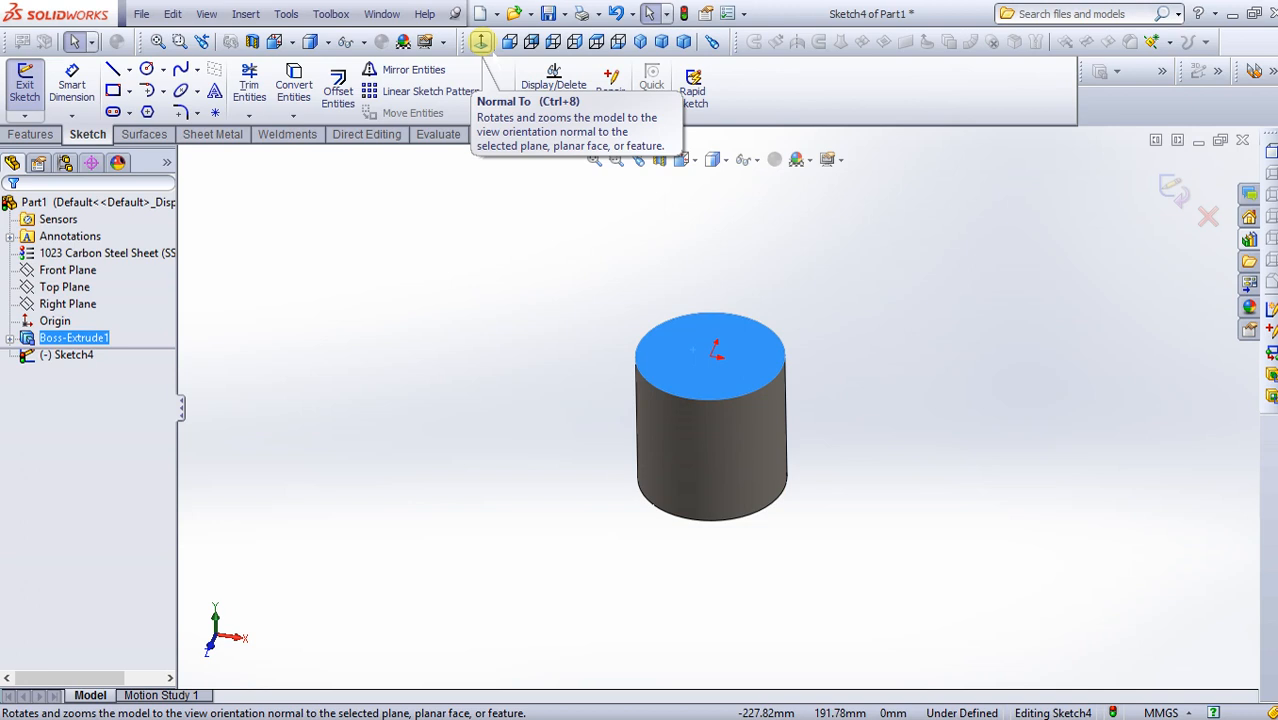
pyautogui.click(481, 41)
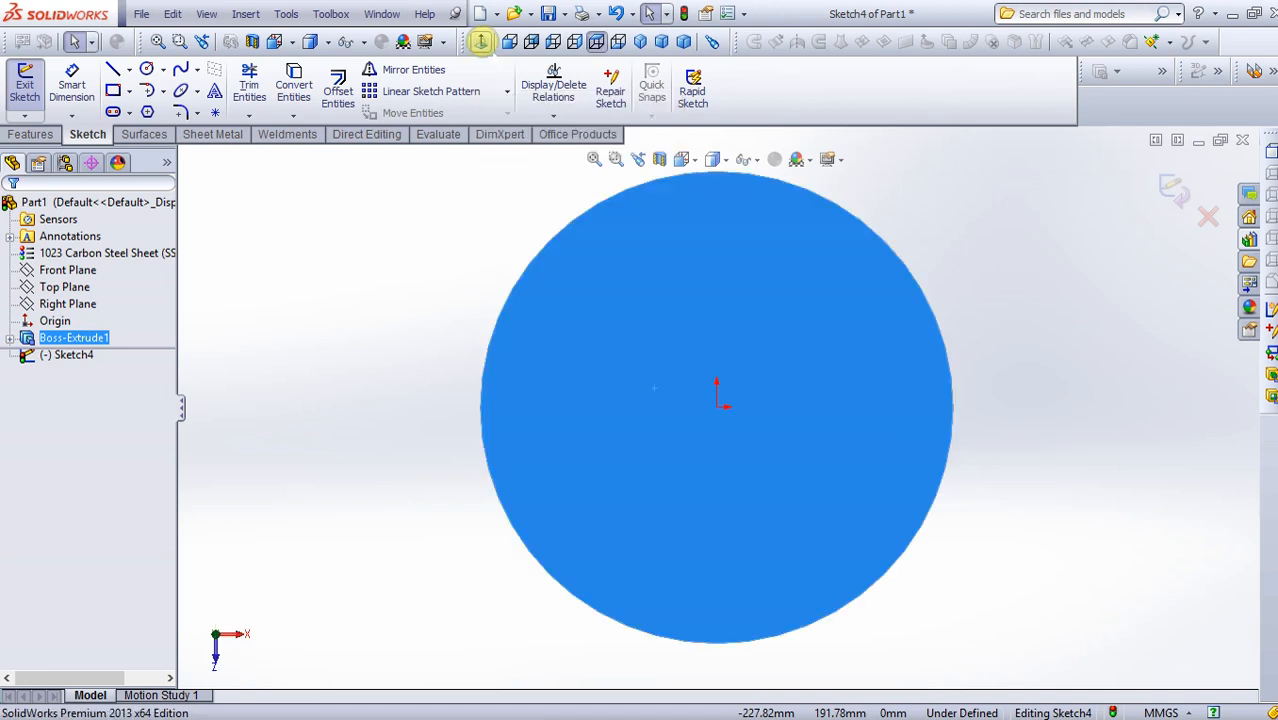
pyautogui.click(357, 328)
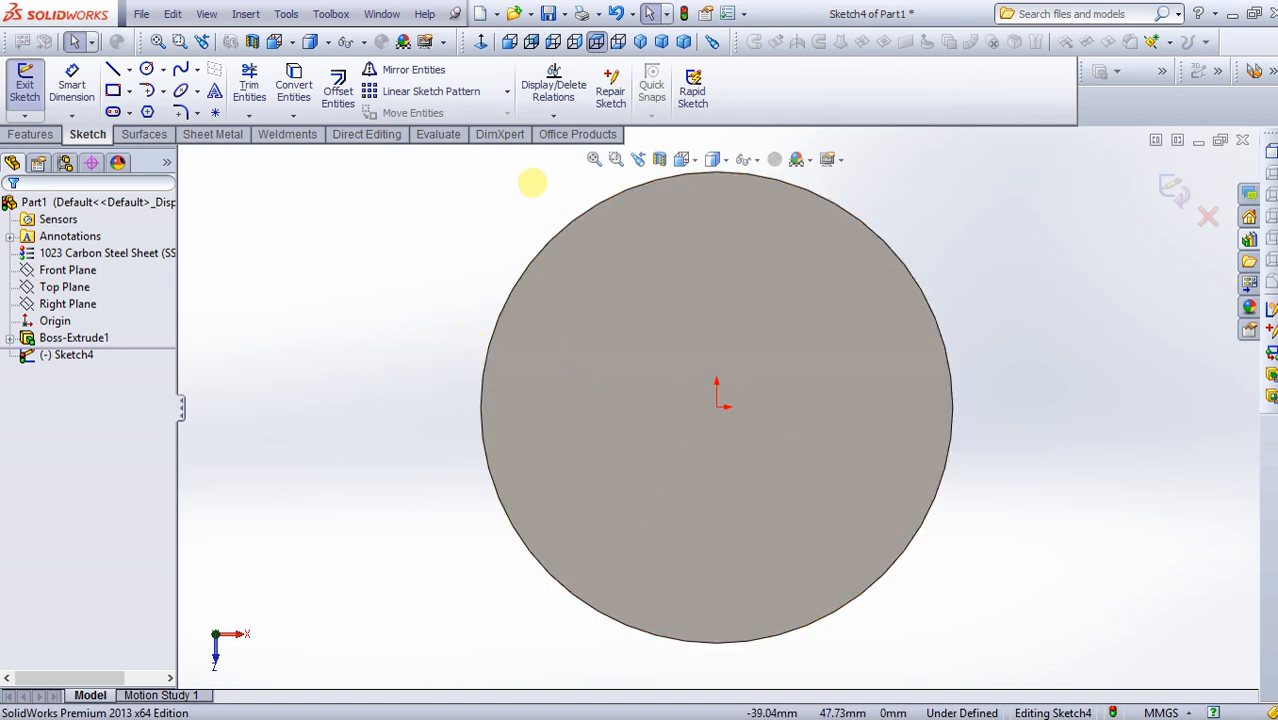
# Sketch a circle about 39 mm in diameter centred on the origin of the top face.
pyautogui.click(146, 69)
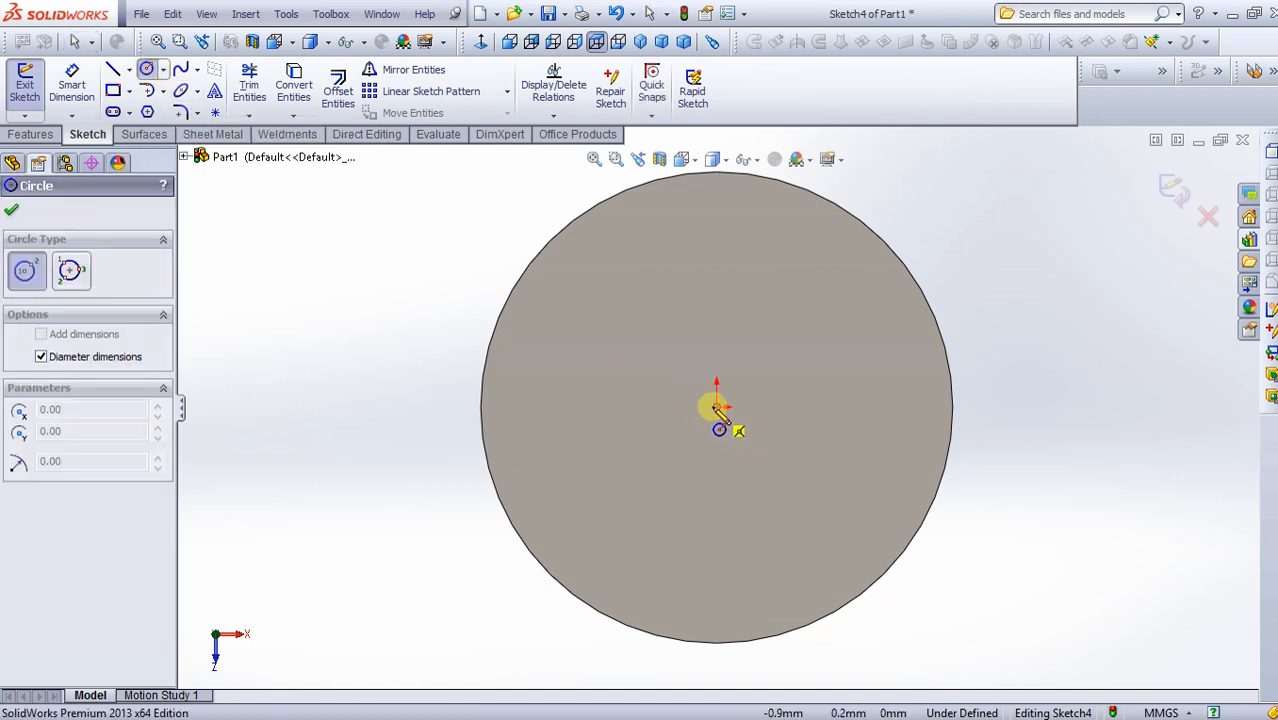
pyautogui.click(716, 407)
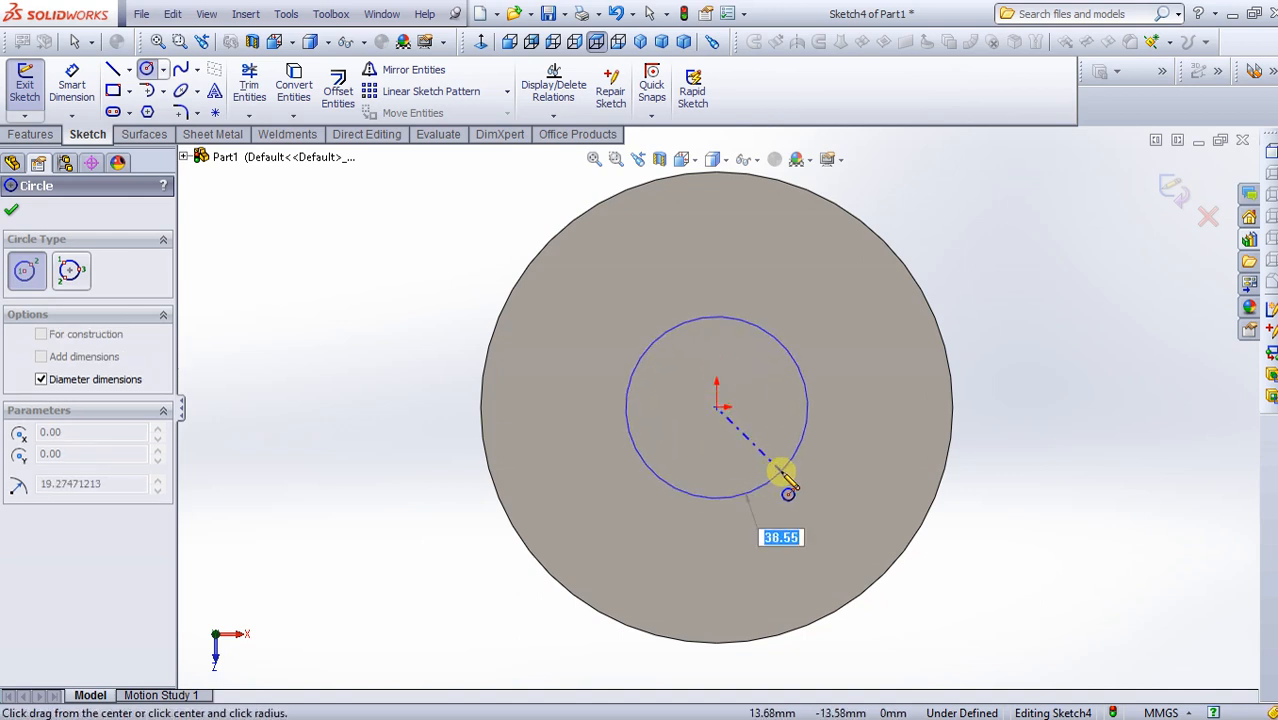
pyautogui.write('3')
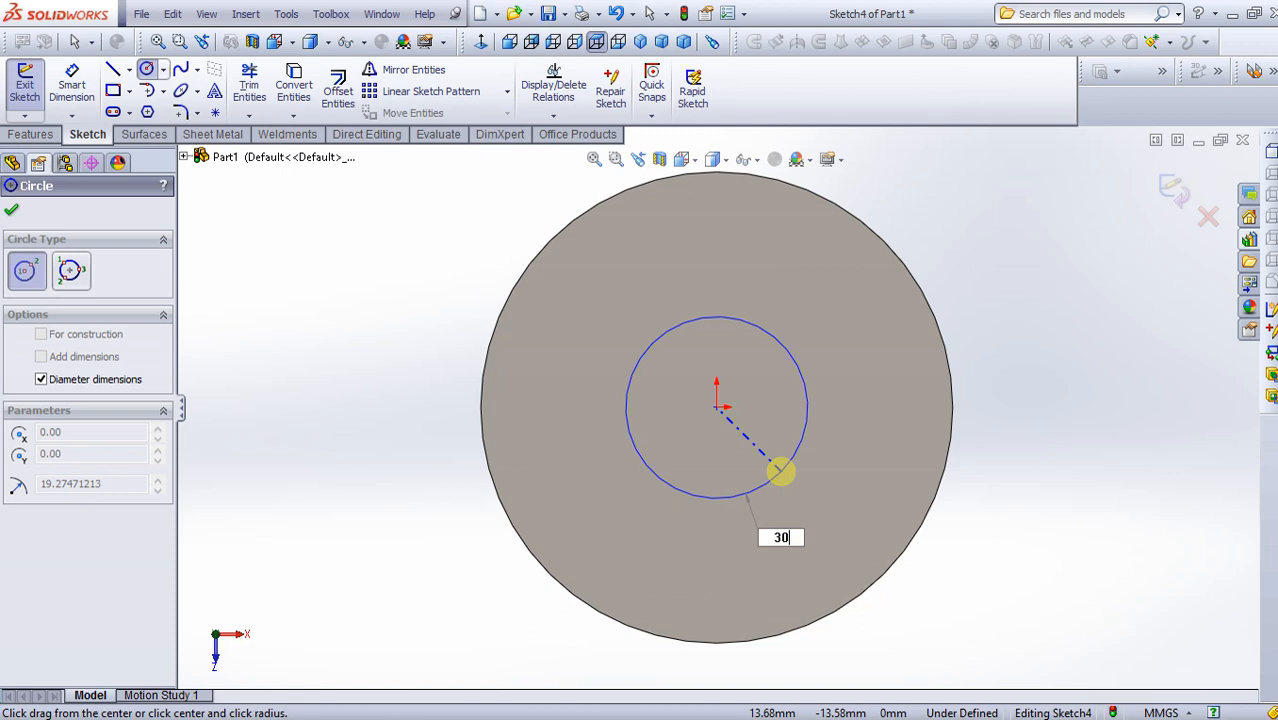
pyautogui.write('0')
pyautogui.click(780, 471)
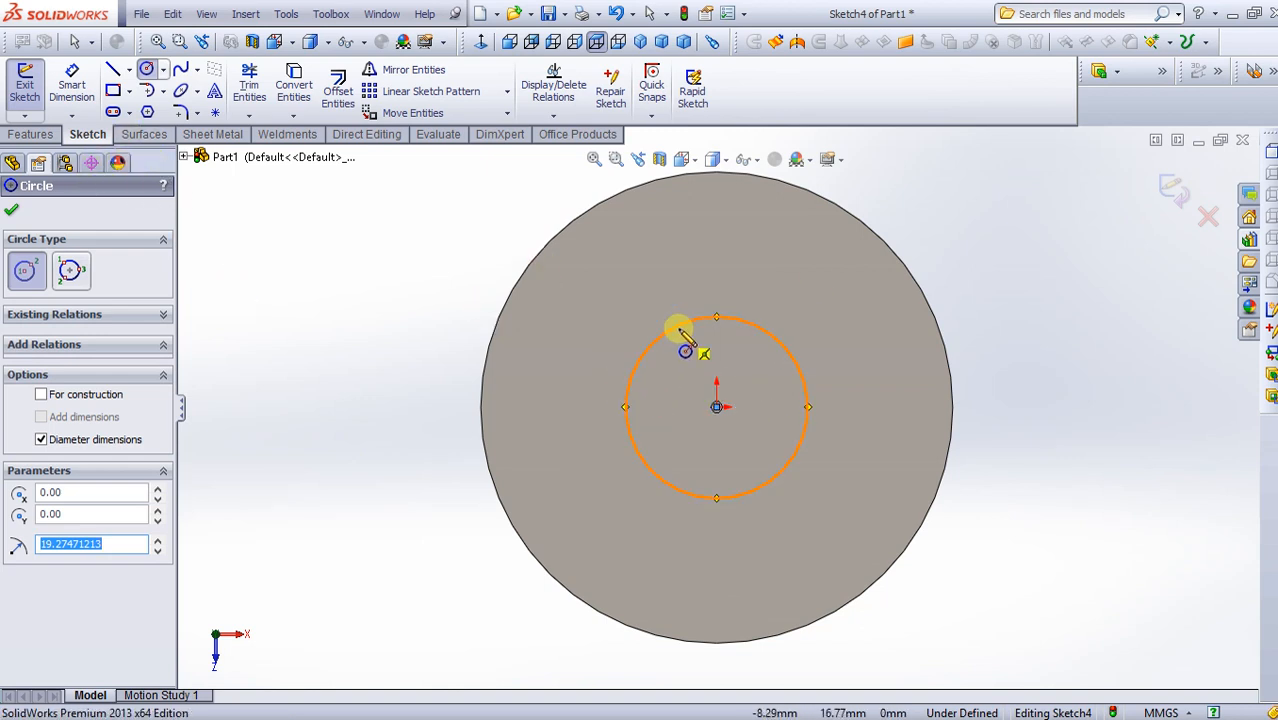
# Cut the circle through the whole cylinder with an Extruded Cut set to Through All, and inspect the hole.
pyautogui.click(30, 134)
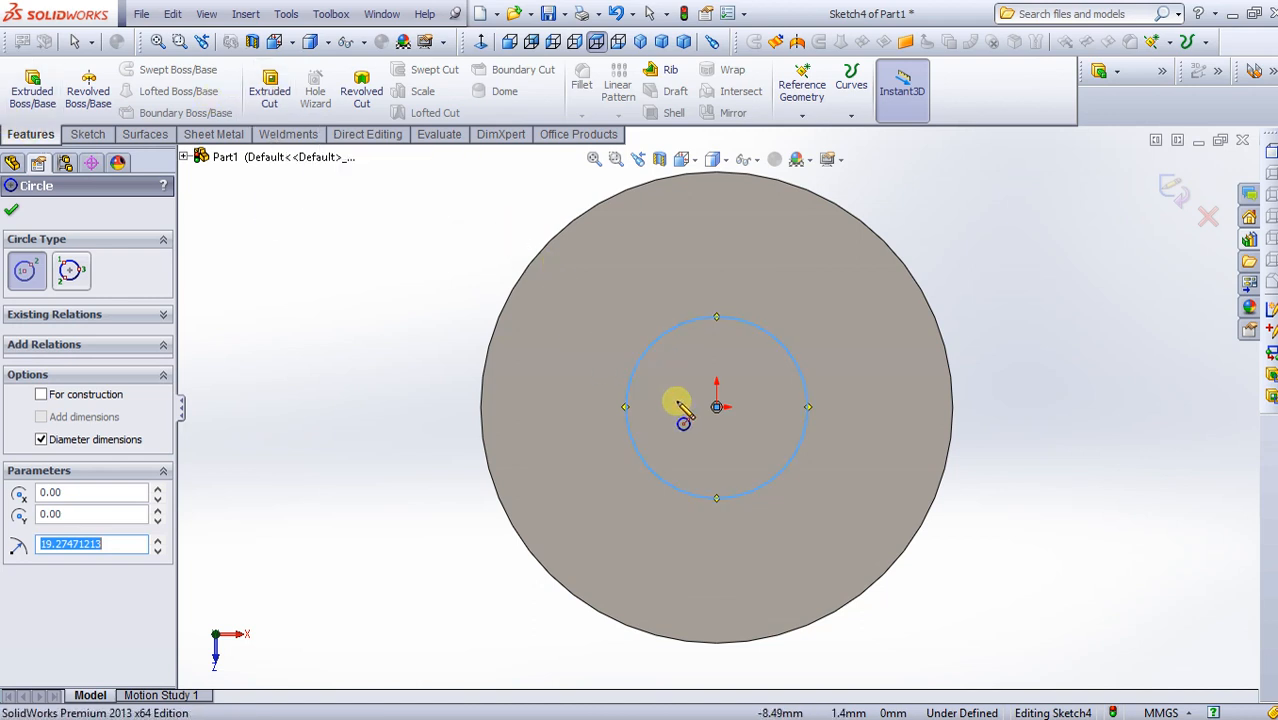
pyautogui.click(283, 112)
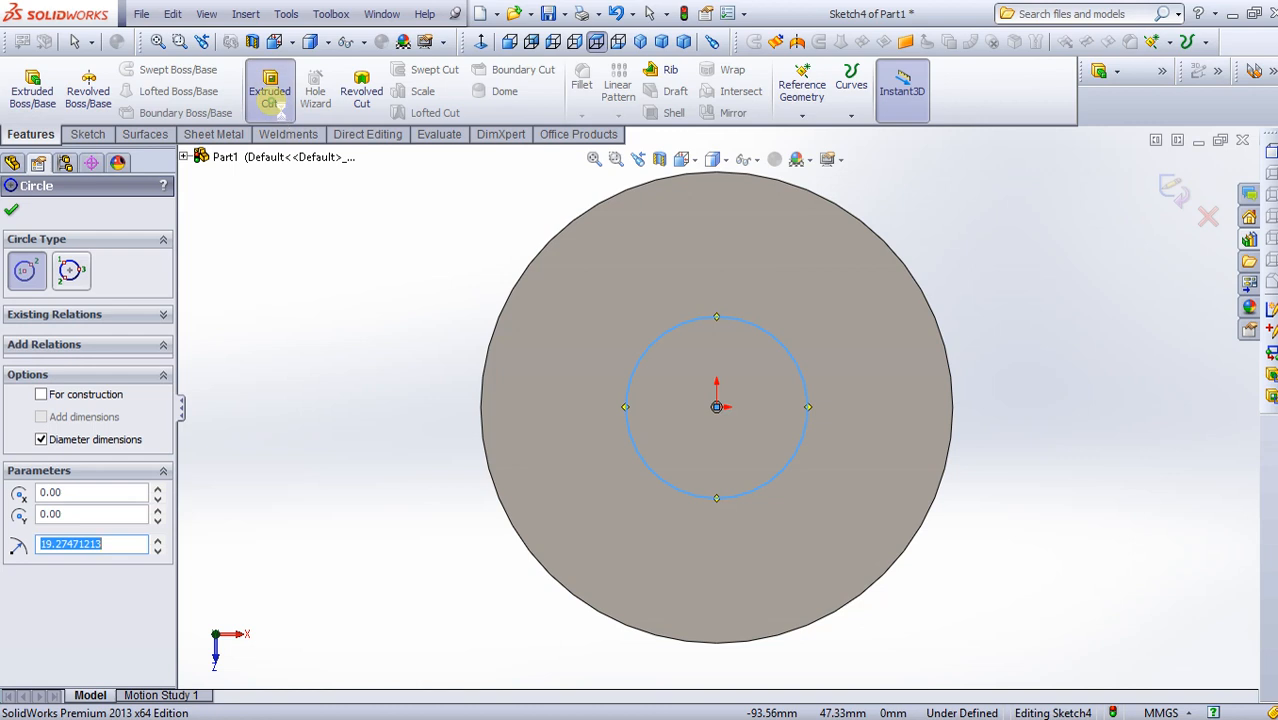
pyautogui.moveTo(592, 469); pyautogui.dragTo(557, 254, button='middle')
pyautogui.moveTo(465, 451); pyautogui.dragTo(456, 392, button='middle')
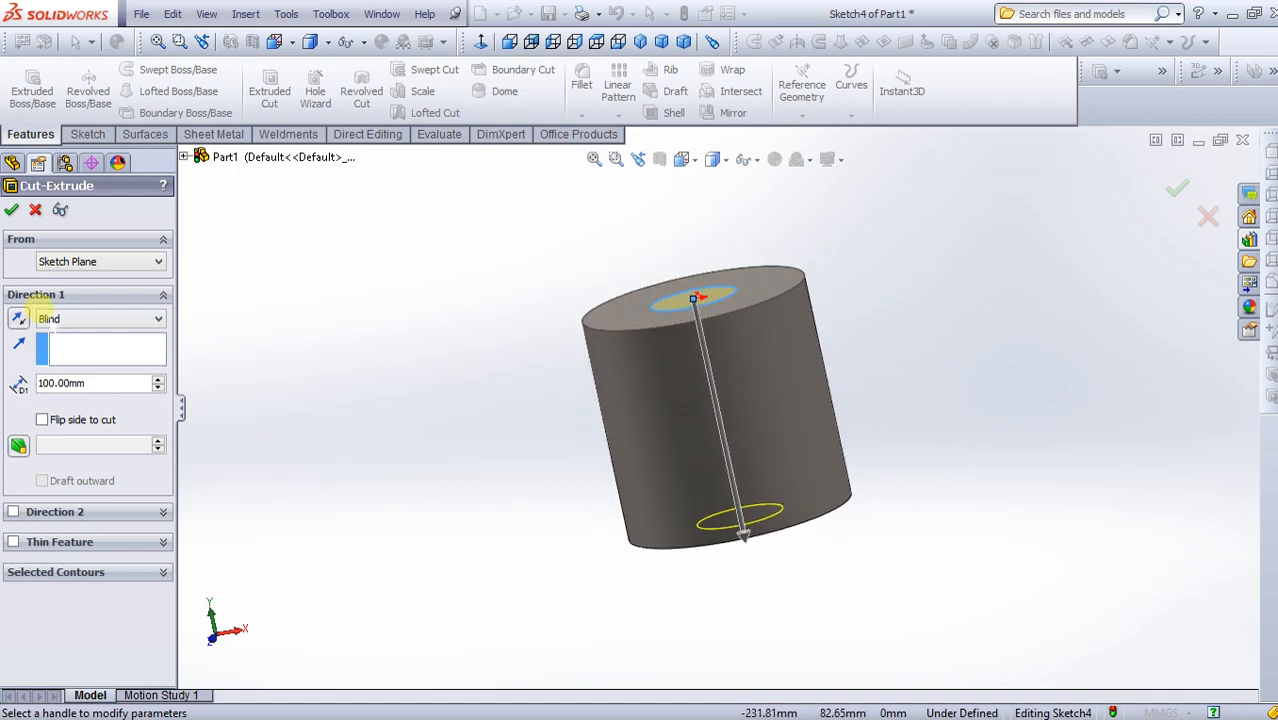
pyautogui.click(48, 318)
pyautogui.click(58, 347)
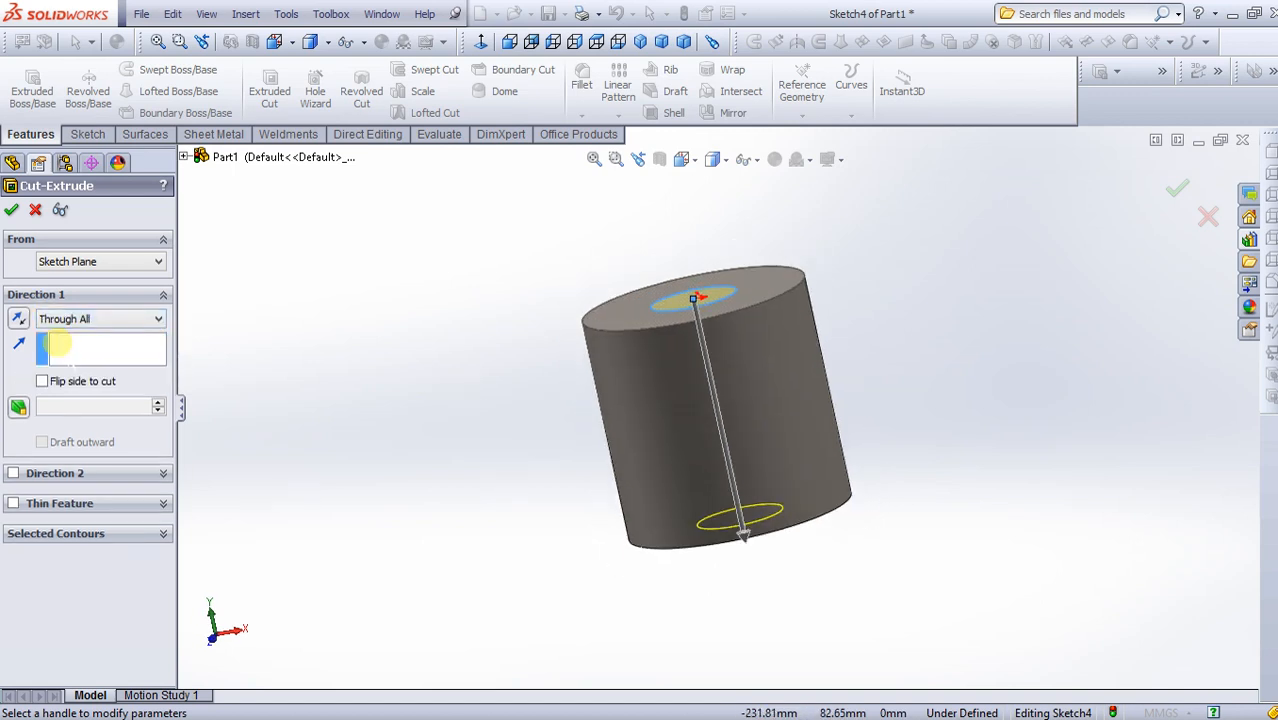
pyautogui.click(746, 545)
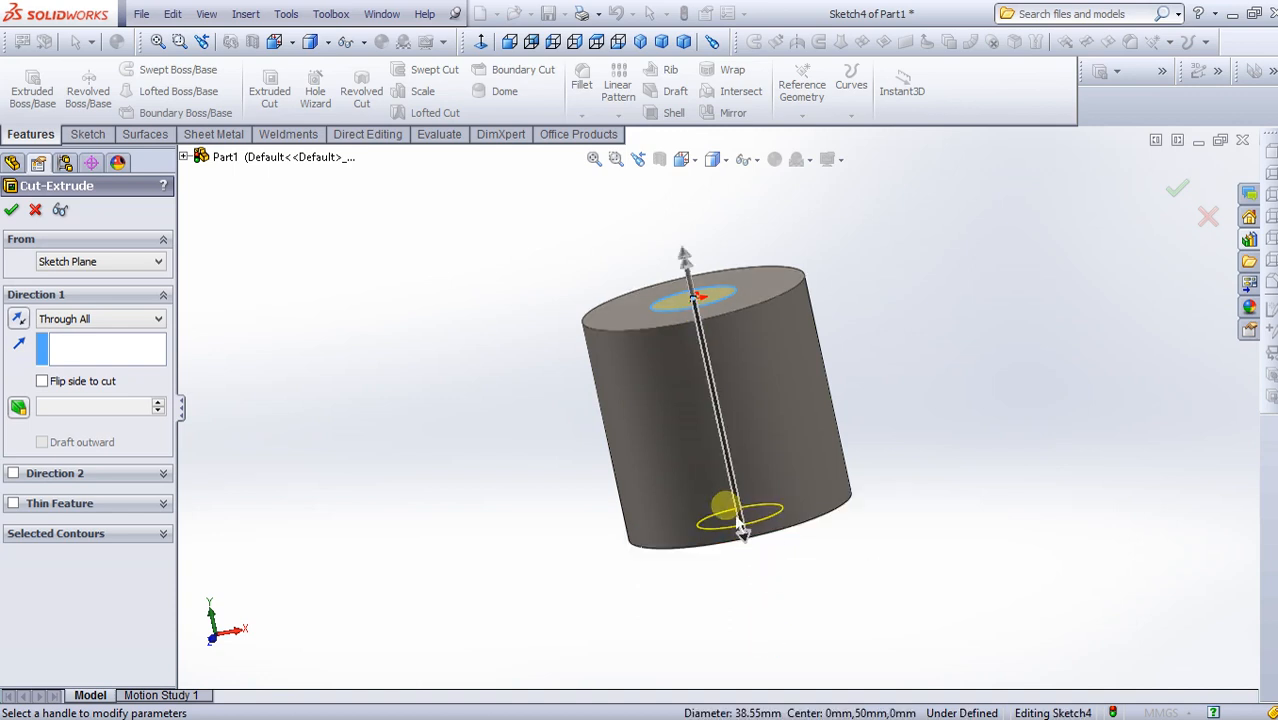
pyautogui.moveTo(741, 536); pyautogui.dragTo(756, 638)
pyautogui.click(11, 210)
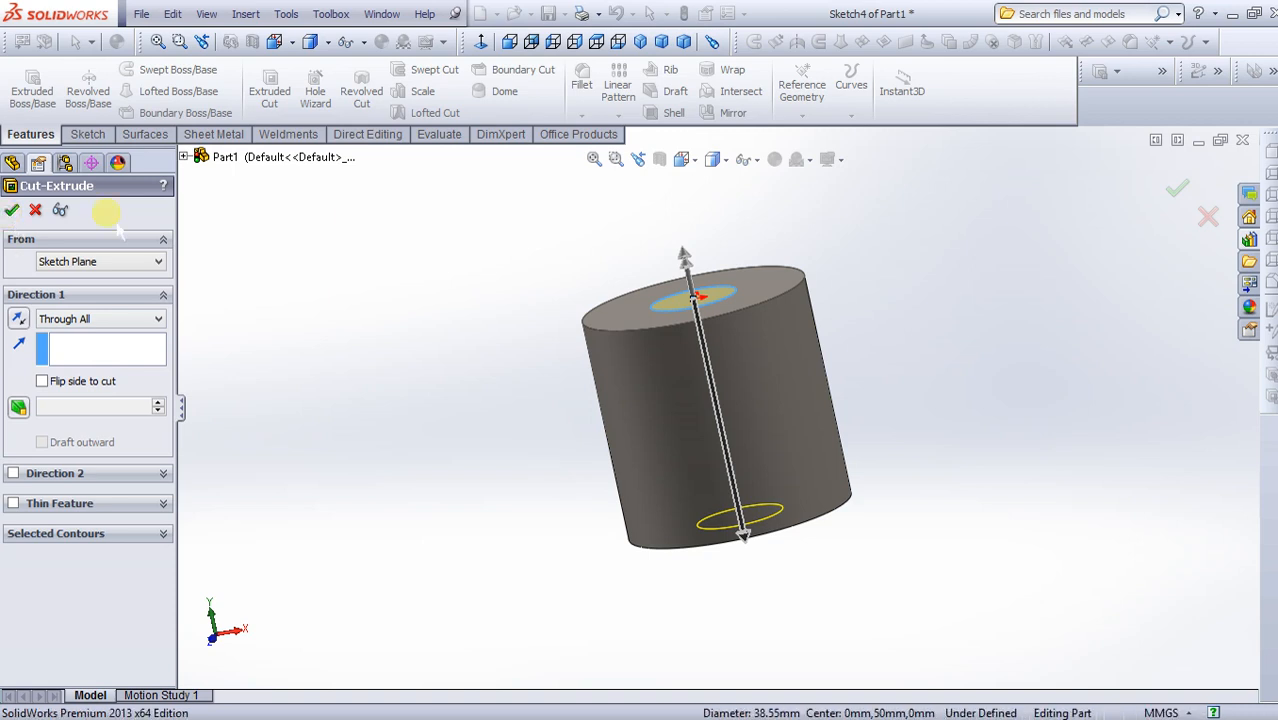
pyautogui.moveTo(432, 303); pyautogui.dragTo(608, 316, button='middle')
pyautogui.moveTo(506, 288); pyautogui.dragTo(602, 428, button='middle')
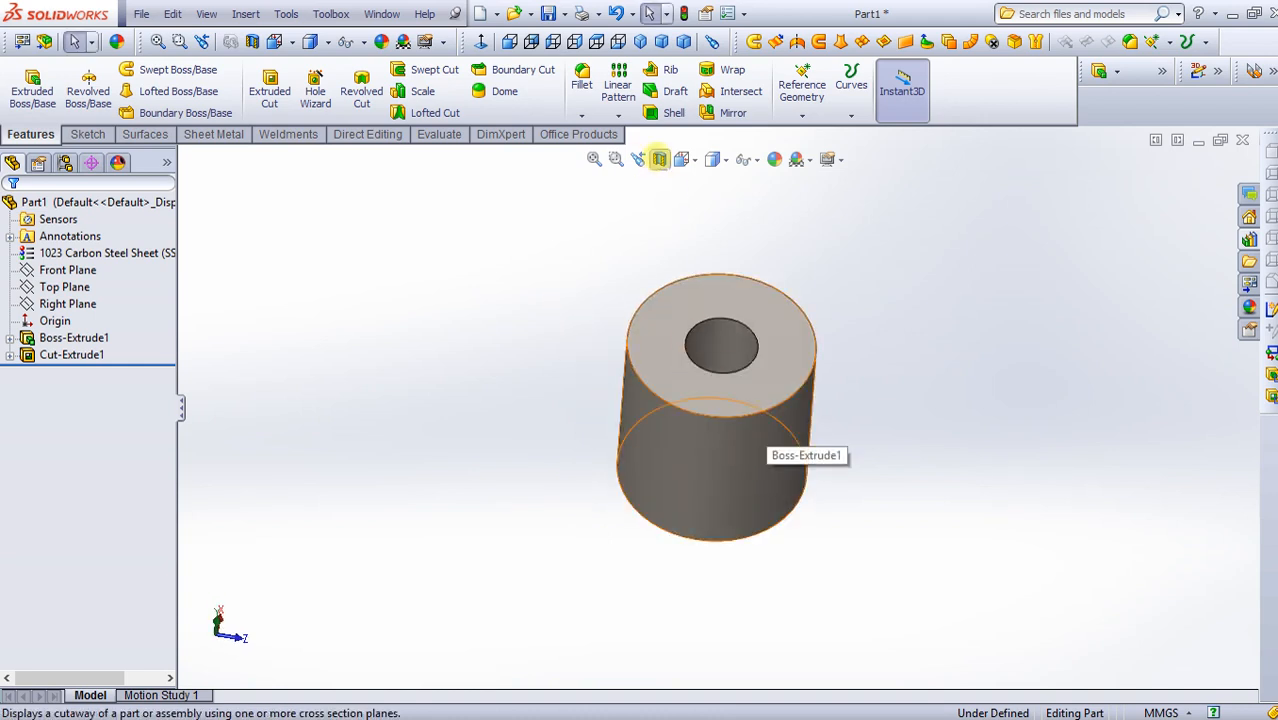
# Section the bored cylinder along the Front Plane, view the cut face straight on, and switch back to the full model.
pyautogui.click(638, 163)
pyautogui.moveTo(546, 420); pyautogui.dragTo(172, 499, button='middle')
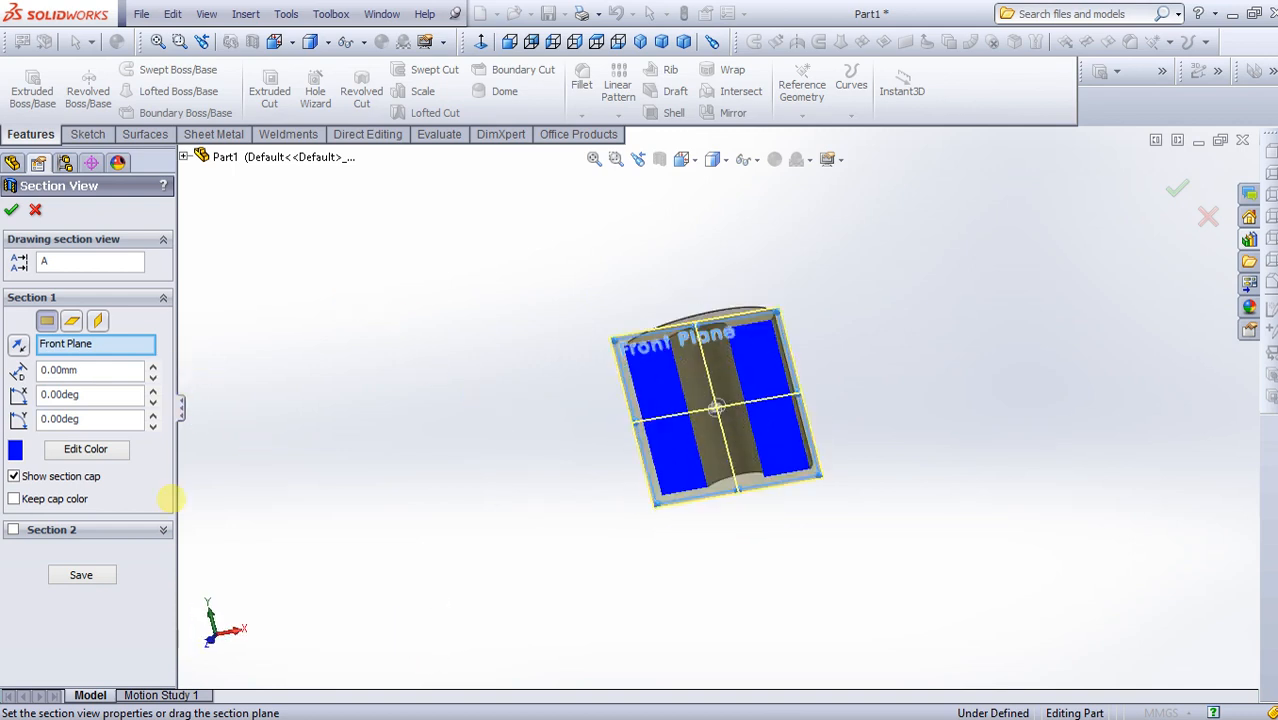
pyautogui.click(11, 209)
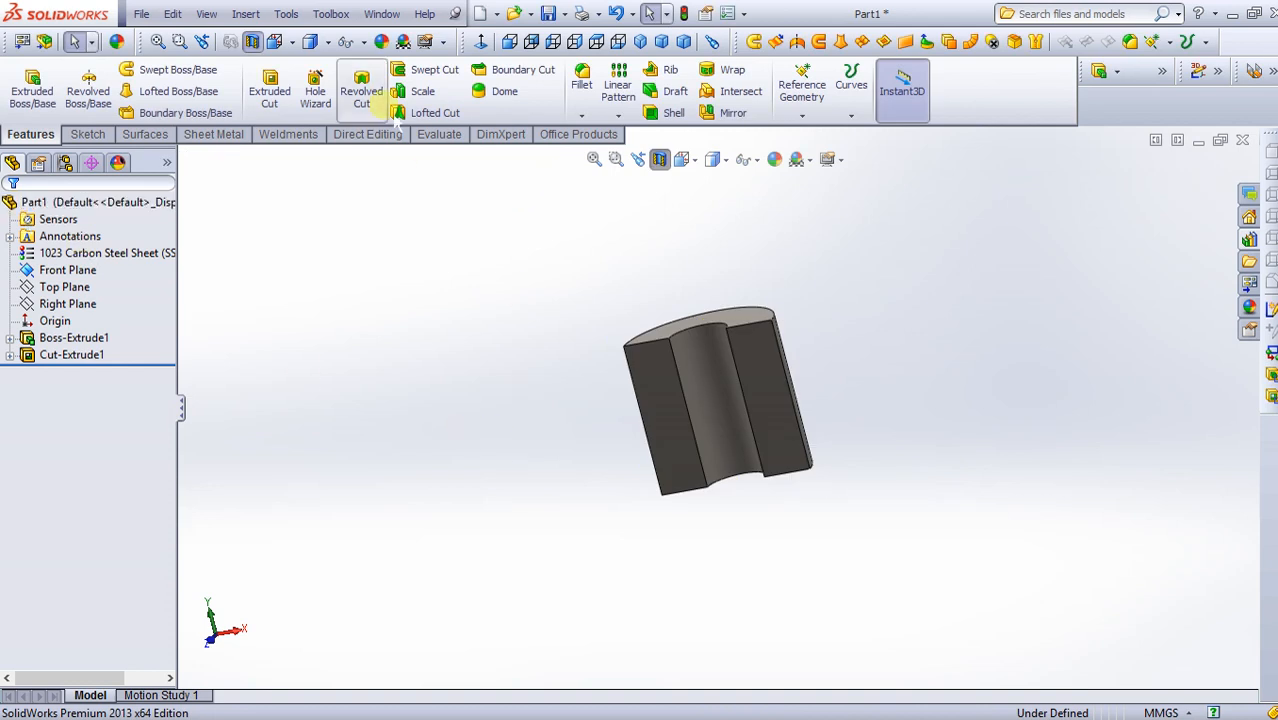
pyautogui.click(481, 42)
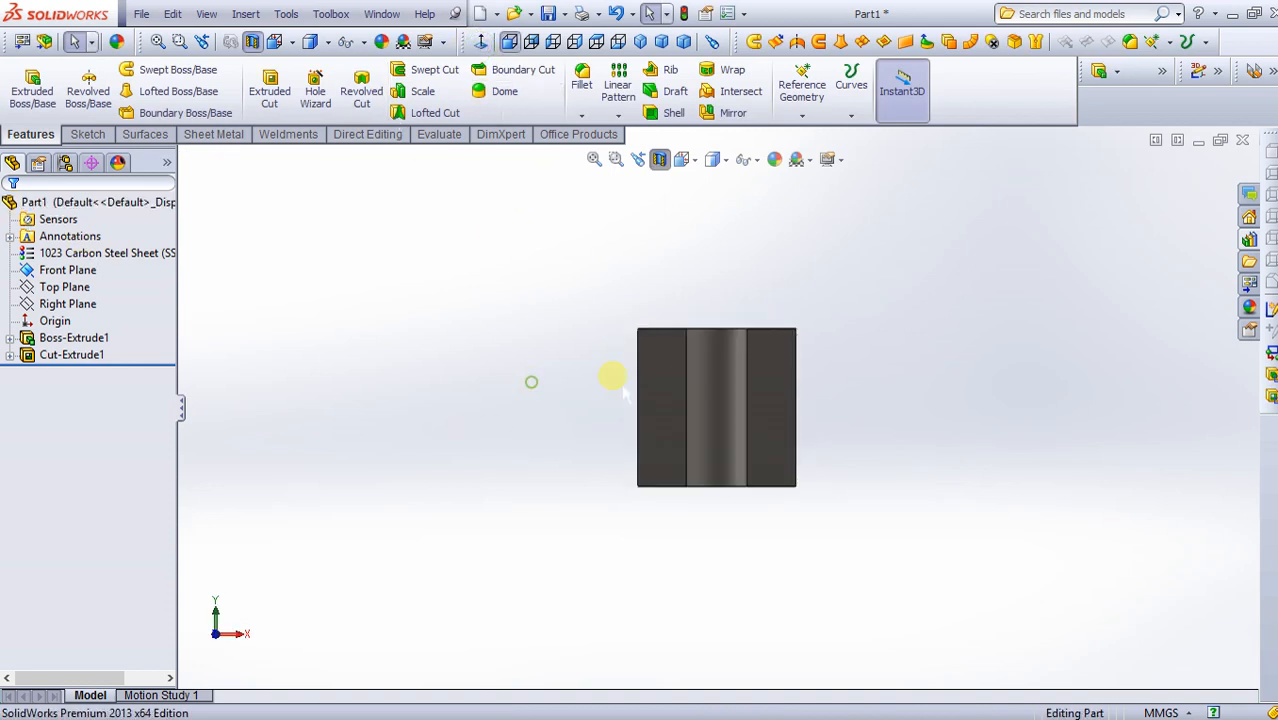
pyautogui.scroll(-2, 700, 395)
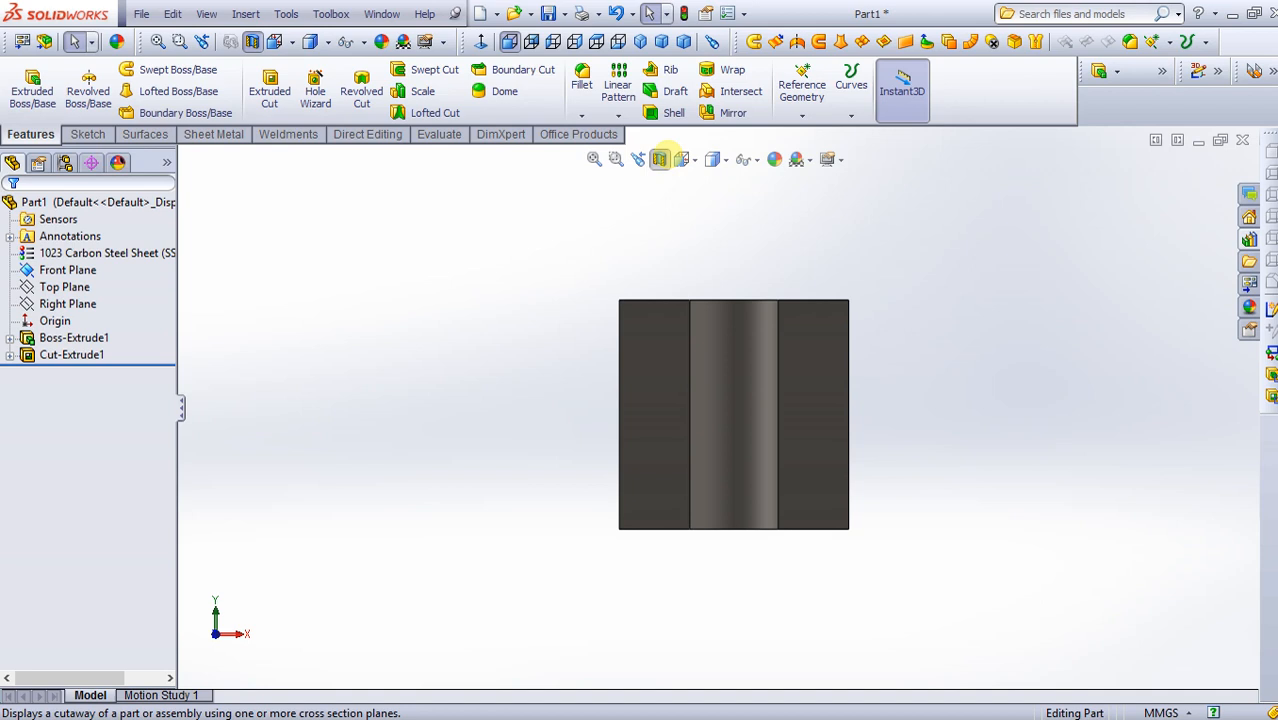
pyautogui.click(659, 160)
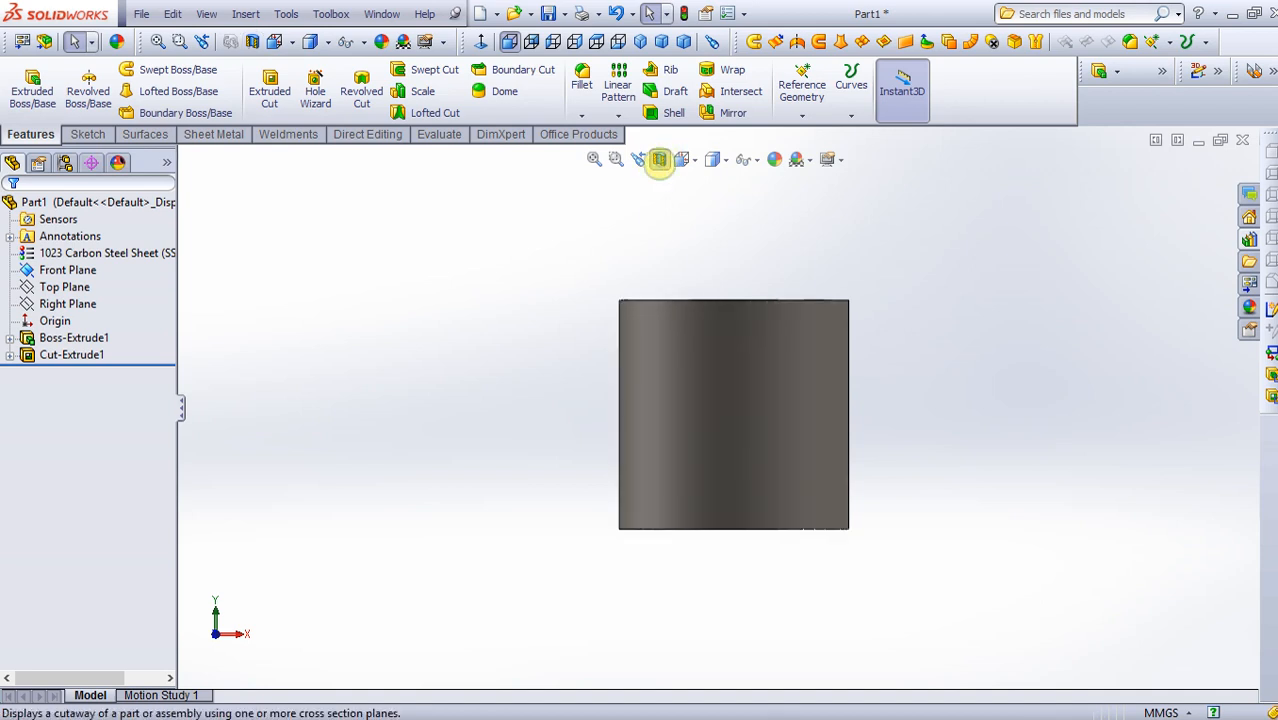
# View the bored cylinder in the standard Top orientation and then in the Front orientation.
pyautogui.moveTo(395, 282); pyautogui.dragTo(395, 434, button='middle')
pyautogui.scroll(1, 510, 410)
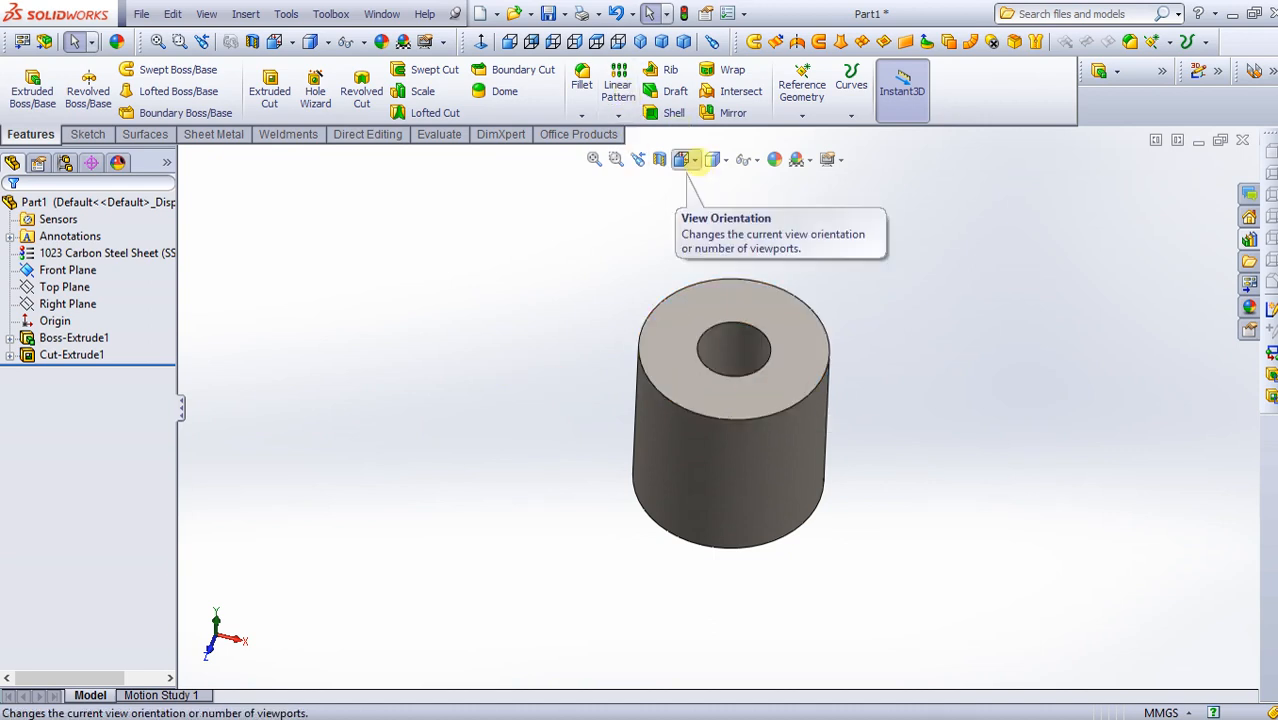
pyautogui.click(688, 162)
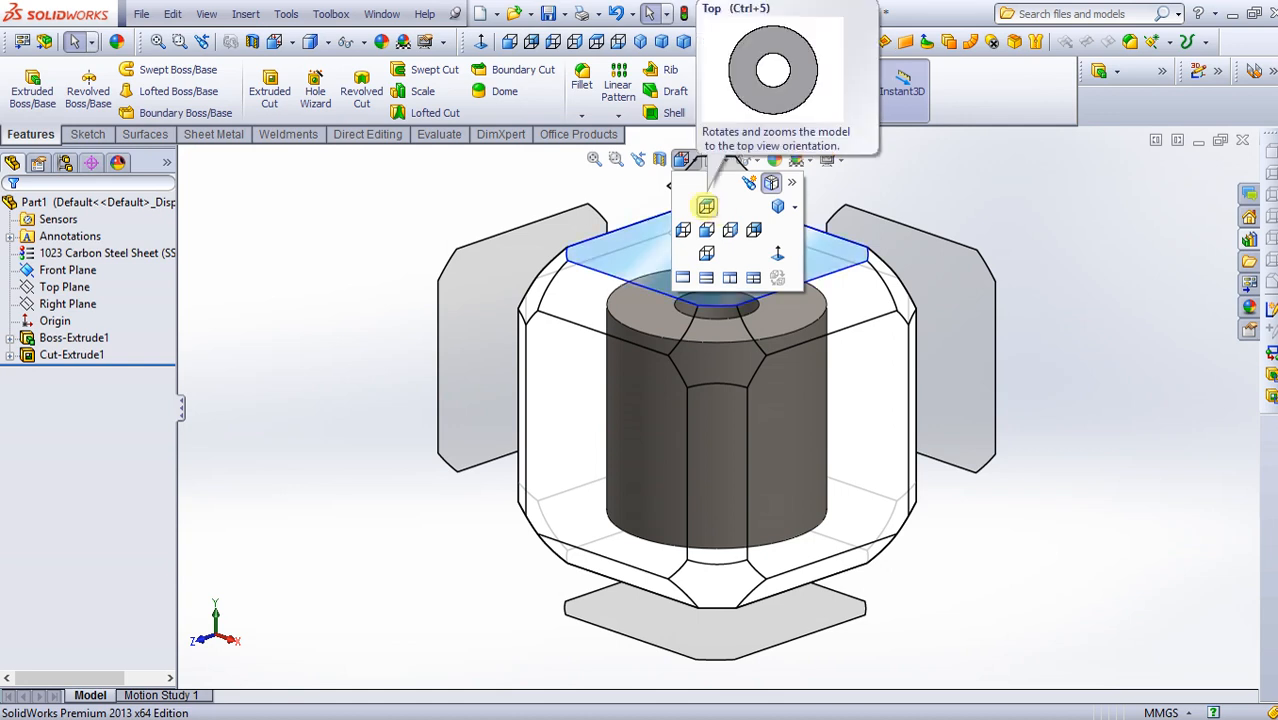
pyautogui.click(706, 206)
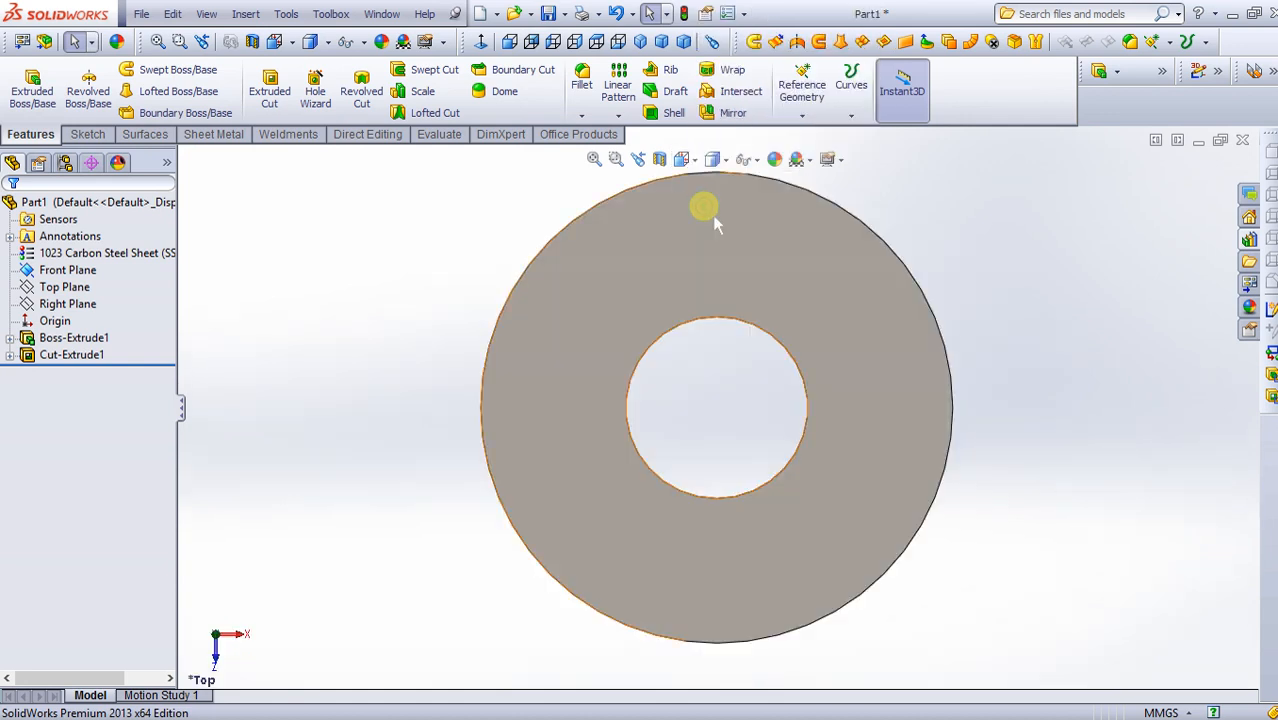
pyautogui.click(700, 166)
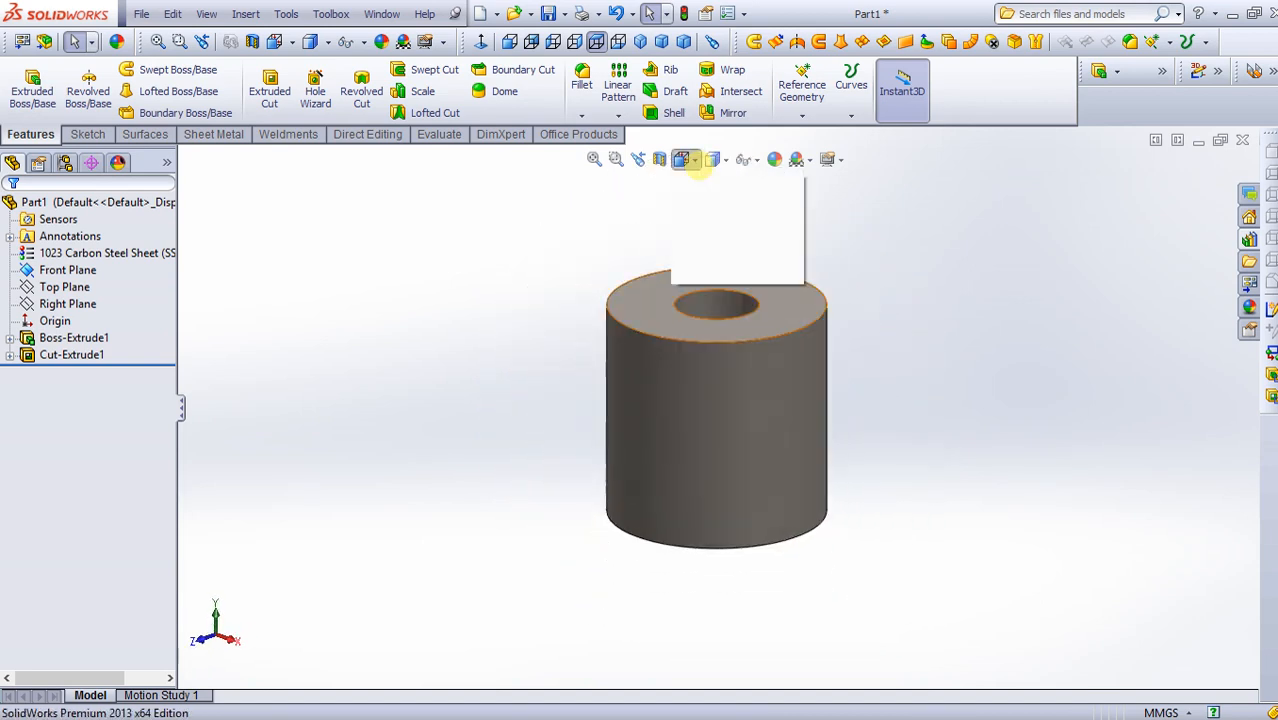
pyautogui.click(695, 163)
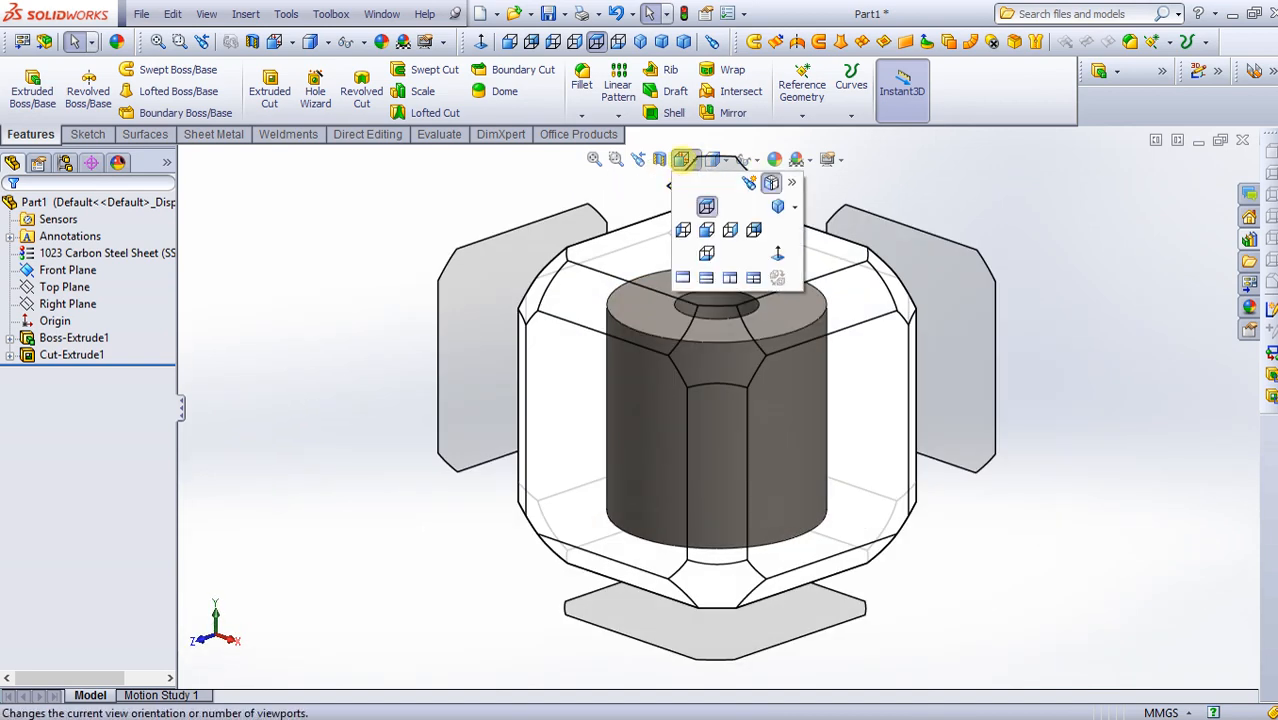
pyautogui.click(707, 233)
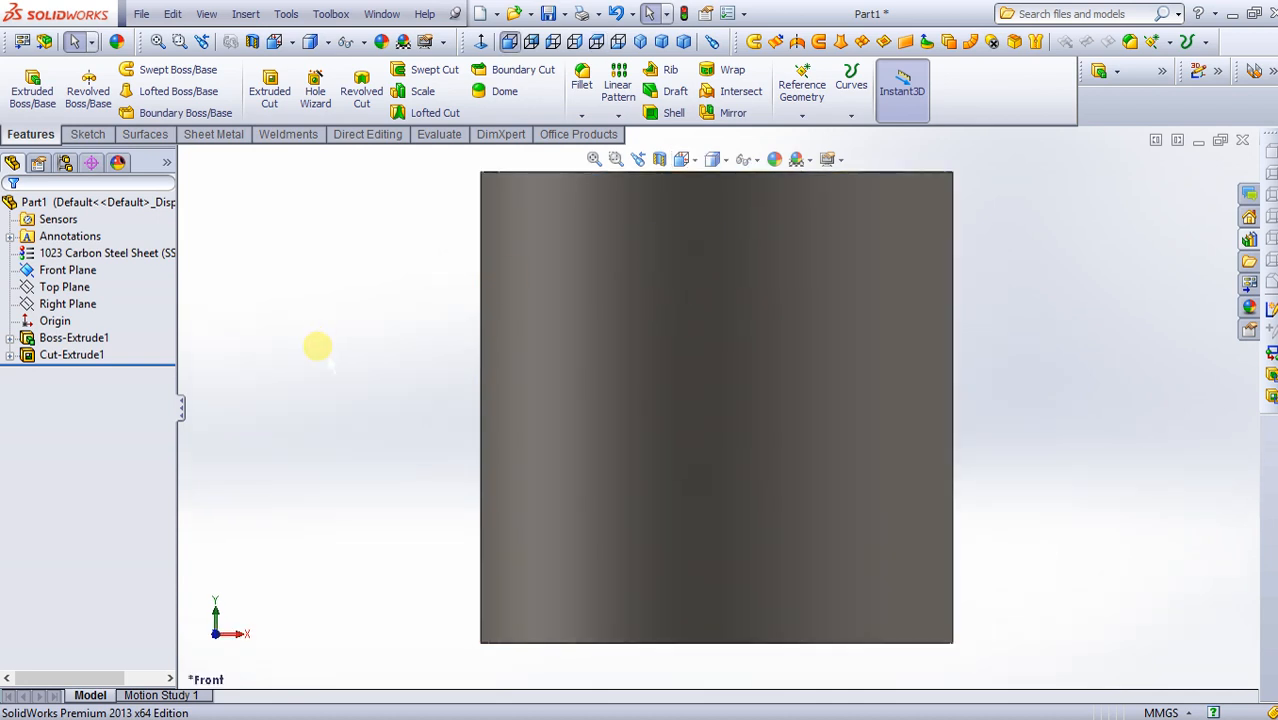
# Orient the part to its front face and then to the isometric corner using the view selector cube.
pyautogui.press('space')
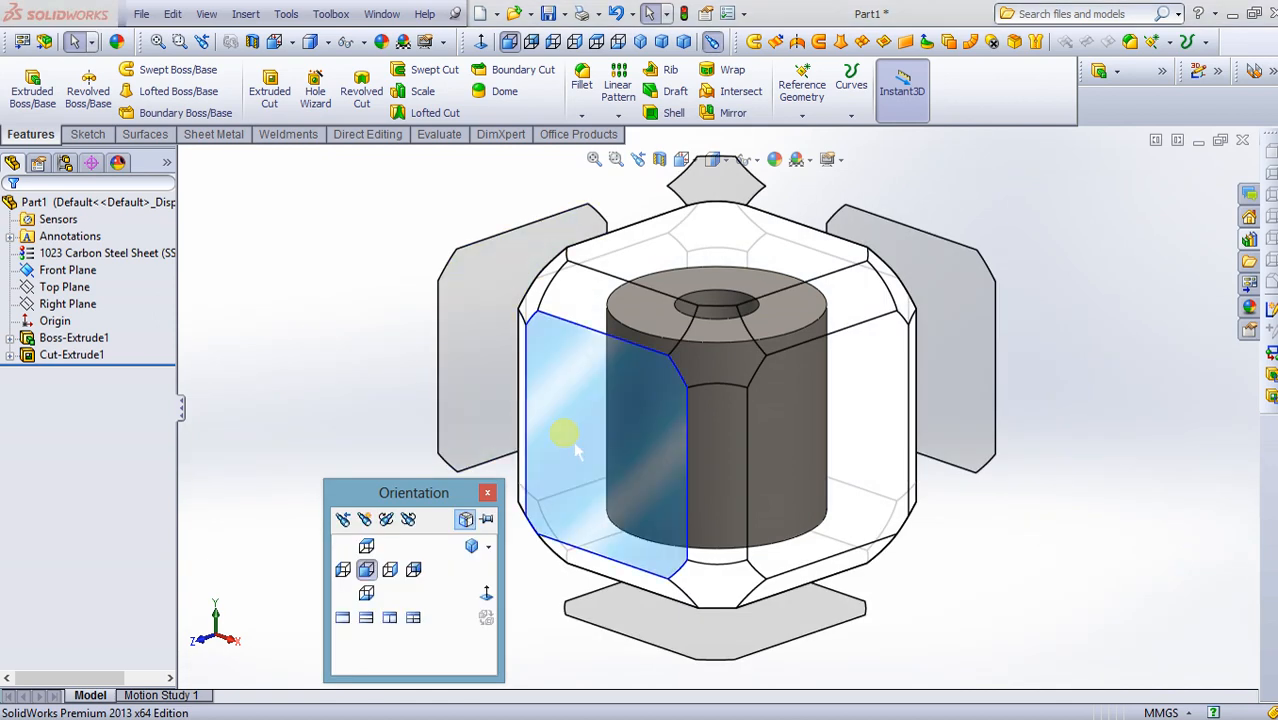
pyautogui.click(574, 447)
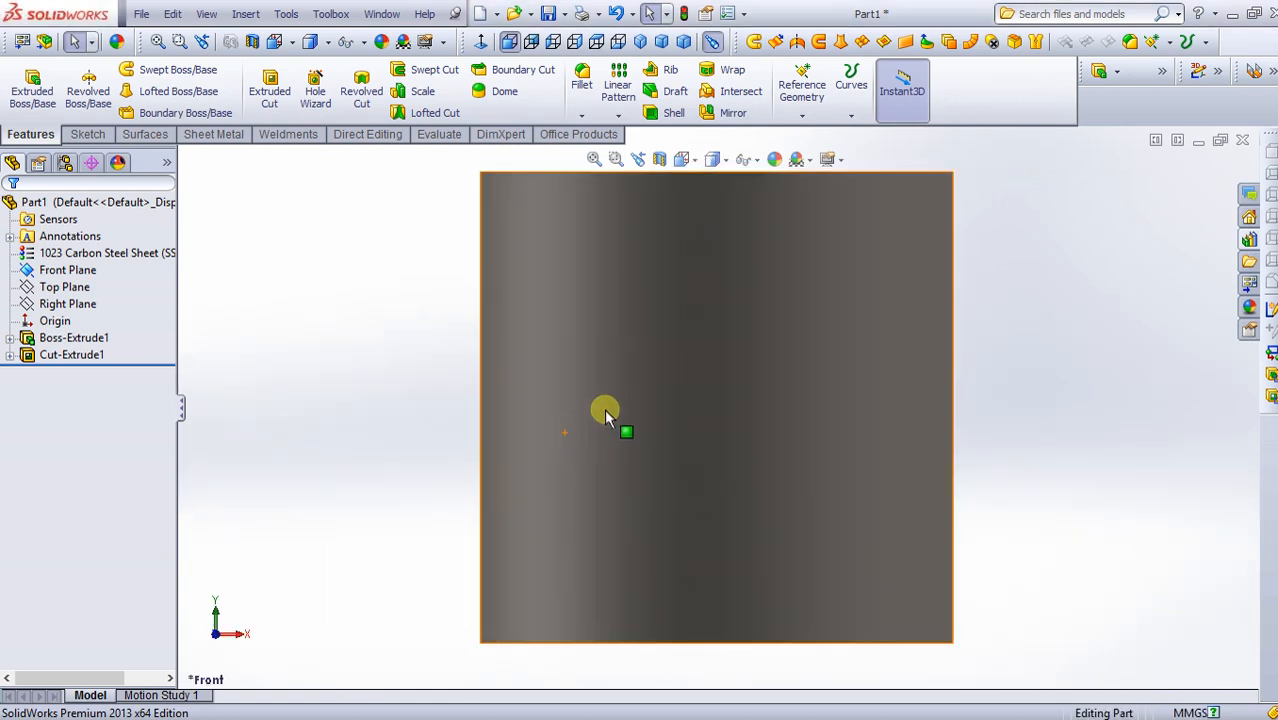
pyautogui.press('space')
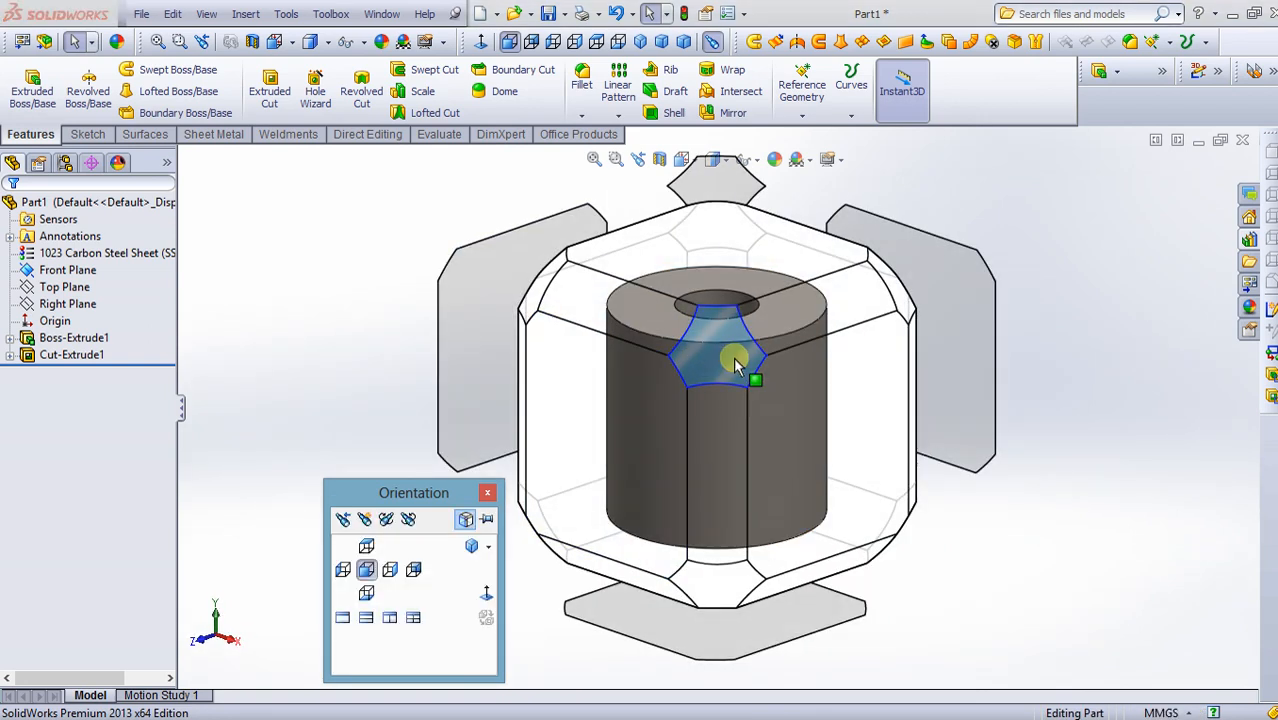
pyautogui.click(733, 357)
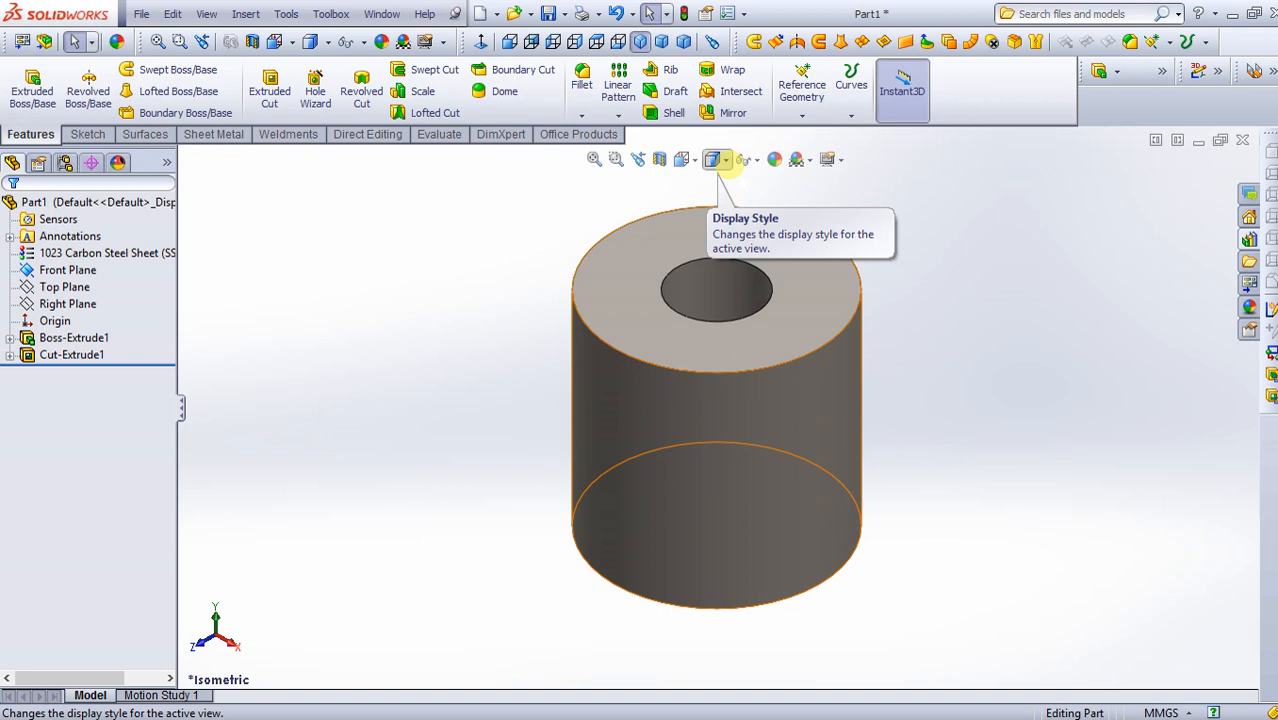
# Compare the cylinder in the wireframe, hidden lines visible, hidden lines removed and shaded display styles.
pyautogui.click(726, 161)
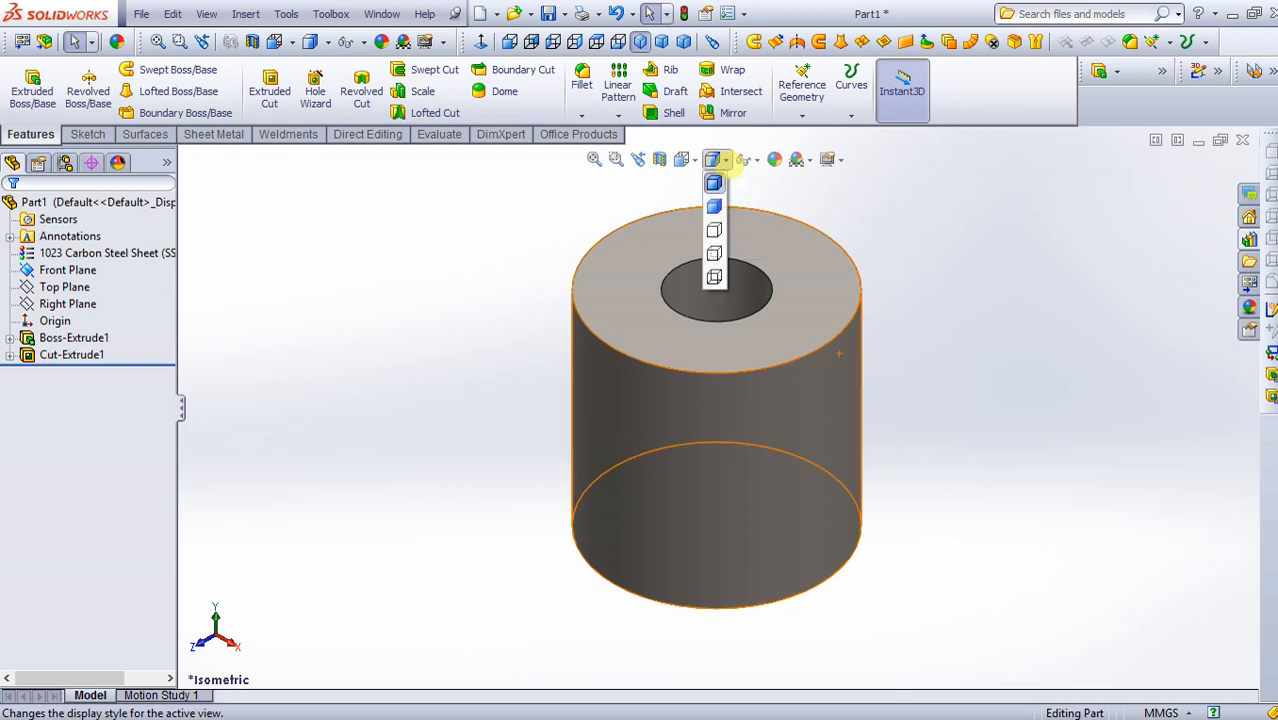
pyautogui.click(716, 280)
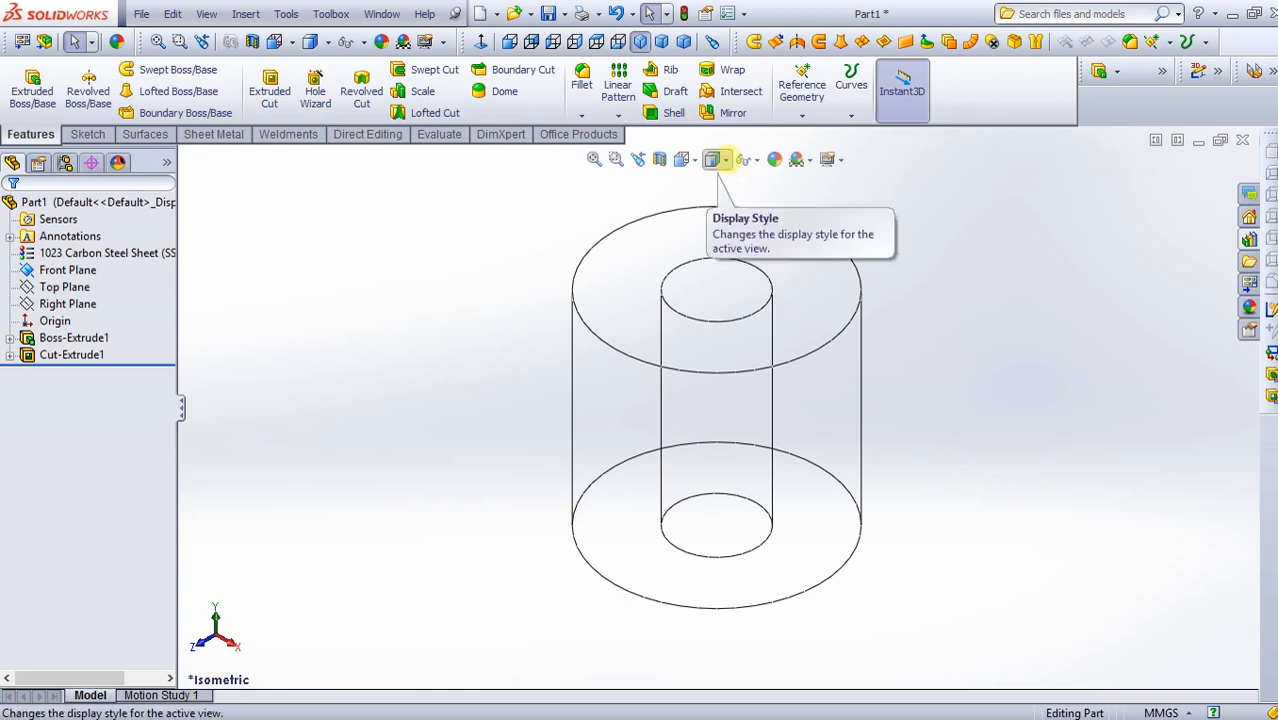
pyautogui.click(716, 164)
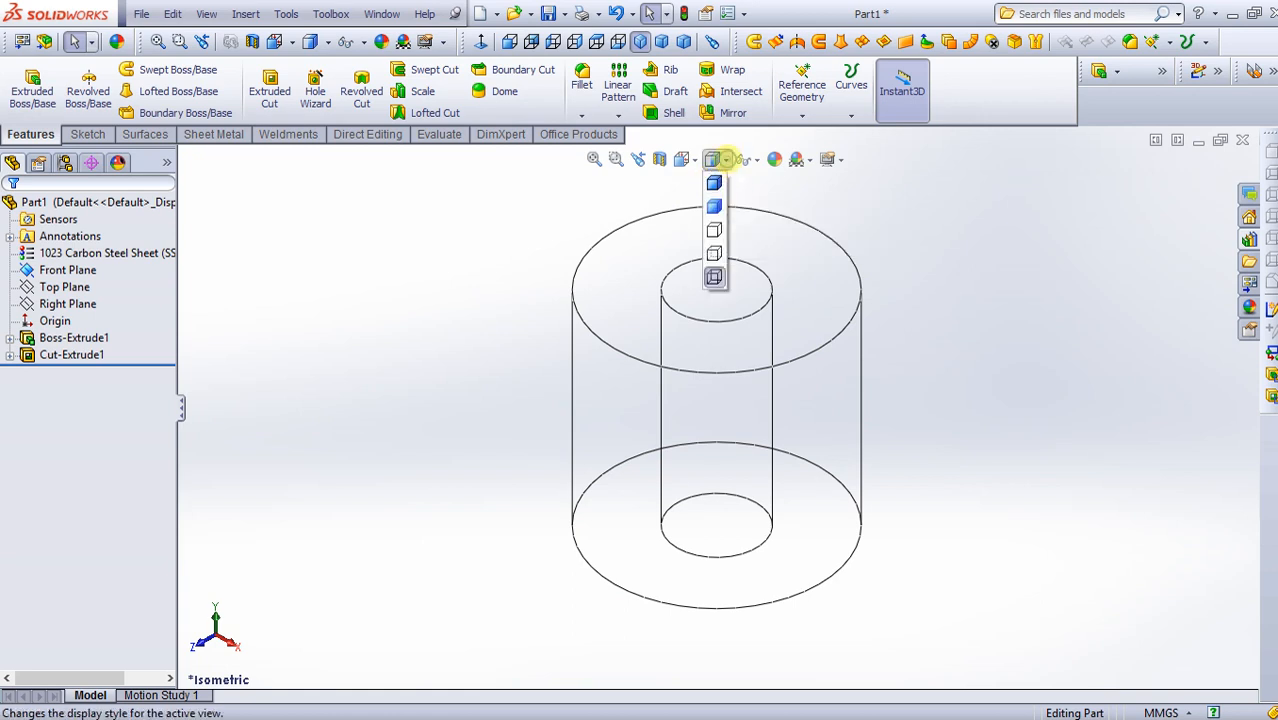
pyautogui.click(714, 258)
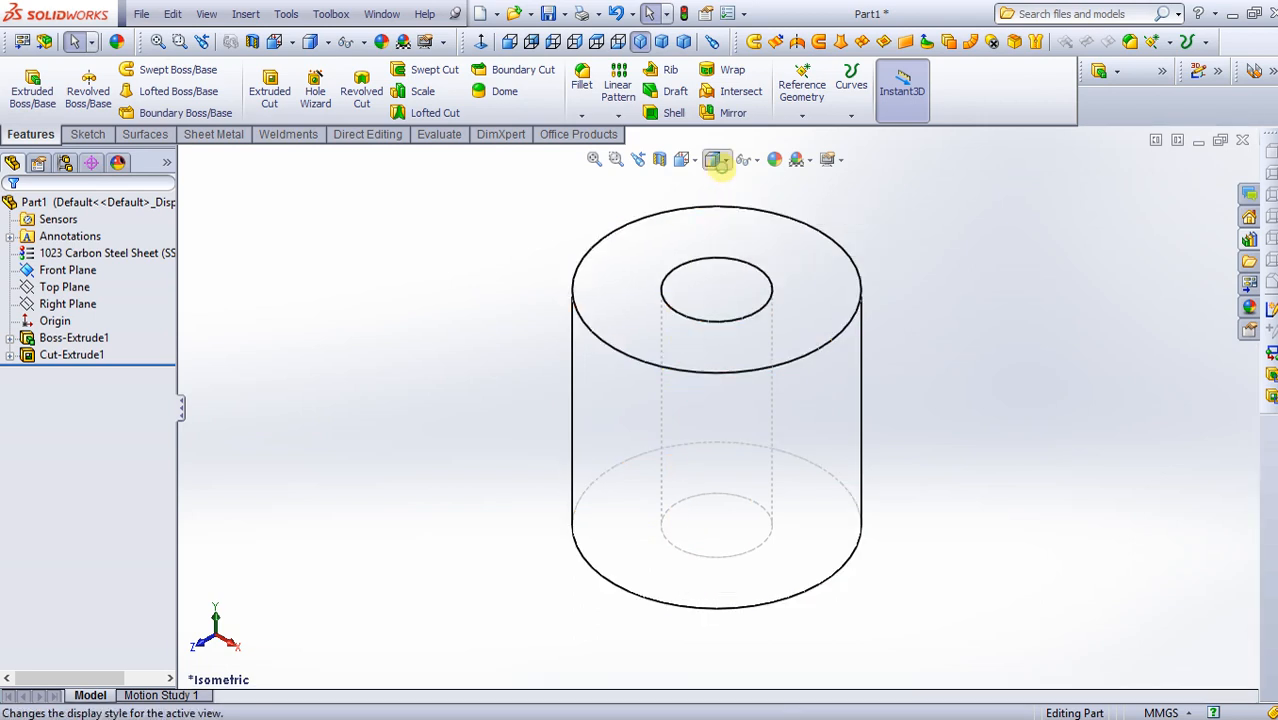
pyautogui.click(714, 160)
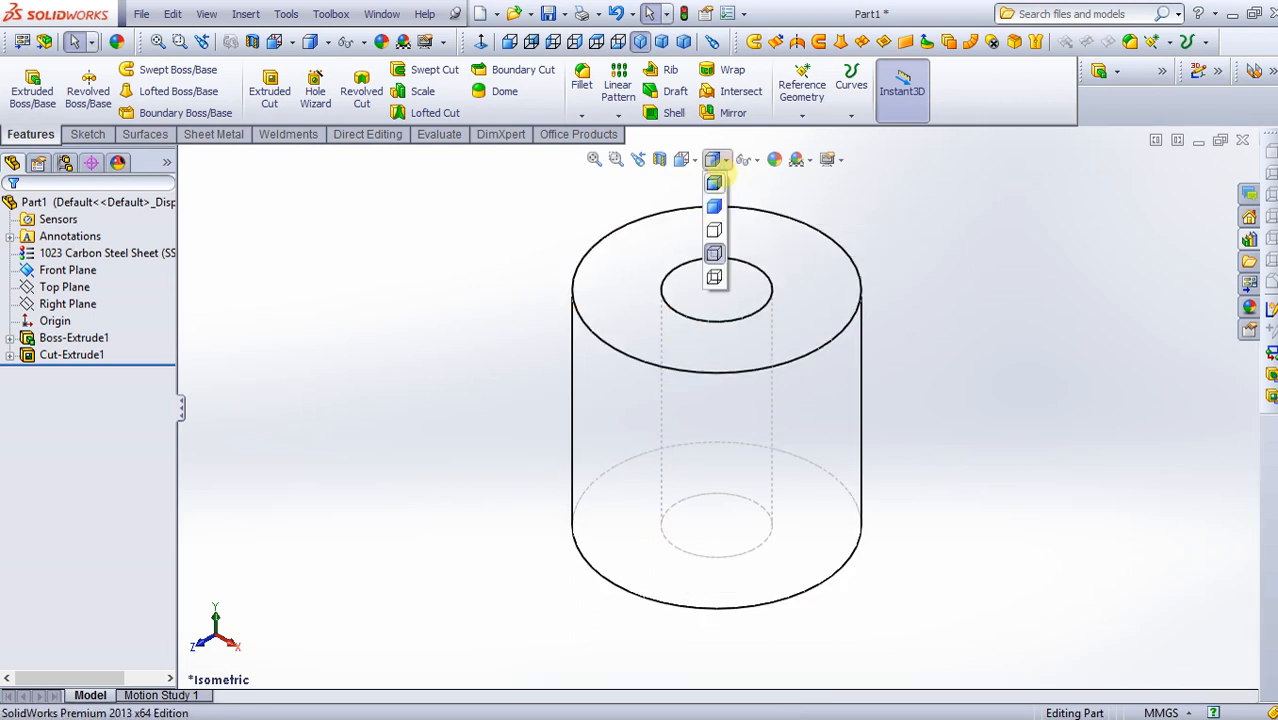
pyautogui.click(716, 253)
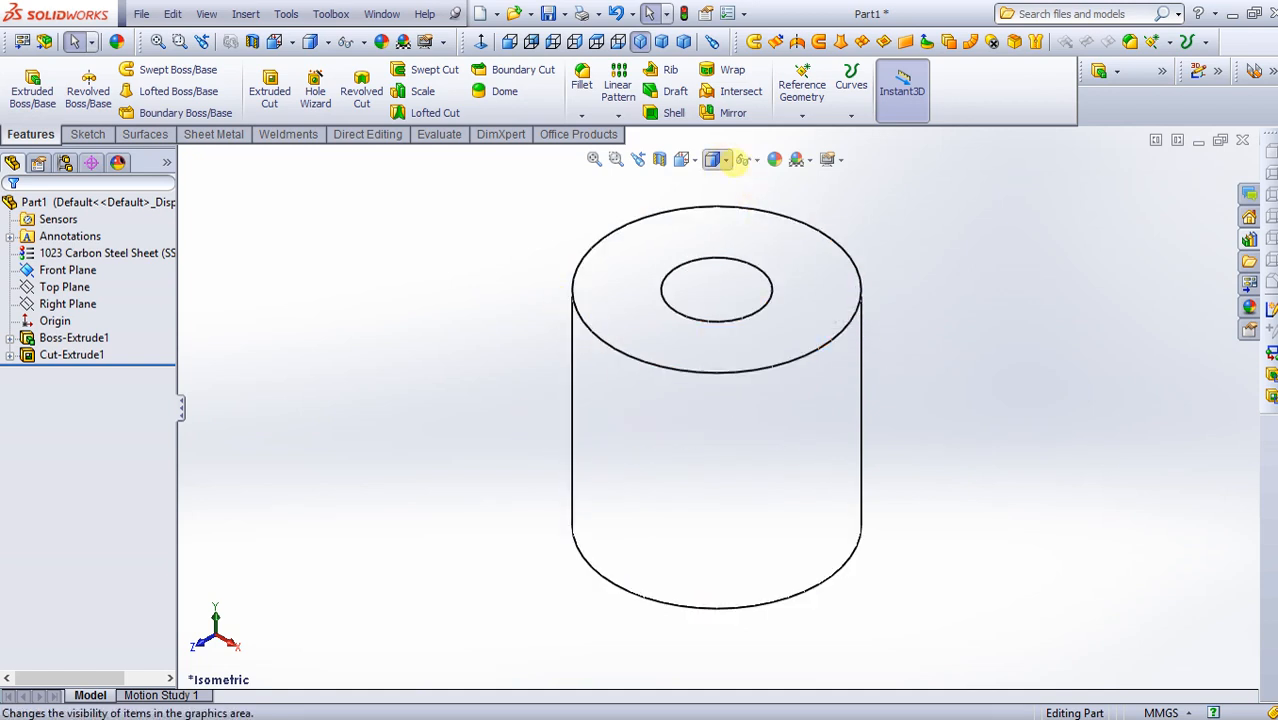
pyautogui.click(720, 161)
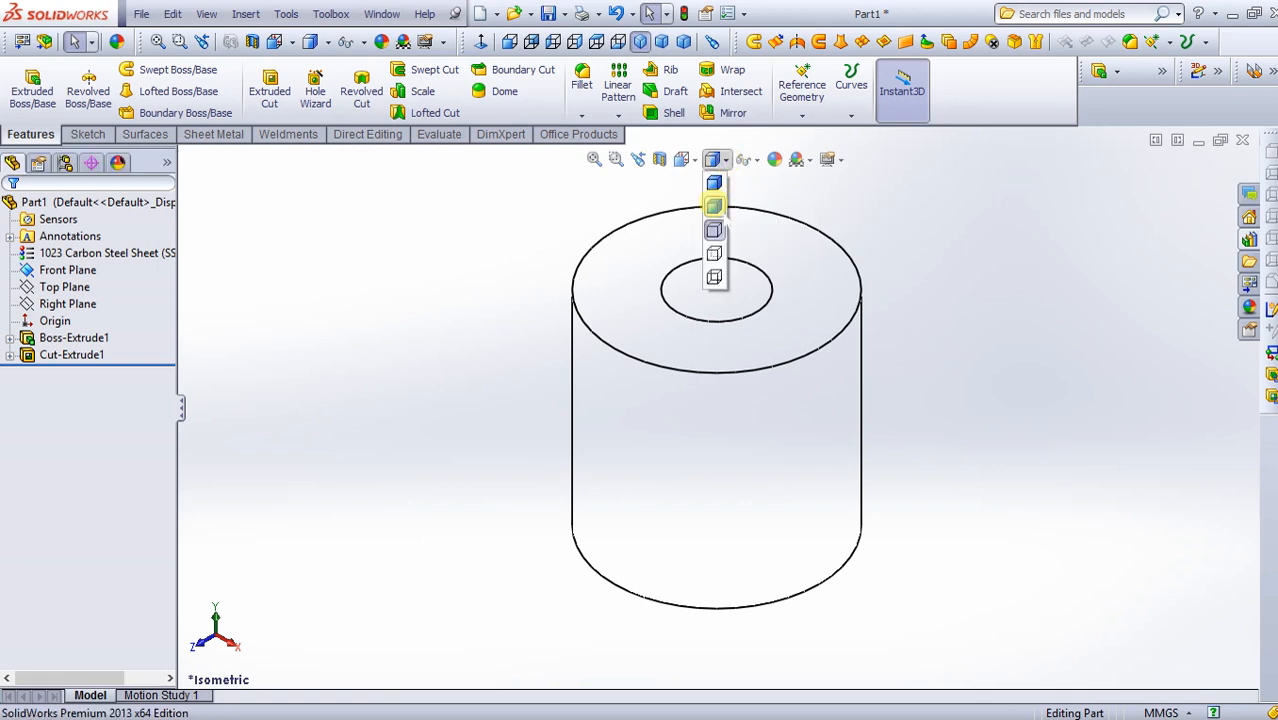
pyautogui.click(716, 210)
pyautogui.moveTo(505, 405); pyautogui.dragTo(729, 355, button='middle')
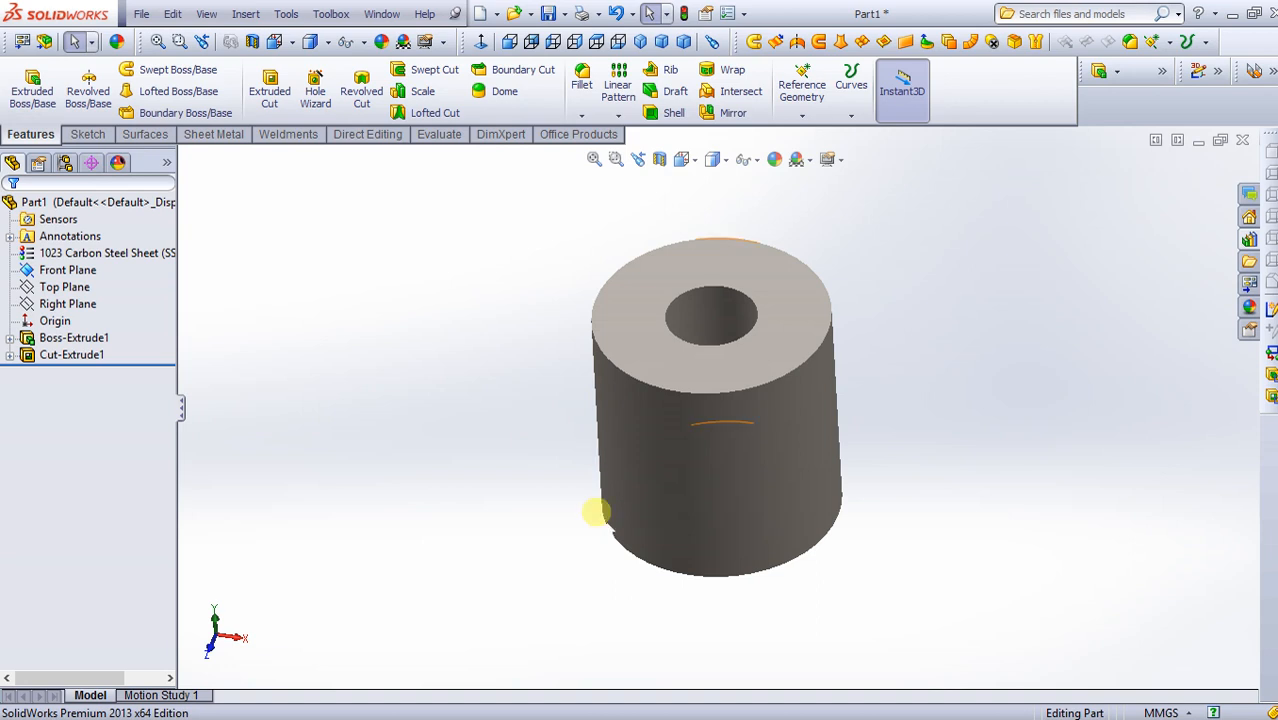
# Set the part's display style to shaded with edges and inspect the cylinder.
pyautogui.click(727, 160)
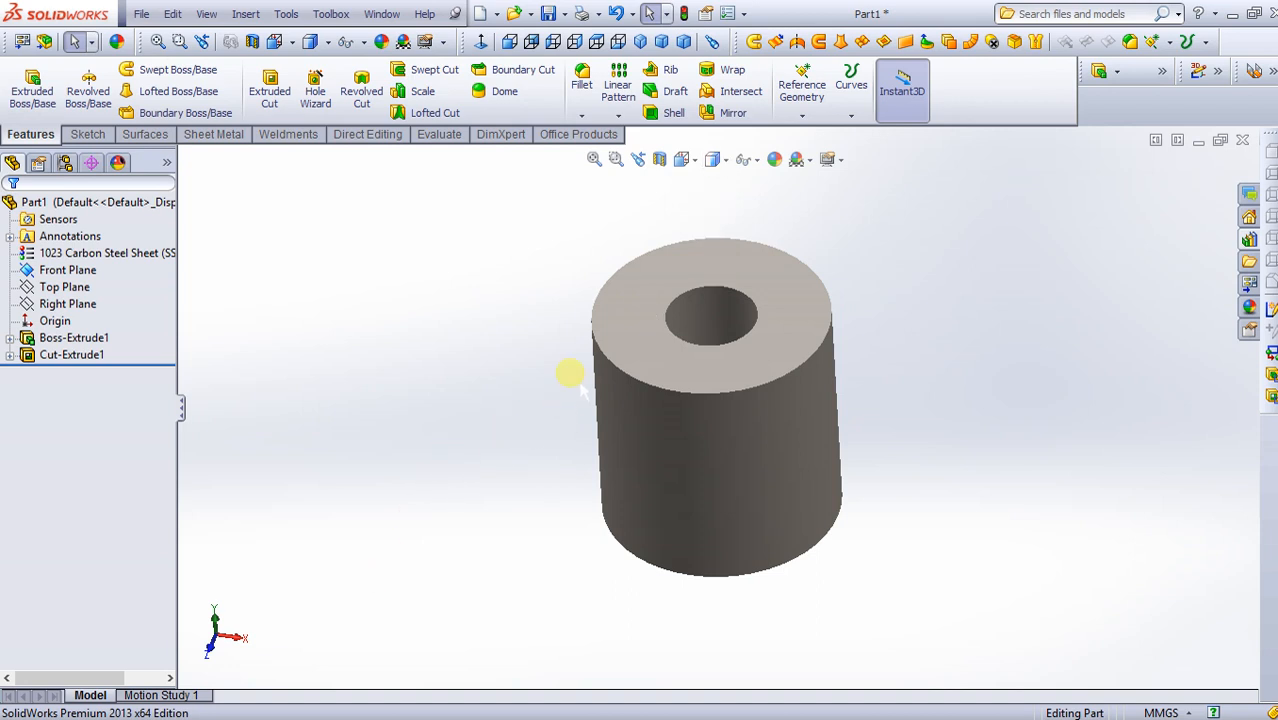
pyautogui.moveTo(532, 417); pyautogui.dragTo(528, 413, button='middle')
pyautogui.scroll(1, 528, 413)
pyautogui.moveTo(716, 161)
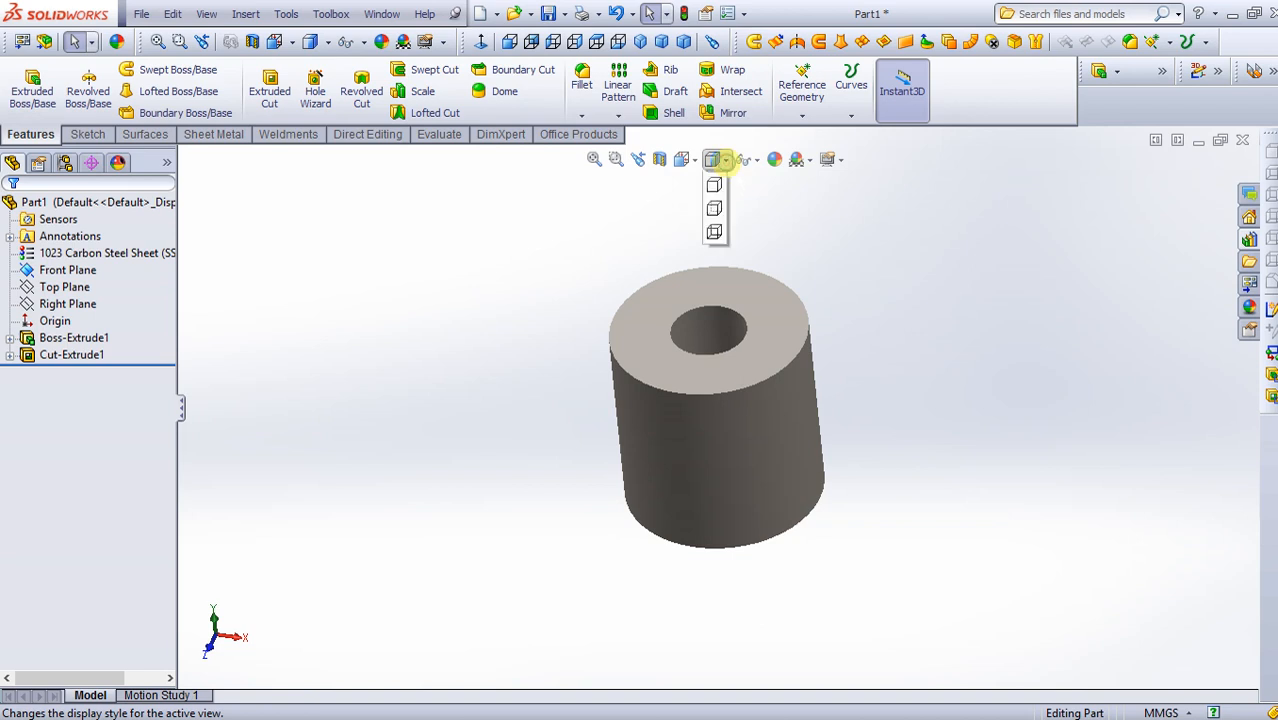
pyautogui.click(712, 184)
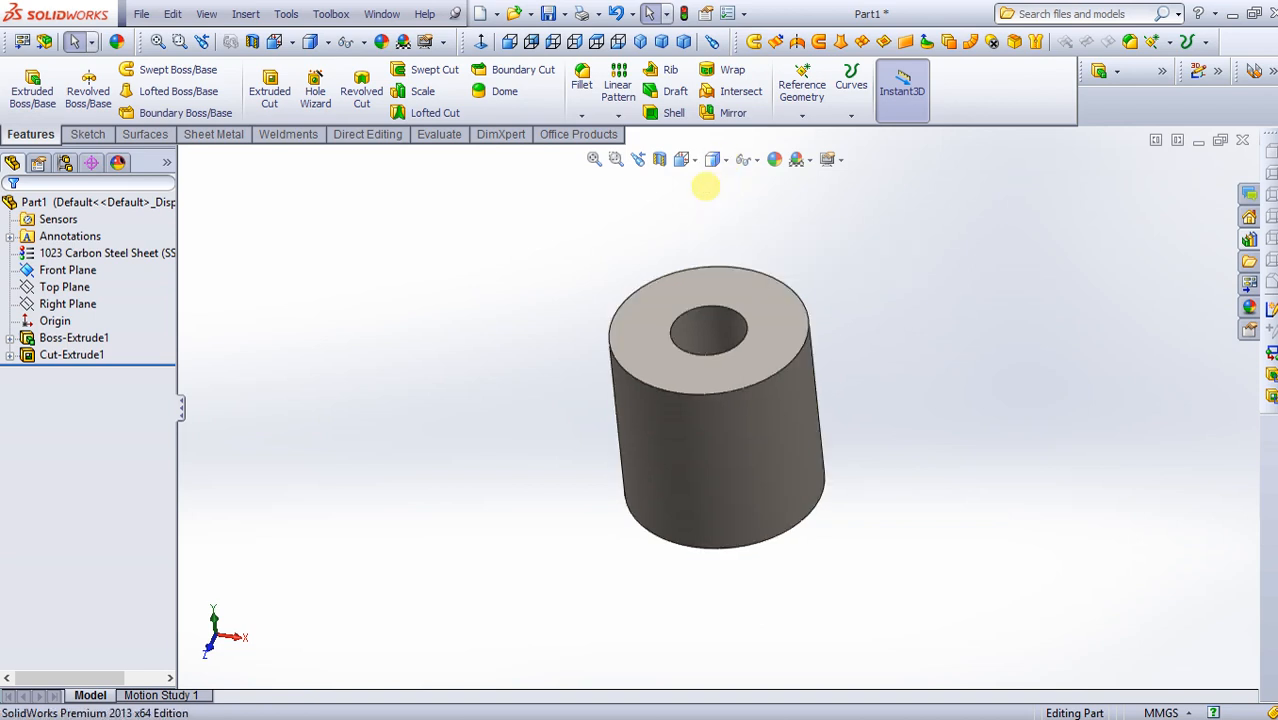
pyautogui.scroll(-1, 682, 386)
pyautogui.moveTo(665, 412); pyautogui.dragTo(680, 437, button='middle')
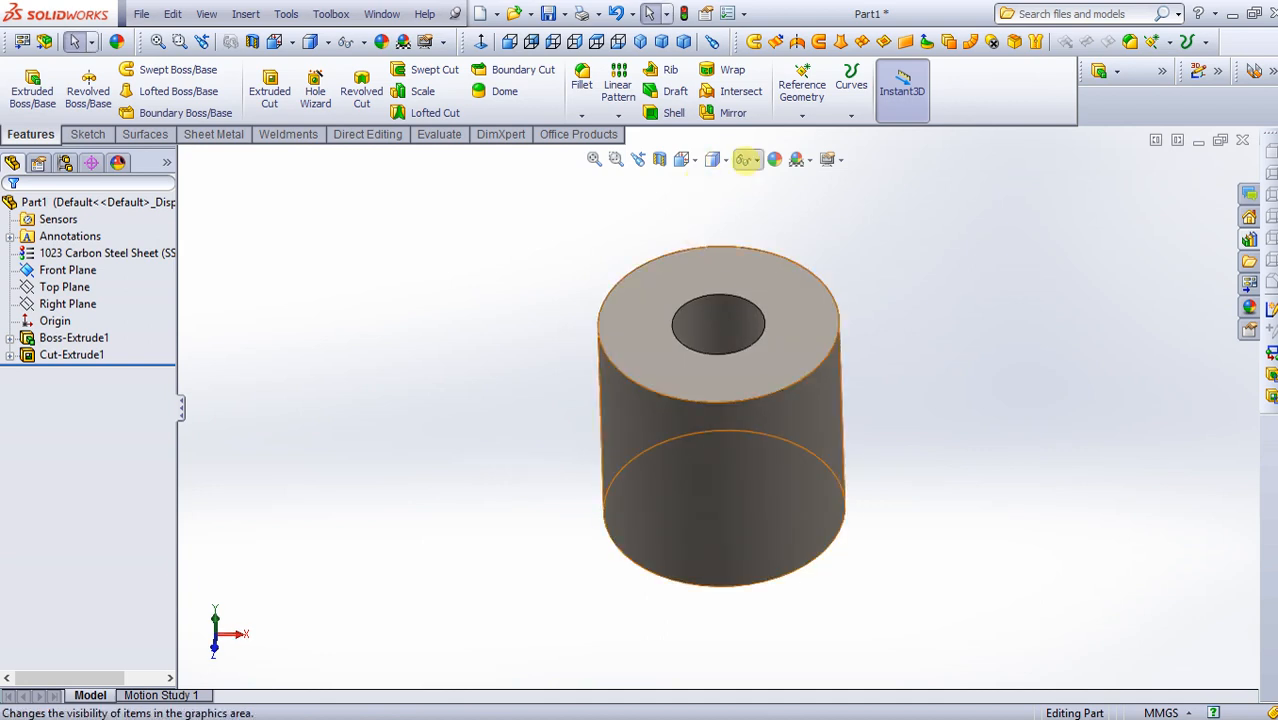
pyautogui.click(757, 160)
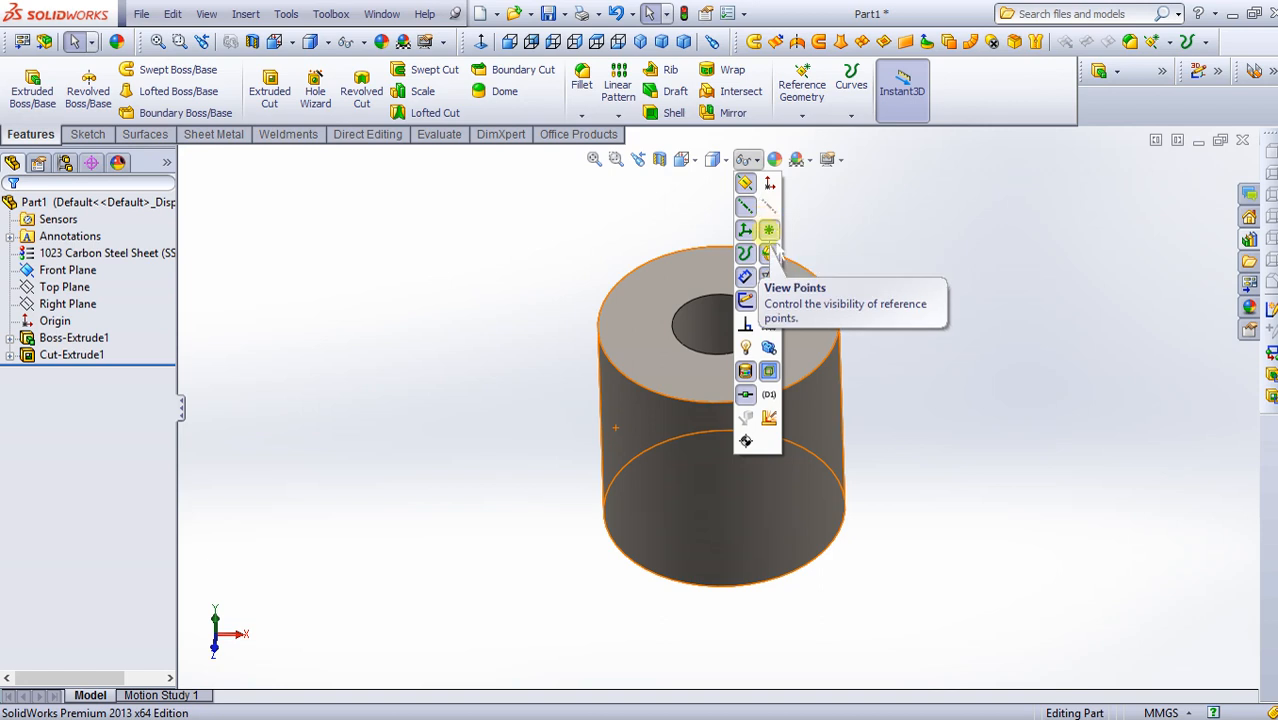
pyautogui.click(918, 268)
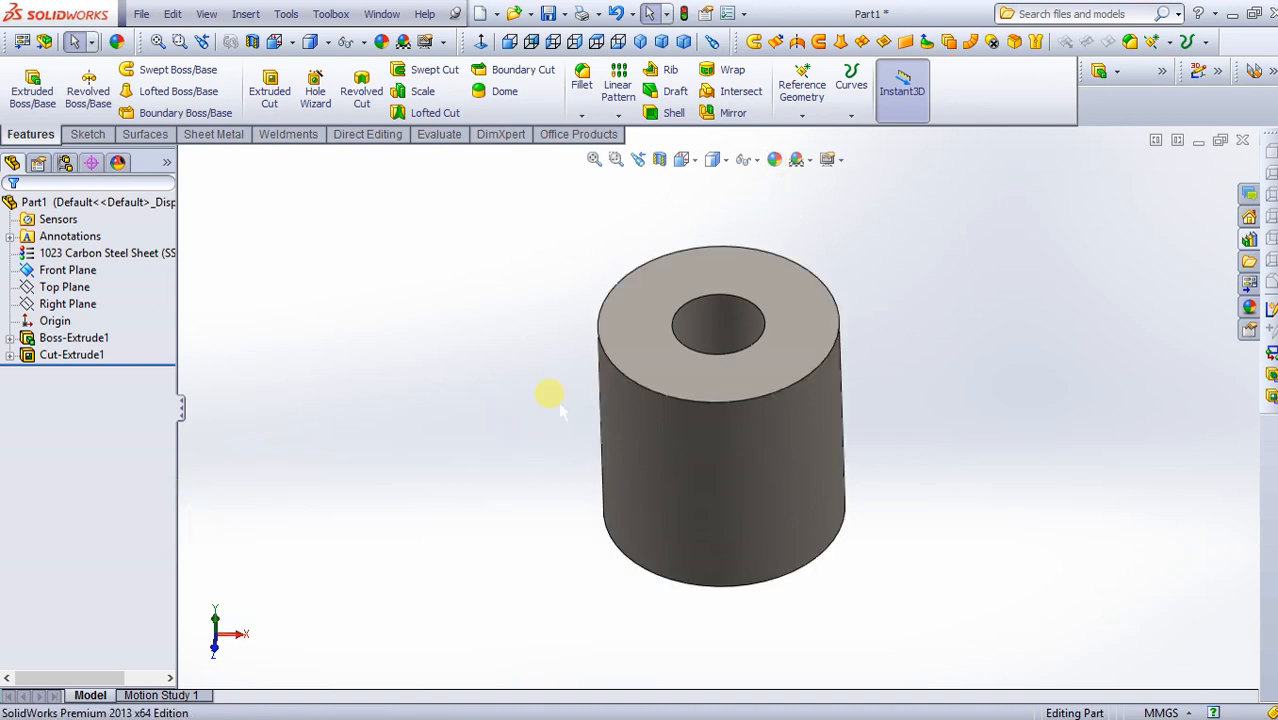
# Edit the appearance of the whole part and colour it light violet from the standard swatches, after trying green and yellow.
pyautogui.click(633, 434)
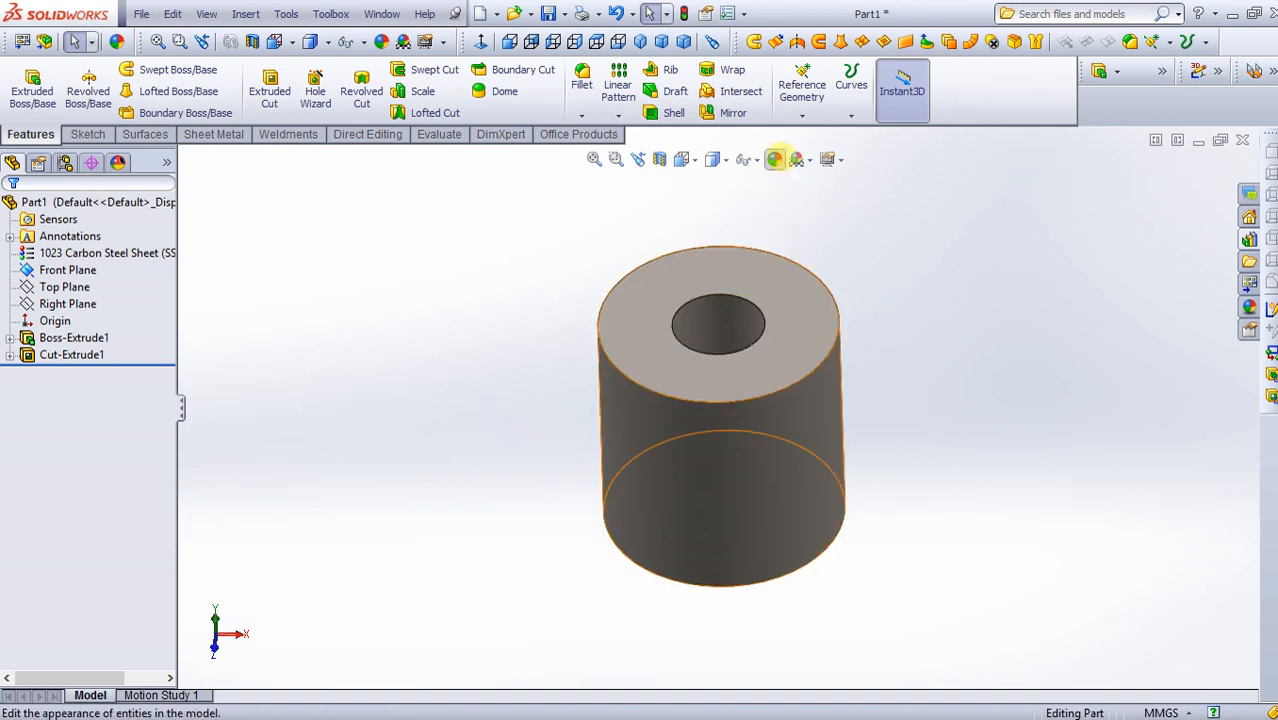
pyautogui.click(777, 159)
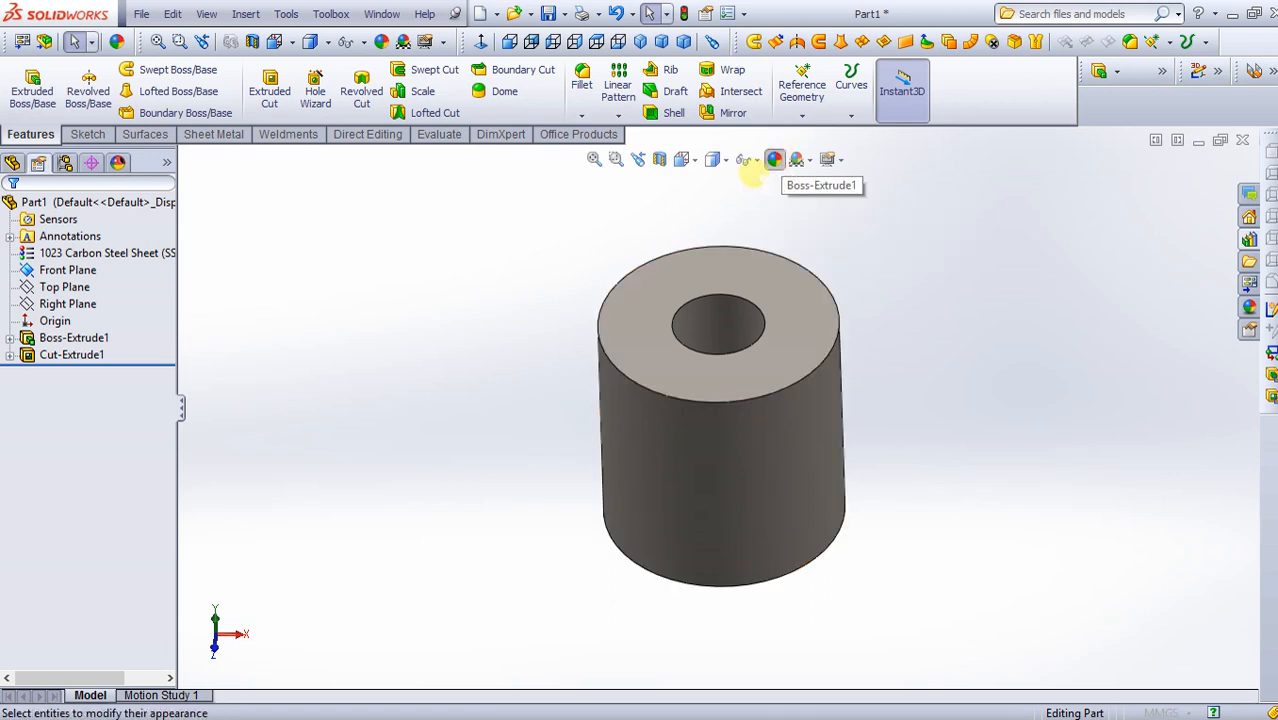
pyautogui.click(695, 498)
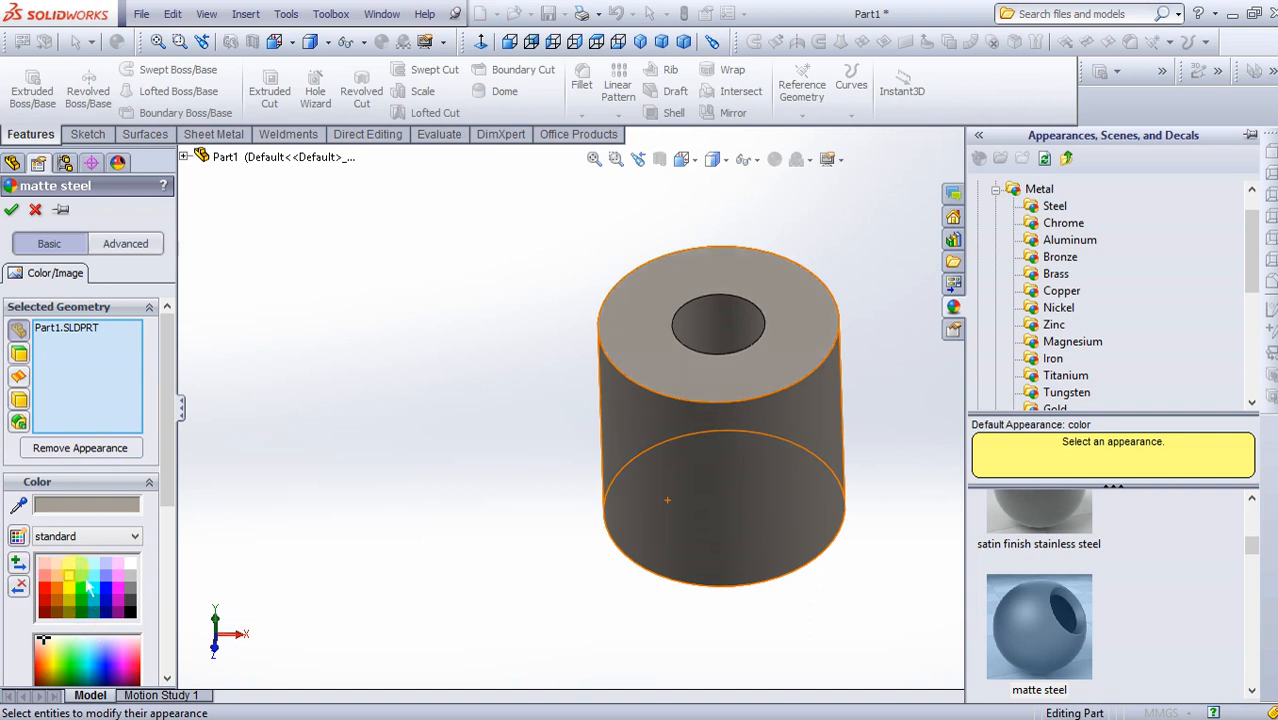
pyautogui.click(72, 576)
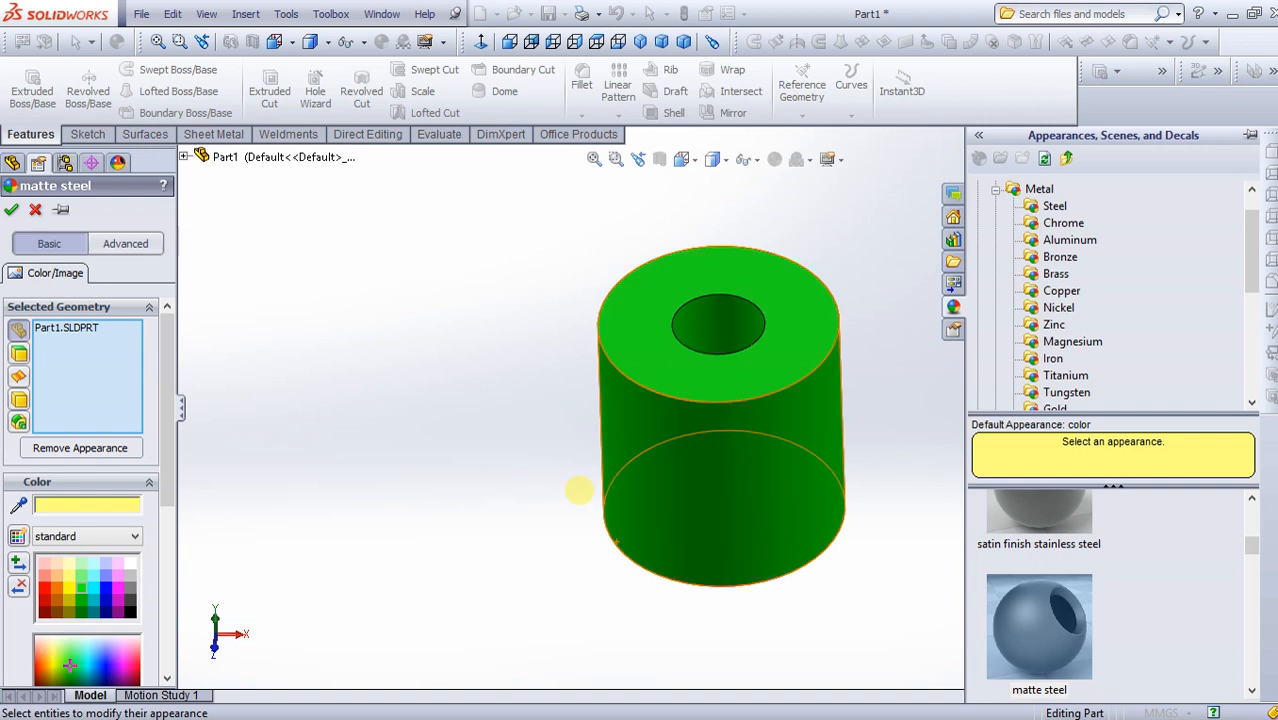
pyautogui.click(71, 578)
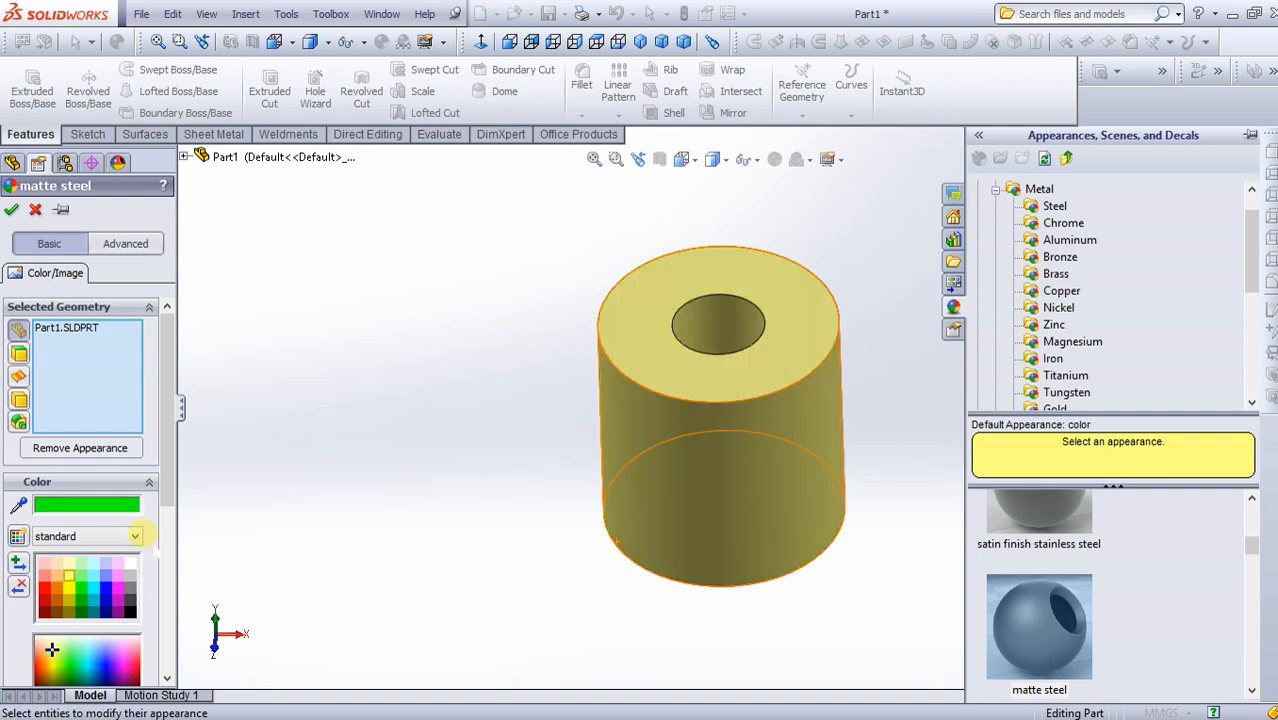
pyautogui.click(105, 563)
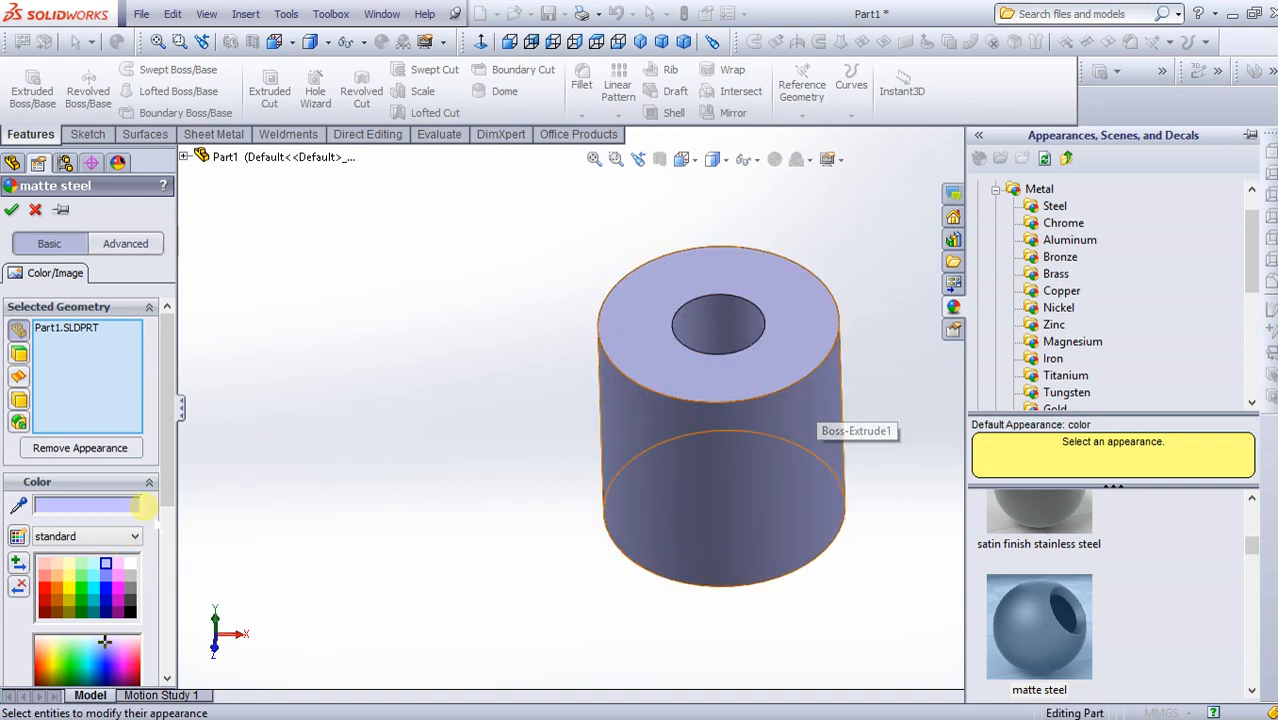
# Switch the colour swatches to transparent and back to standard, and accept the part's new appearance.
pyautogui.click(114, 539)
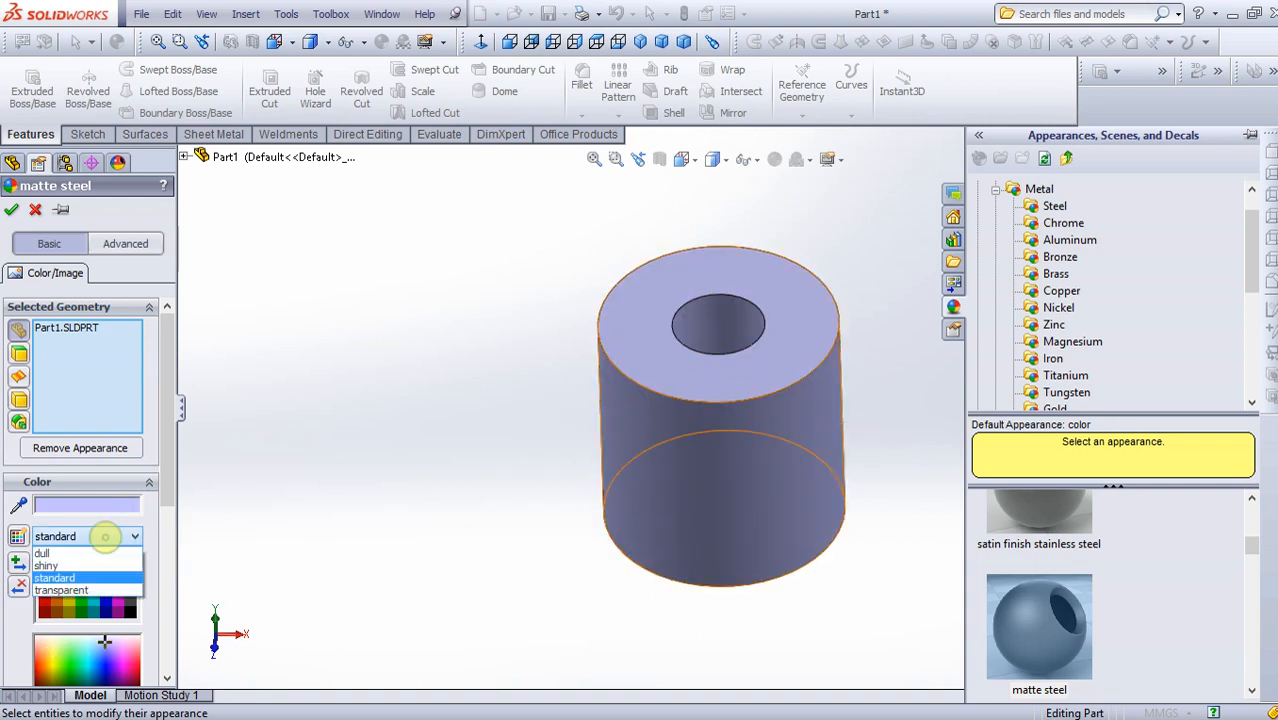
pyautogui.click(62, 590)
pyautogui.click(73, 540)
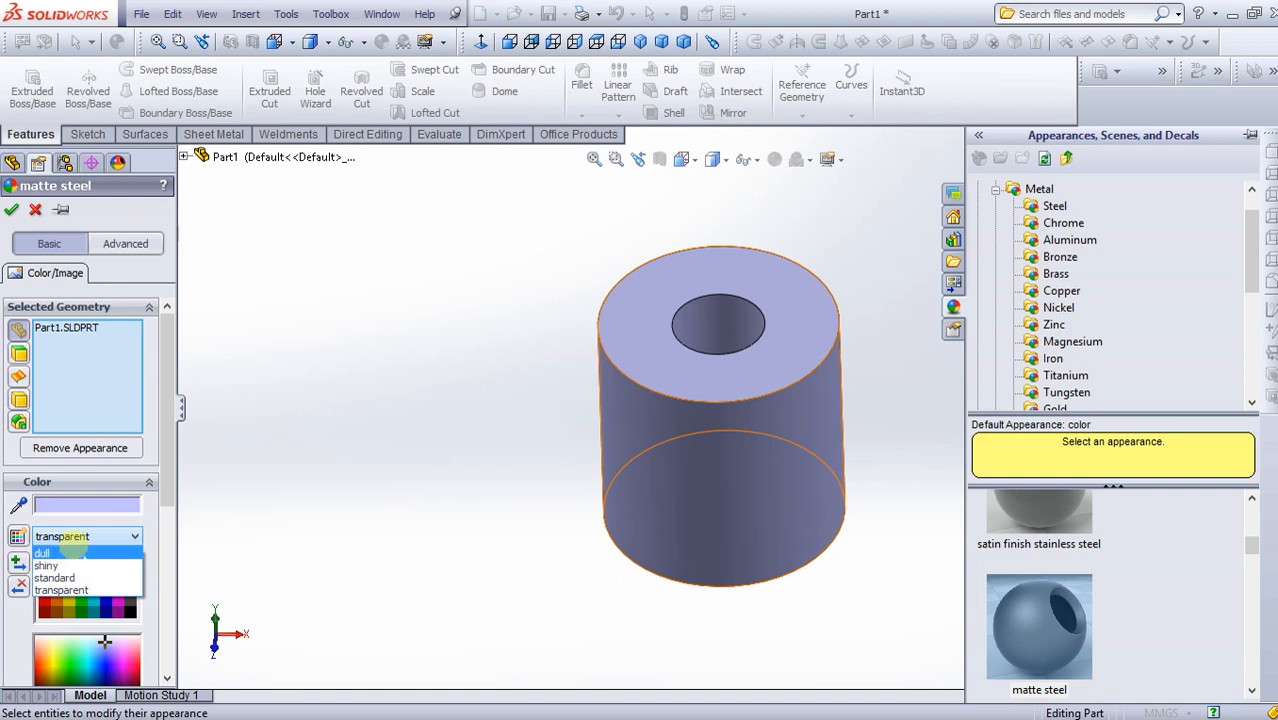
pyautogui.click(55, 578)
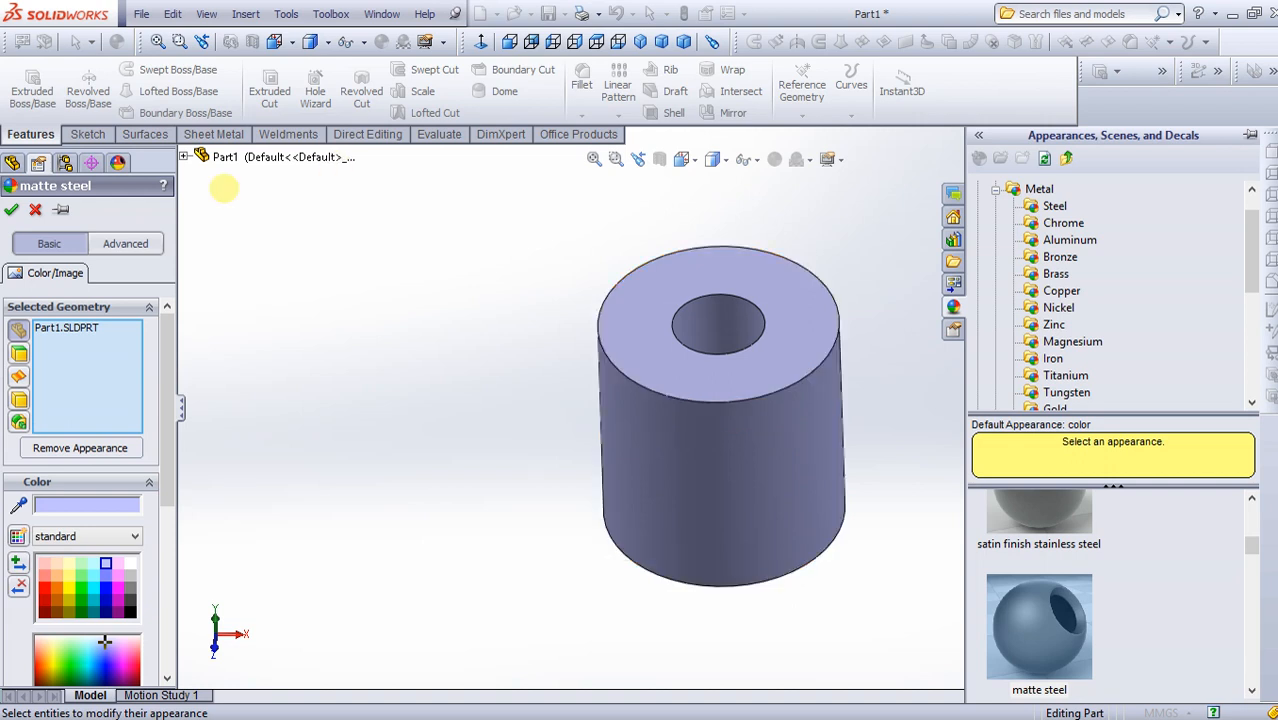
pyautogui.click(11, 210)
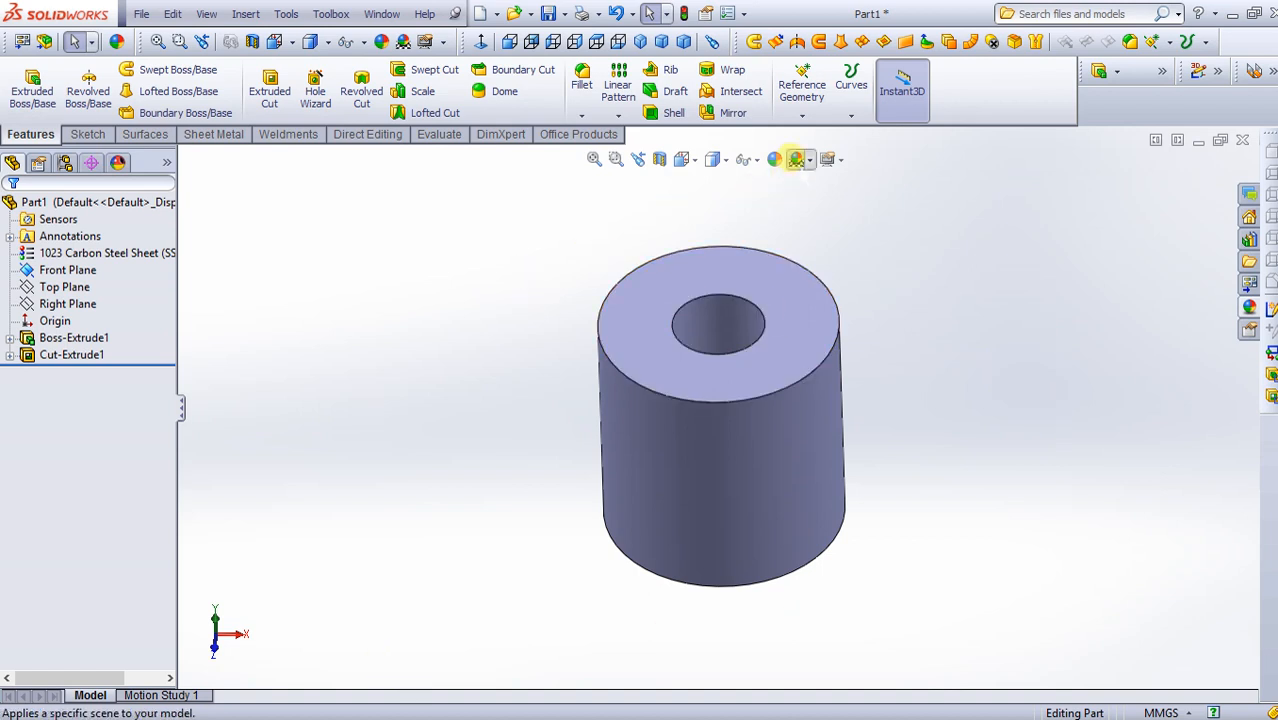
# Try the Dusty Antique, Backdrop - Lightbox Studio, Backdrop - Black with Fill Lights and Pitch Black scenes on the cylinder.
pyautogui.click(801, 163)
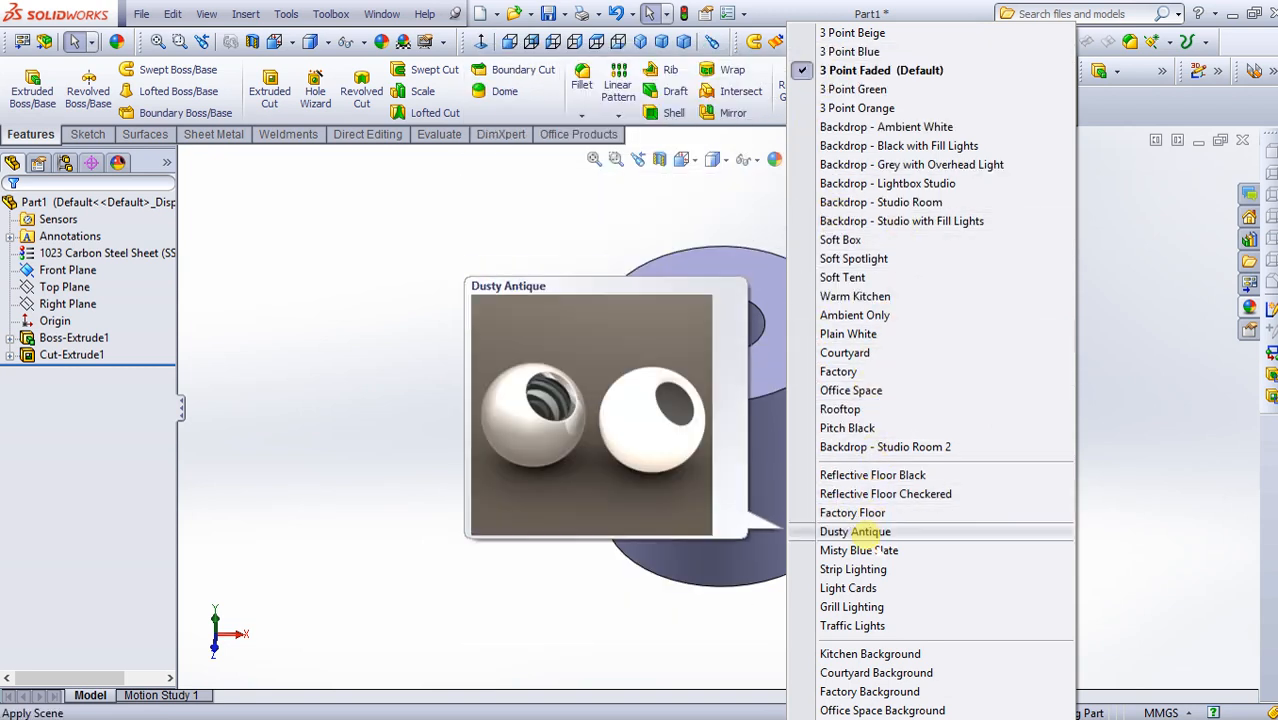
pyautogui.click(866, 532)
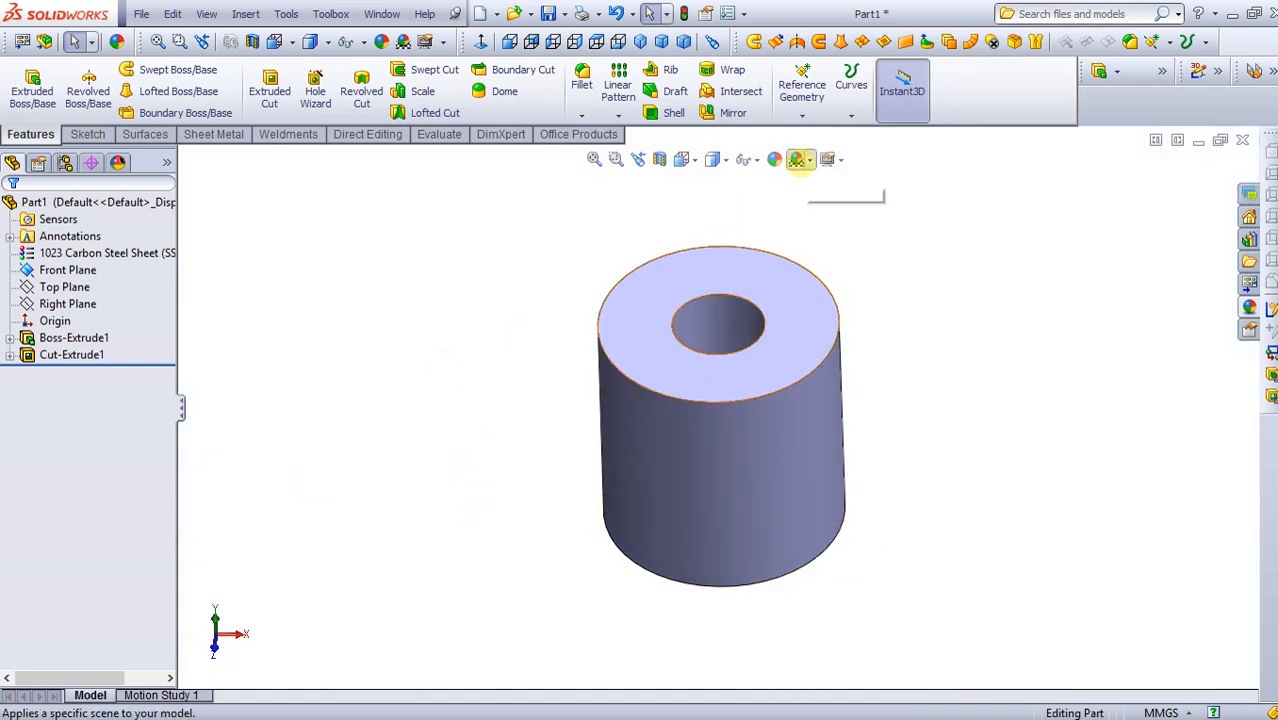
pyautogui.click(799, 161)
pyautogui.click(887, 183)
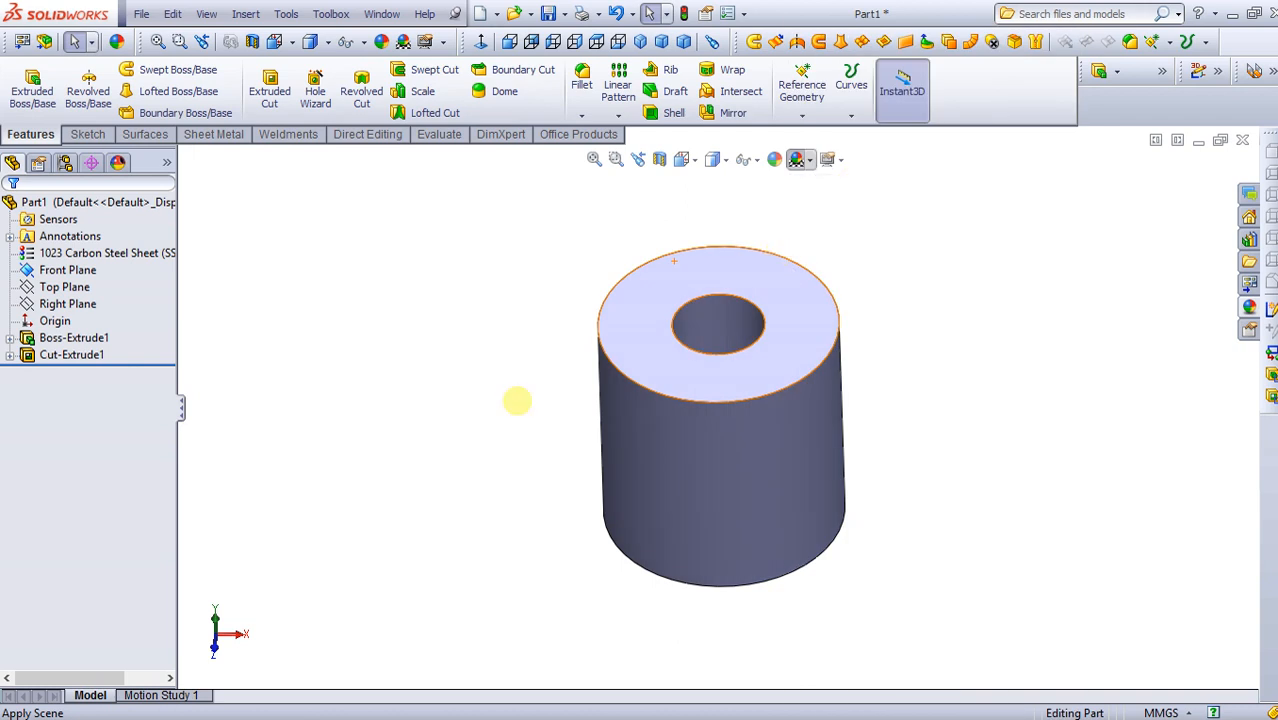
pyautogui.click(800, 160)
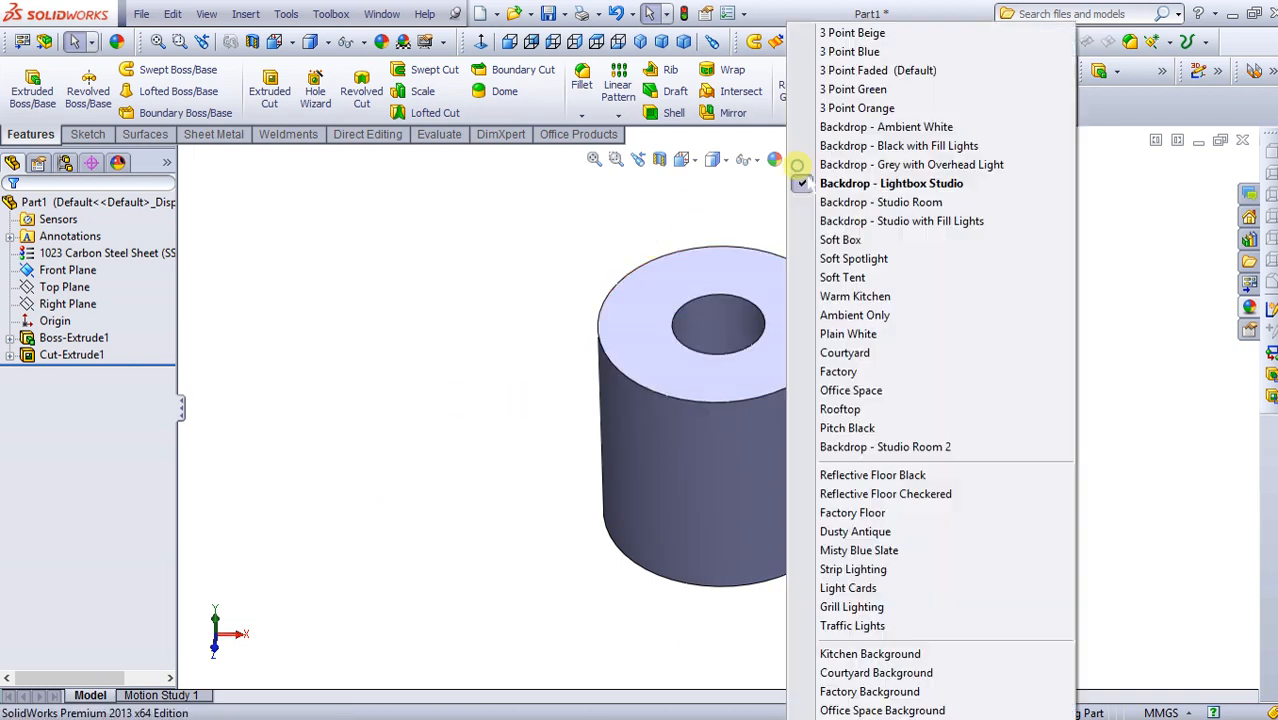
pyautogui.click(850, 145)
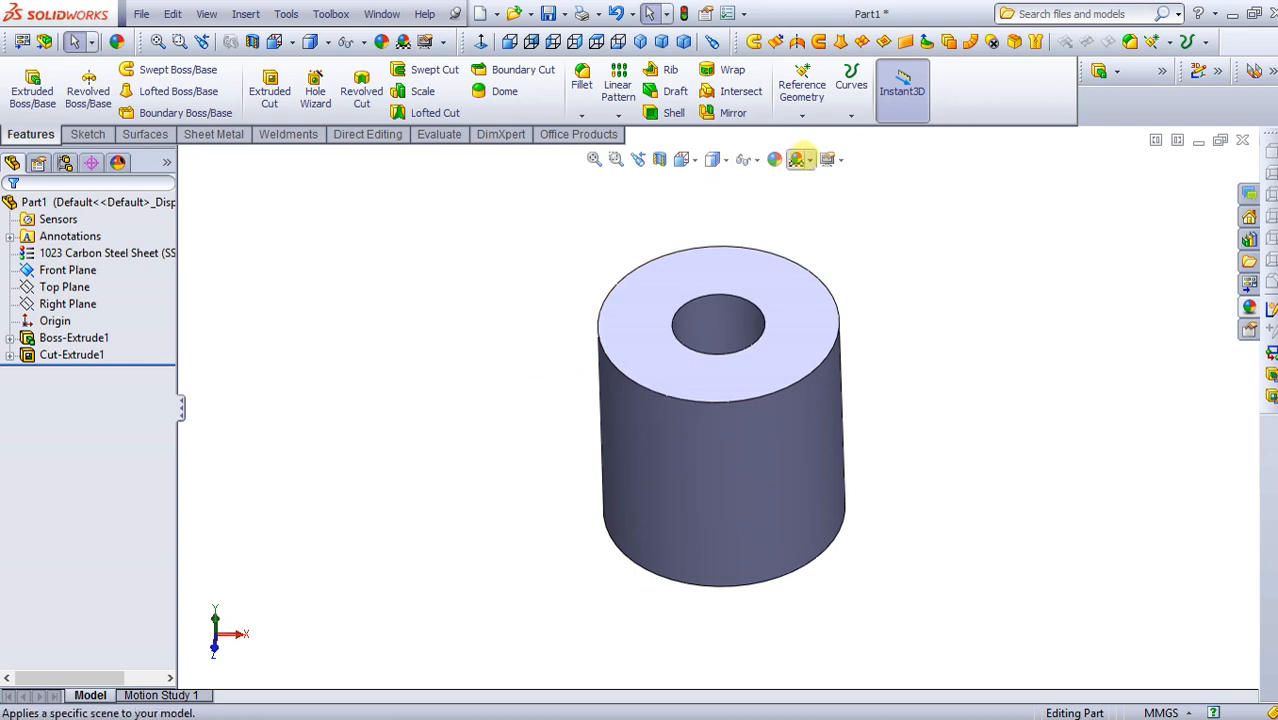
pyautogui.click(801, 157)
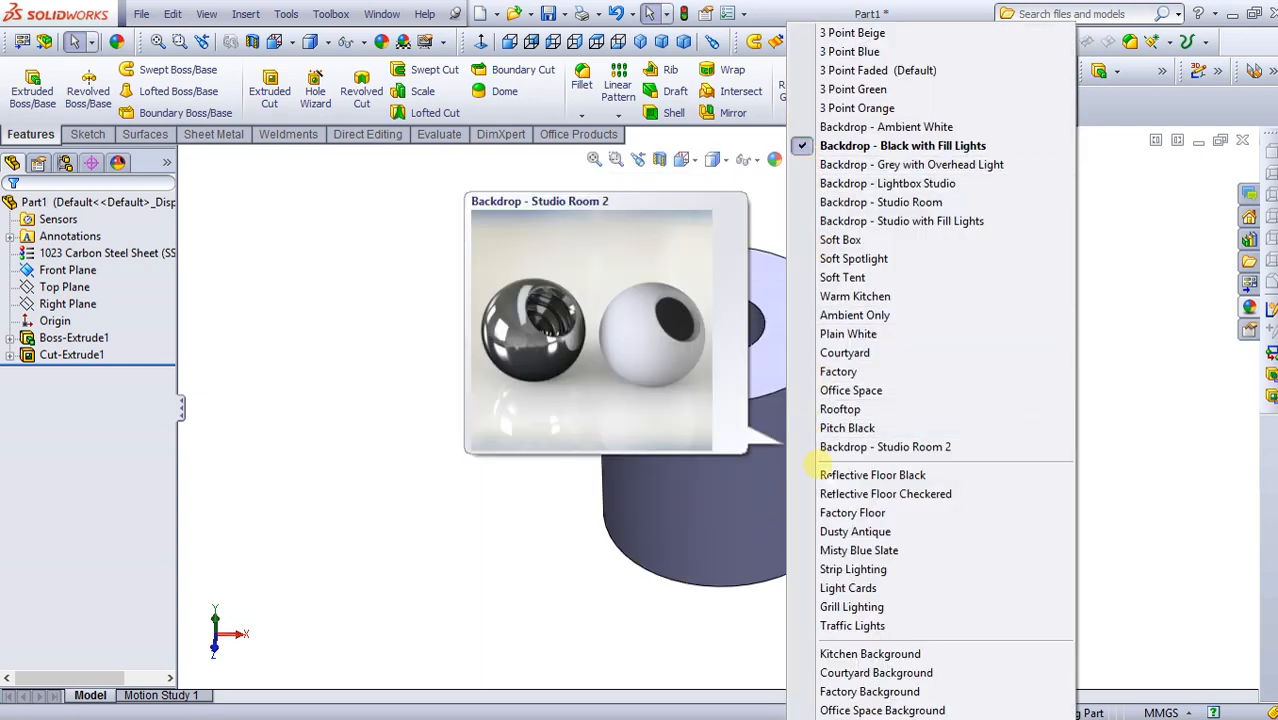
pyautogui.click(828, 428)
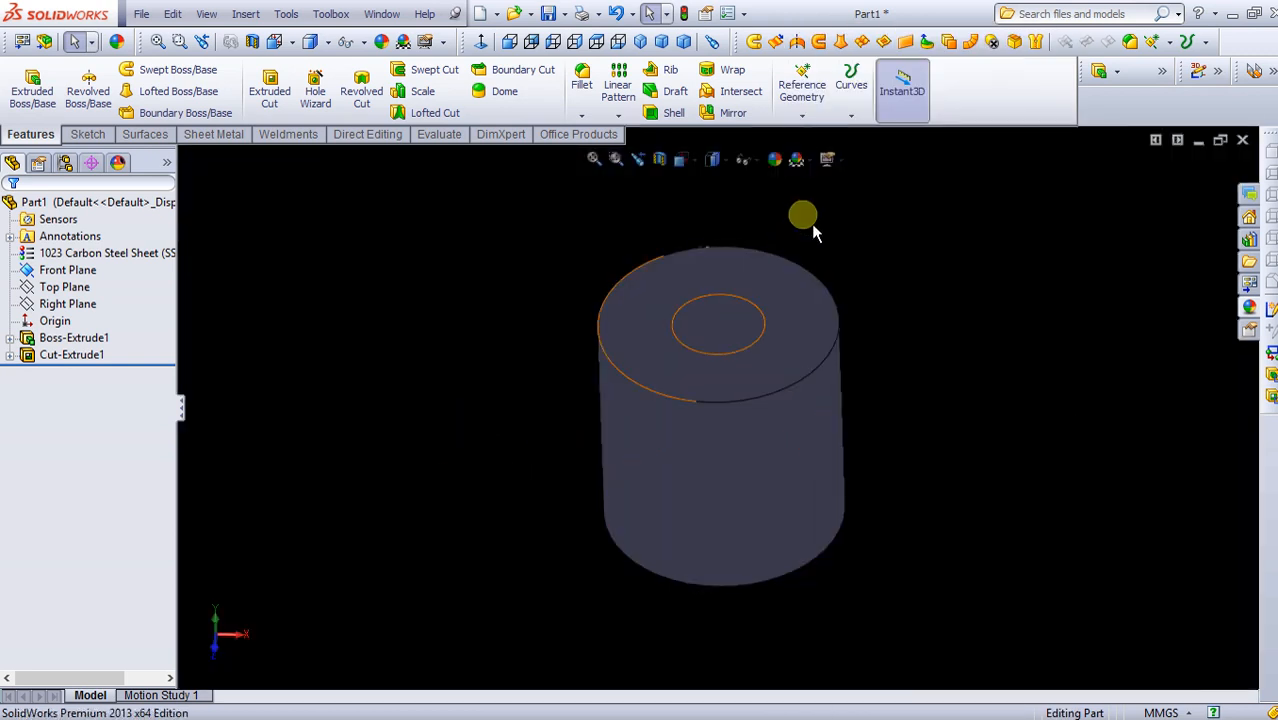
# Apply the Plain White scene to the part after trying Soft Tent.
pyautogui.click(805, 176)
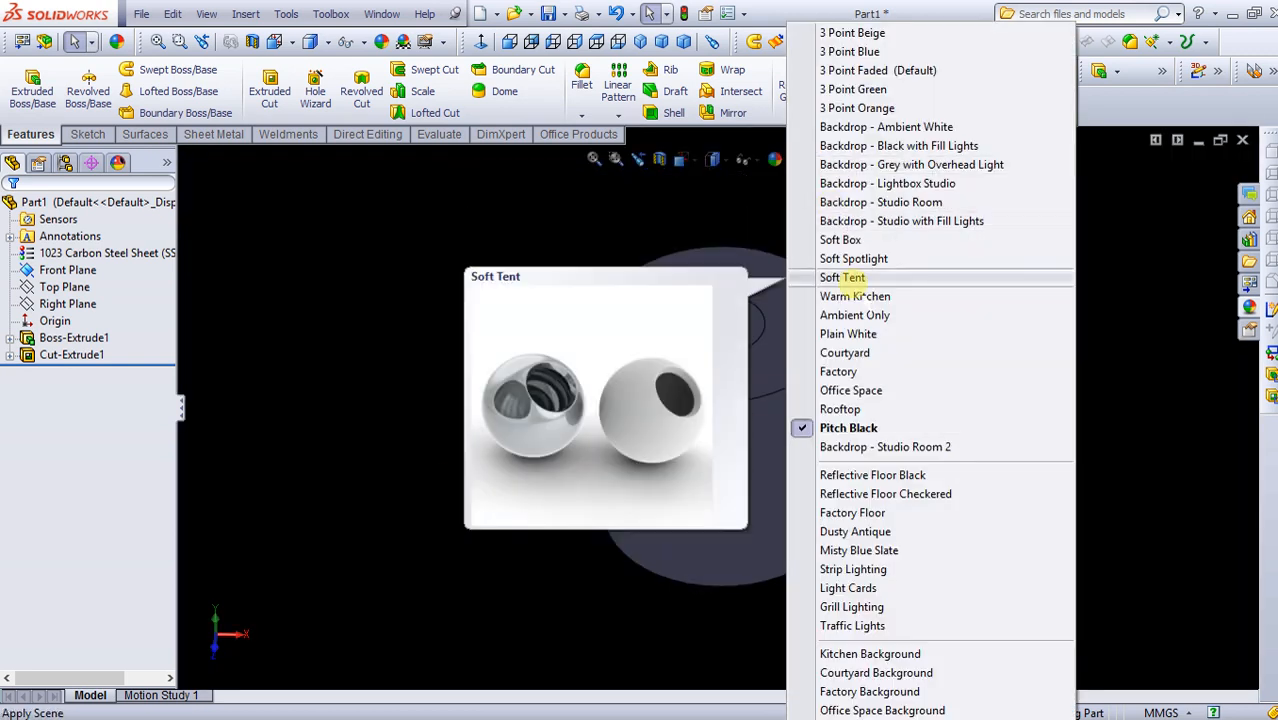
pyautogui.click(840, 278)
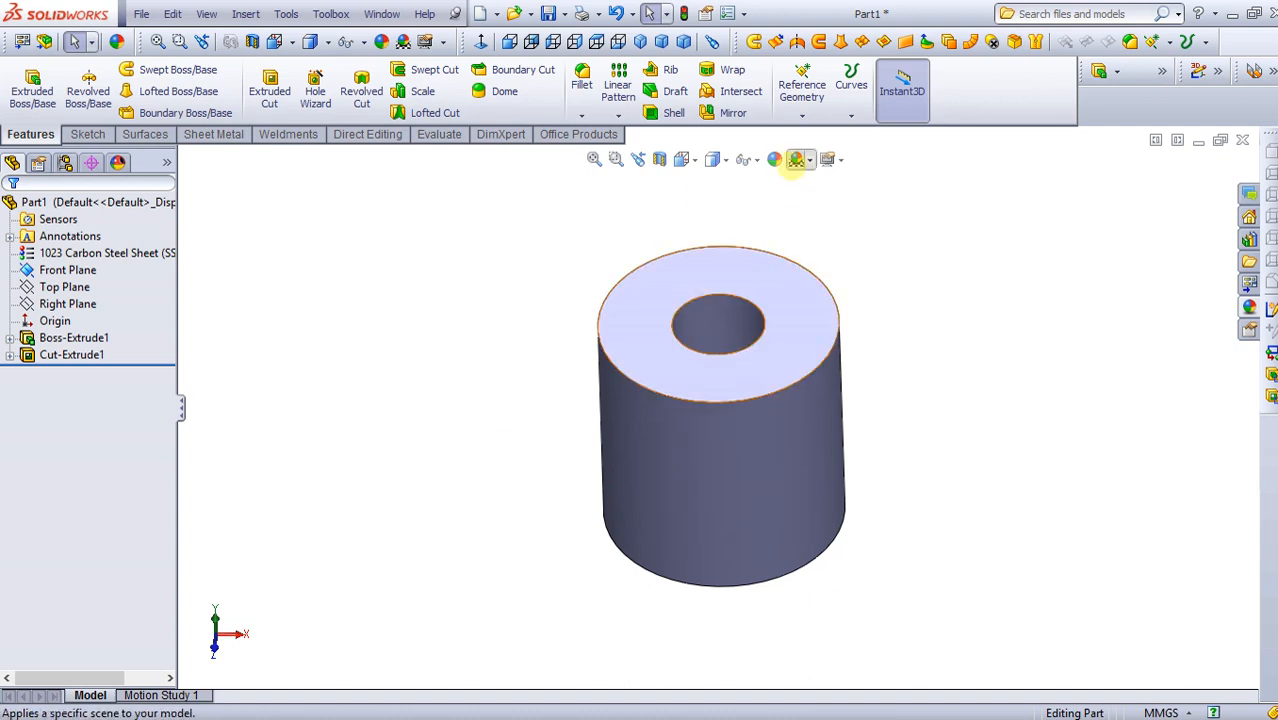
pyautogui.click(797, 160)
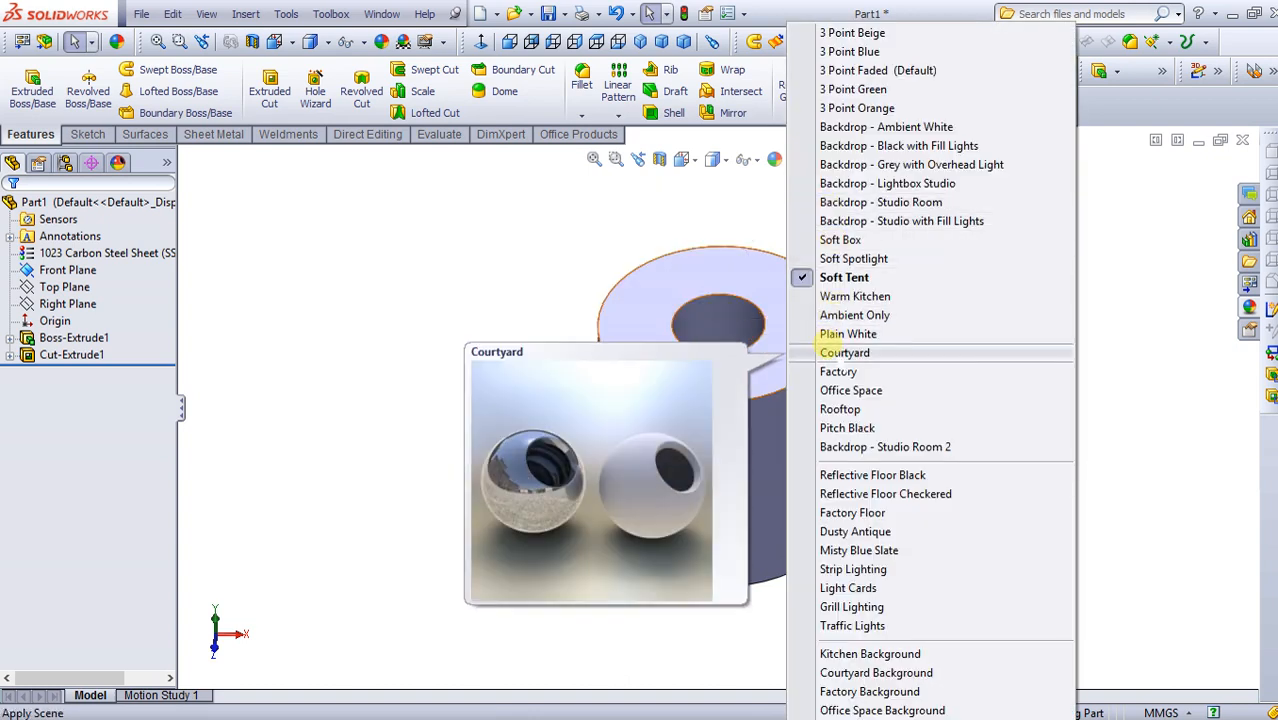
pyautogui.click(826, 334)
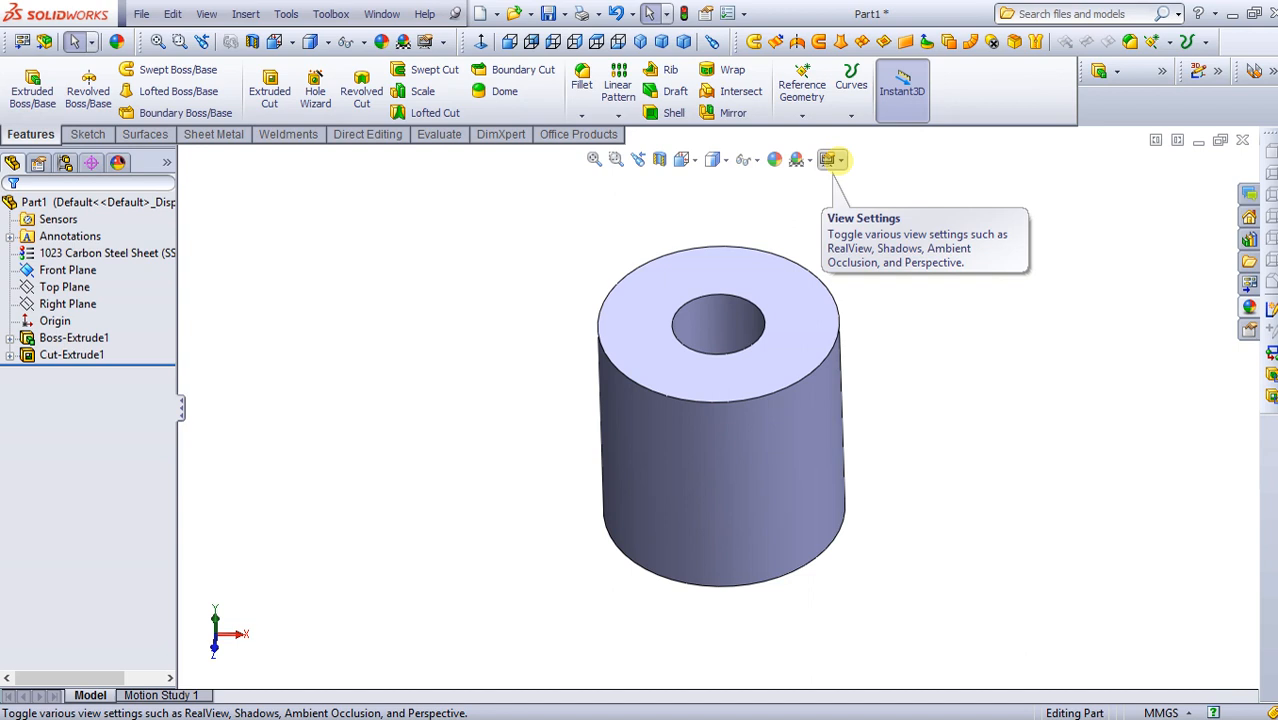
# Try shadows in shaded mode on the cylinder, inspect it from other angles, and switch the shadows off.
pyautogui.click(828, 160)
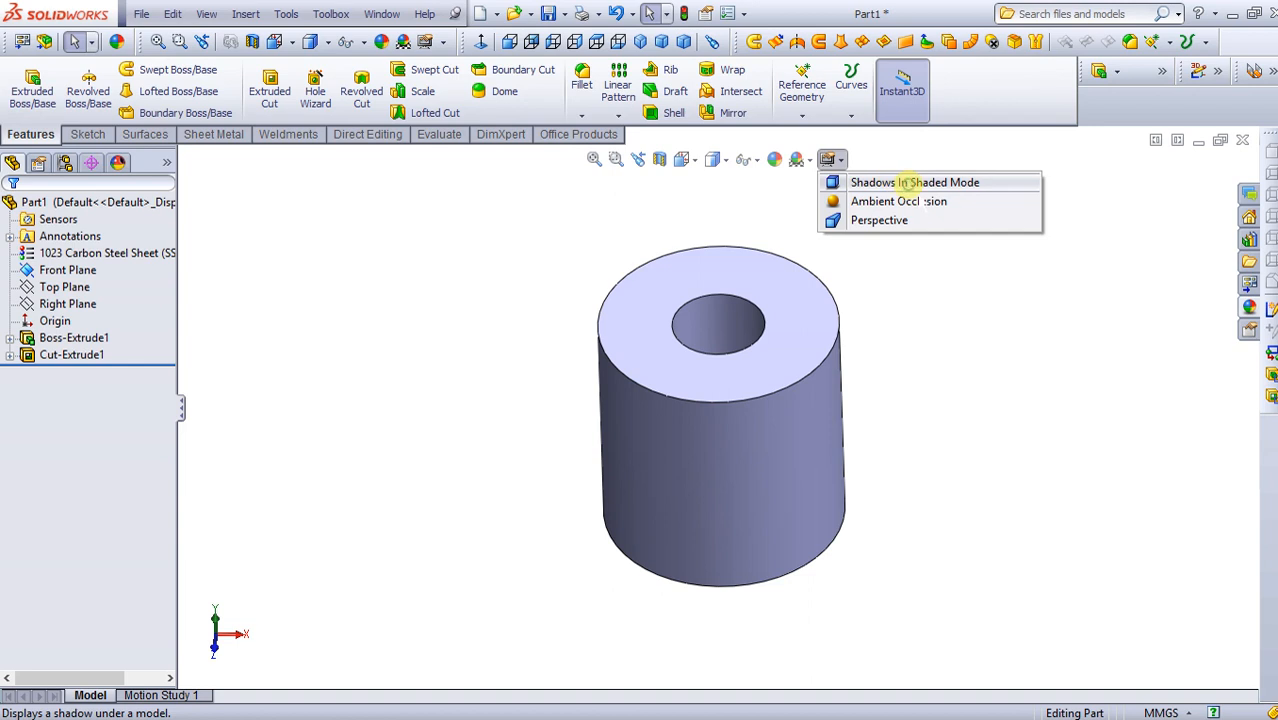
pyautogui.click(910, 185)
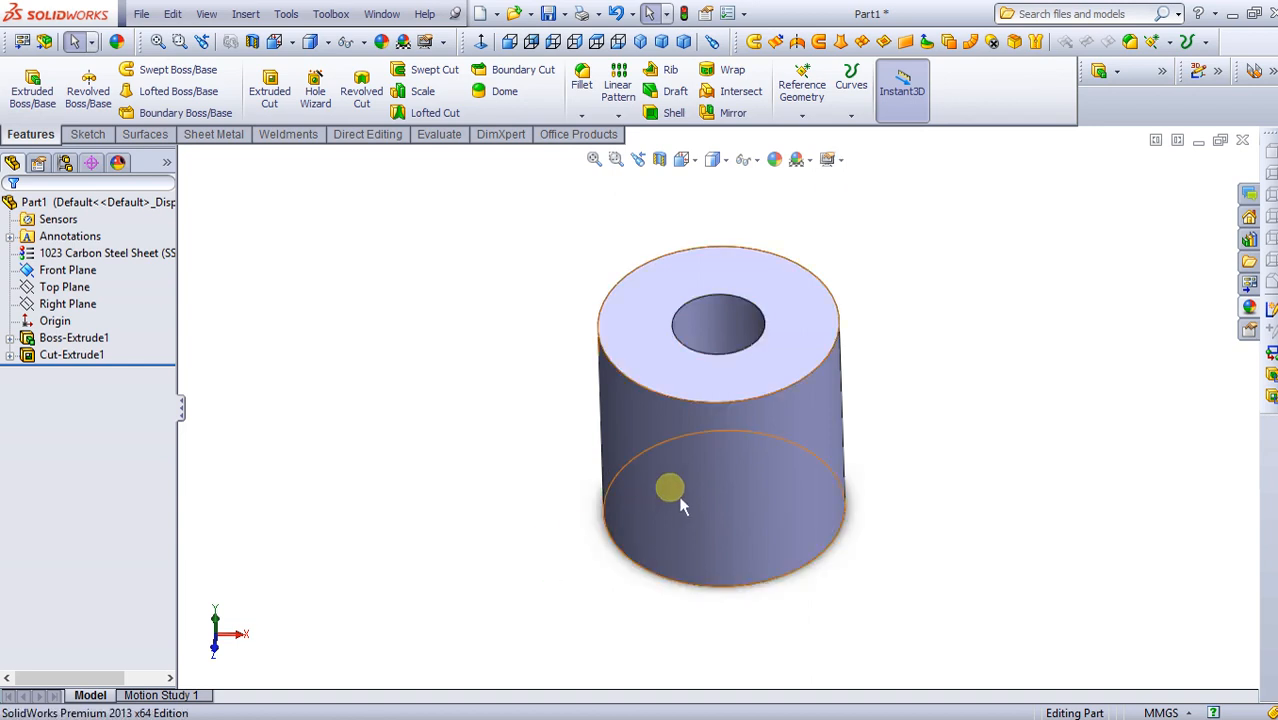
pyautogui.moveTo(440, 455); pyautogui.dragTo(813, 160, button='middle')
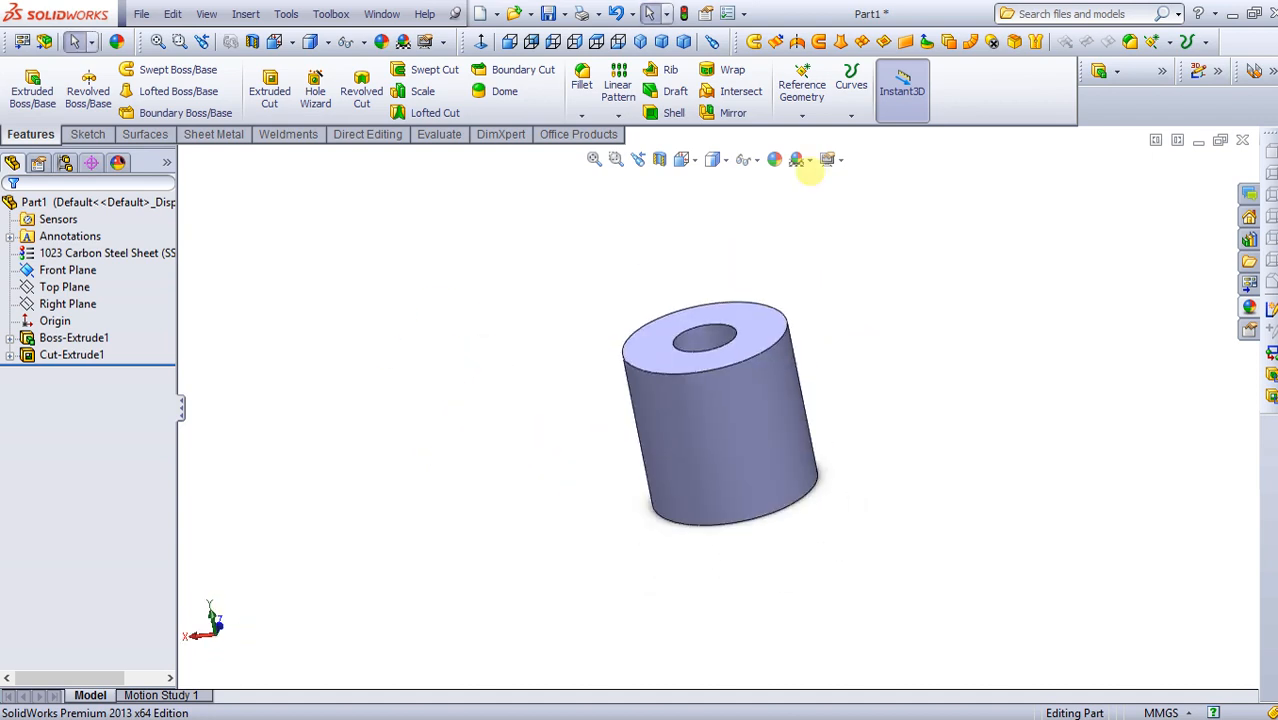
pyautogui.click(830, 159)
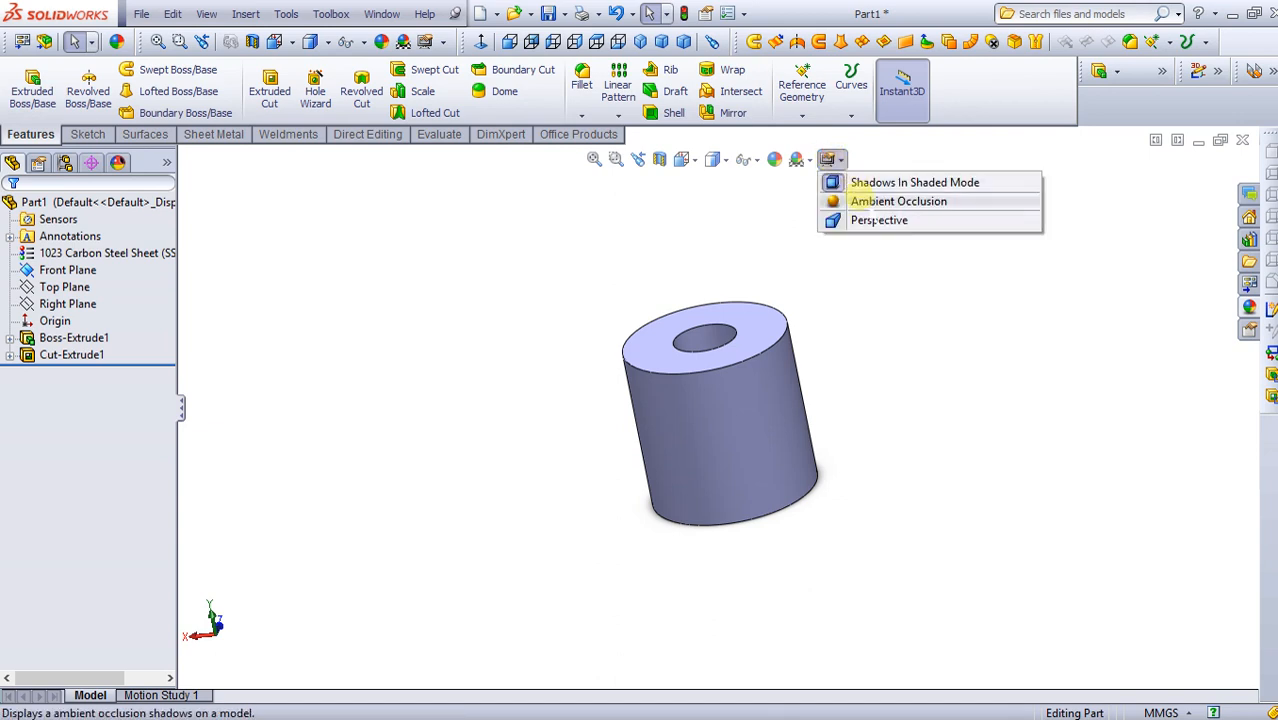
pyautogui.click(747, 408)
pyautogui.click(579, 398)
pyautogui.moveTo(533, 374); pyautogui.dragTo(579, 391, button='middle')
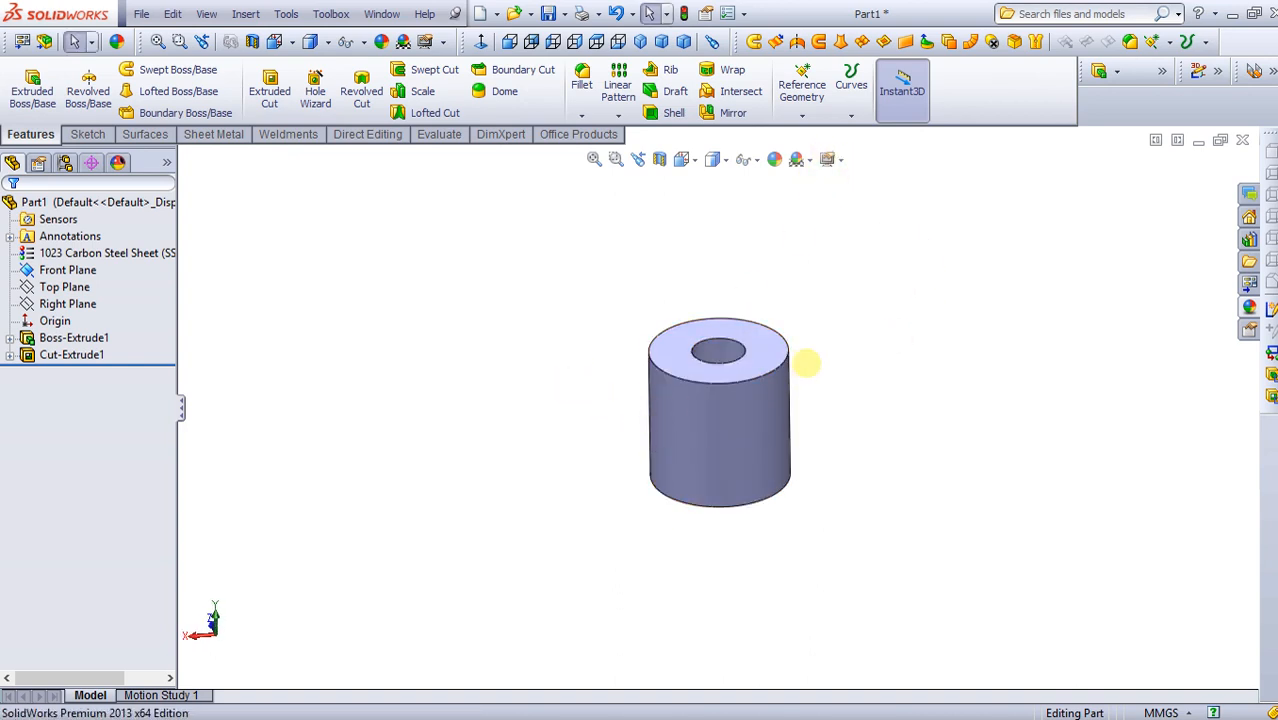
# Turn on ambient occlusion and perspective display for the cylinder.
pyautogui.click(829, 160)
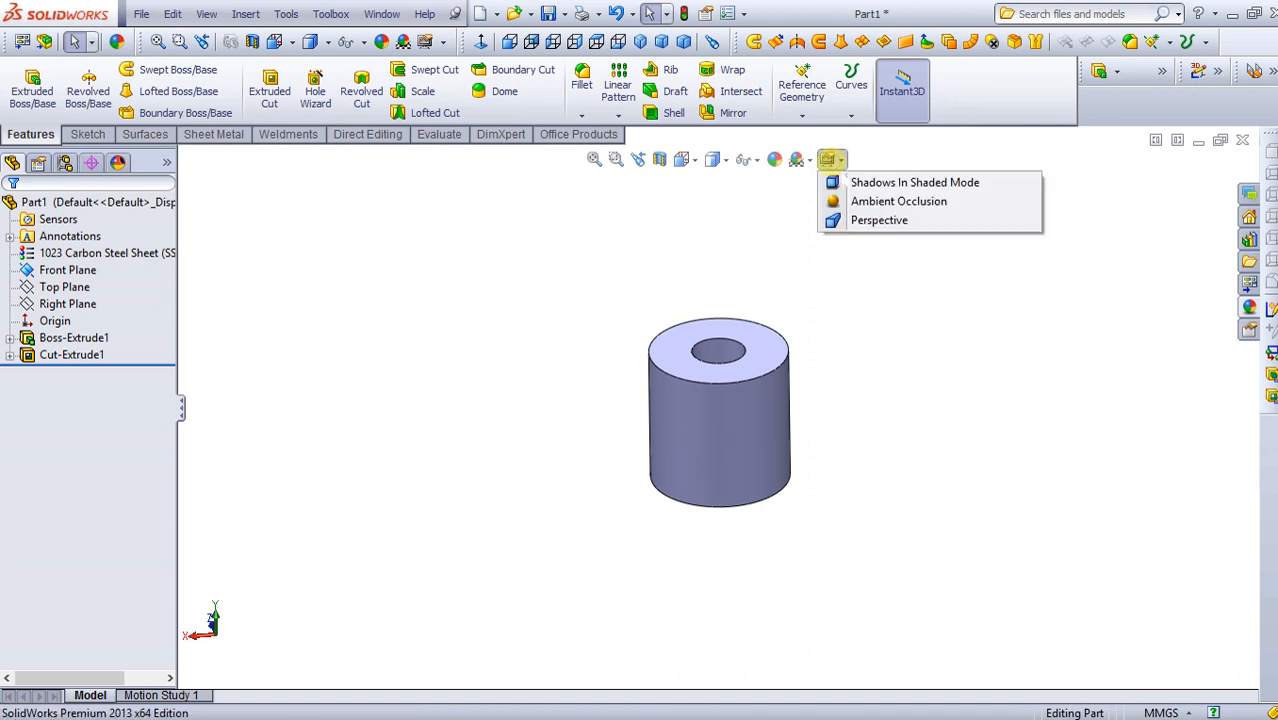
pyautogui.click(880, 199)
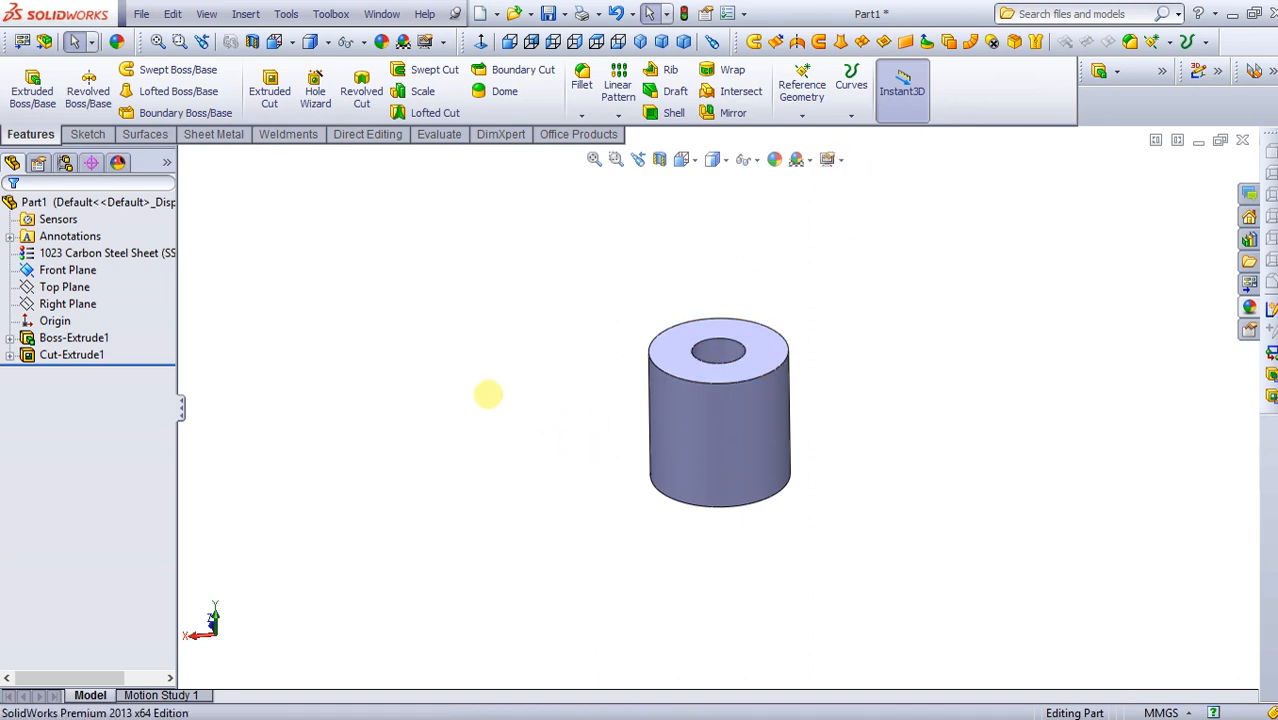
pyautogui.click(831, 161)
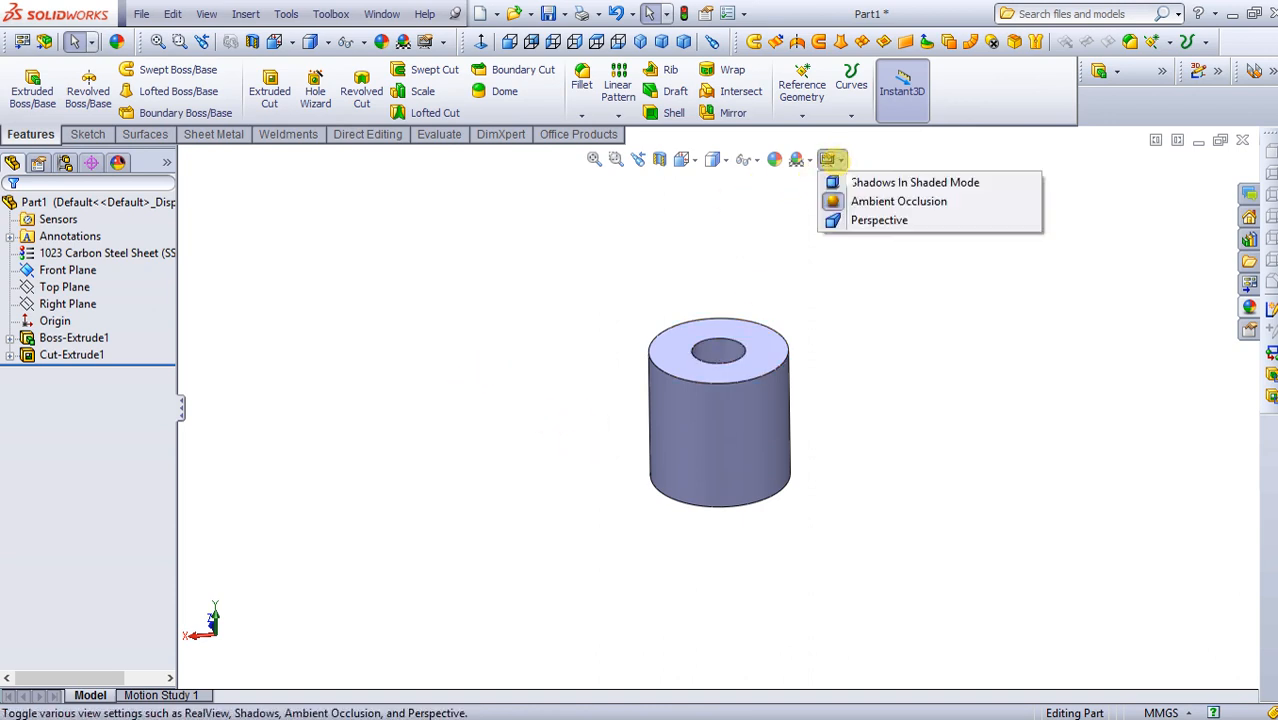
pyautogui.click(852, 221)
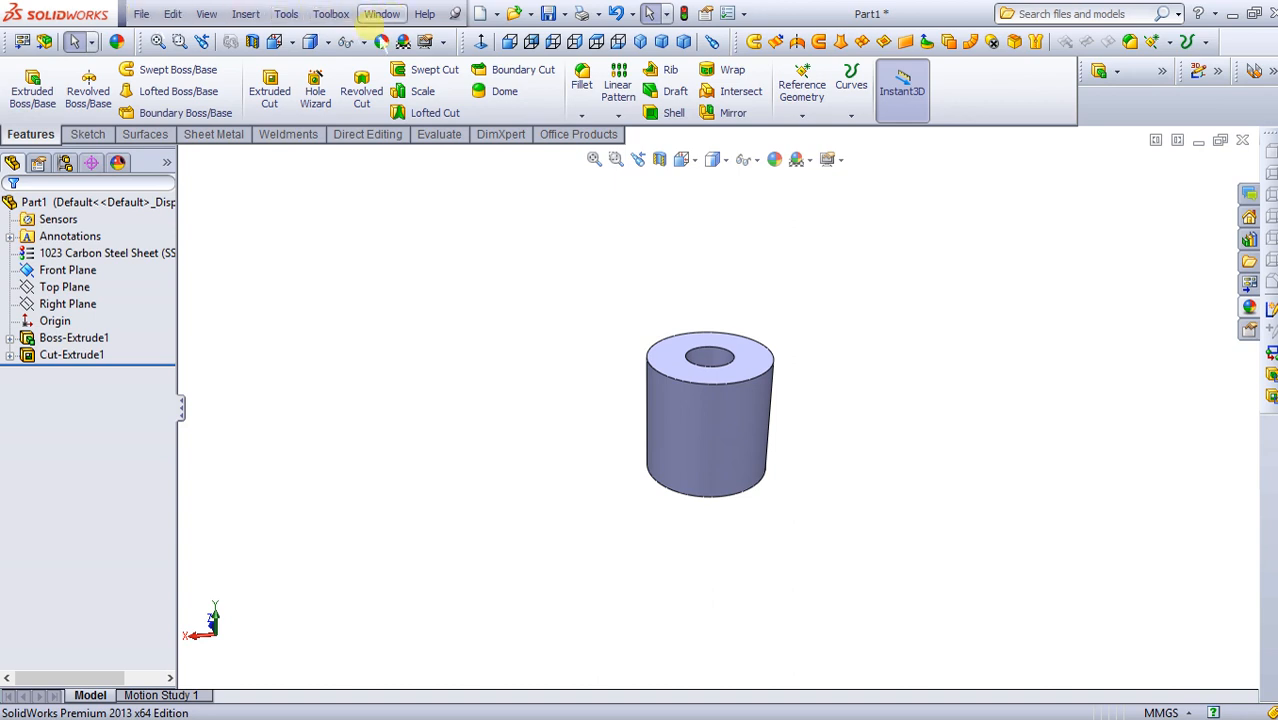
pyautogui.click(331, 20)
pyautogui.moveTo(287, 16)
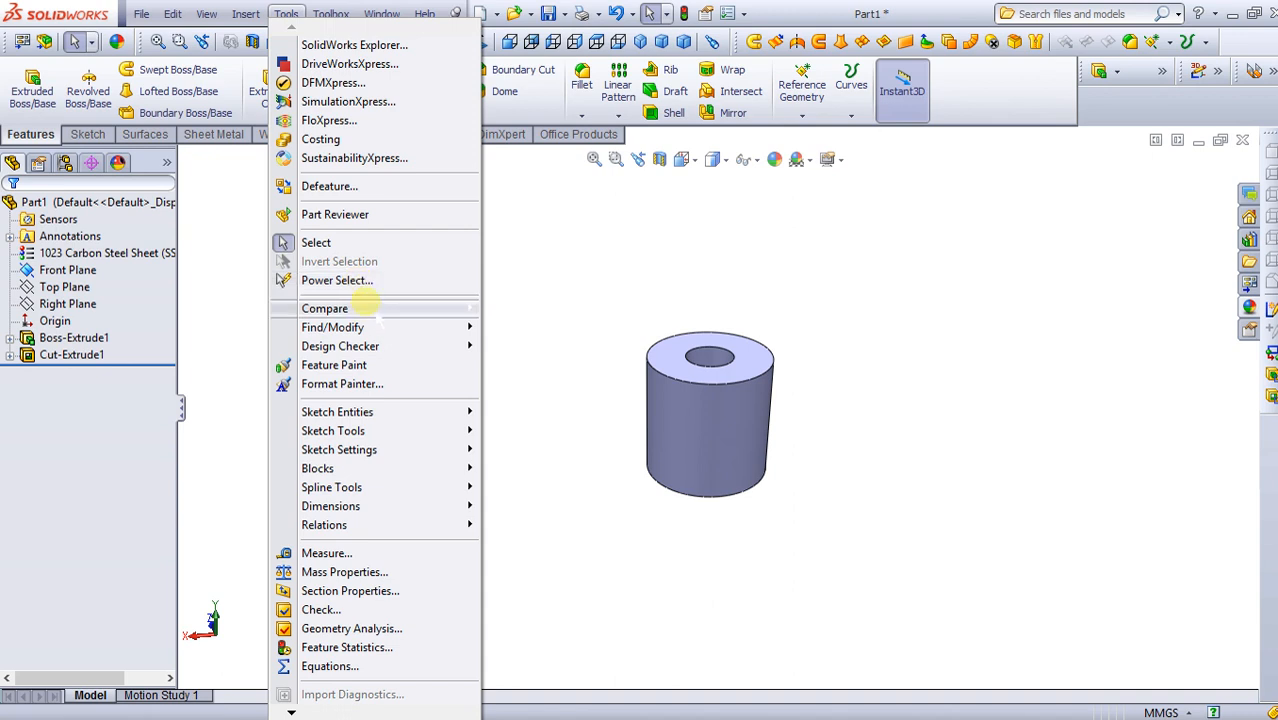
pyautogui.moveTo(364, 310)
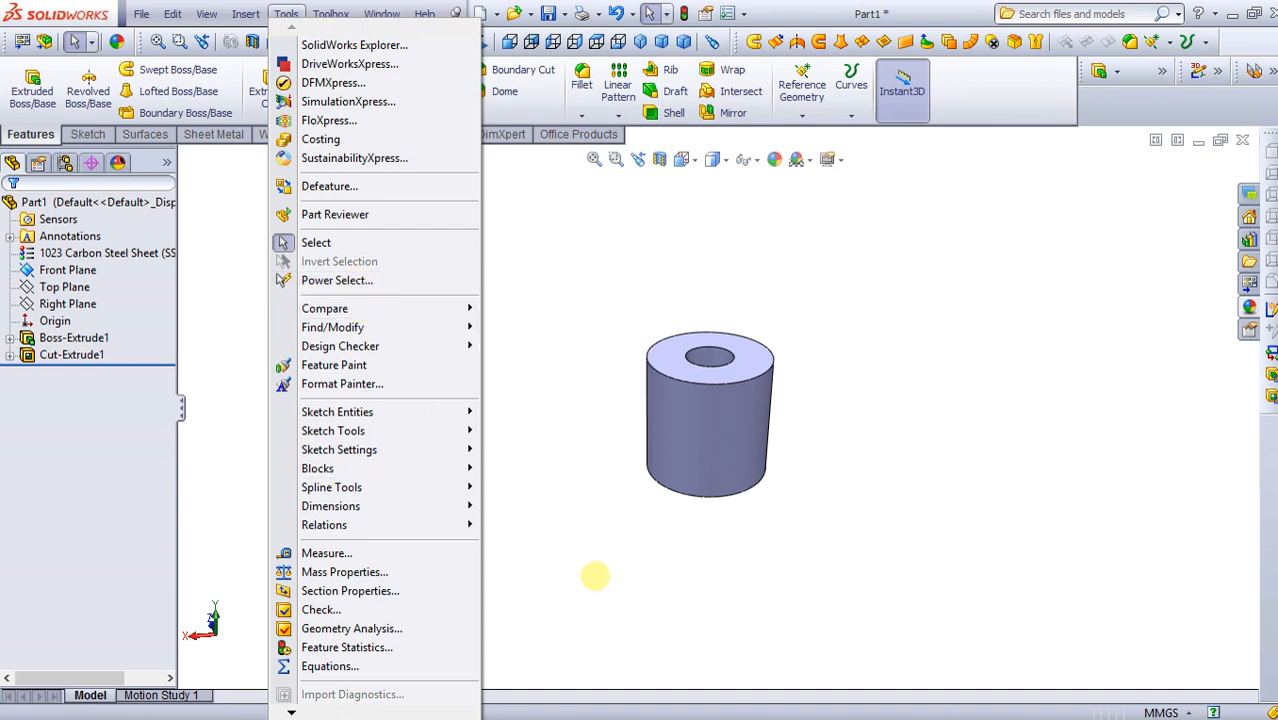
pyautogui.click(594, 576)
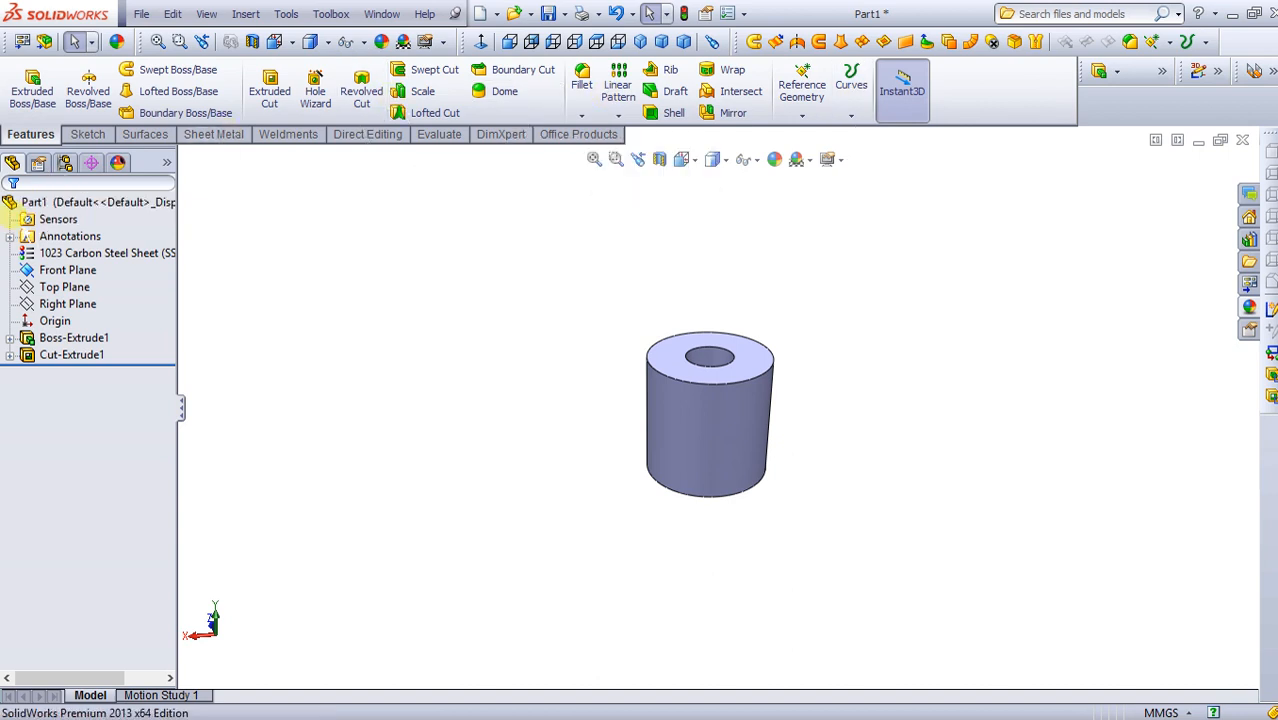
# Examine the features in the part's design tree and highlight the sketch beneath Boss-Extrude1.
pyautogui.click(70, 355)
pyautogui.click(493, 477)
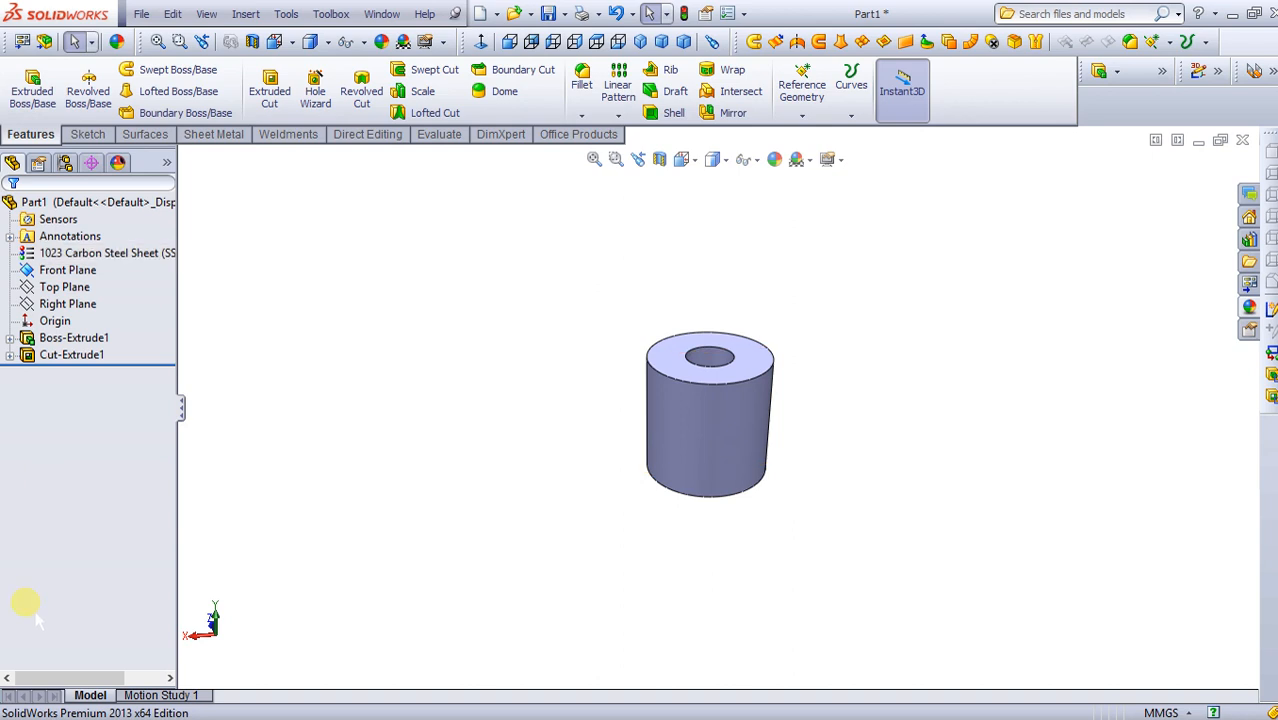
pyautogui.click(9, 338)
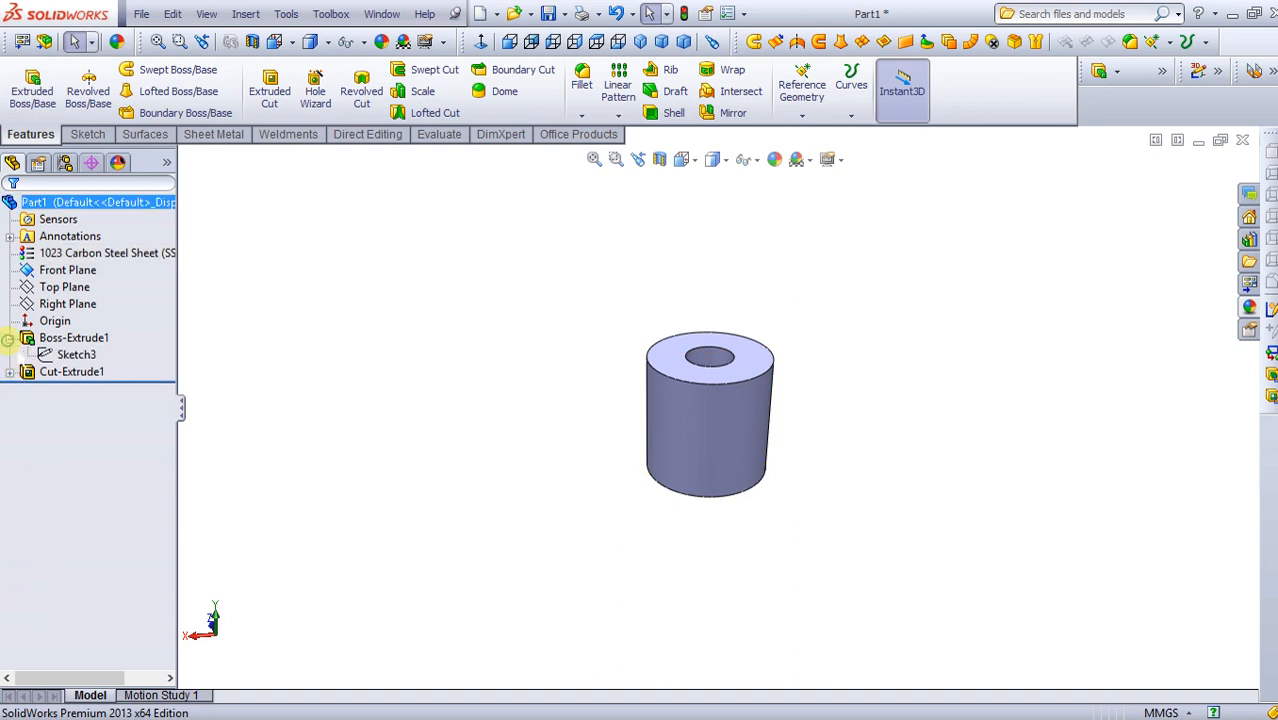
pyautogui.click(74, 355)
pyautogui.click(74, 355)
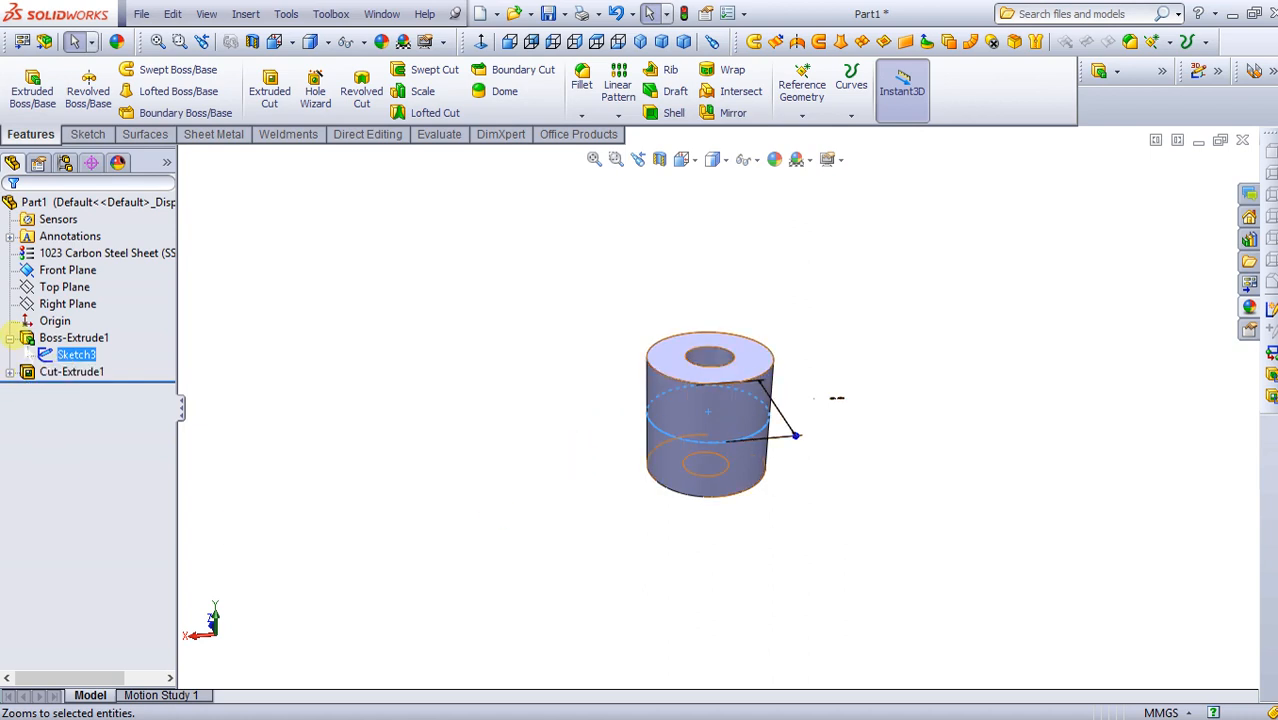
pyautogui.click(9, 338)
pyautogui.click(288, 364)
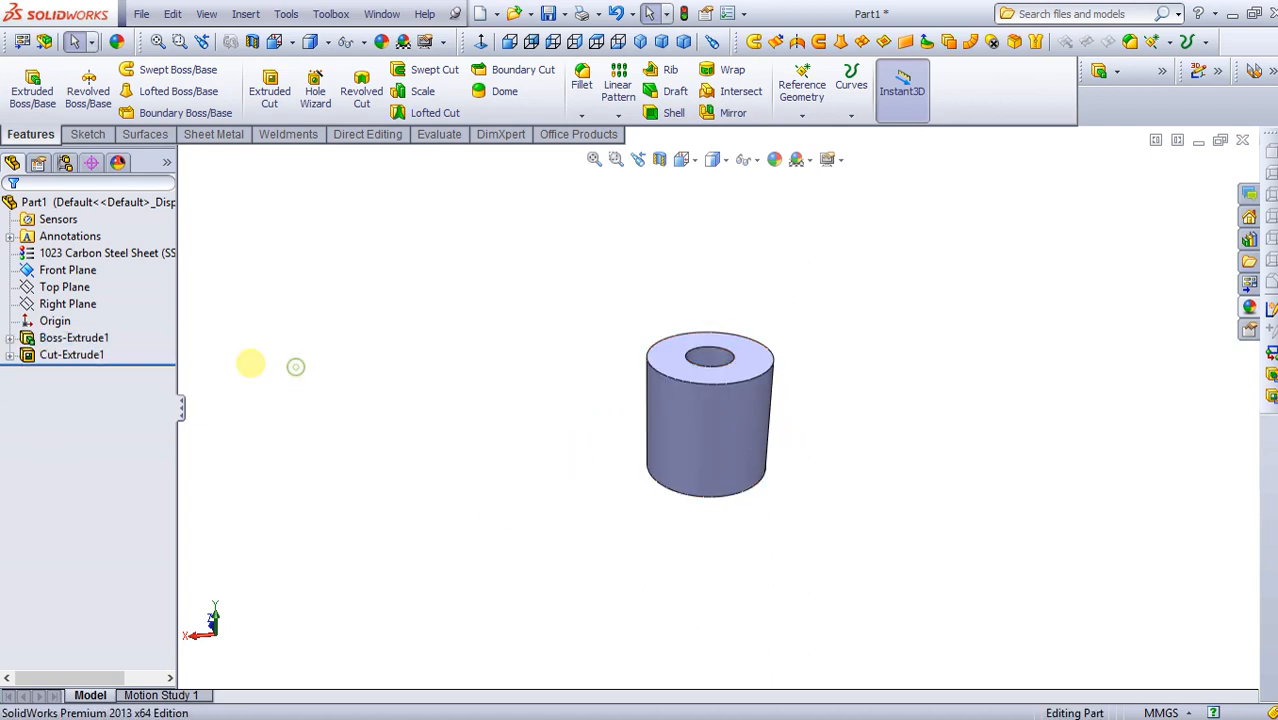
# Open Sketch3 of Boss-Extrude1 for editing and orient the view normal to it.
pyautogui.click(55, 338)
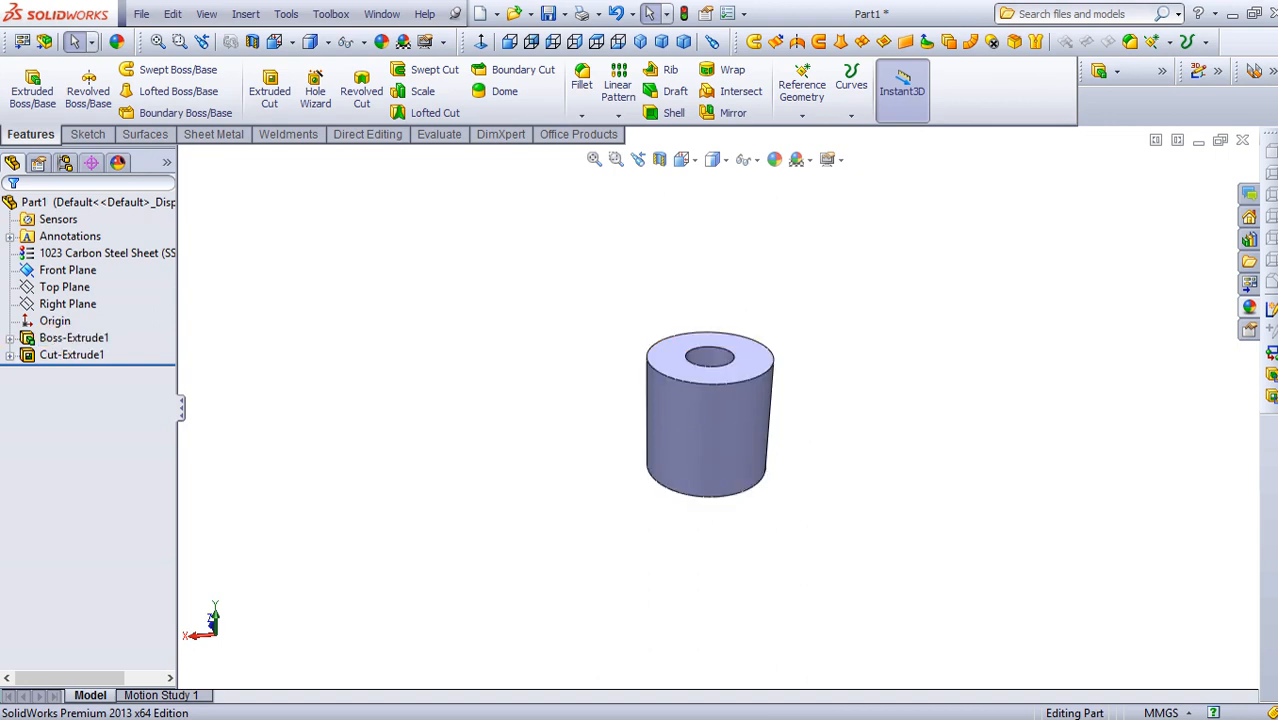
pyautogui.click(9, 338)
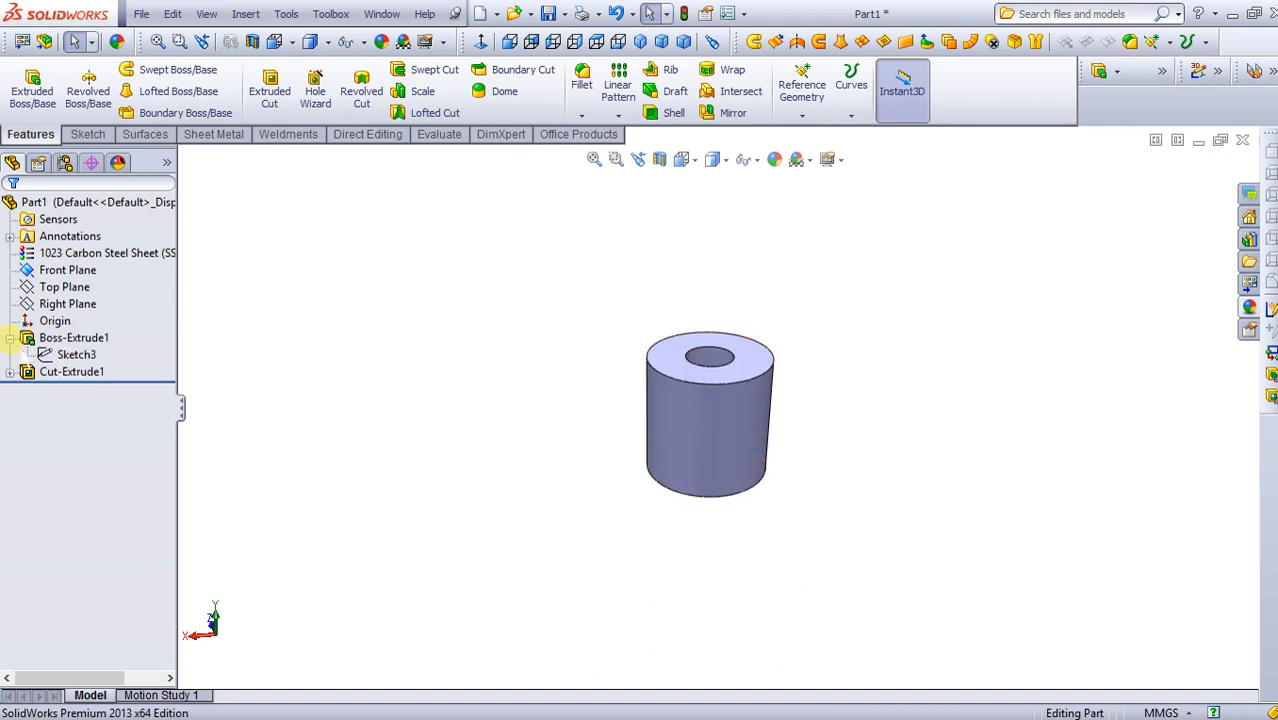
pyautogui.click(74, 355)
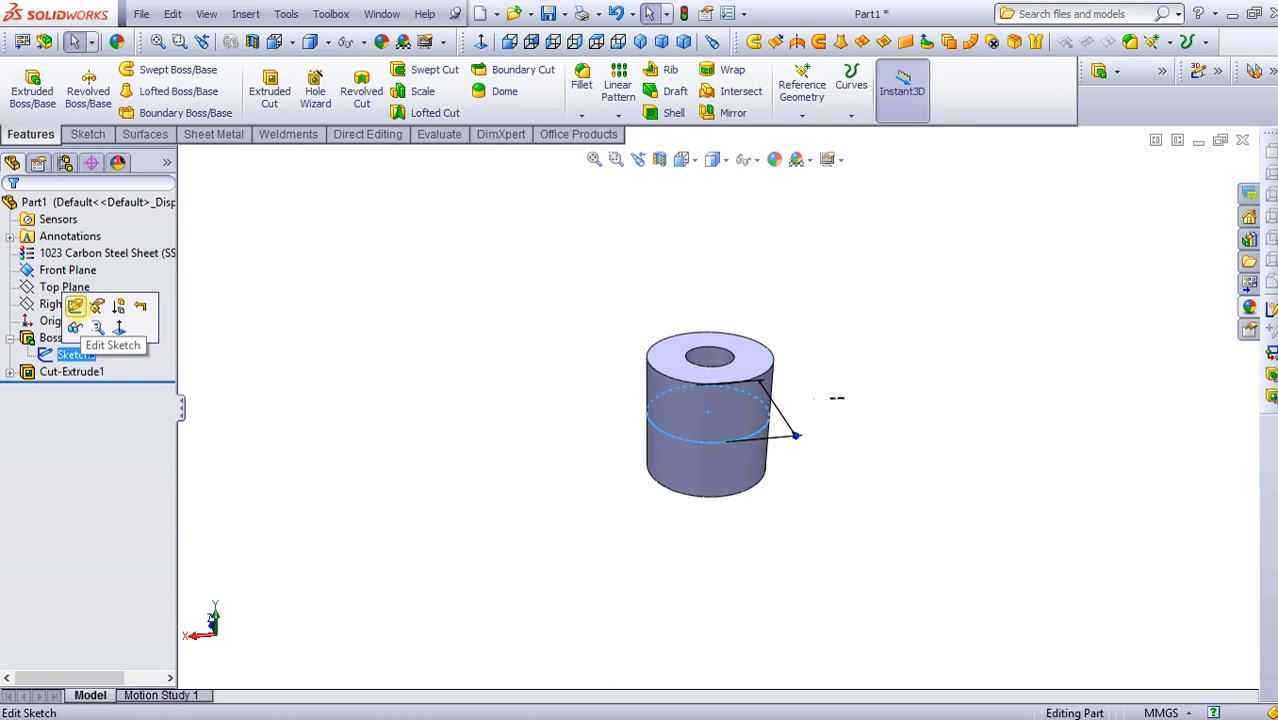
pyautogui.click(75, 306)
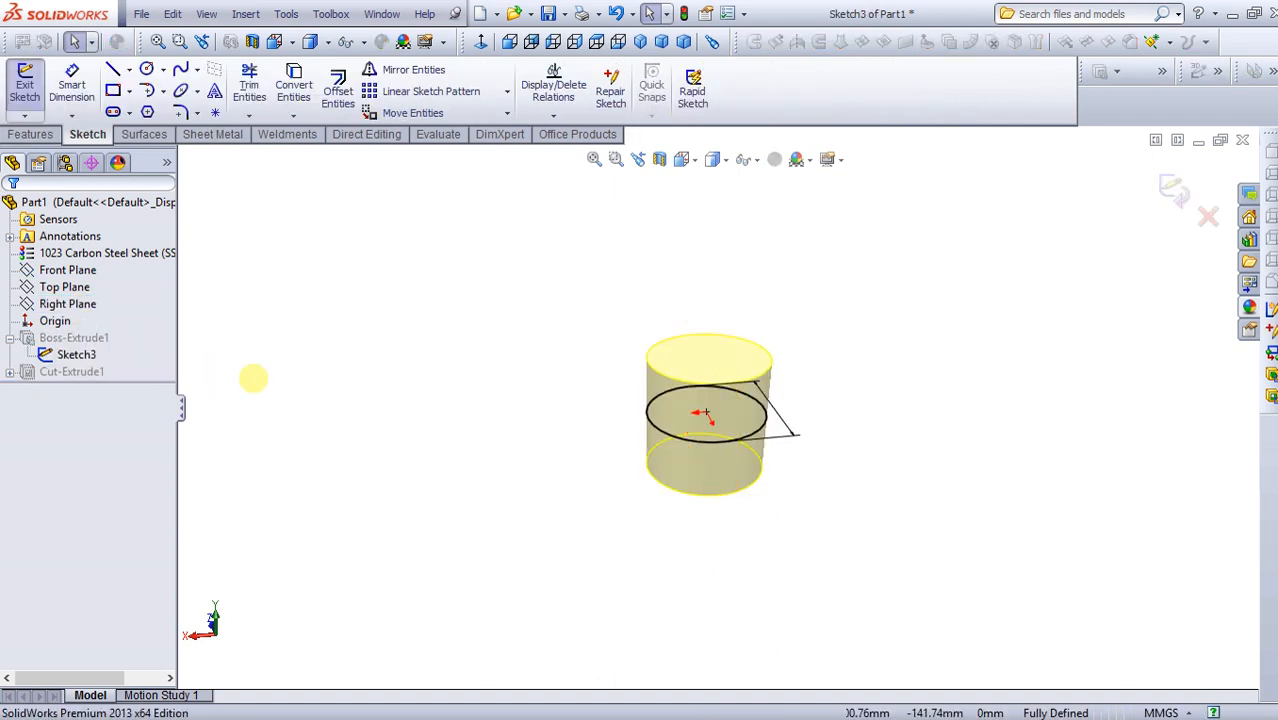
pyautogui.click(481, 41)
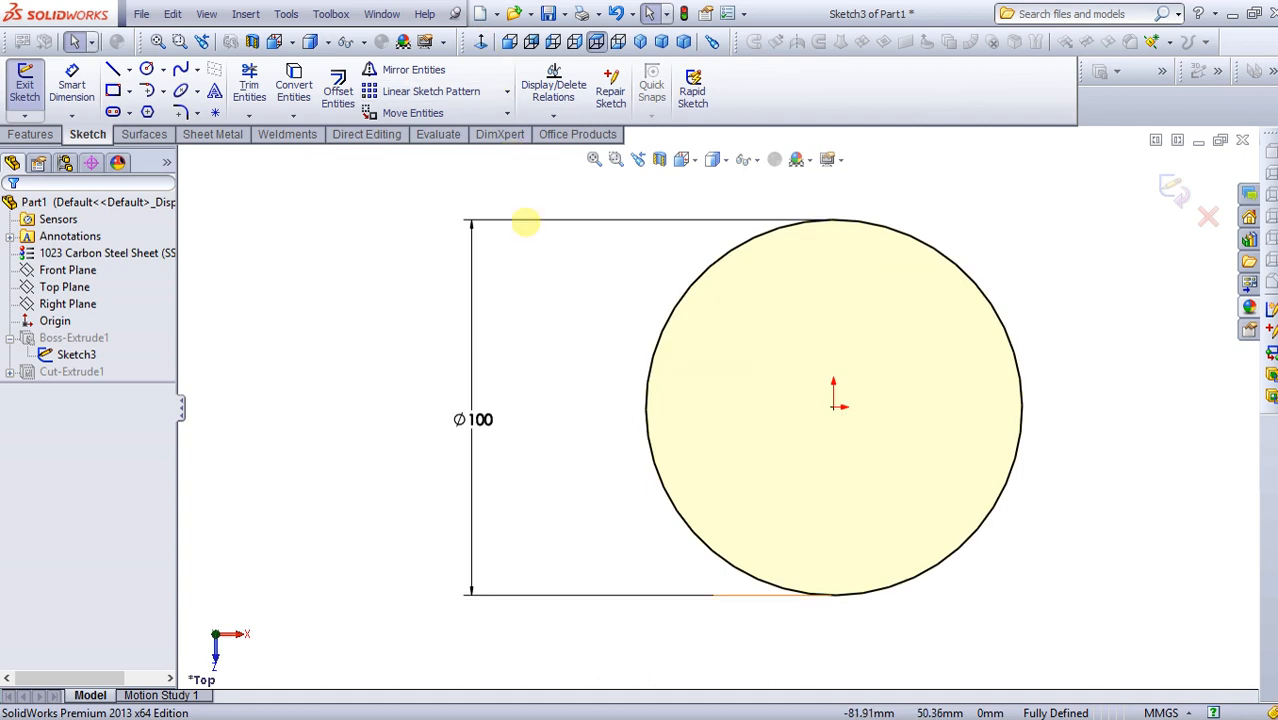
# Set the diameter of the circle in the boss sketch to 50 mm.
pyautogui.click(483, 428)
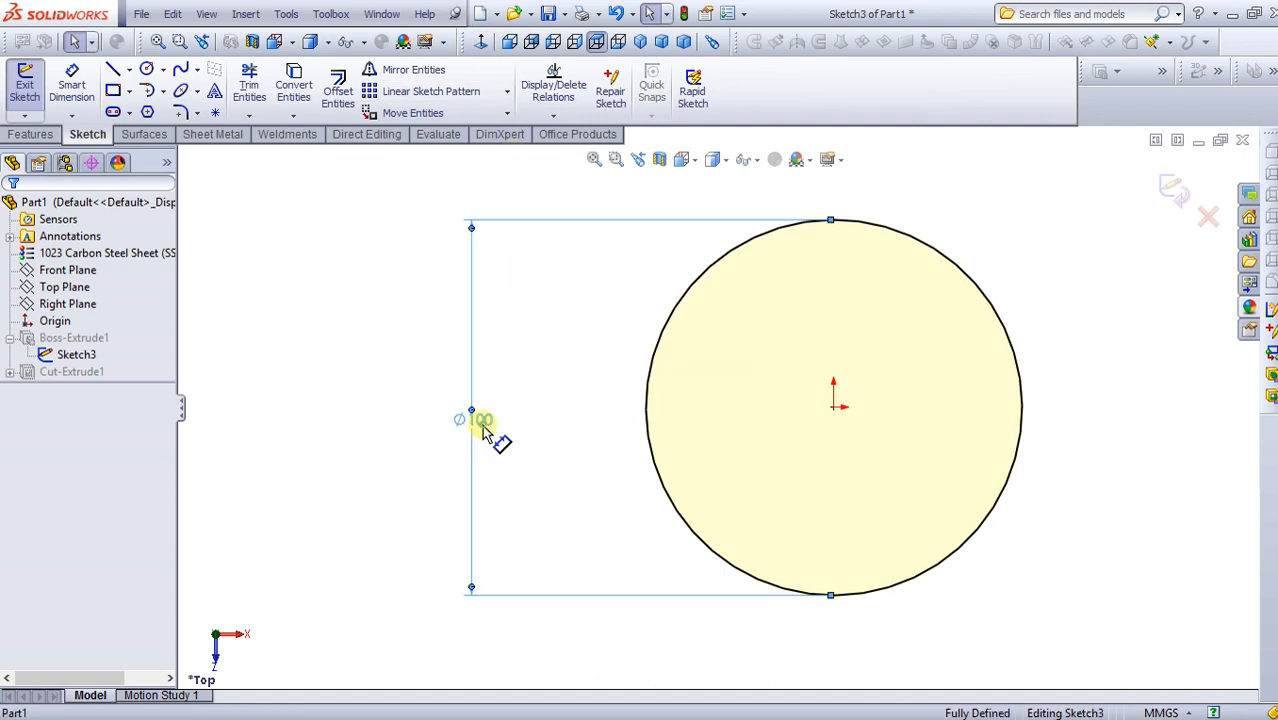
pyautogui.doubleClick(482, 420)
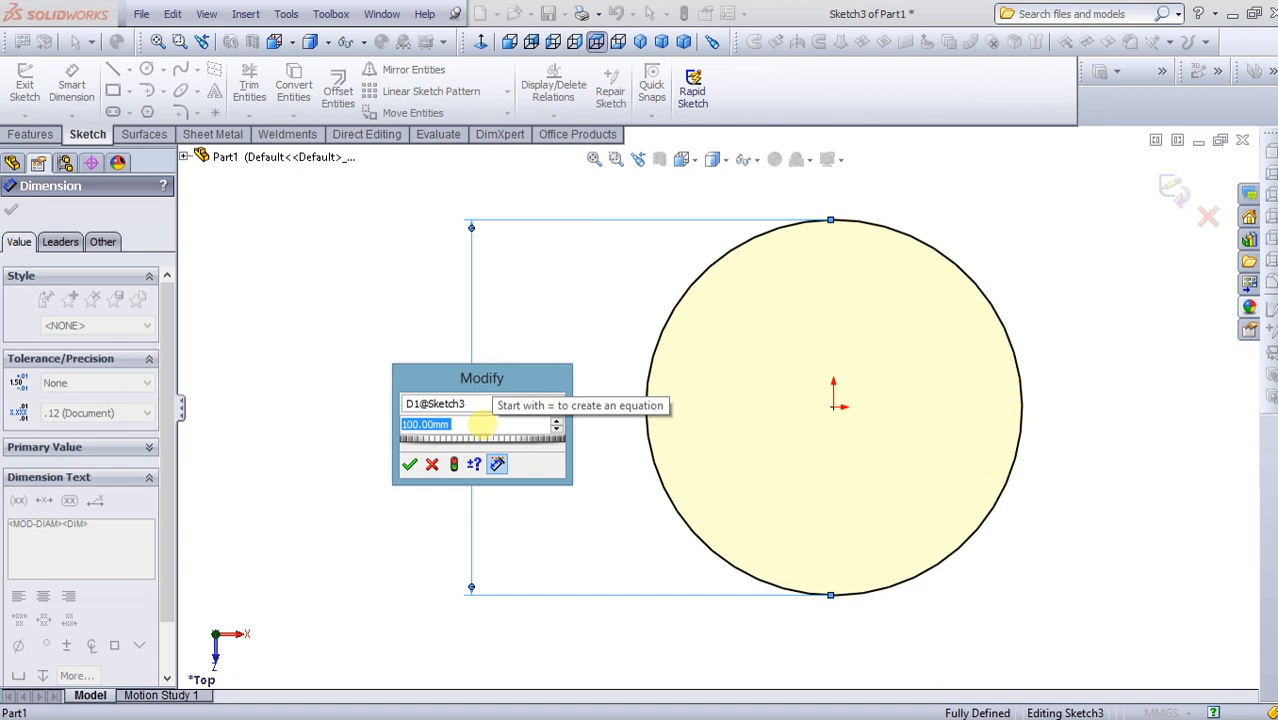
pyautogui.write('50')
pyautogui.press('Return')
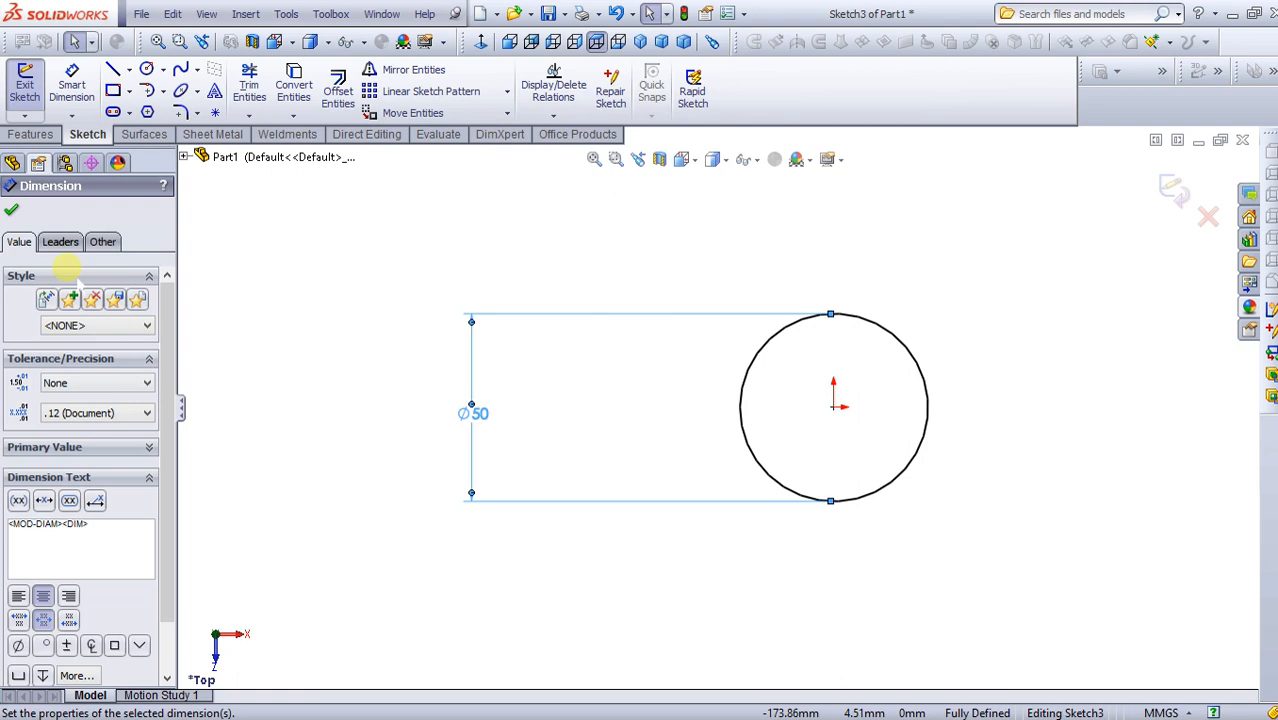
# Confirm the circle's dimension properties and exit the boss sketch to rebuild the cylinder.
pyautogui.click(11, 210)
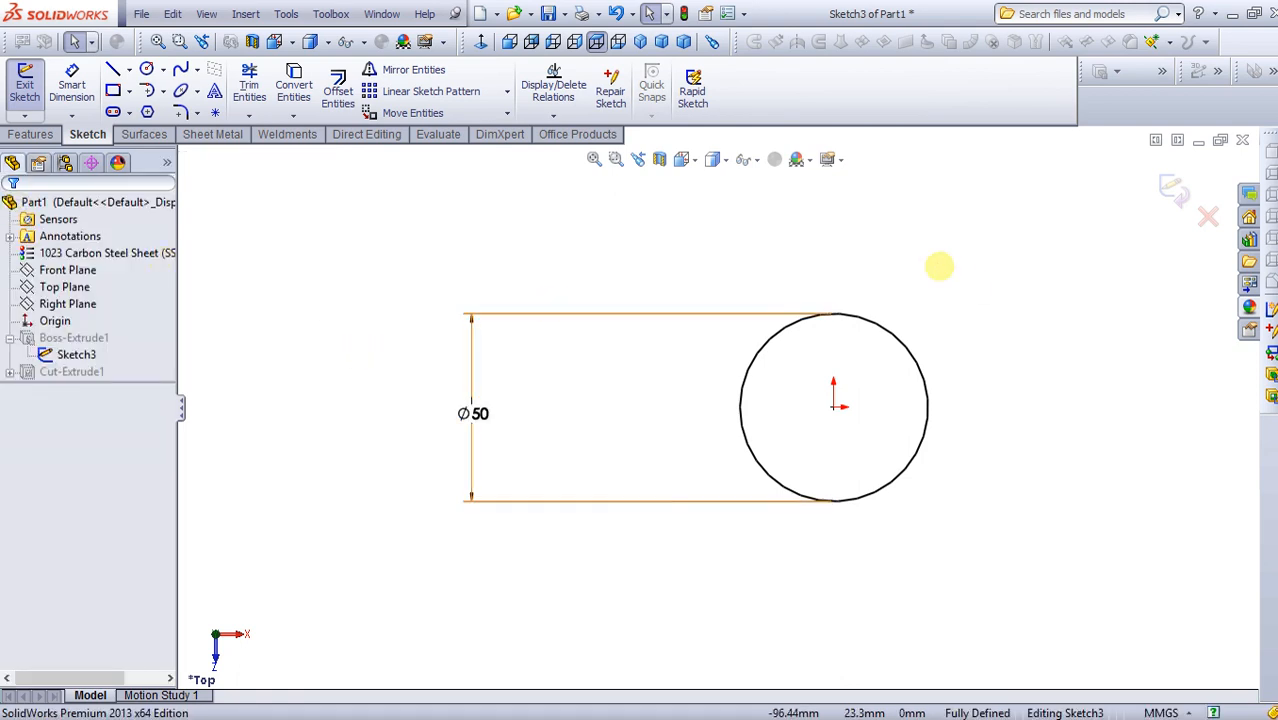
pyautogui.click(1175, 188)
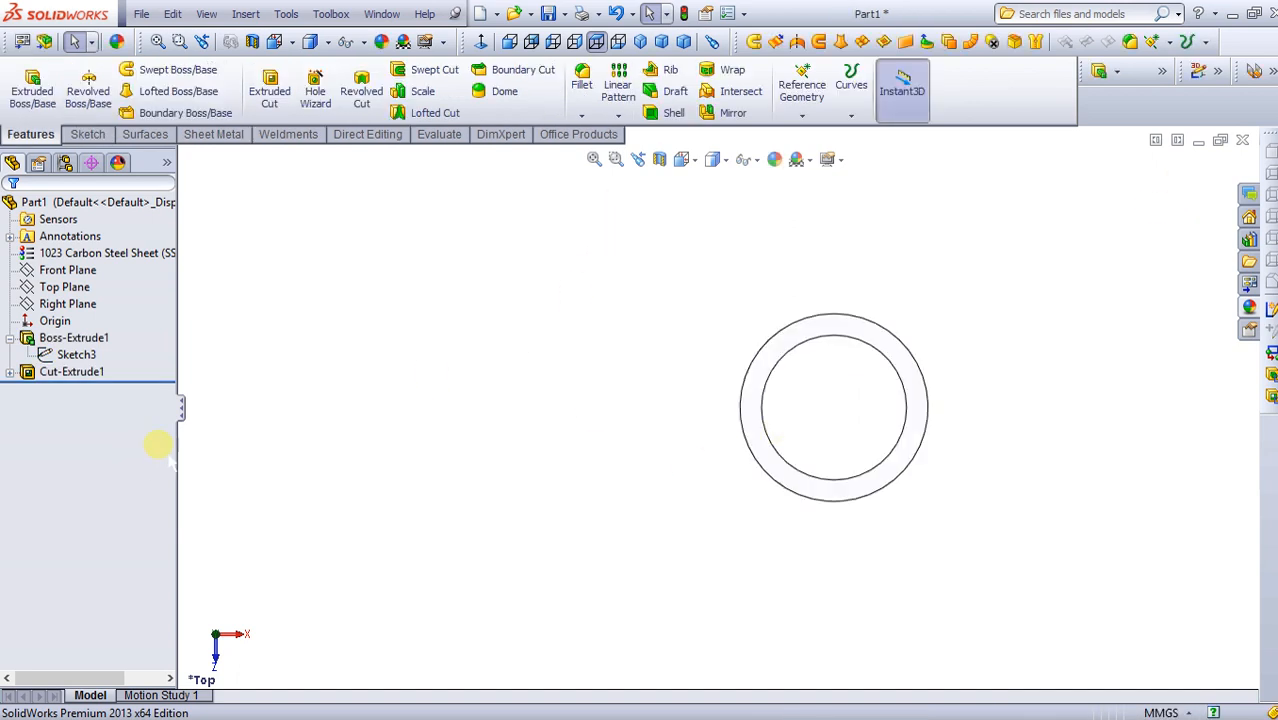
pyautogui.moveTo(546, 446); pyautogui.dragTo(650, 305, button='middle')
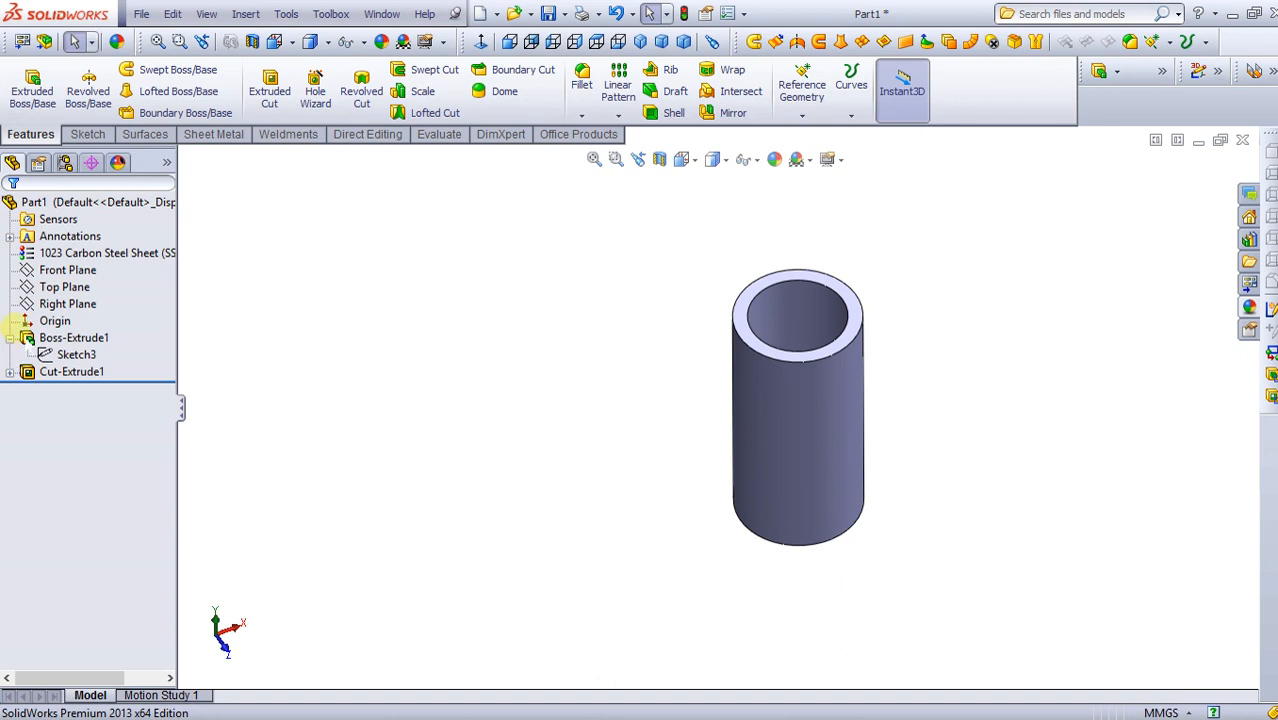
# Collapse Boss-Extrude1 in the design tree and inspect the sketch beneath Cut-Extrude1.
pyautogui.click(9, 337)
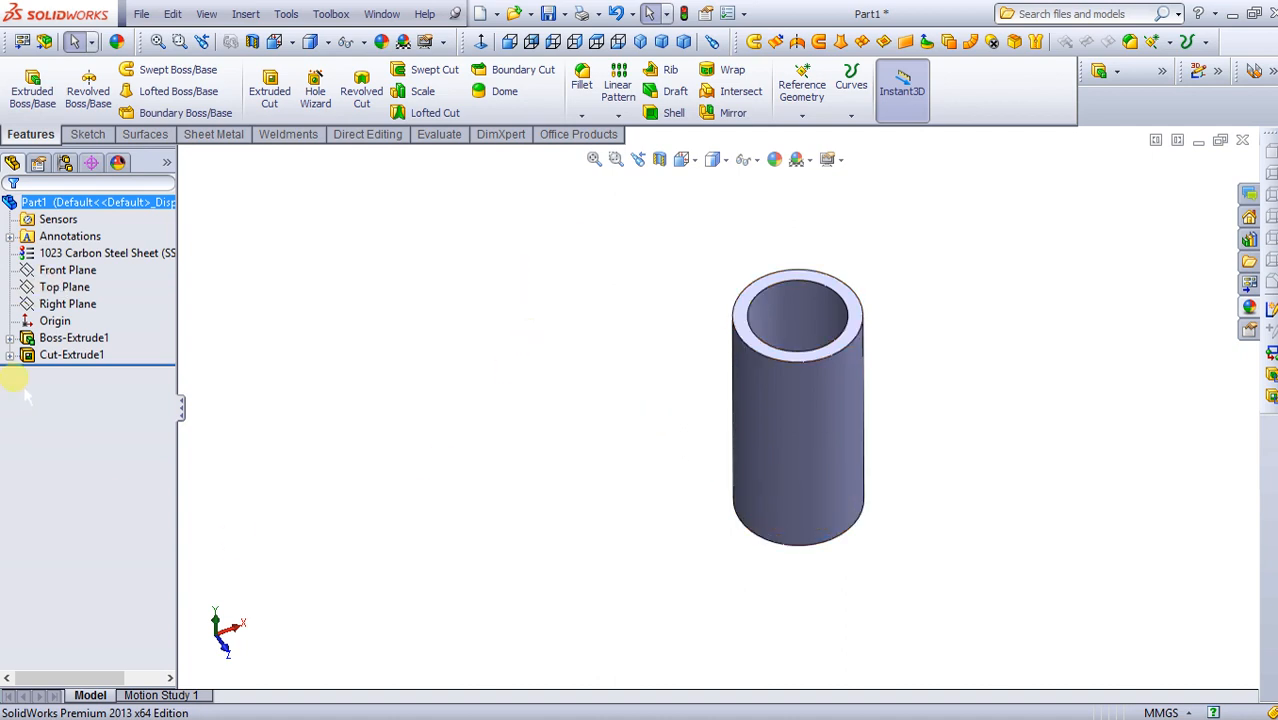
pyautogui.click(55, 321)
pyautogui.click(22, 368)
pyautogui.click(9, 356)
pyautogui.click(88, 373)
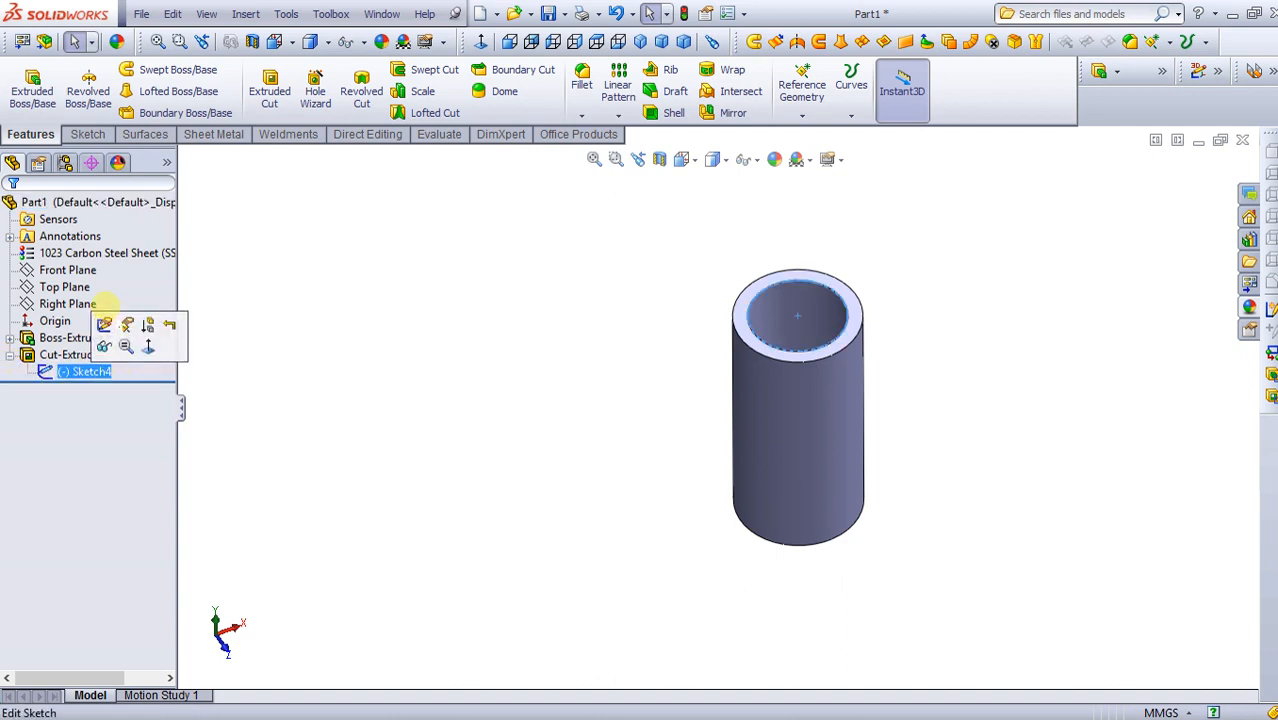
pyautogui.click(374, 439)
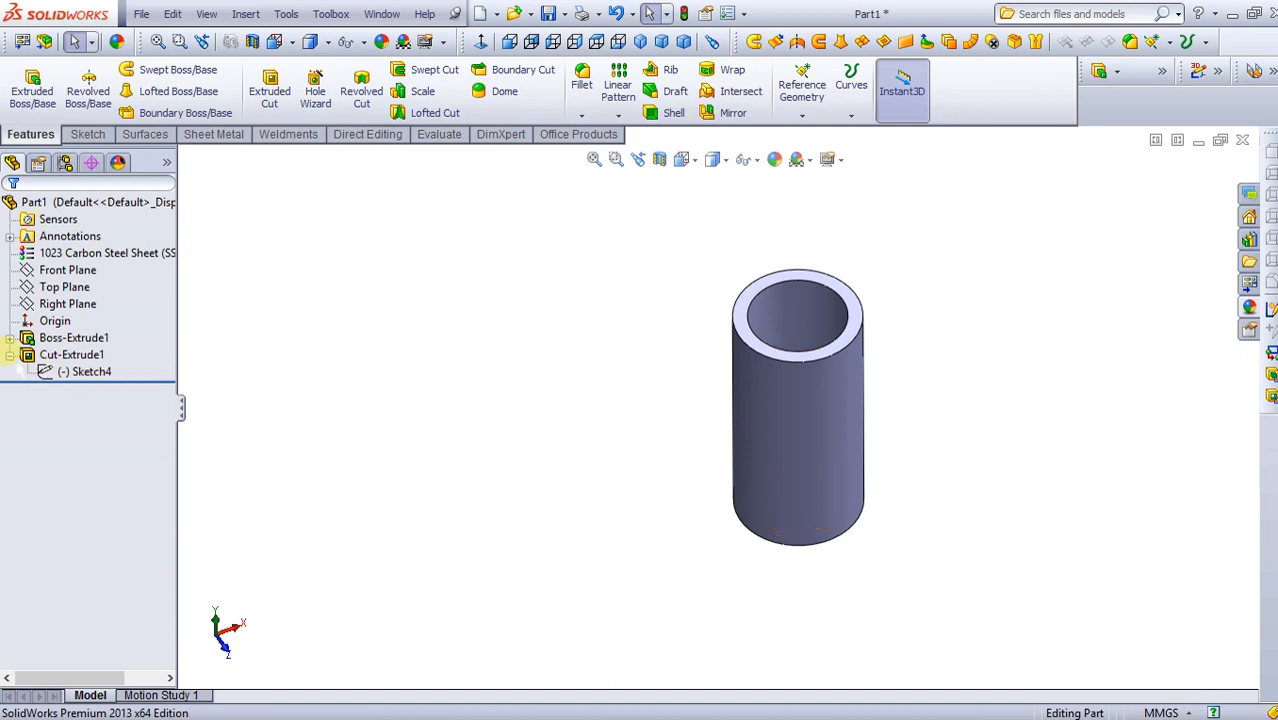
pyautogui.click(9, 355)
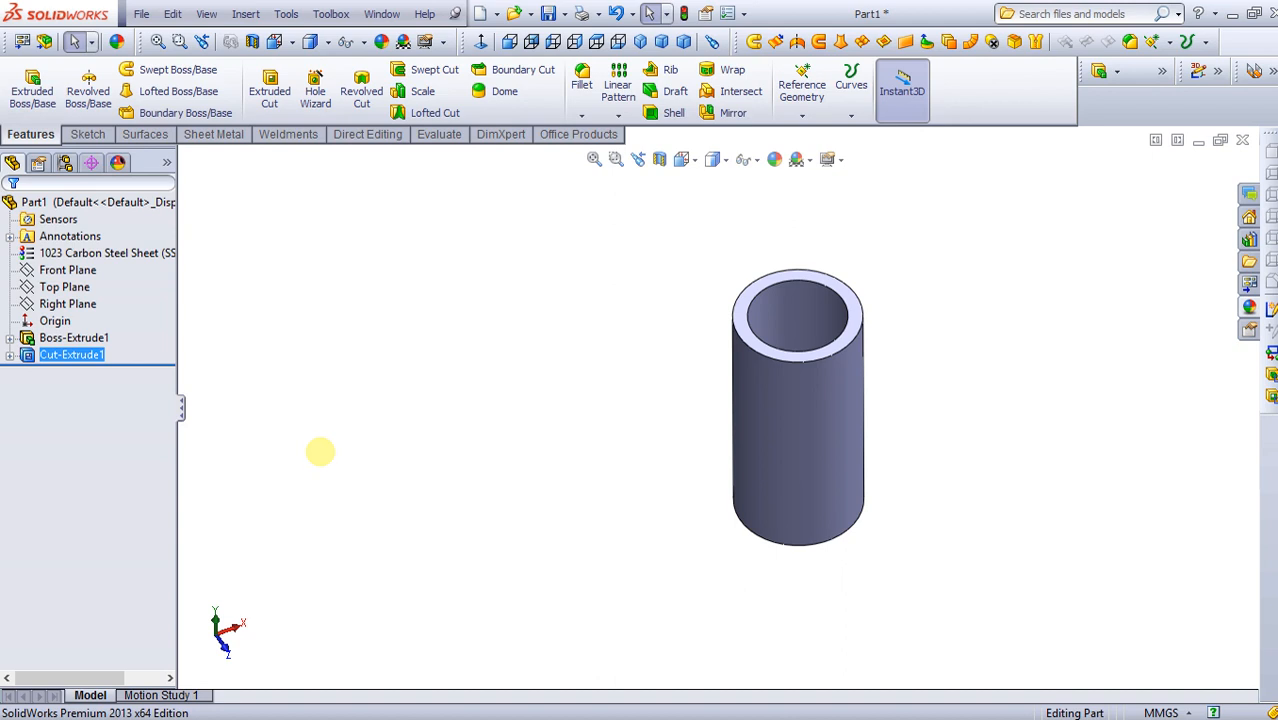
# Consult the keyboard shortcuts page in the Word notes and return to the cylinder in SolidWorks.
pyautogui.hotkey('alt', 'Tab')
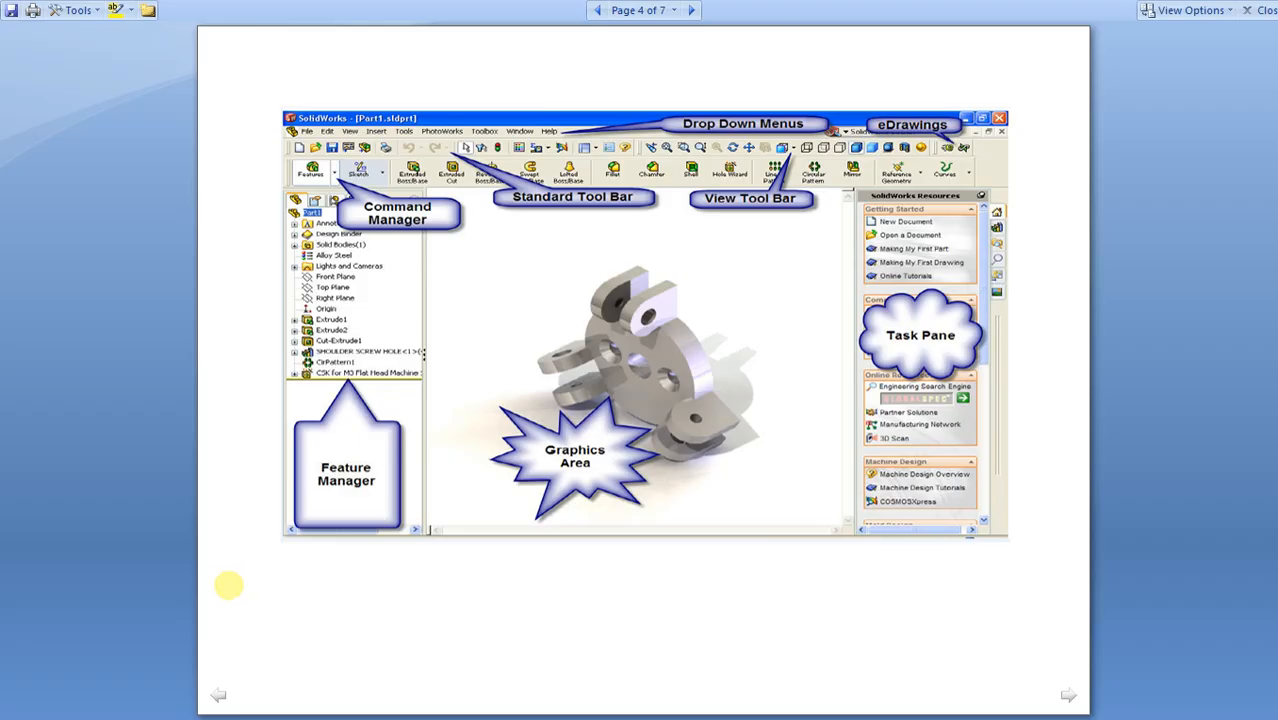
pyautogui.click(703, 10)
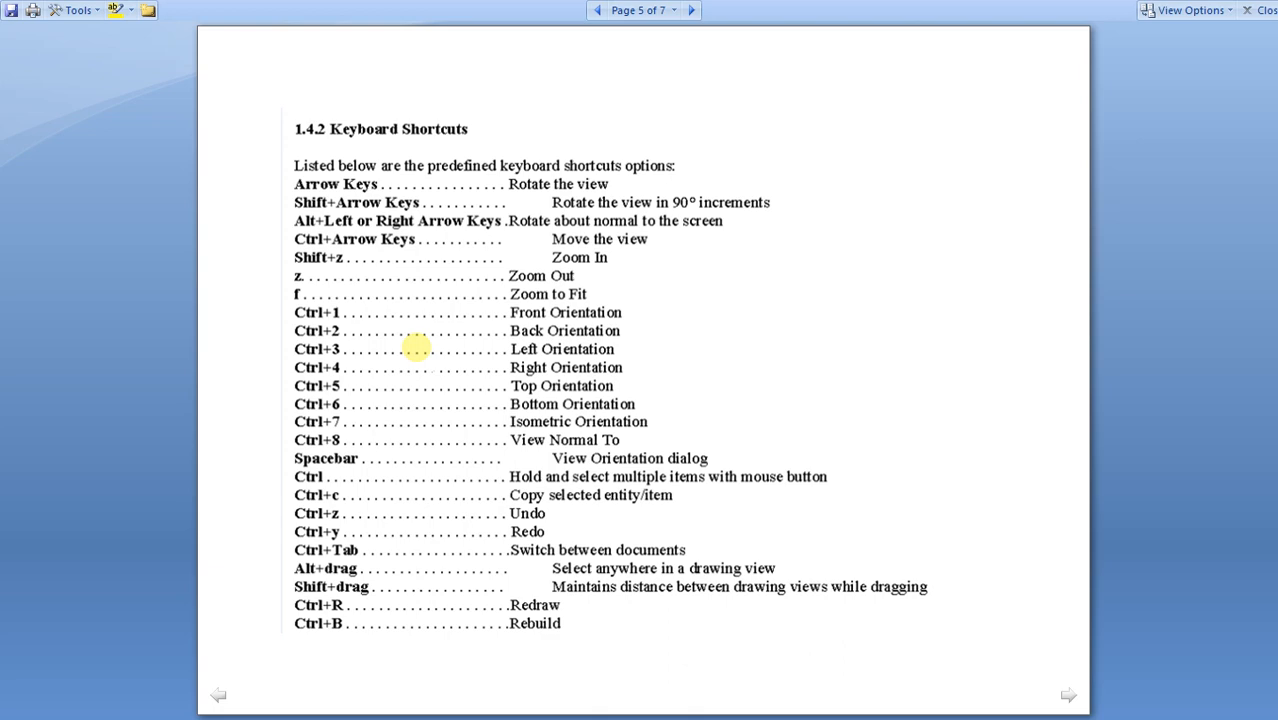
pyautogui.hotkey('alt', 'Tab')
pyautogui.moveTo(598, 428); pyautogui.dragTo(660, 395, button='middle')
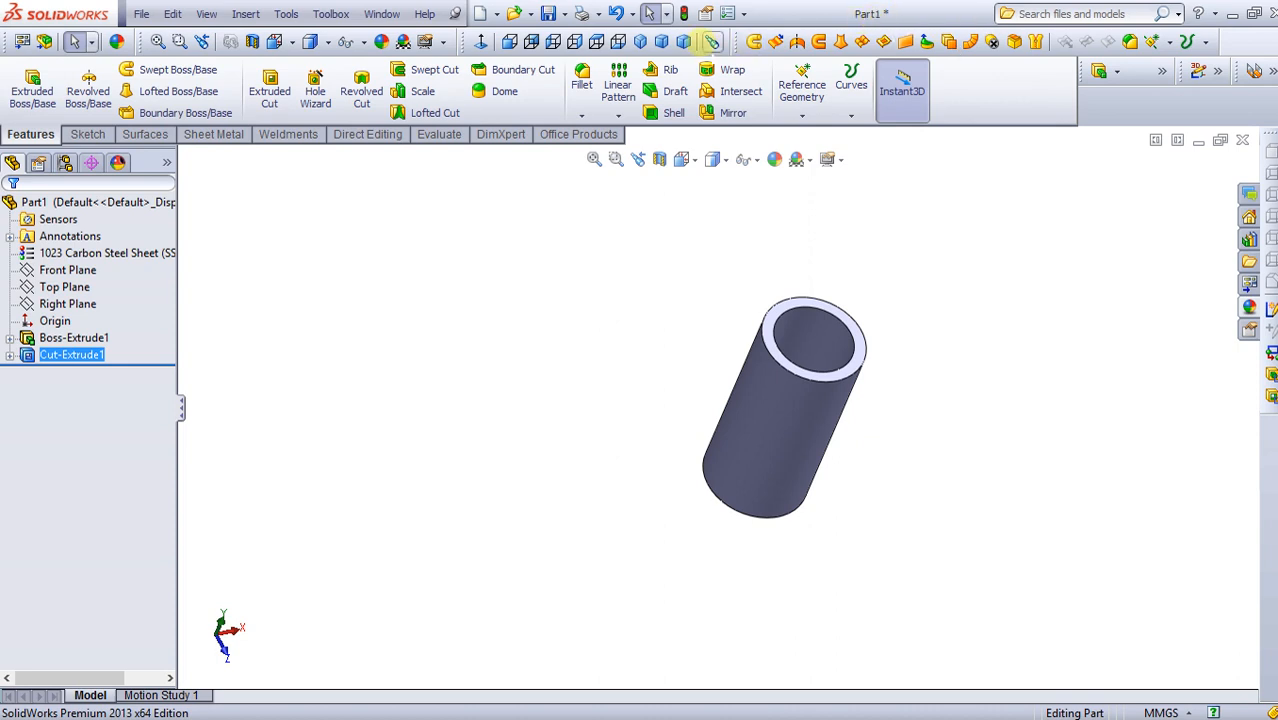
# Start saving the part under a new name and create a Desktop folder named "solidwrks practice" as its location.
pyautogui.click(565, 13)
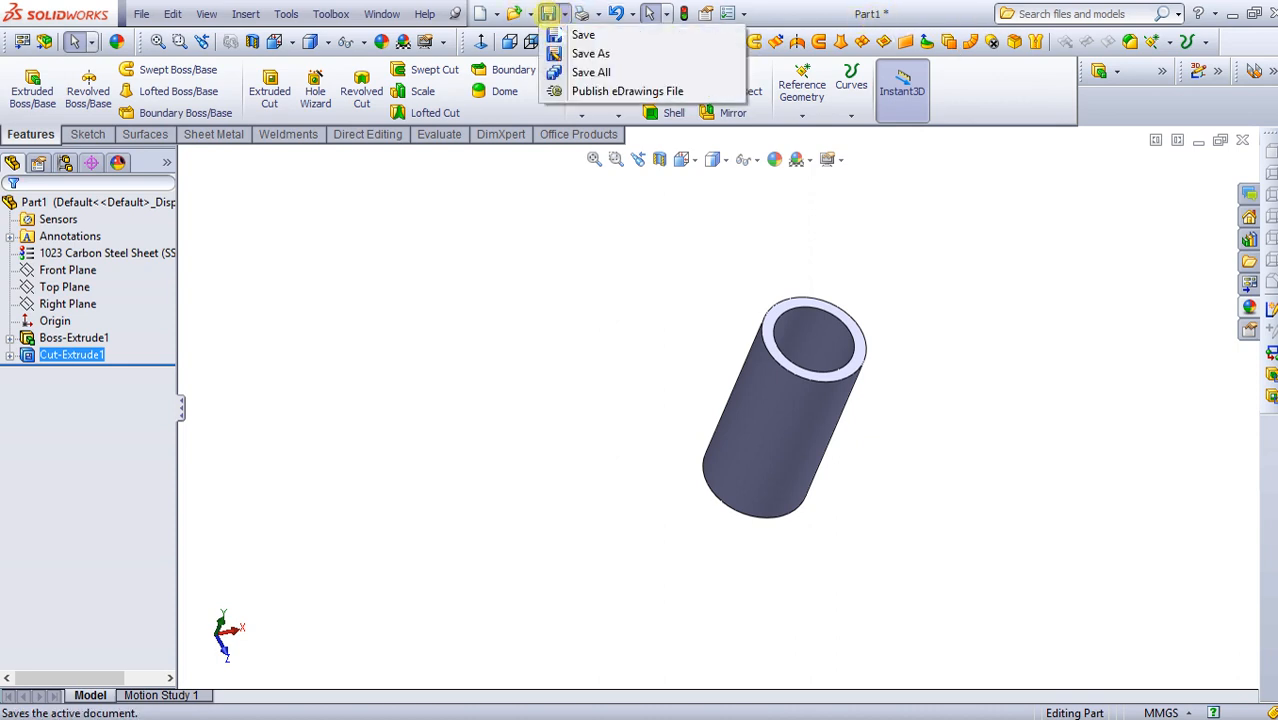
pyautogui.click(585, 51)
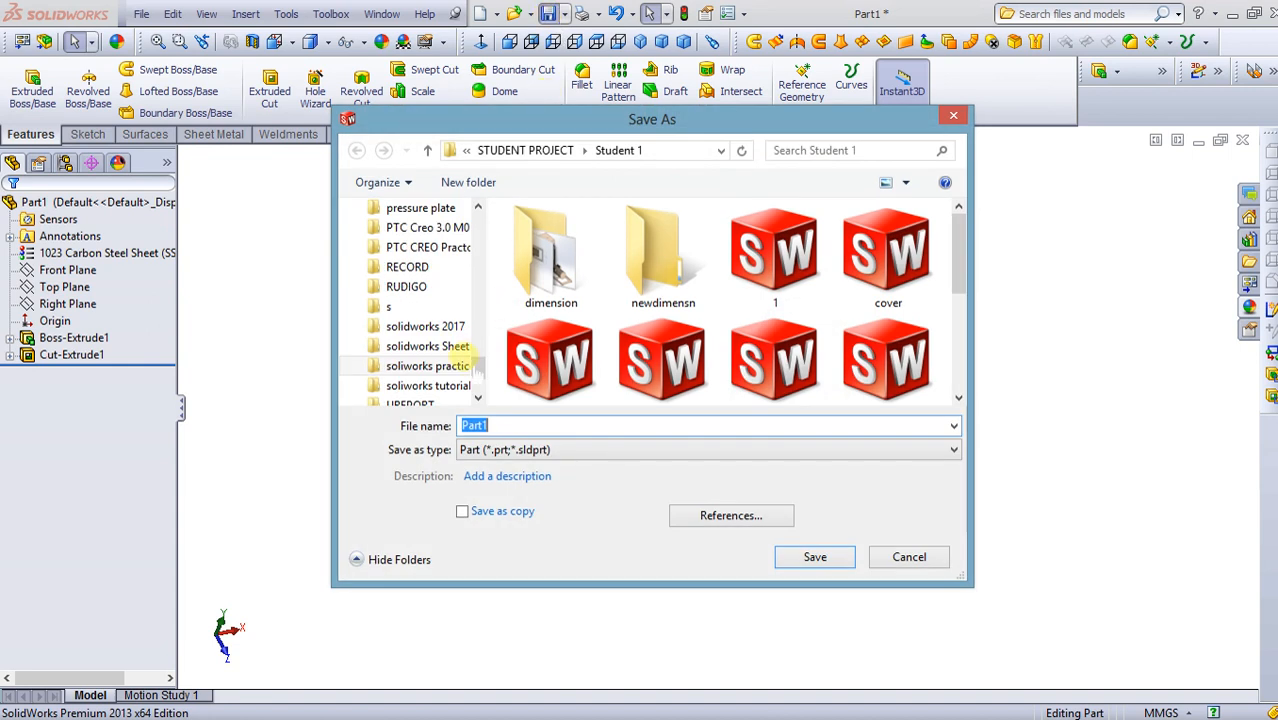
pyautogui.click(462, 150)
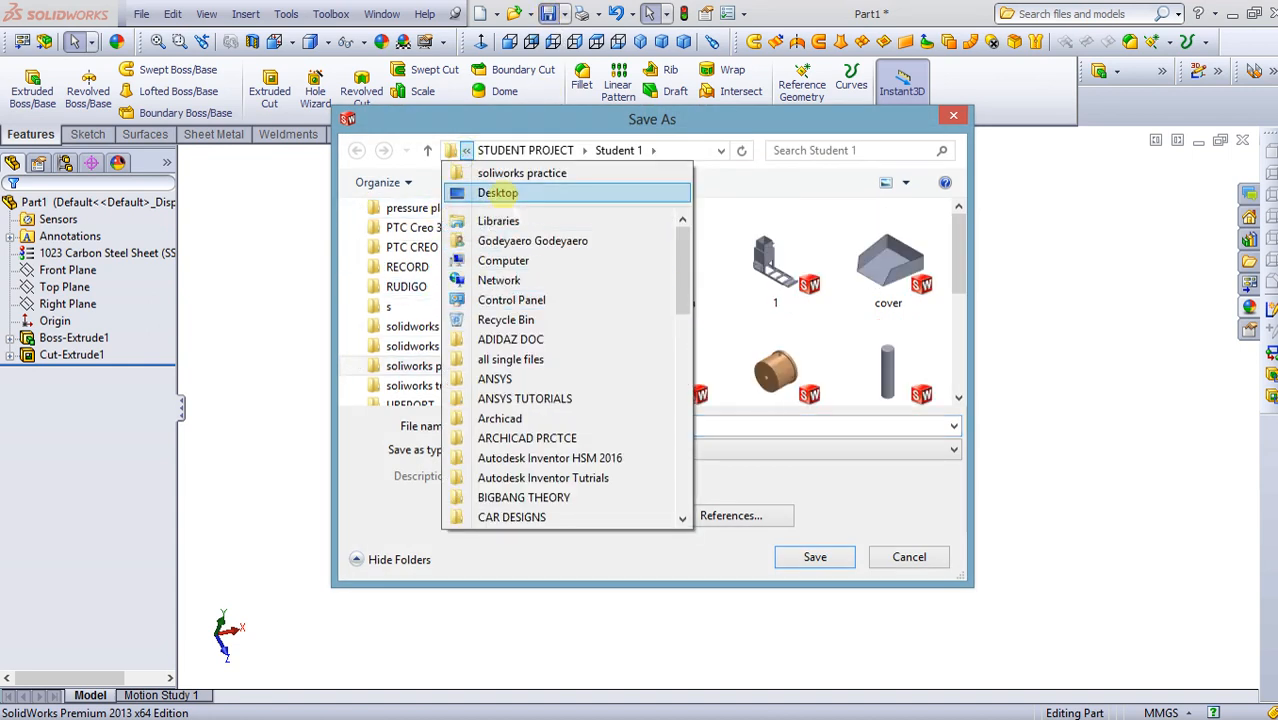
pyautogui.click(498, 192)
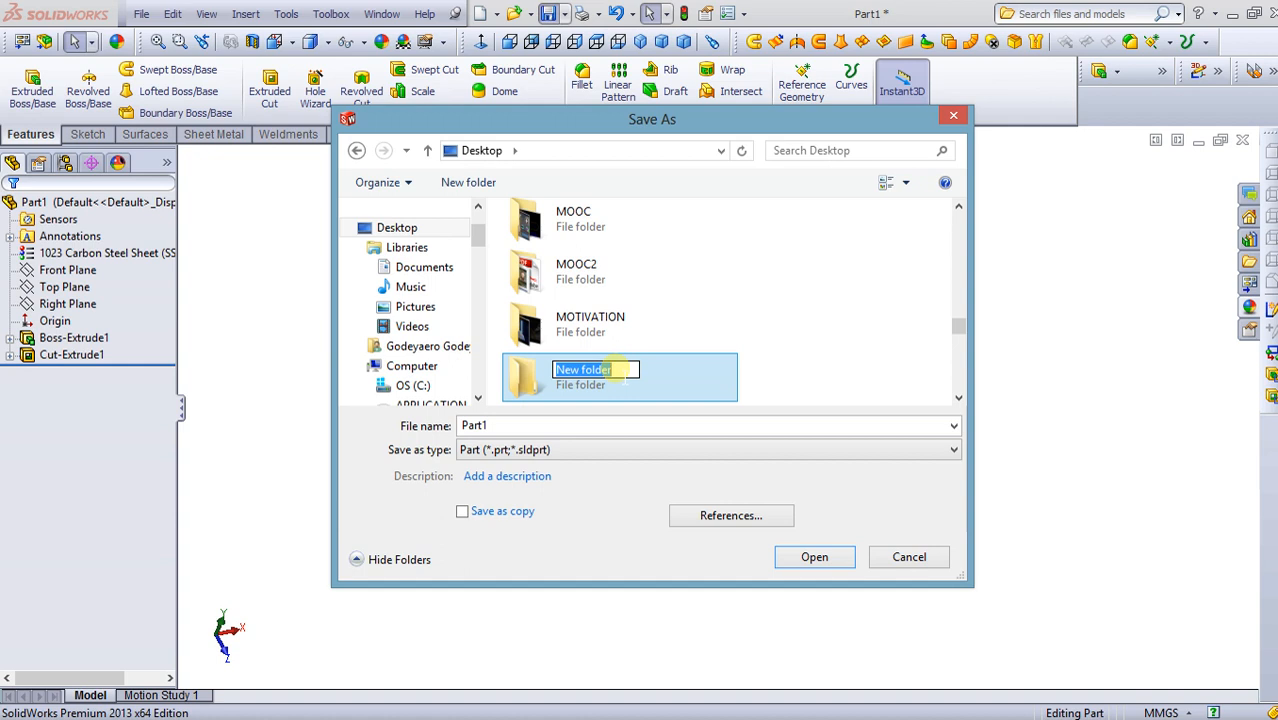
pyautogui.press('BackSpace')
pyautogui.write('sol')
pyautogui.write('id')
pyautogui.write('wor')
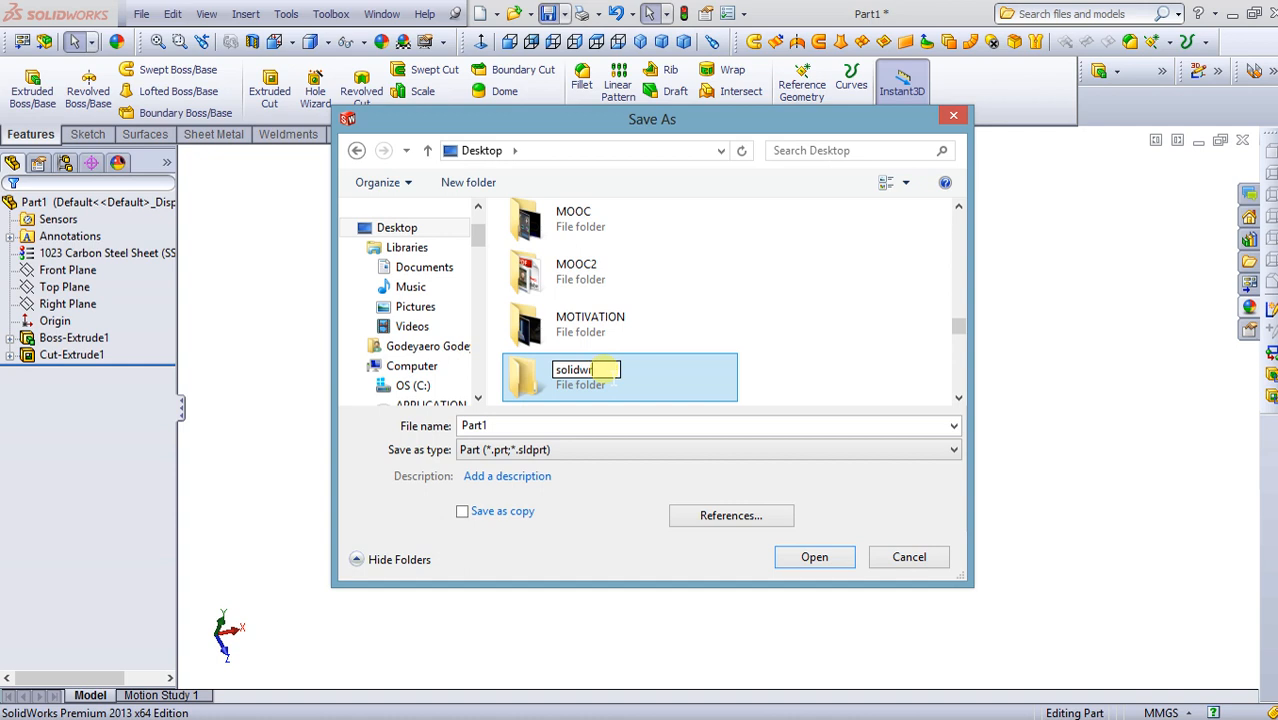
pyautogui.write('ks practice')
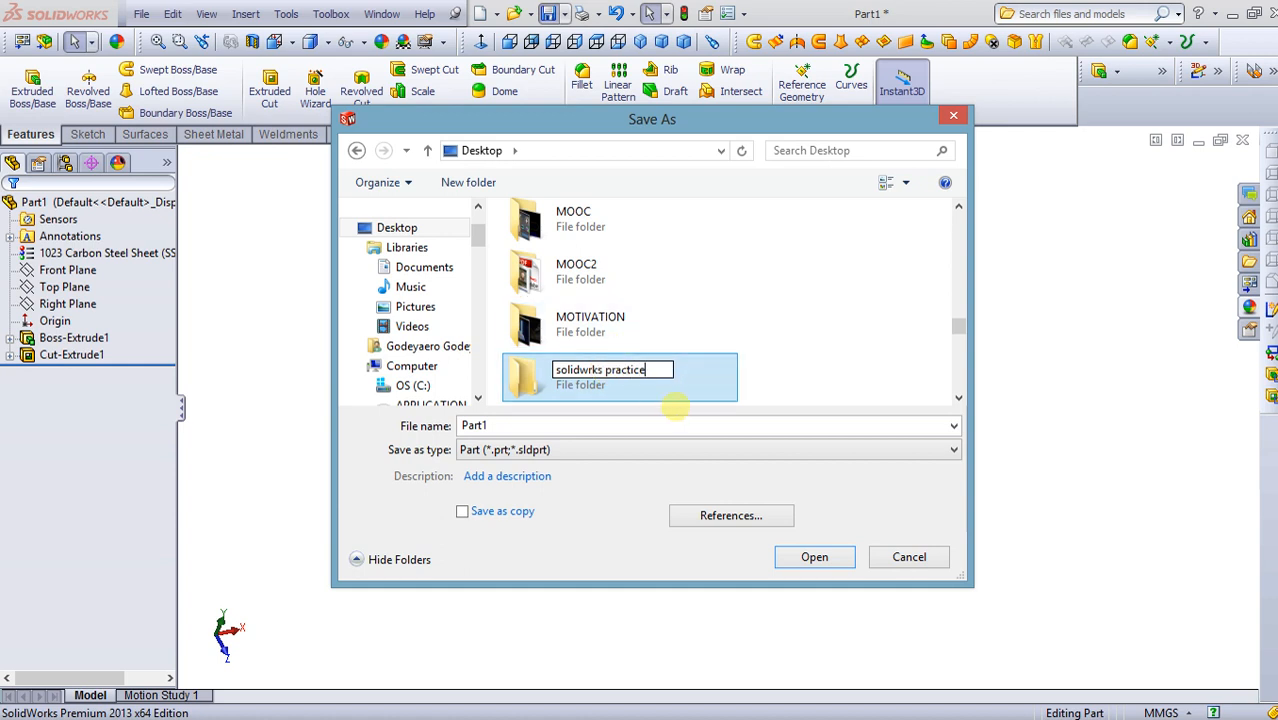
pyautogui.doubleClick(670, 380)
# Save the part as "cylinder" in the solidwrks practice folder.
pyautogui.click(553, 428)
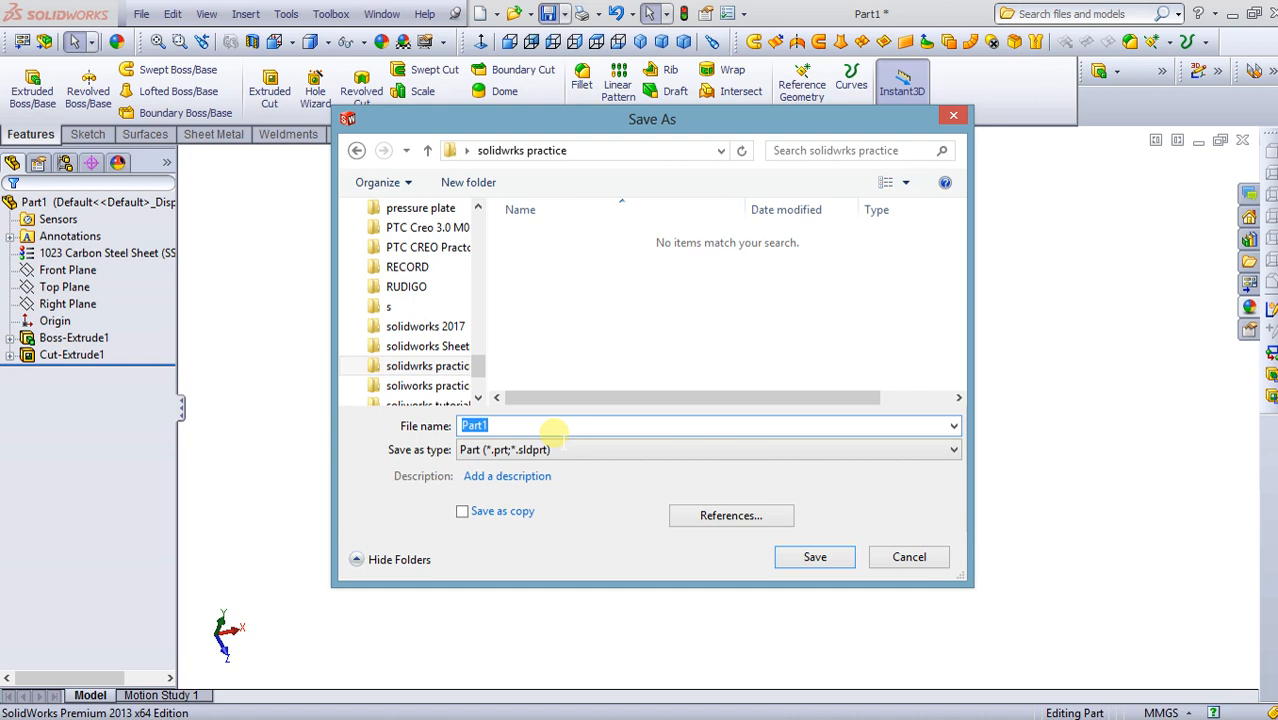
pyautogui.write('cylinder')
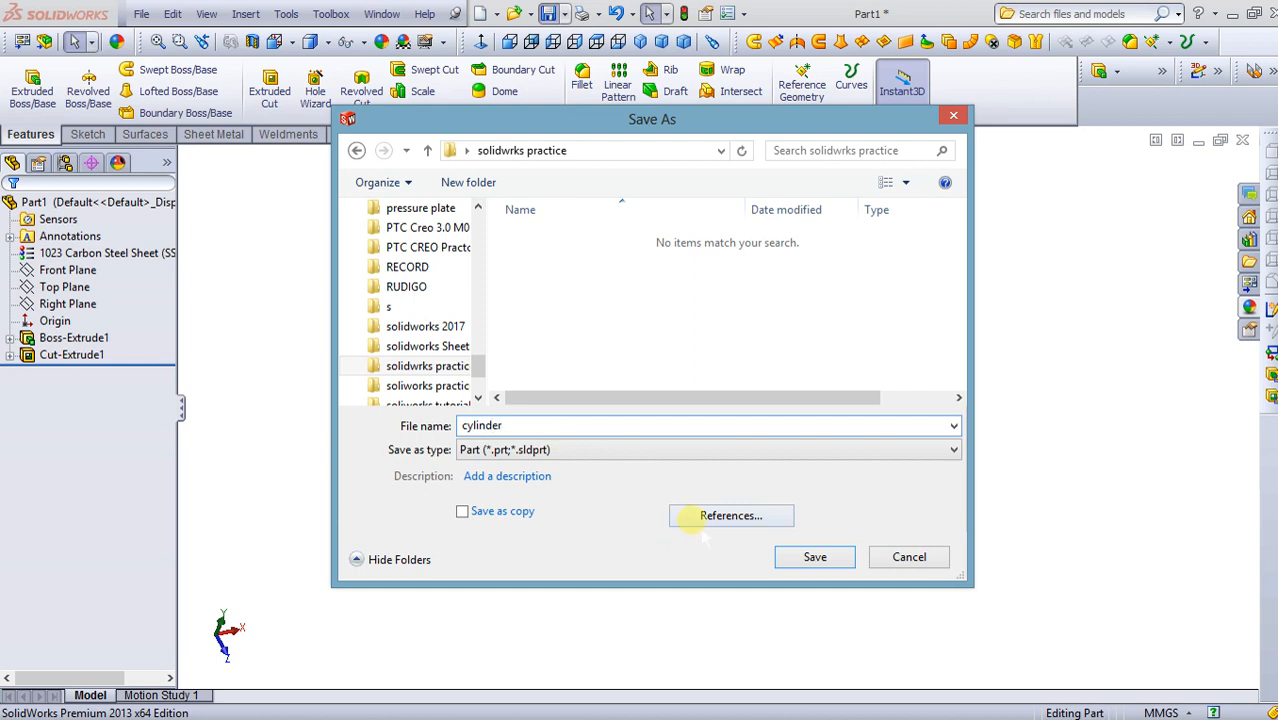
pyautogui.click(815, 557)
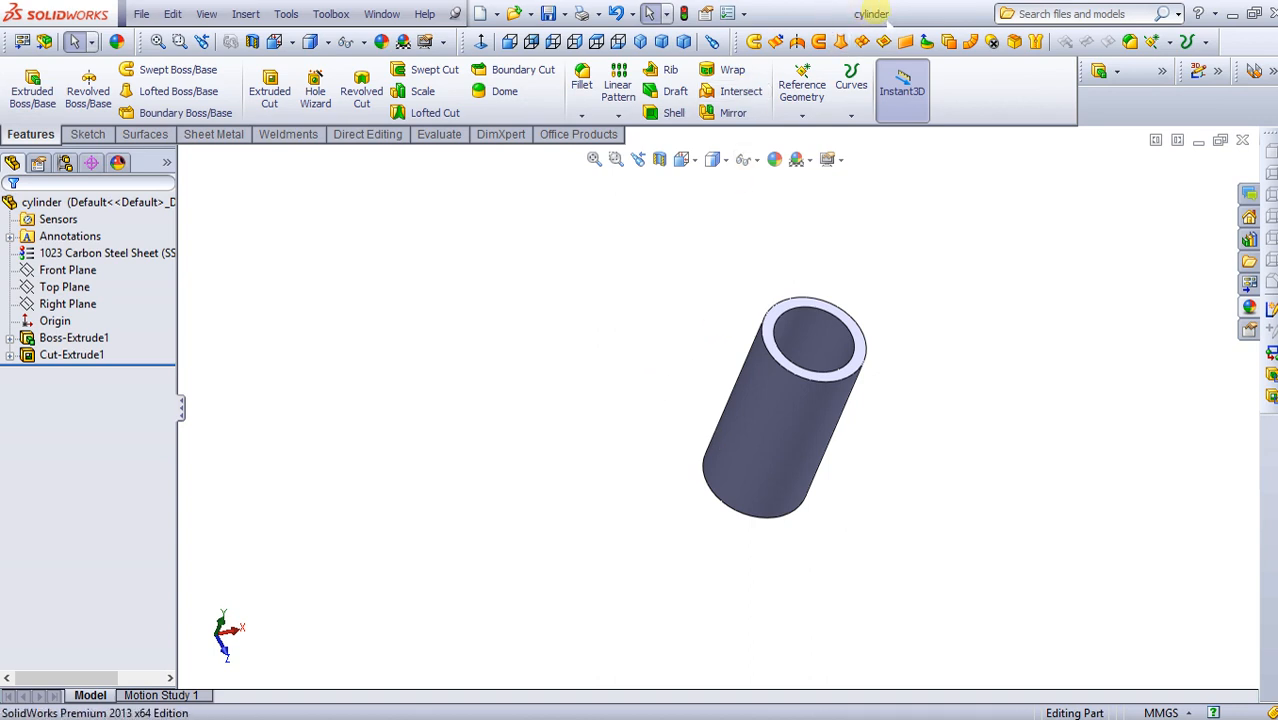
pyautogui.moveTo(648, 398); pyautogui.dragTo(599, 455, button='middle')
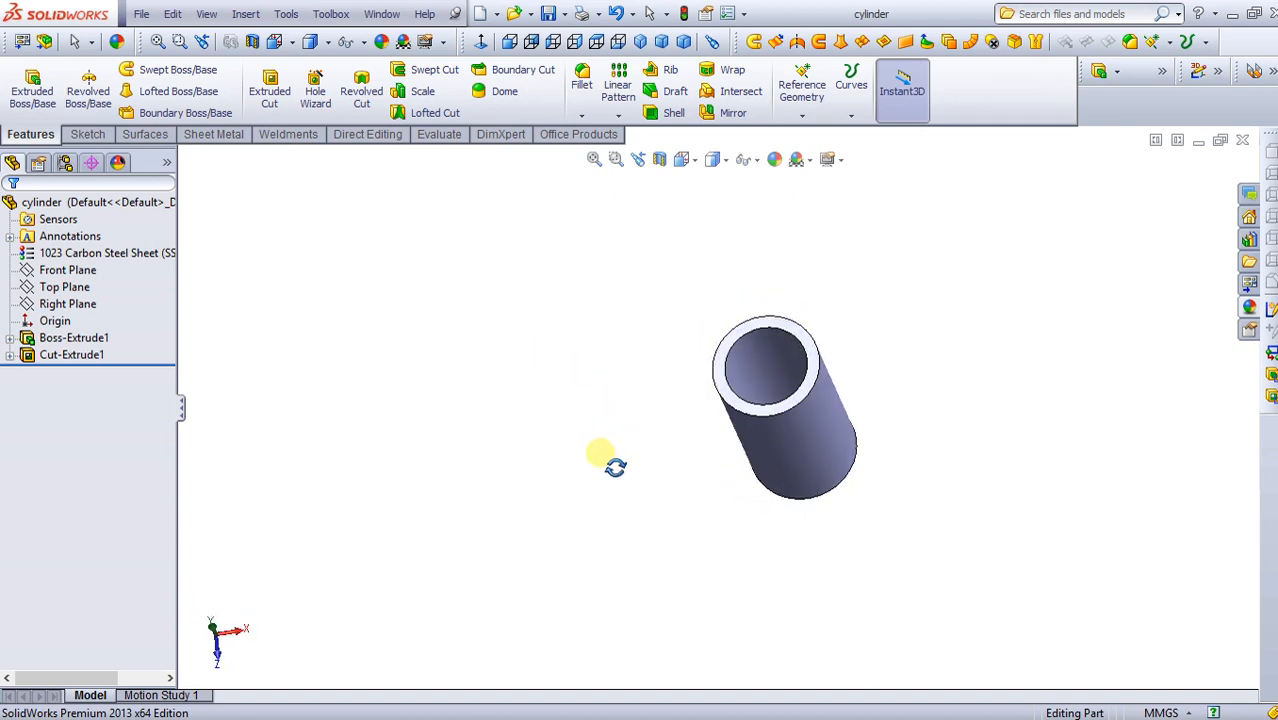
pyautogui.press('Escape')
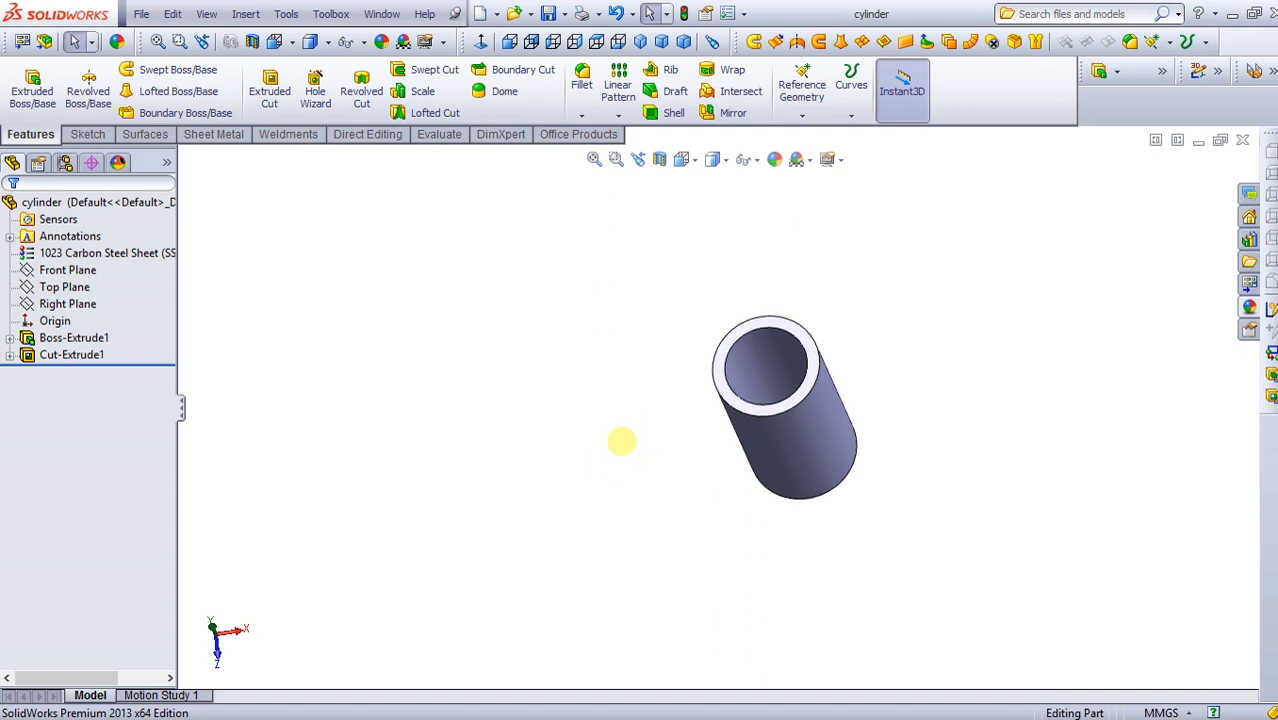
# Switch to the Word notes and go back to the introduction title page, page 2.
pyautogui.hotkey('alt', 'Tab')
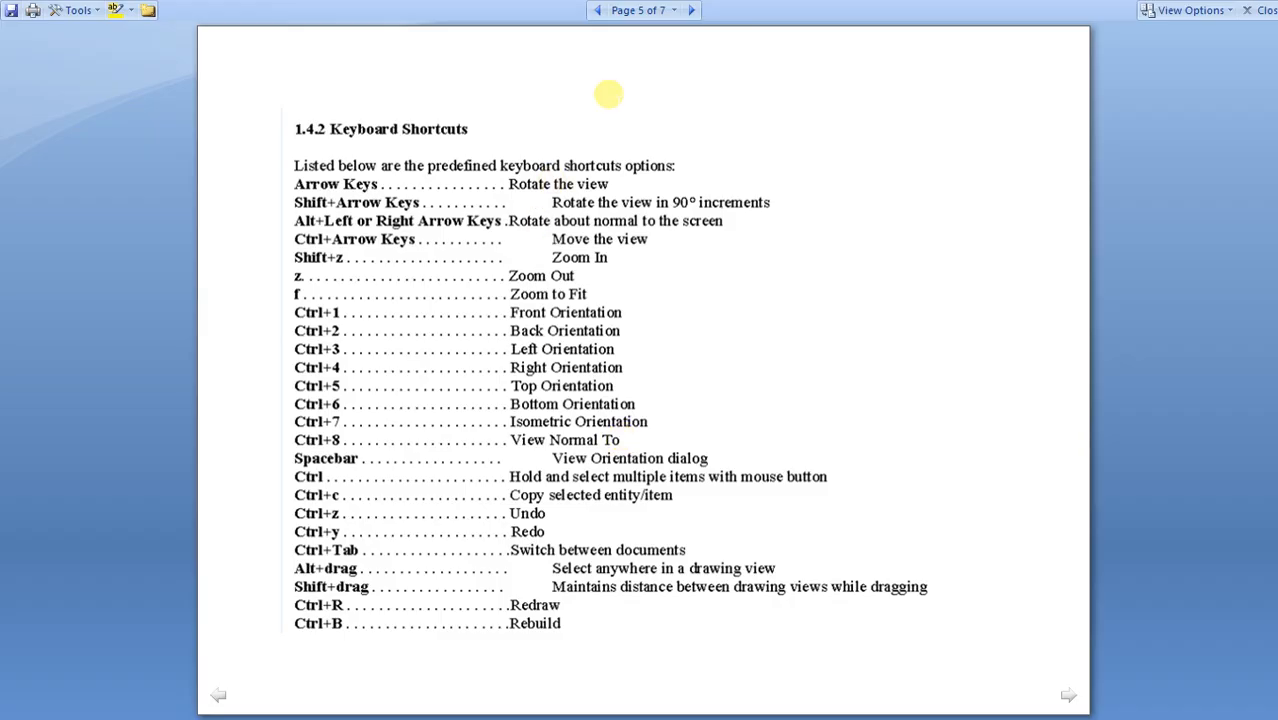
pyautogui.click(595, 10)
pyautogui.click(594, 10)
pyautogui.click(593, 10)
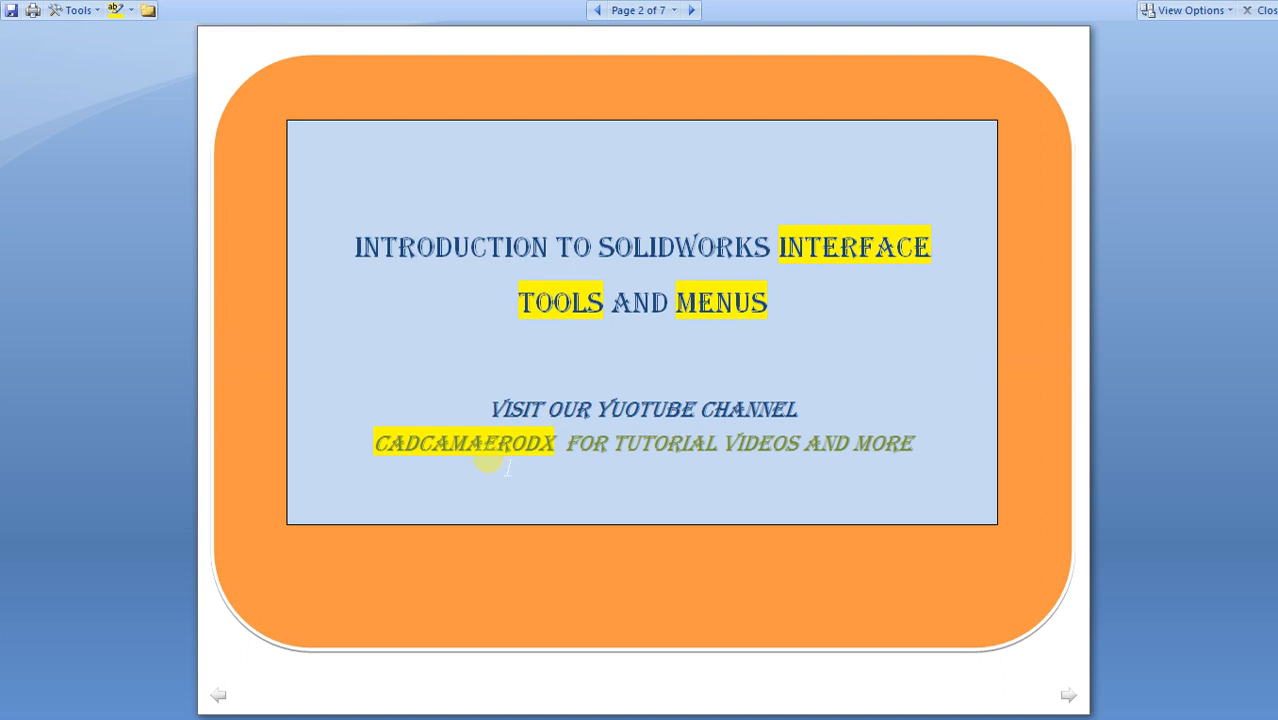